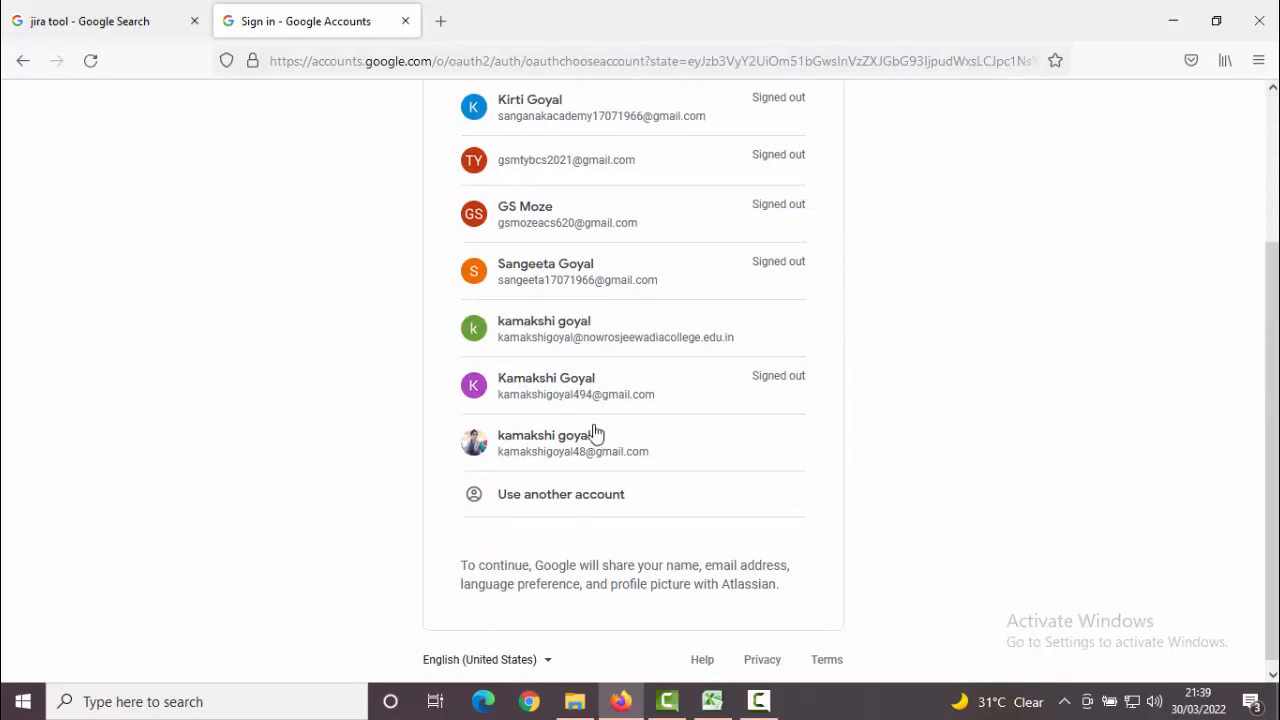
Step: Sign in to Atlassian with the Google account, enter an available site name, and agree to the terms to create the Jira site
{"action": "left_click", "coordinate": [718, 464]}
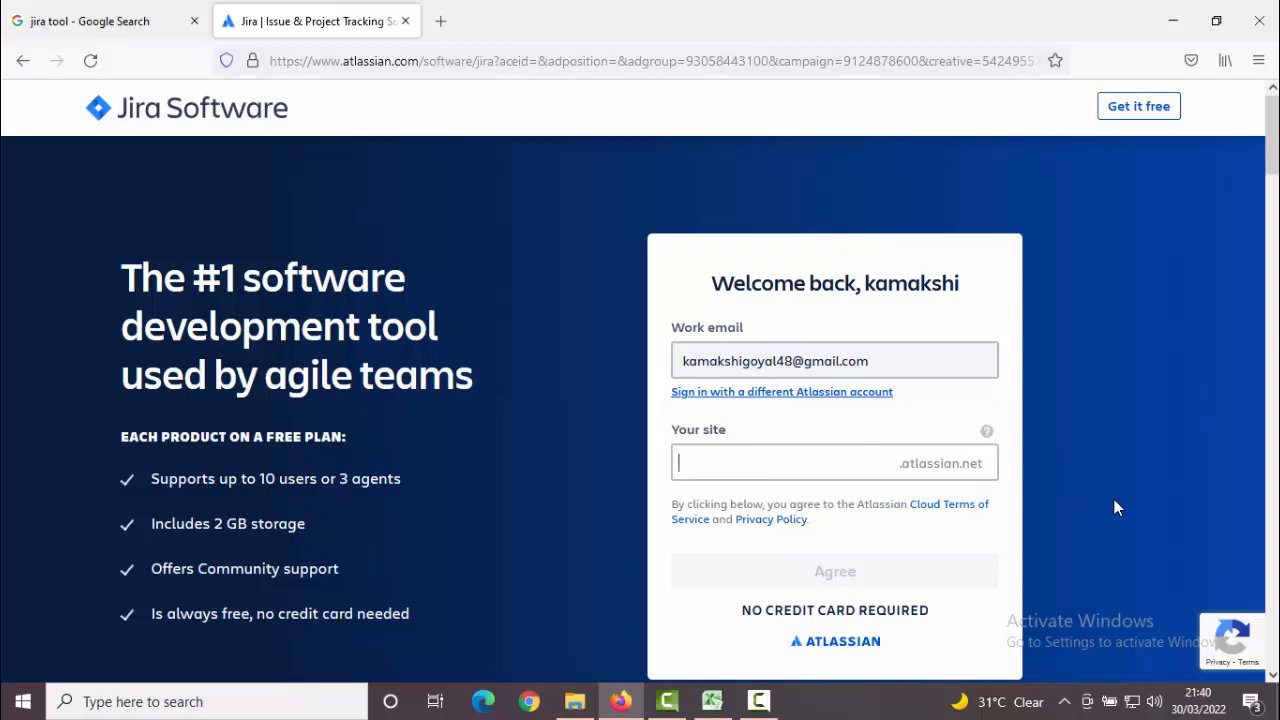
{"action": "type", "text": "kamakshi"}
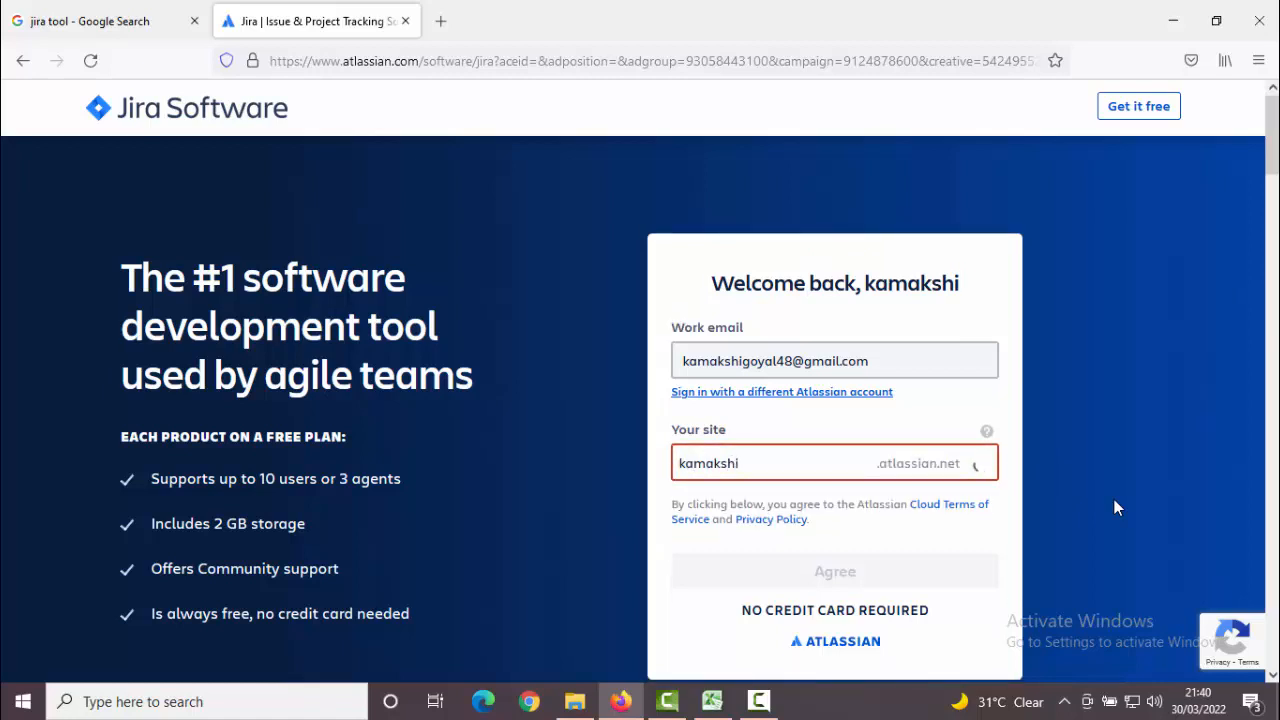
{"action": "type", "text": "111"}
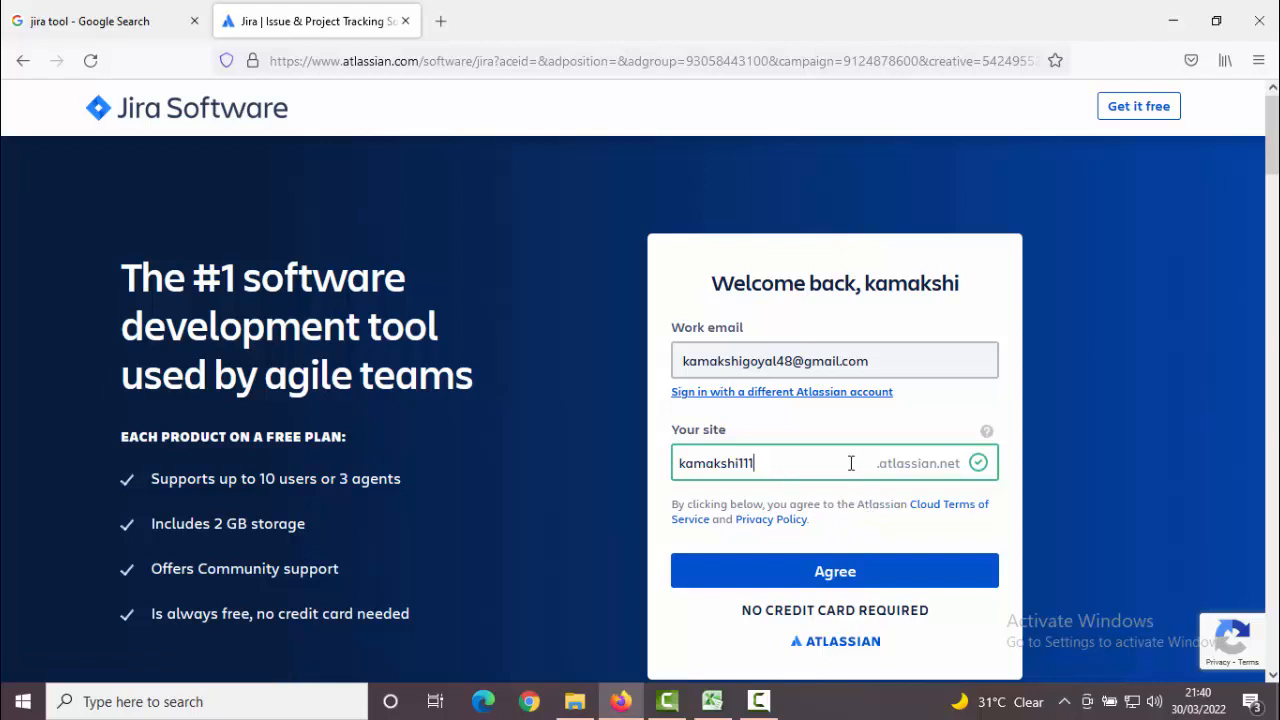
{"action": "left_click", "coordinate": [875, 580]}
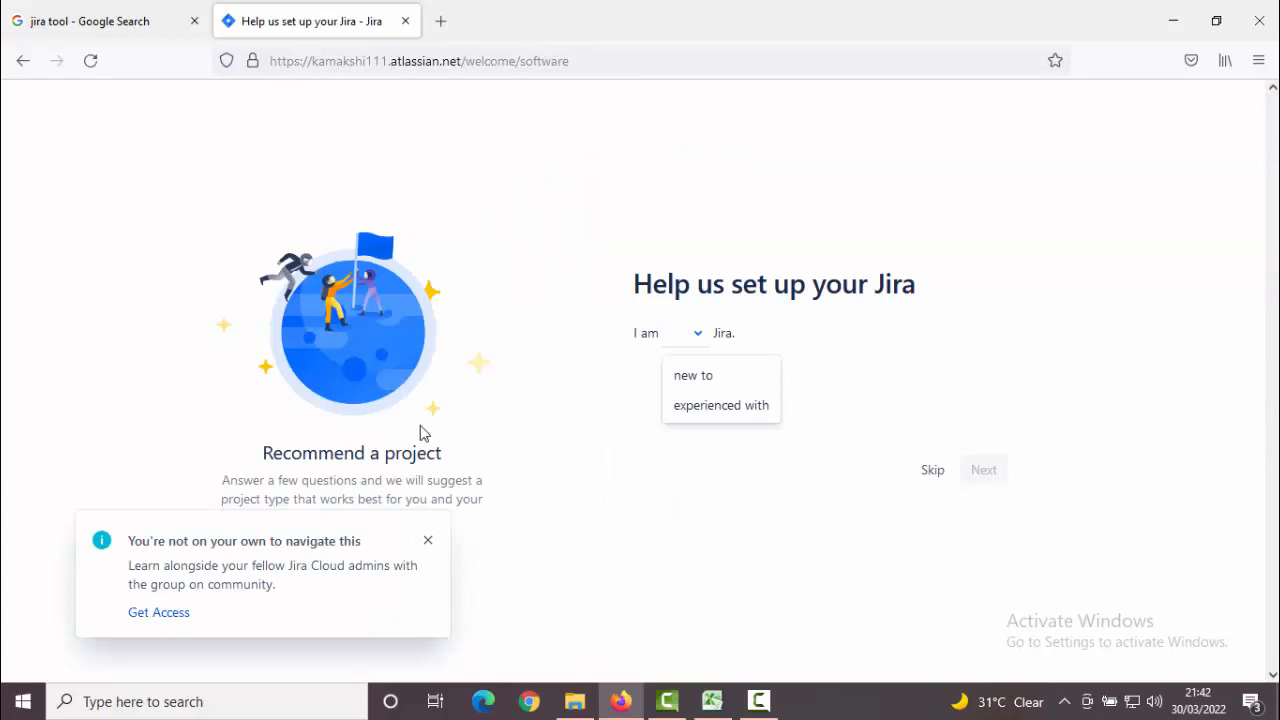
Step: Dismiss the community notice and skip the Jira experience questionnaire
{"action": "left_click", "coordinate": [428, 545]}
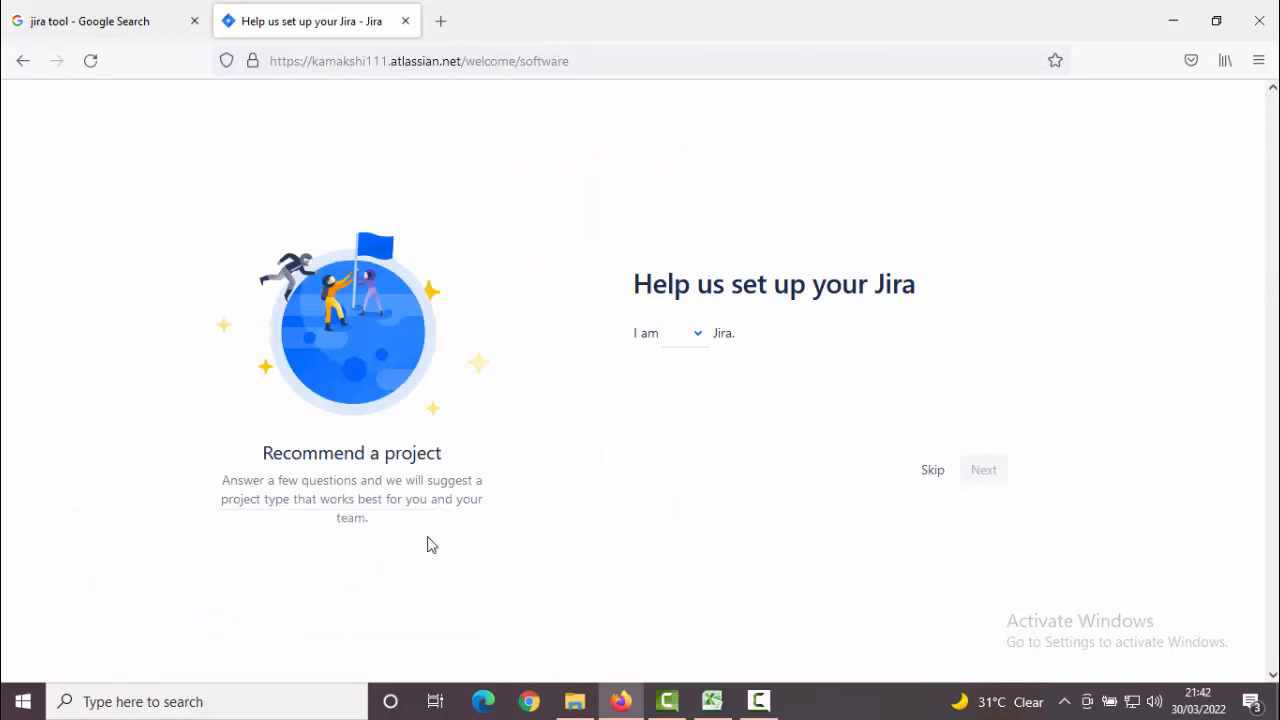
{"action": "left_click", "coordinate": [698, 337]}
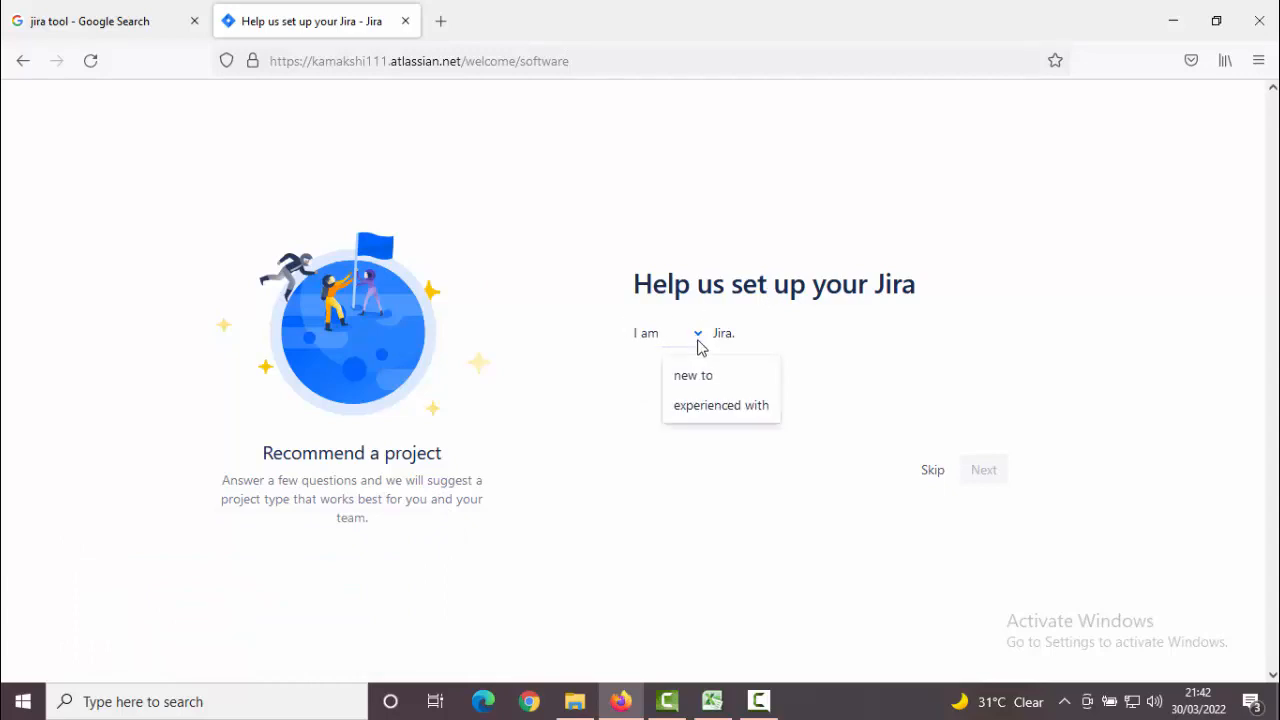
{"action": "left_click", "coordinate": [717, 476]}
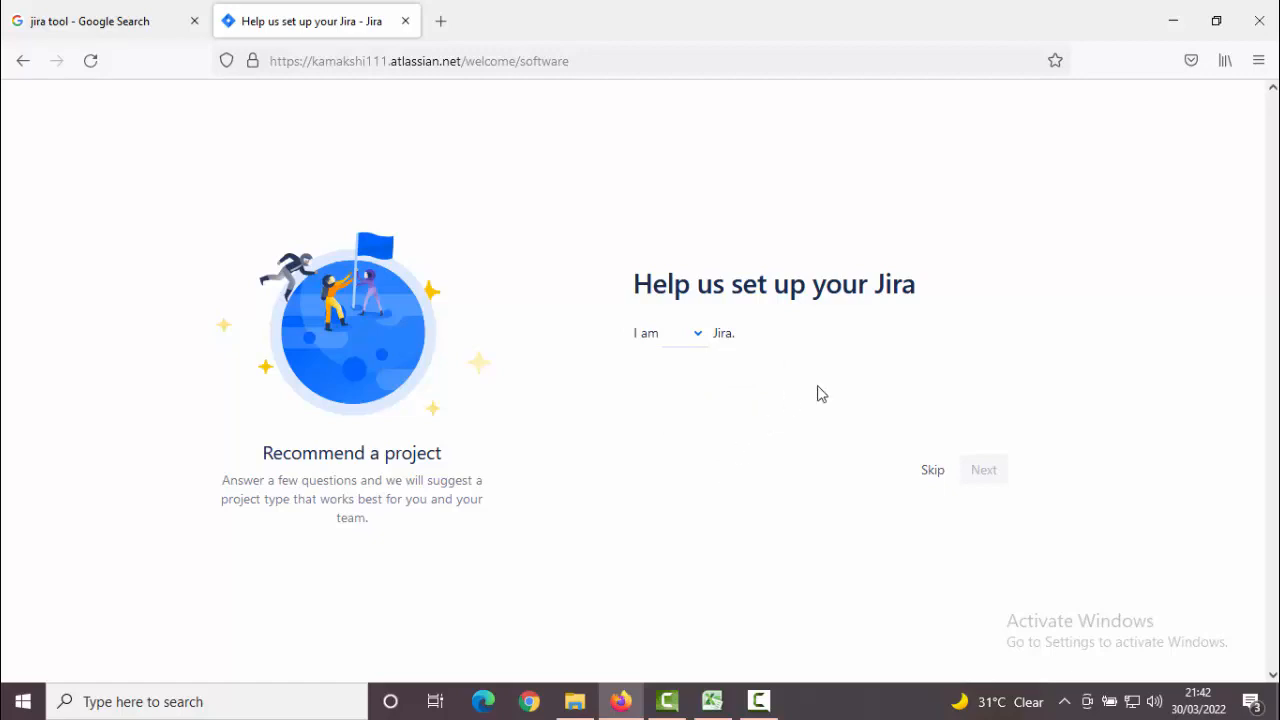
{"action": "left_click", "coordinate": [934, 472]}
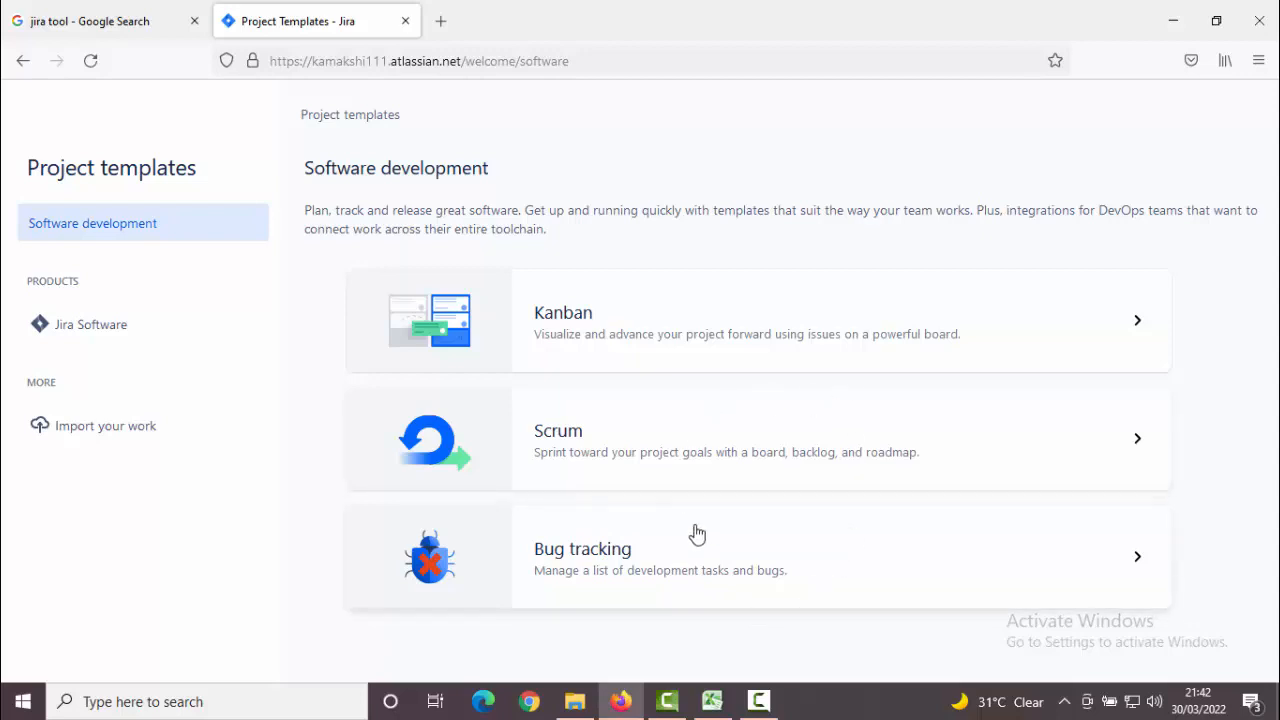
Step: Review the Scrum template's issue types and workflow, and use it for a team-managed project
{"action": "left_click", "coordinate": [697, 467]}
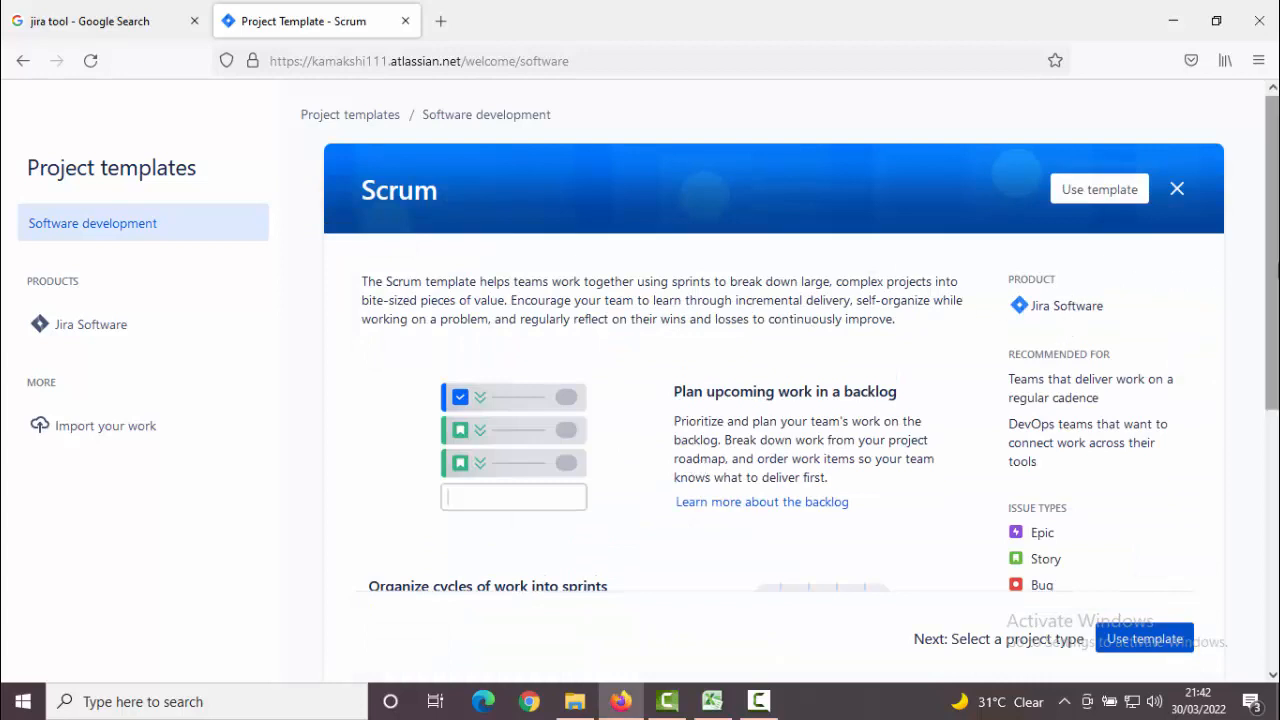
{"action": "scroll", "coordinate": [1272, 250], "scroll_direction": "down", "scroll_amount": 2}
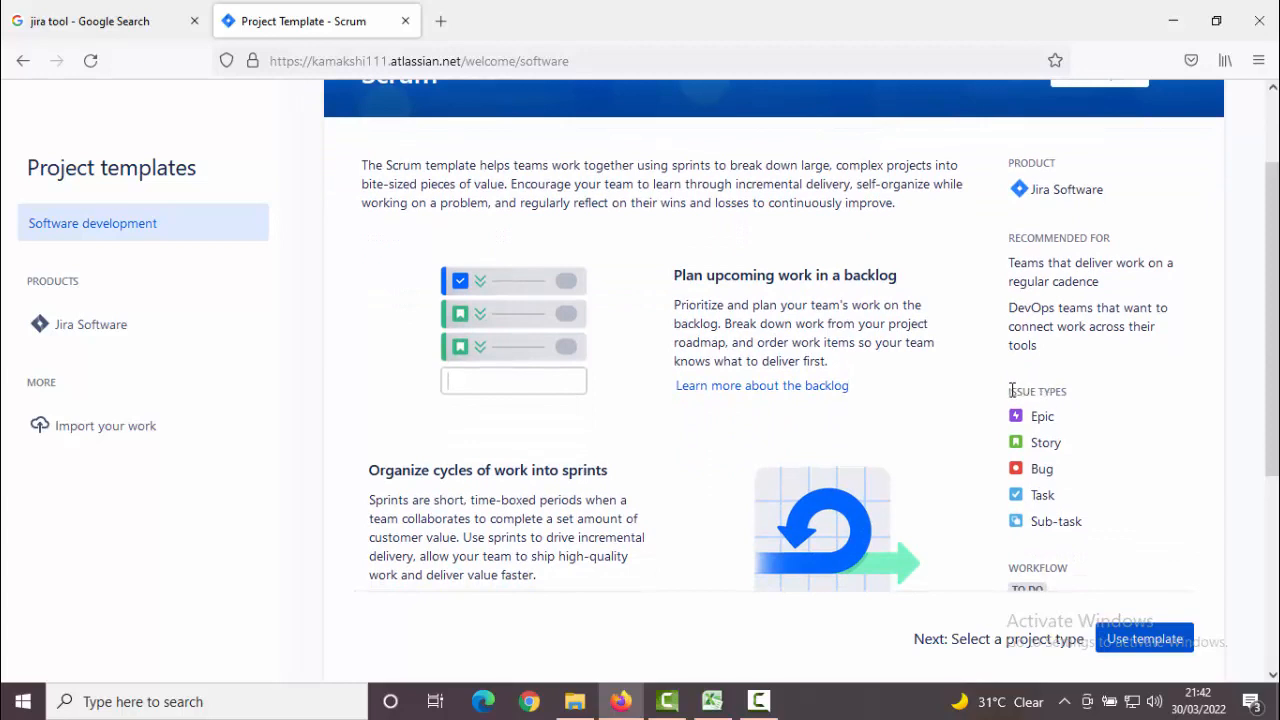
{"action": "left_click_drag", "start_coordinate": [1010, 390], "coordinate": [1070, 397]}
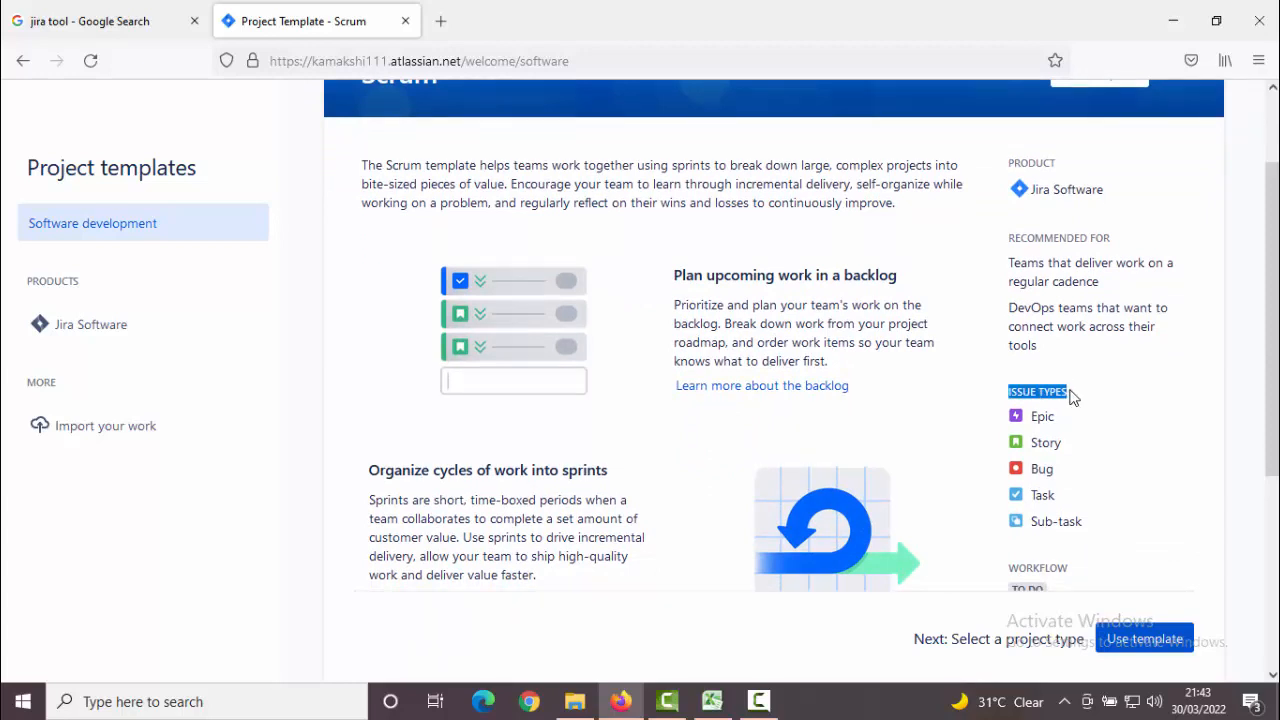
{"action": "left_click", "coordinate": [1070, 397]}
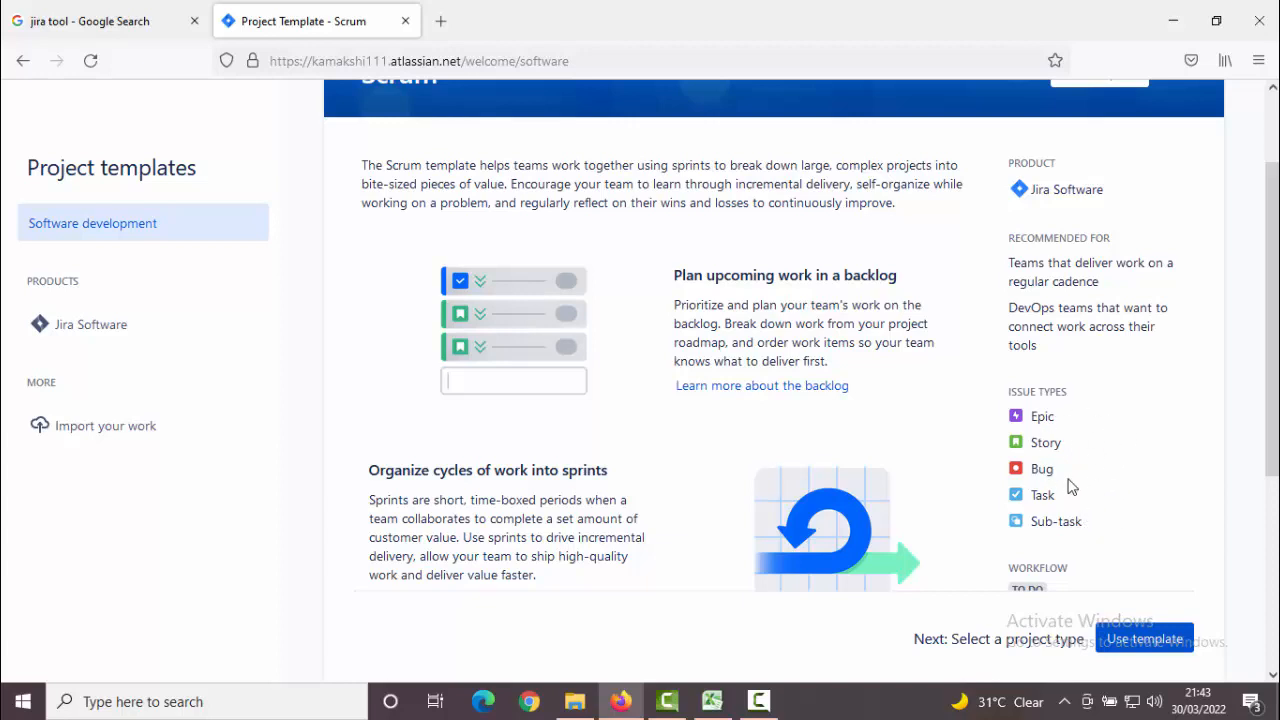
{"action": "scroll", "coordinate": [1274, 426], "scroll_direction": "down", "scroll_amount": 1}
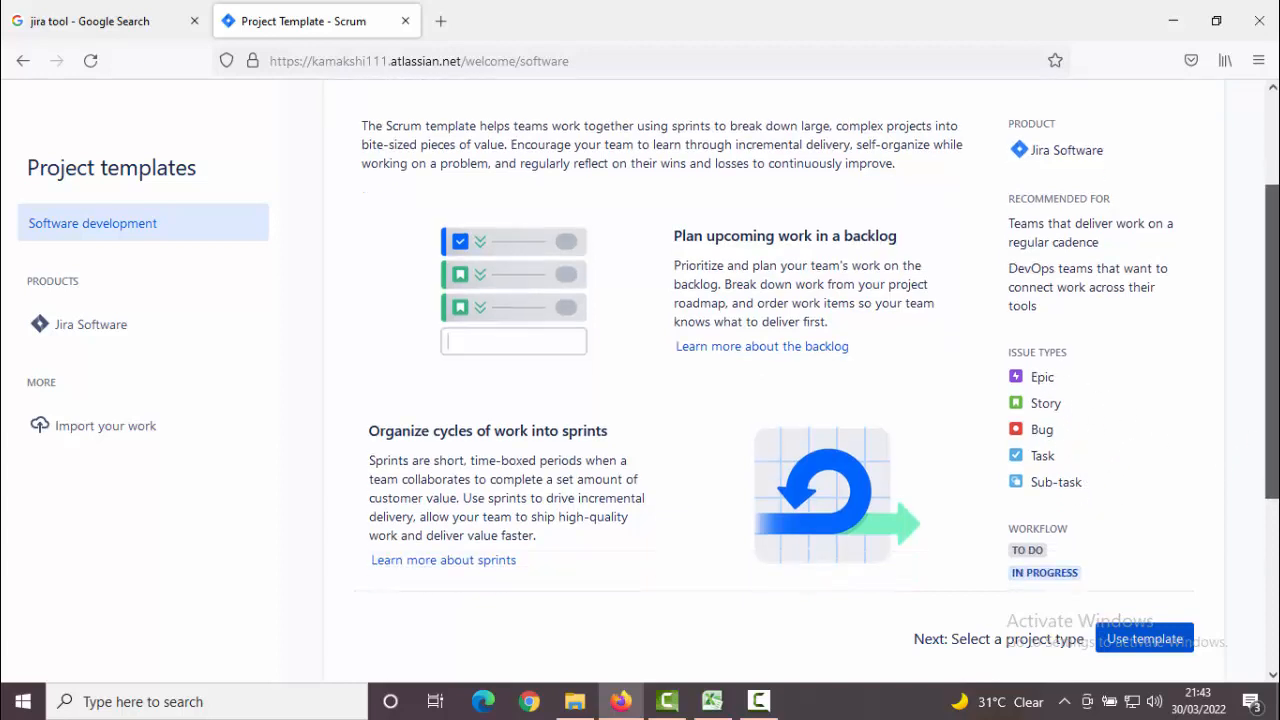
{"action": "left_click_drag", "start_coordinate": [1273, 426], "coordinate": [1276, 317]}
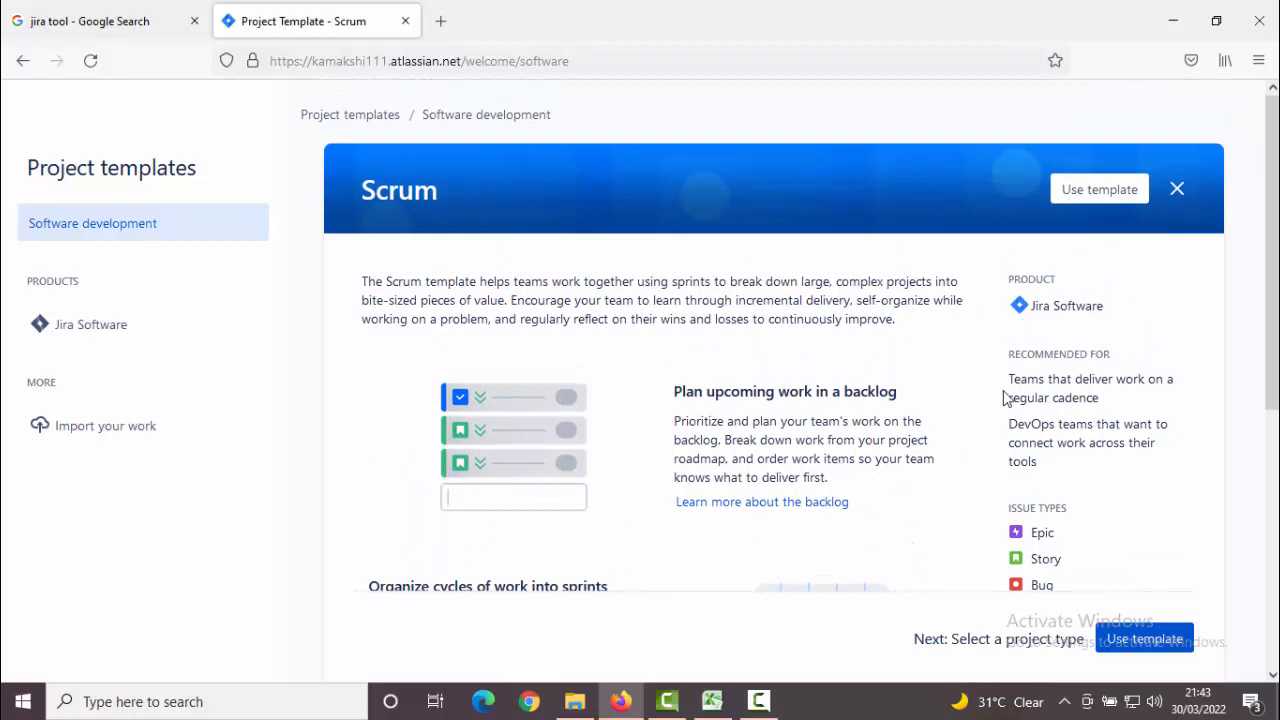
{"action": "left_click", "coordinate": [1135, 190]}
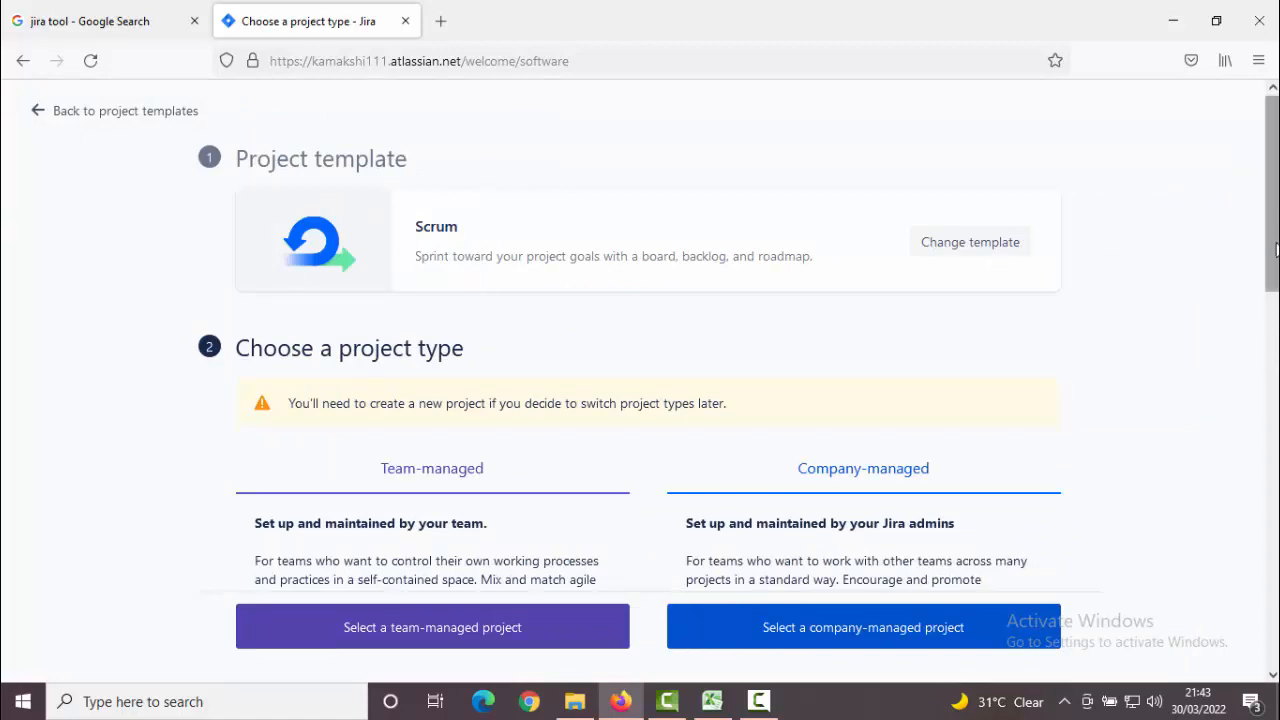
{"action": "left_click_drag", "start_coordinate": [1276, 249], "coordinate": [1276, 316]}
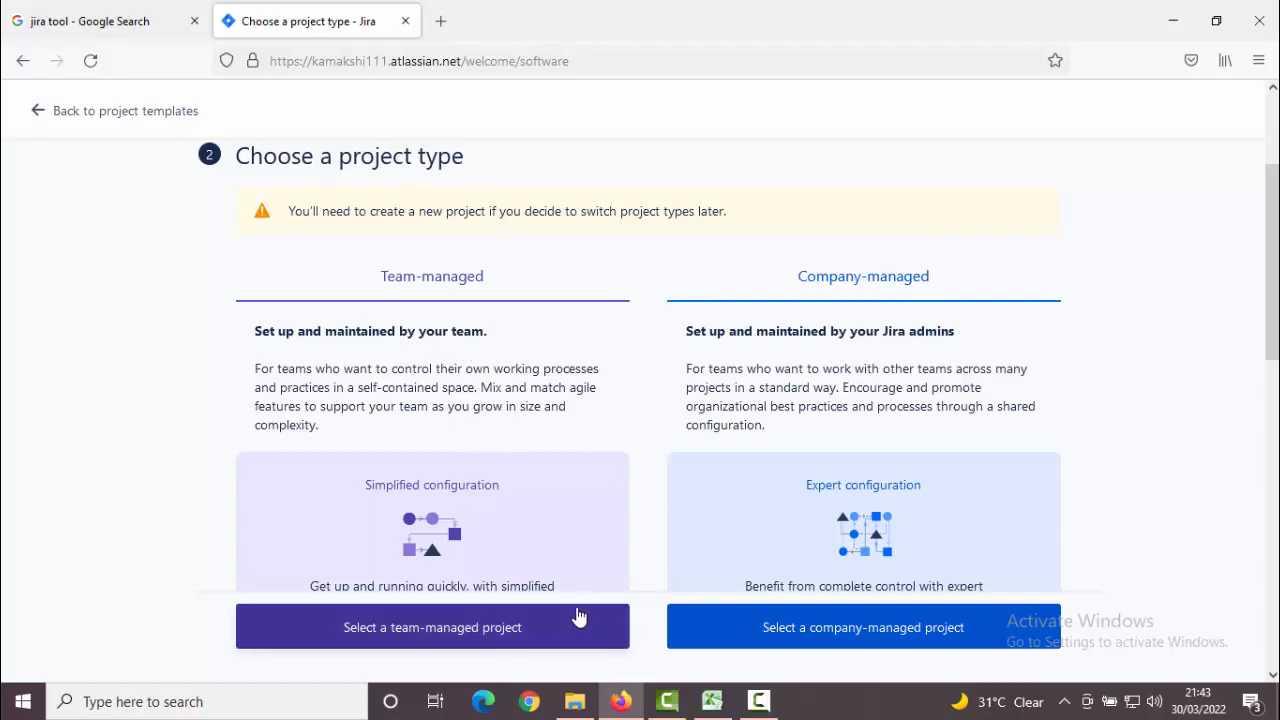
{"action": "left_click", "coordinate": [533, 637]}
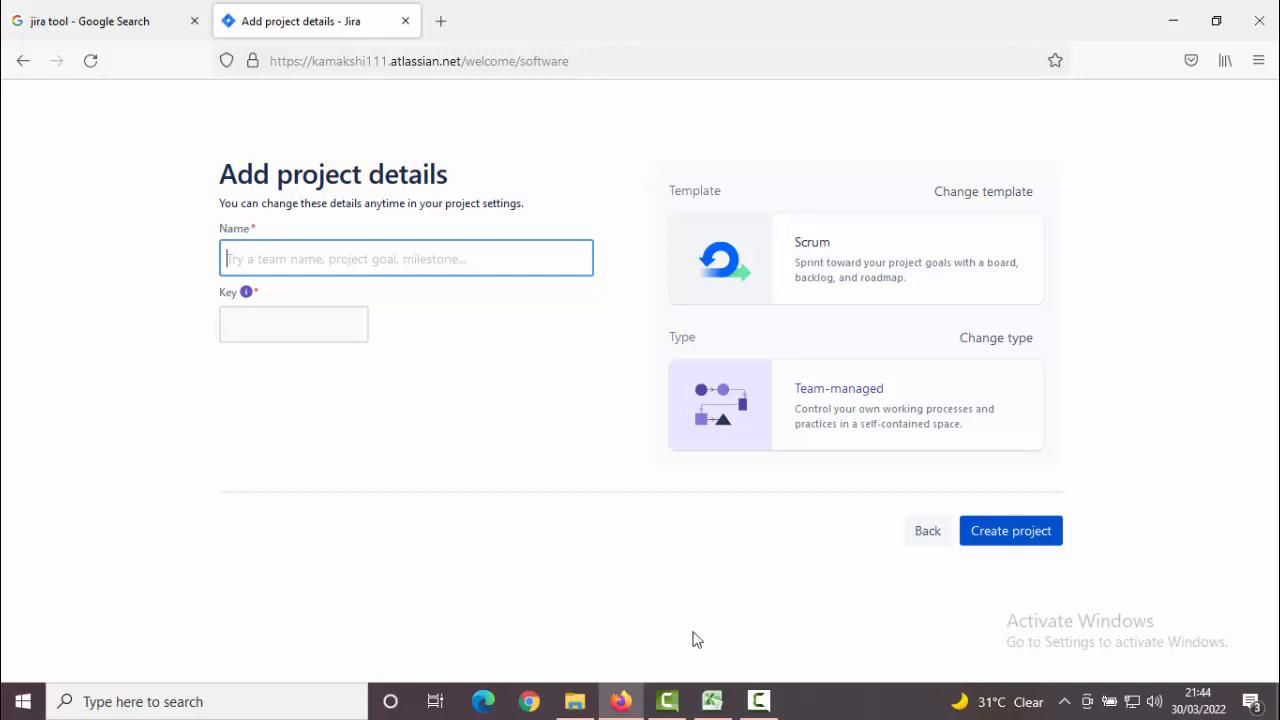
Step: Switch to Excel to check the project name, module and test case in the gmail workbook, and return to Jira in Firefox
{"action": "left_click", "coordinate": [712, 701]}
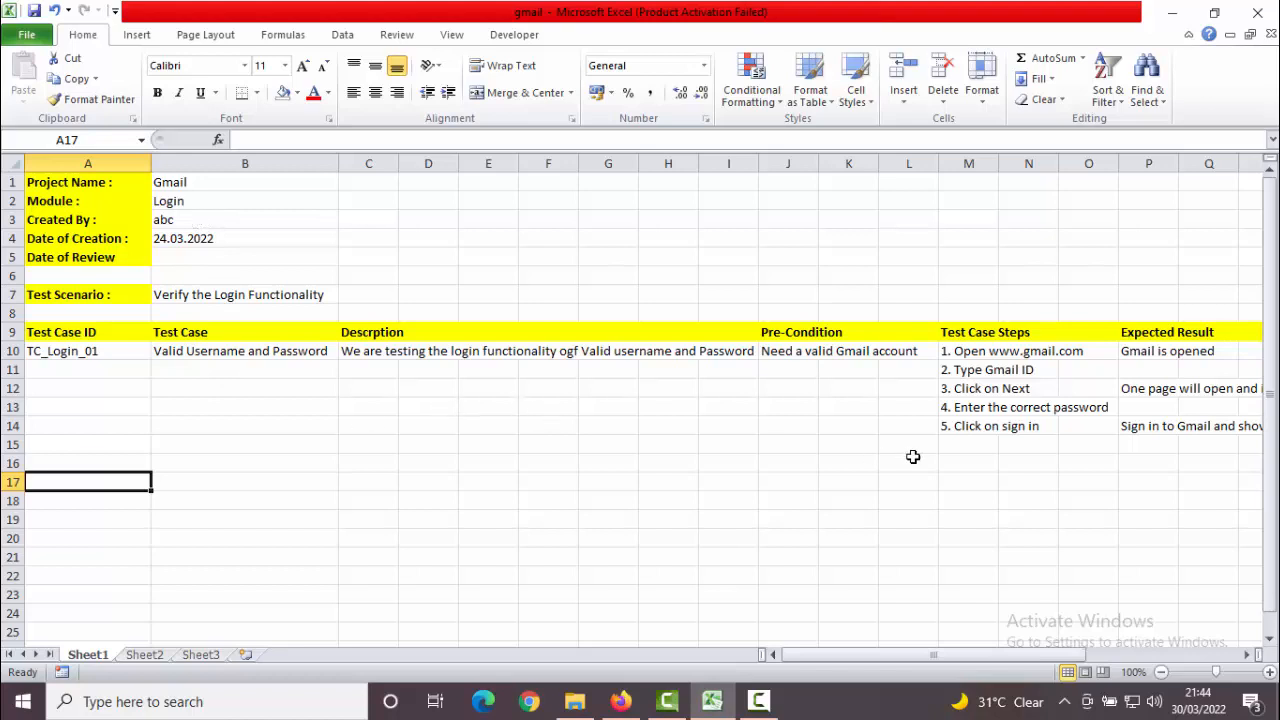
{"action": "left_click", "coordinate": [210, 350]}
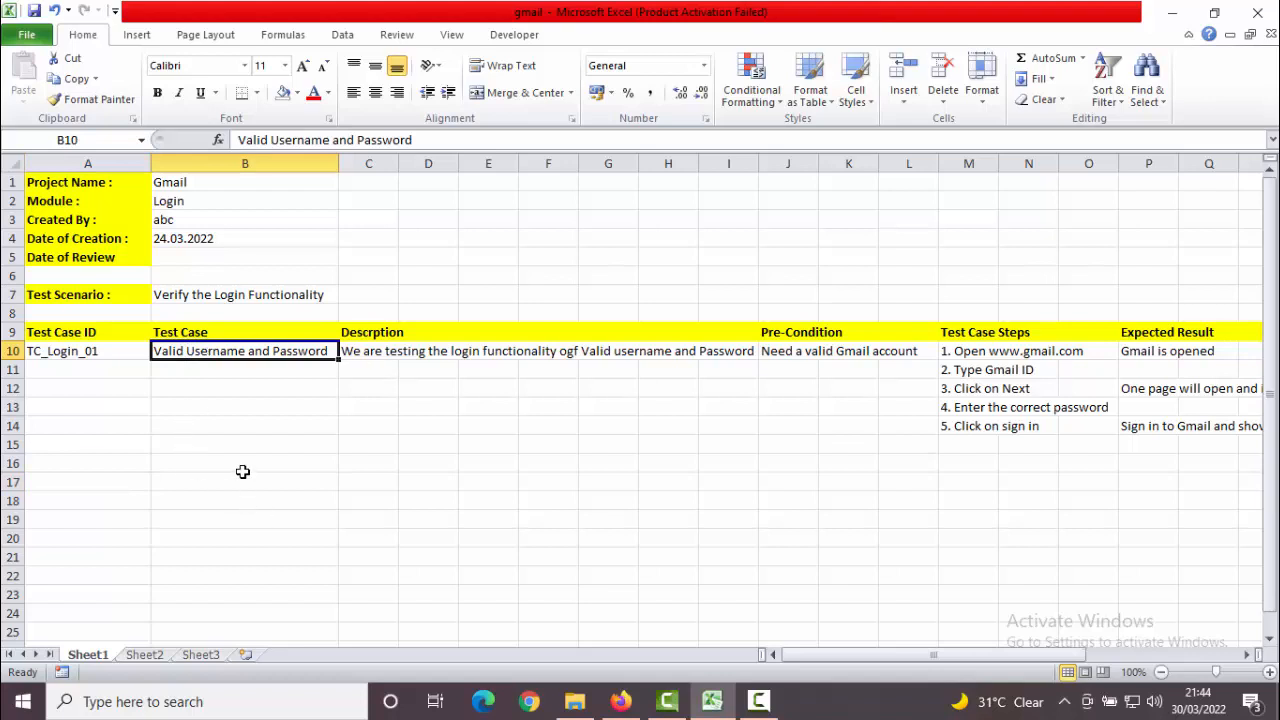
{"action": "left_click", "coordinate": [253, 437]}
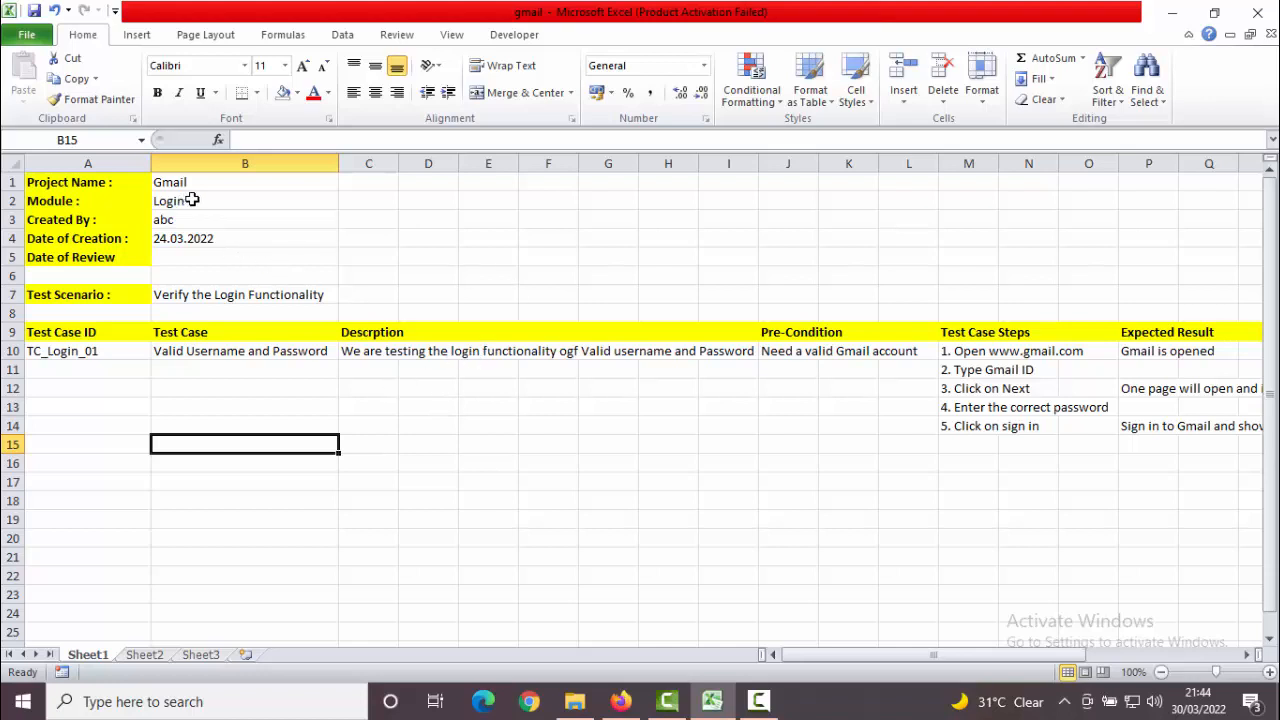
{"action": "left_click", "coordinate": [222, 184]}
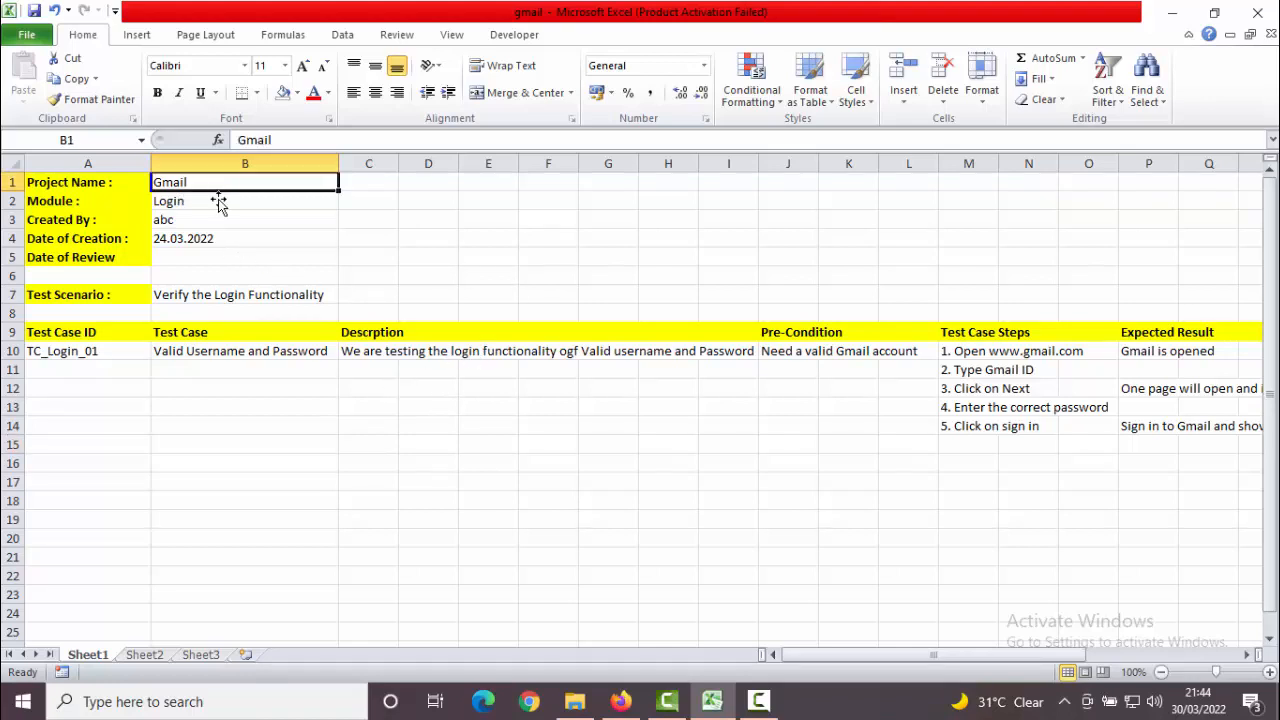
{"action": "left_click", "coordinate": [428, 407]}
{"action": "key", "text": "alt+Tab"}
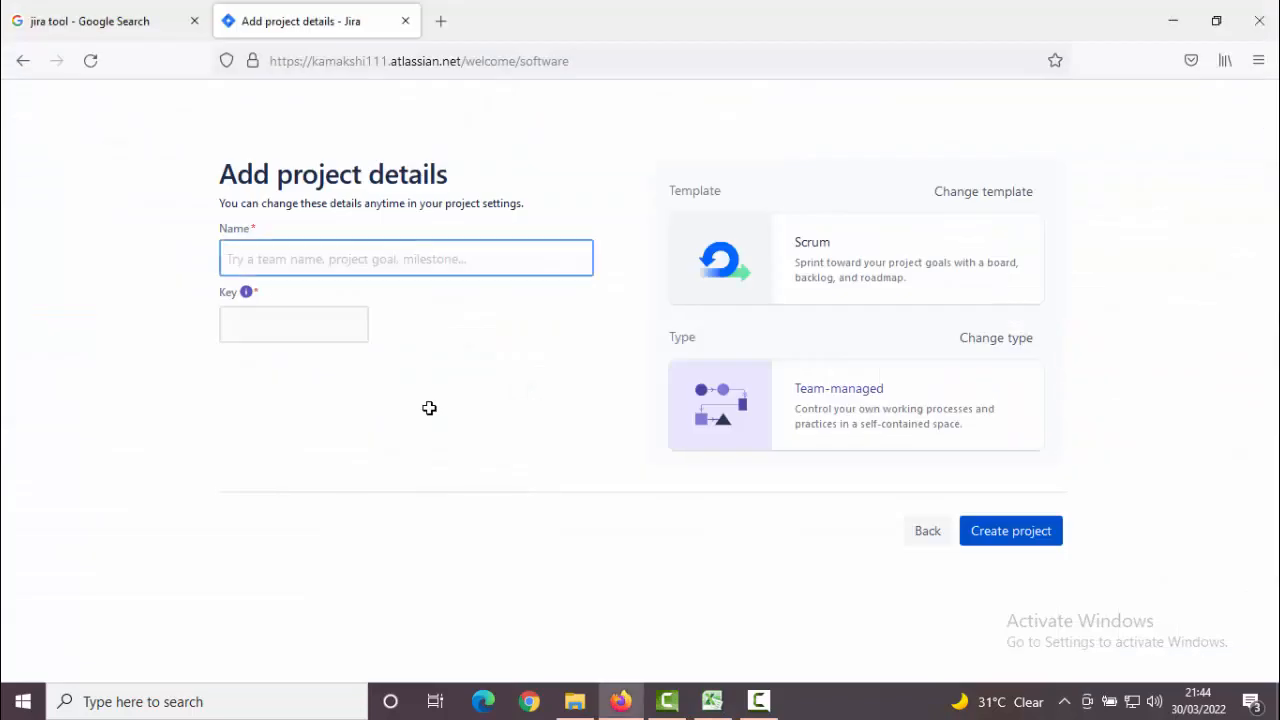
Step: Name the project Gmail_Project_Demo, keep the suggested key, and create the project
{"action": "type", "text": "Gm"}
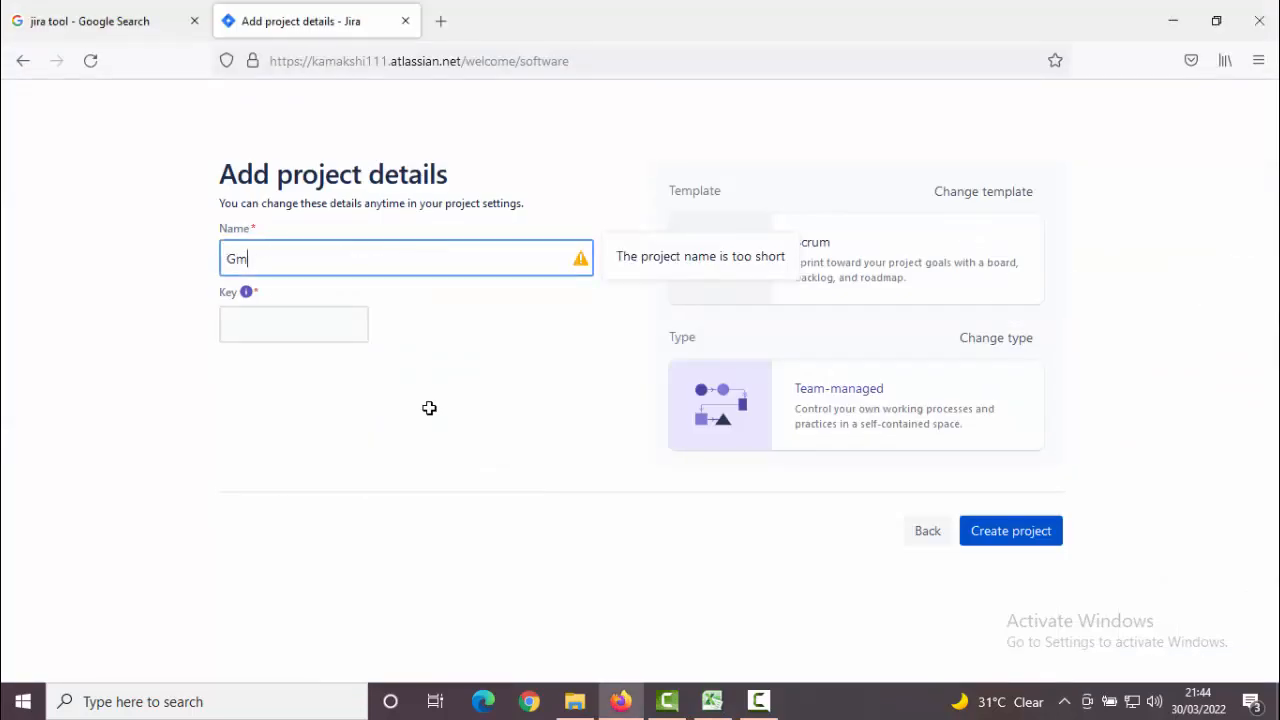
{"action": "type", "text": "ail_"}
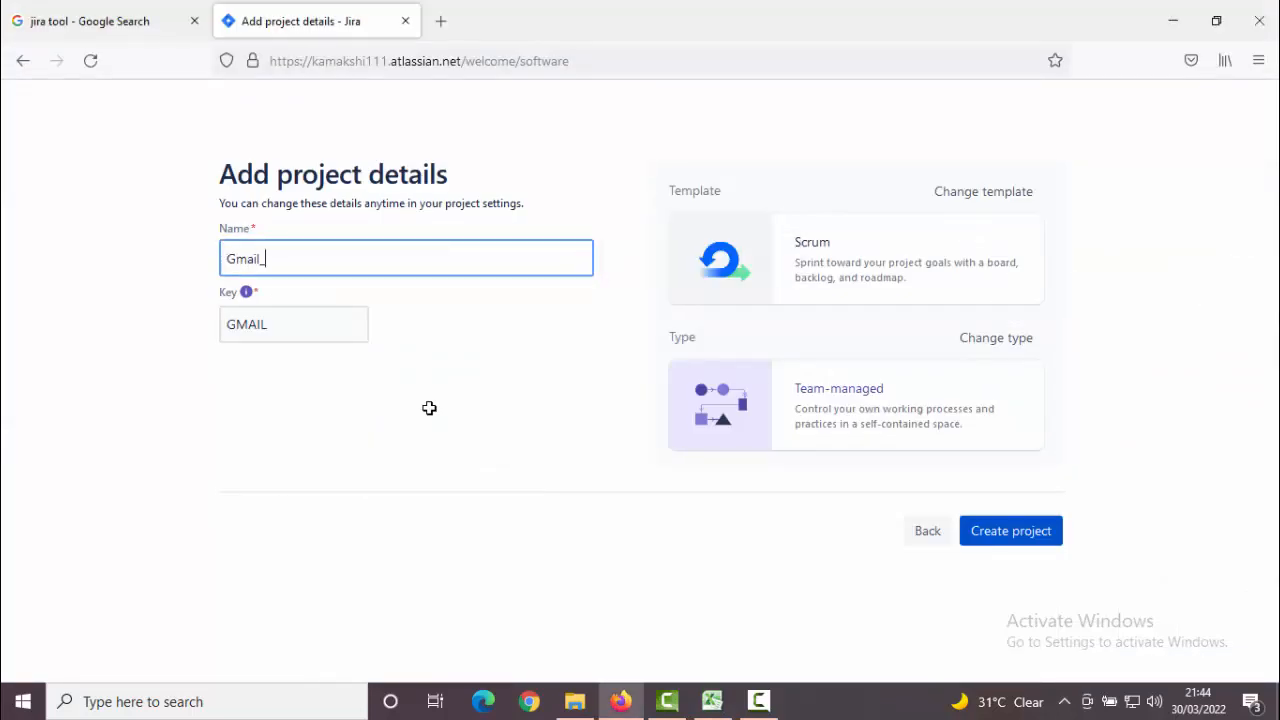
{"action": "type", "text": "Project_Demo"}
{"action": "left_click", "coordinate": [455, 368]}
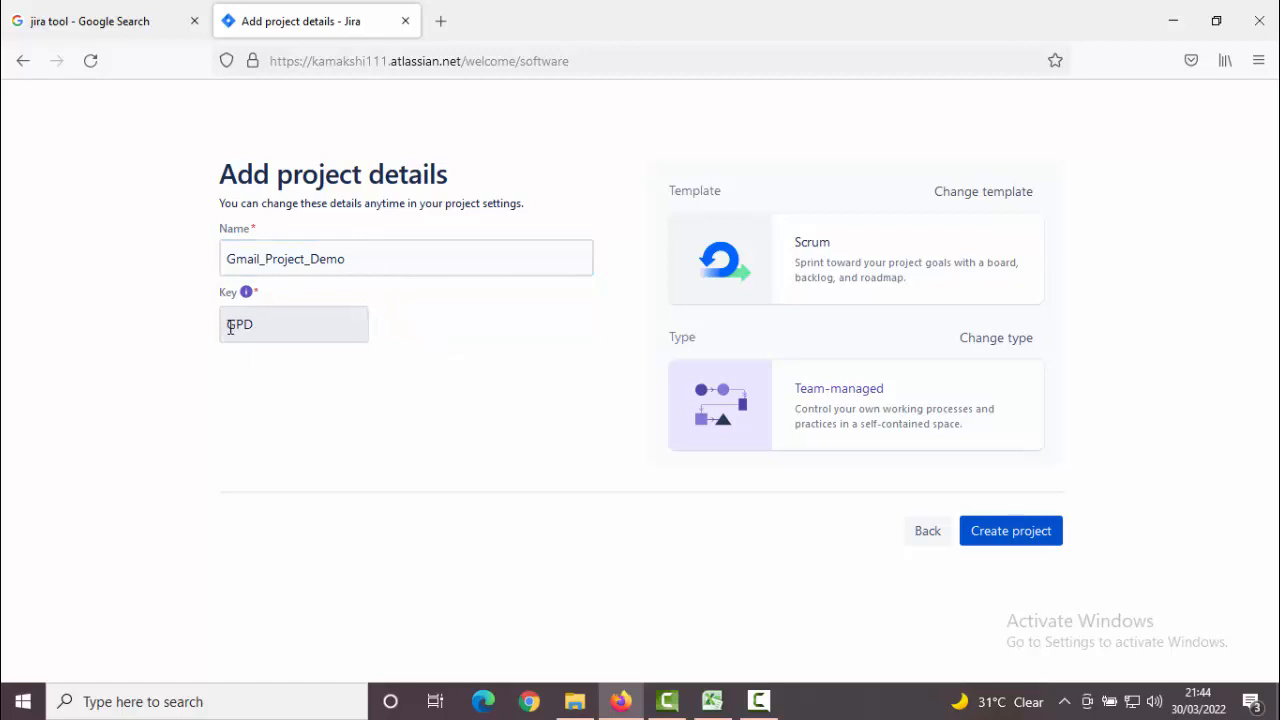
{"action": "left_click_drag", "start_coordinate": [228, 326], "coordinate": [272, 326]}
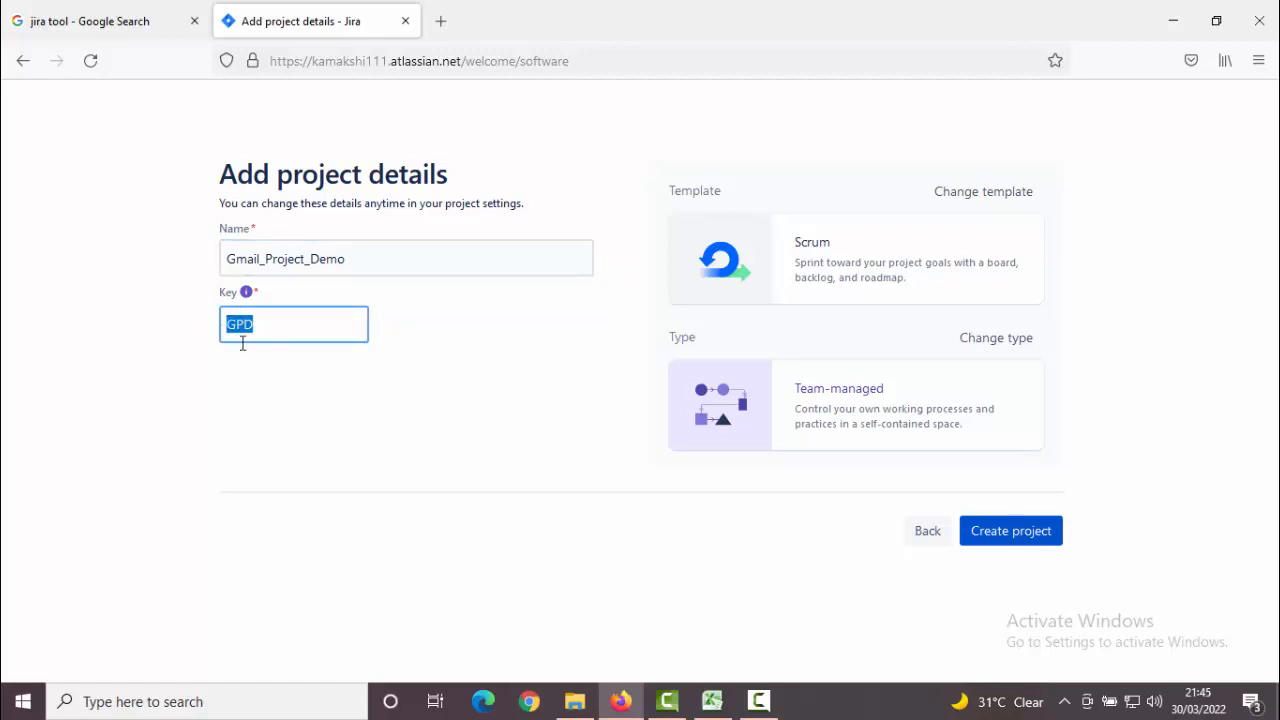
{"action": "left_click", "coordinate": [450, 334]}
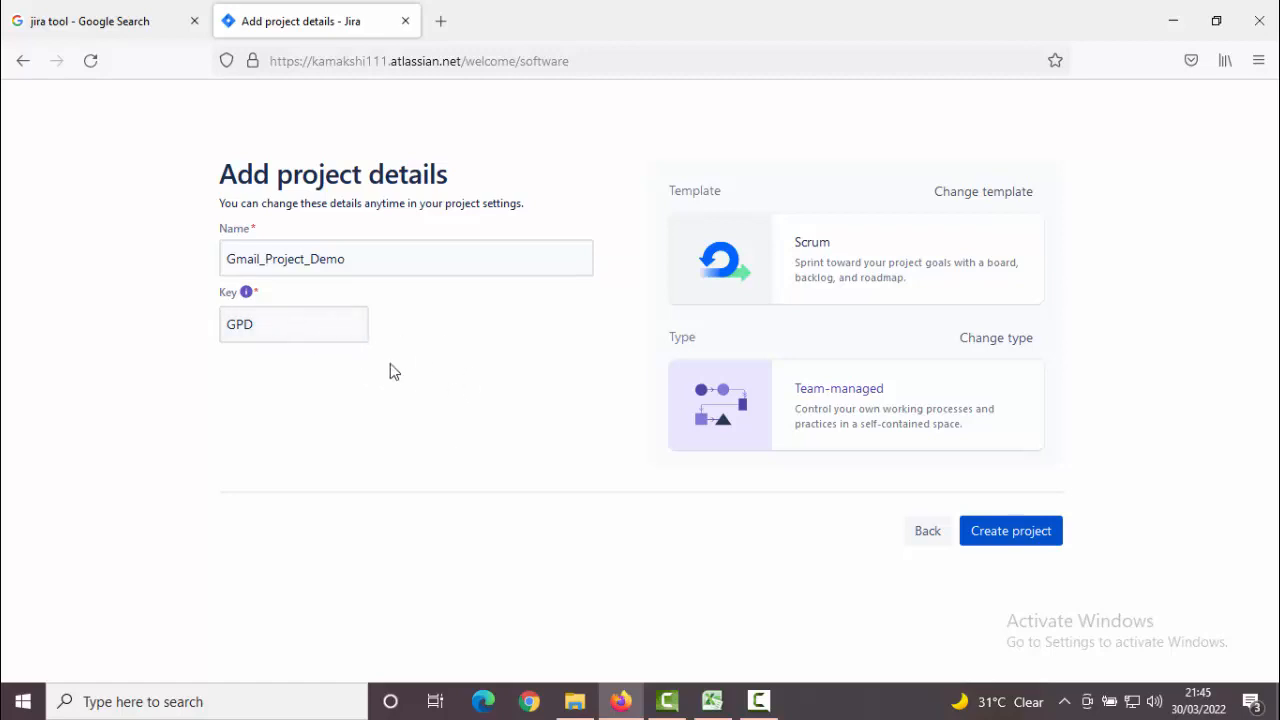
{"action": "left_click", "coordinate": [1033, 536]}
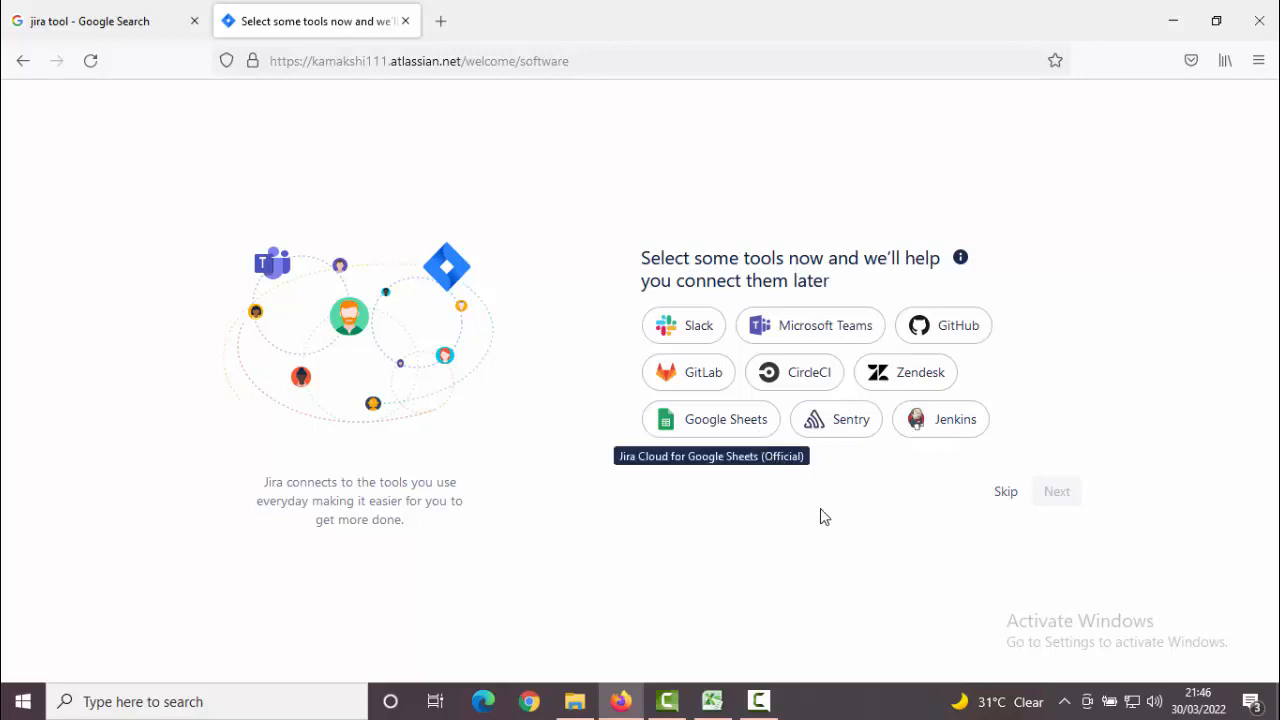
Step: Finish the project onboarding without connecting tools, inviting teammates or taking the guided tour
{"action": "left_click", "coordinate": [1006, 491]}
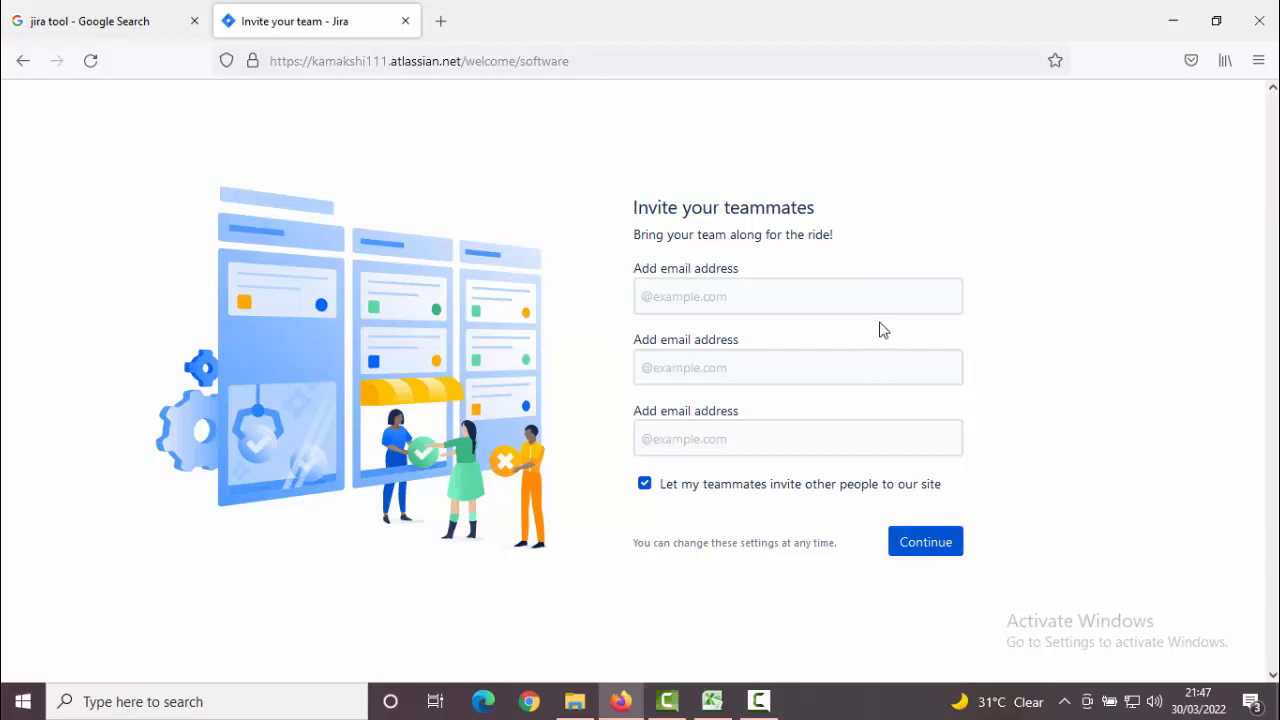
{"action": "left_click", "coordinate": [940, 543]}
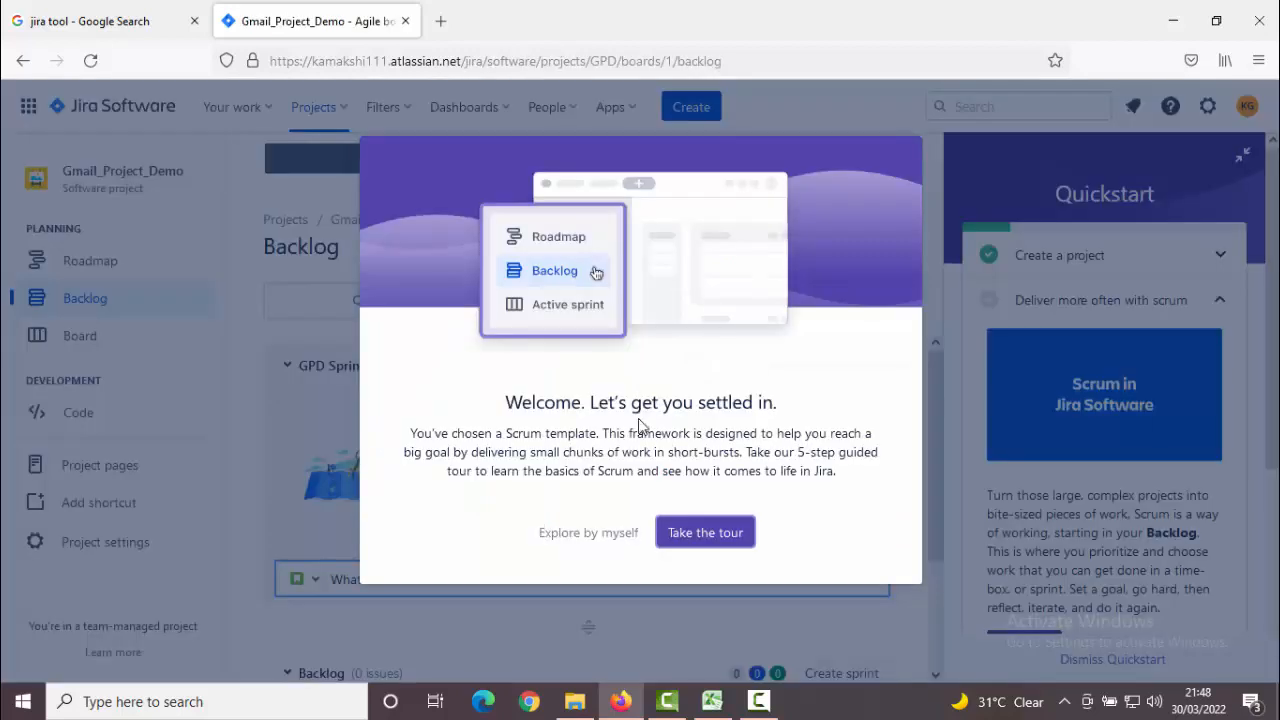
{"action": "left_click", "coordinate": [621, 538]}
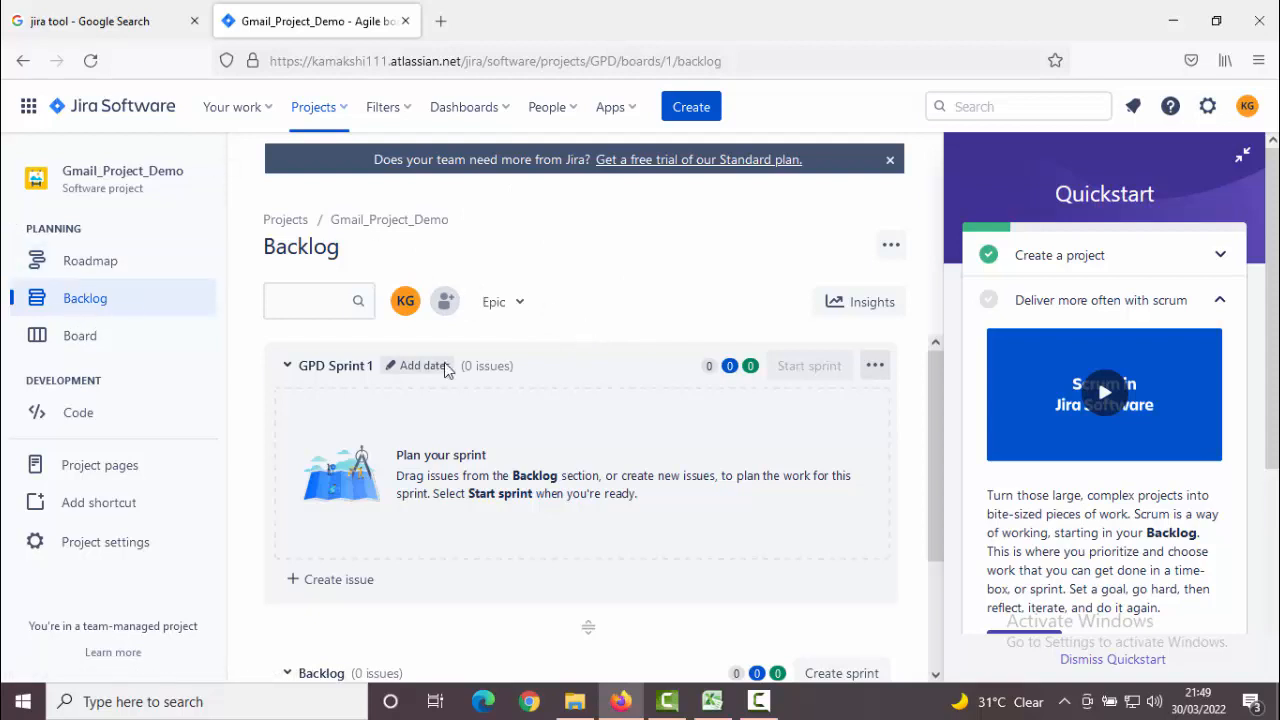
Step: Start a new issue in Gmail_Project_Demo with issue type Epic and the summary "Verfiy Gmail Functionalities"
{"action": "left_click", "coordinate": [699, 118]}
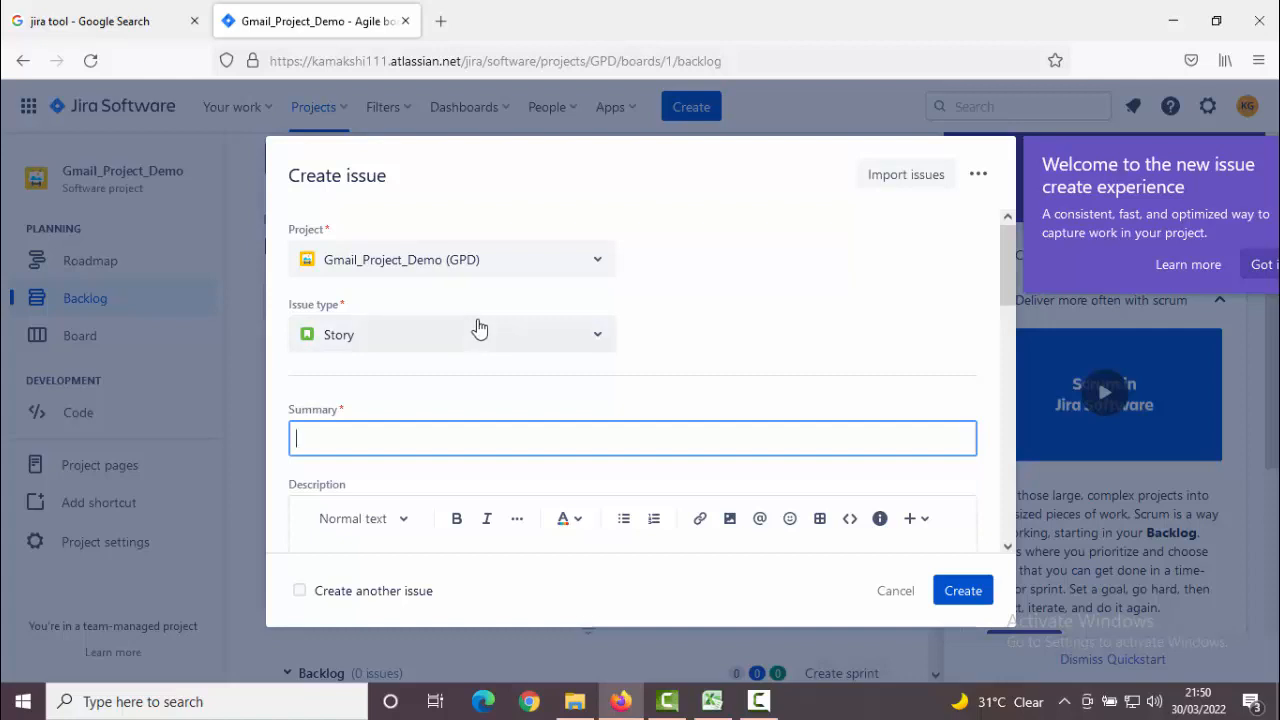
{"action": "left_click", "coordinate": [520, 335]}
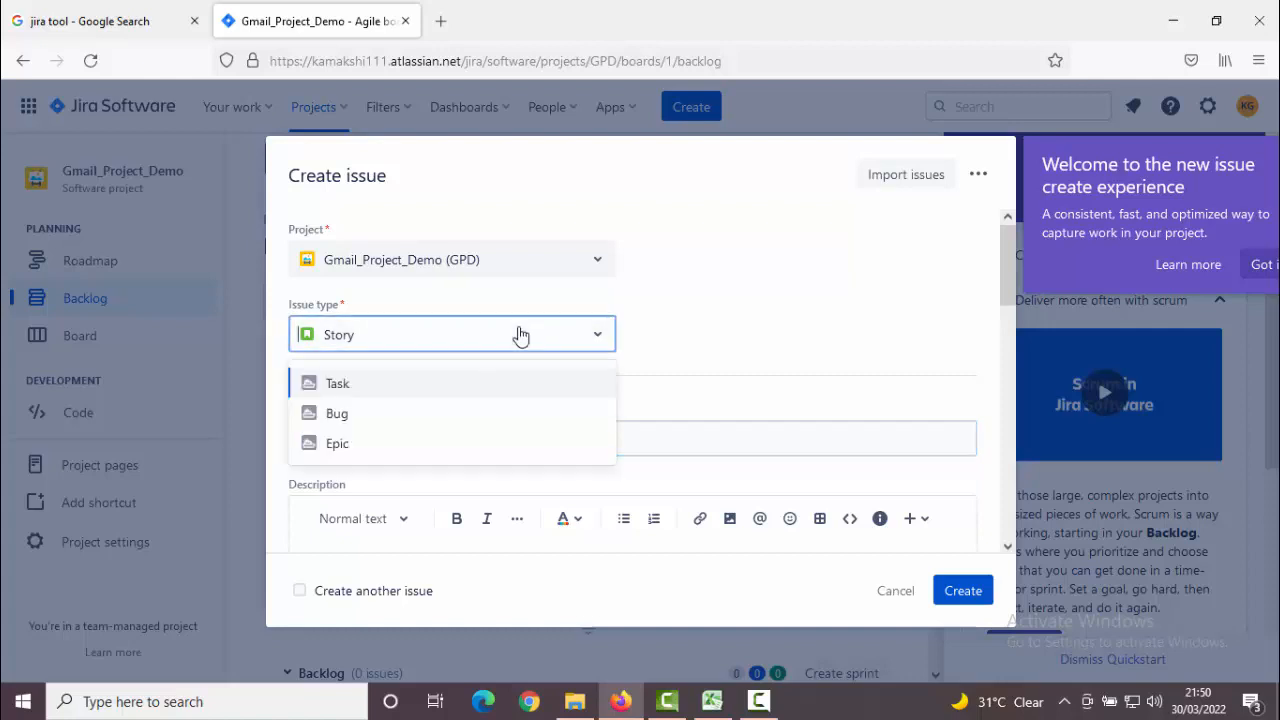
{"action": "left_click", "coordinate": [428, 446]}
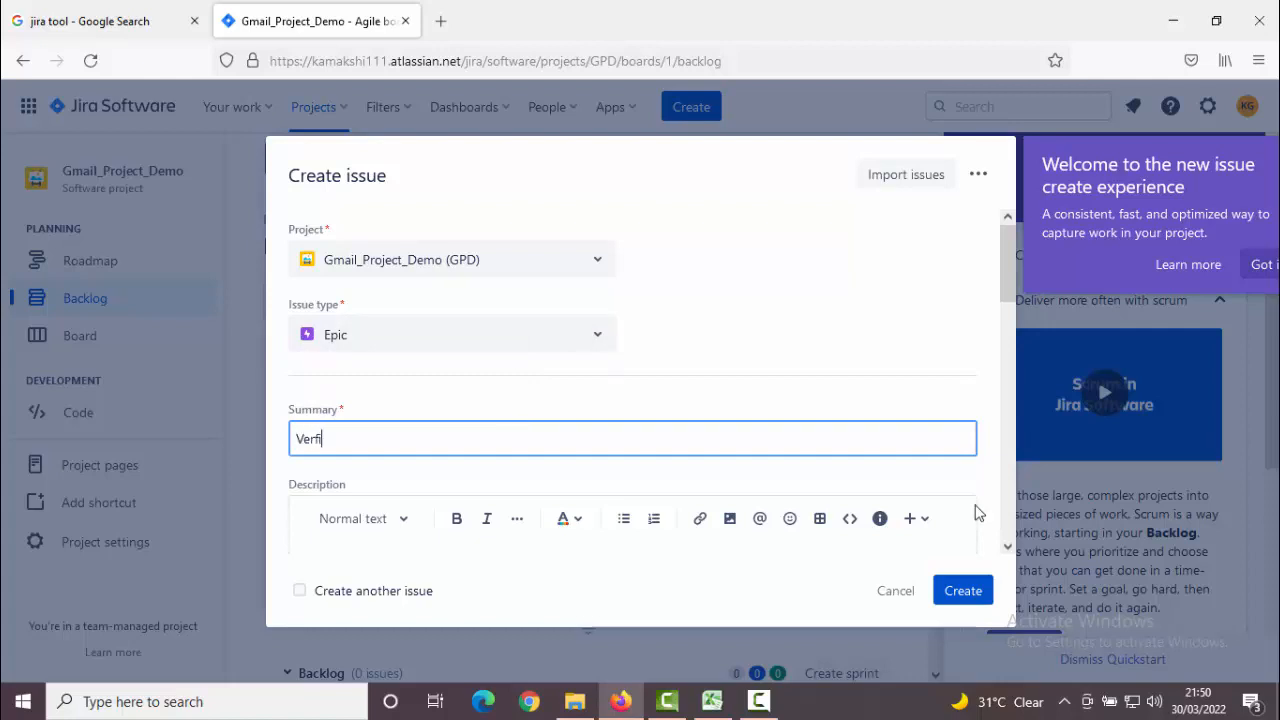
{"action": "type", "text": "Gmail Functionalities"}
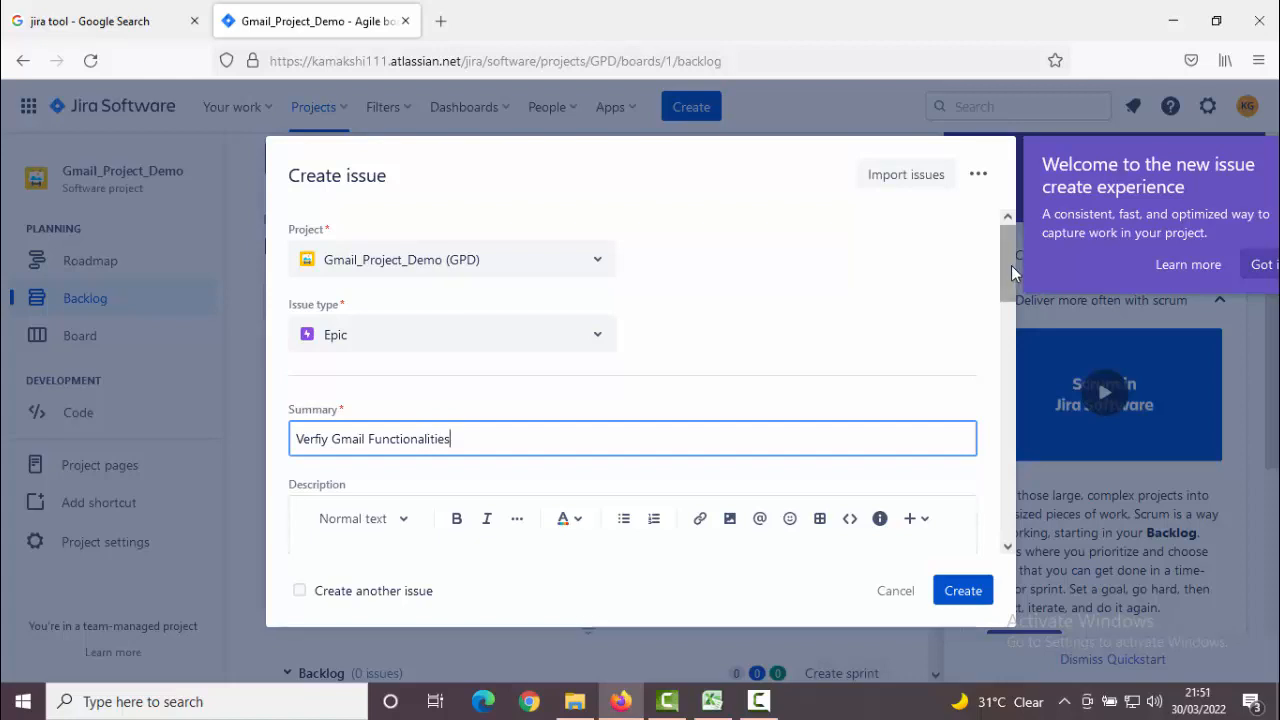
Step: Assign the epic to your own account instead of Automatic
{"action": "left_click_drag", "start_coordinate": [1011, 265], "coordinate": [1020, 375]}
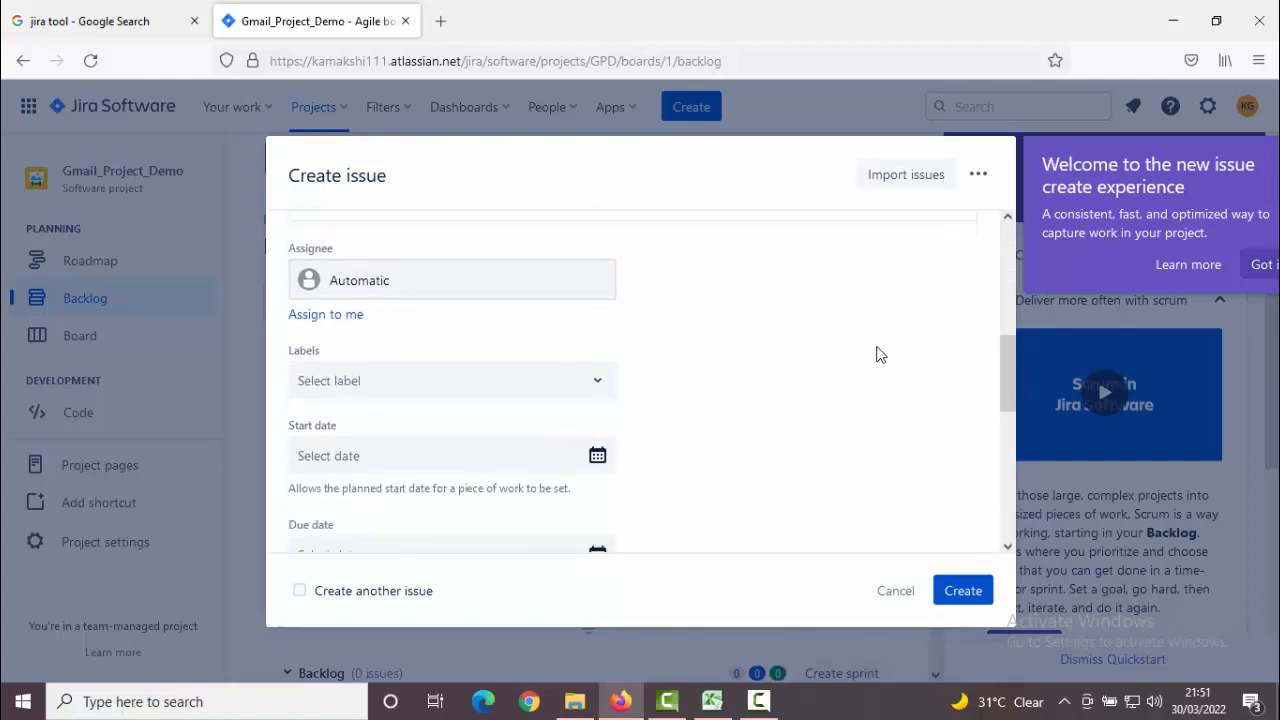
{"action": "left_click", "coordinate": [473, 287]}
{"action": "left_click", "coordinate": [465, 400]}
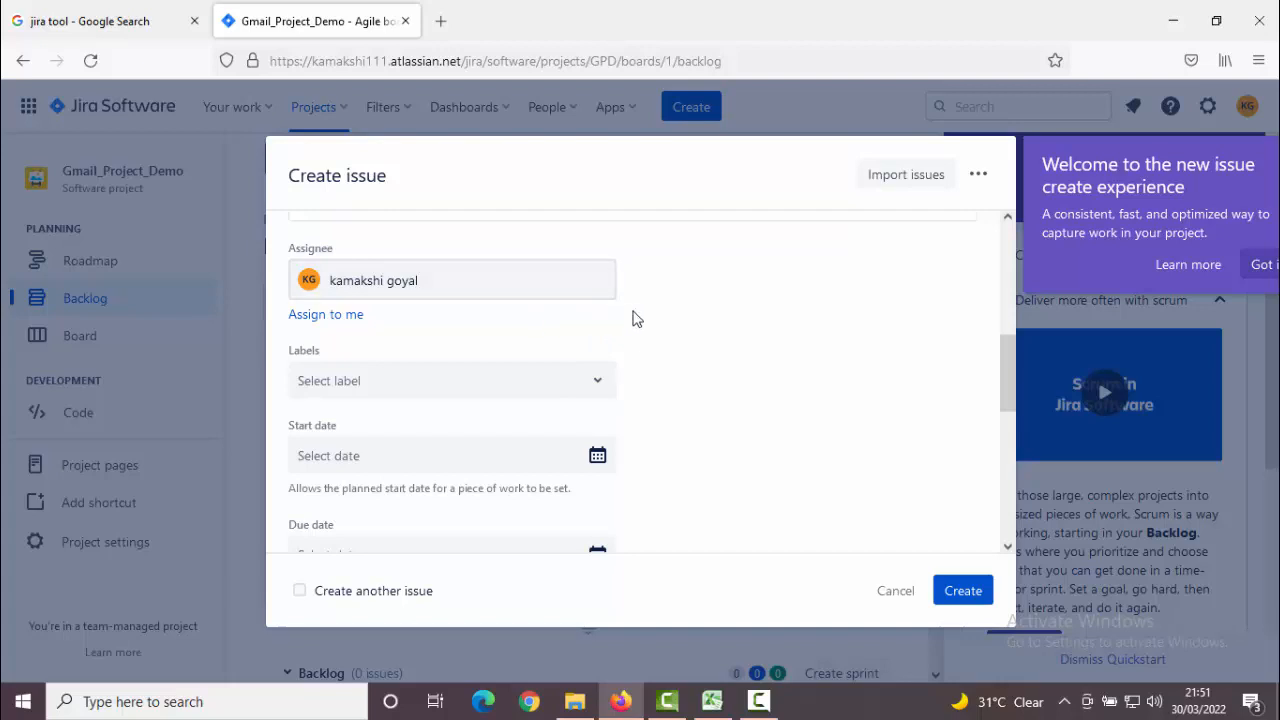
{"action": "left_click", "coordinate": [492, 290]}
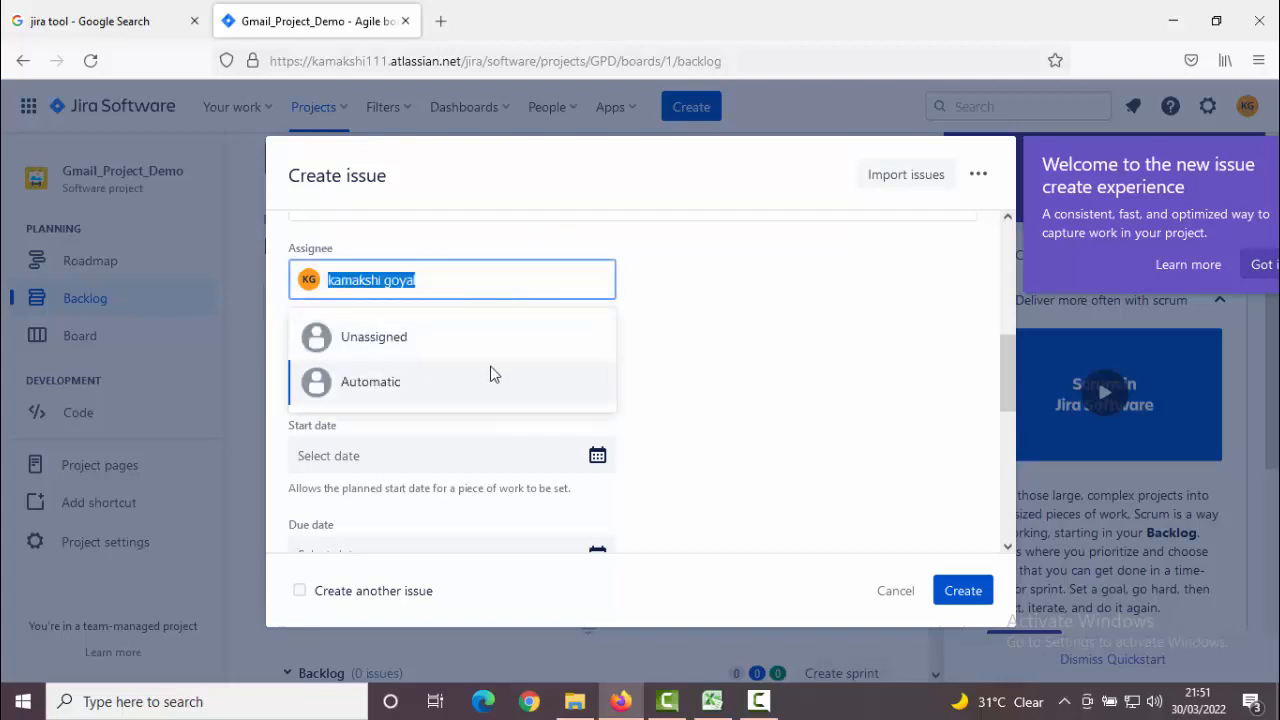
{"action": "mouse_move", "coordinate": [669, 371]}
{"action": "left_mouse_down"}
{"action": "mouse_move", "coordinate": [477, 357]}
{"action": "mouse_move", "coordinate": [446, 311]}
{"action": "mouse_move", "coordinate": [645, 365]}
{"action": "left_mouse_up"}
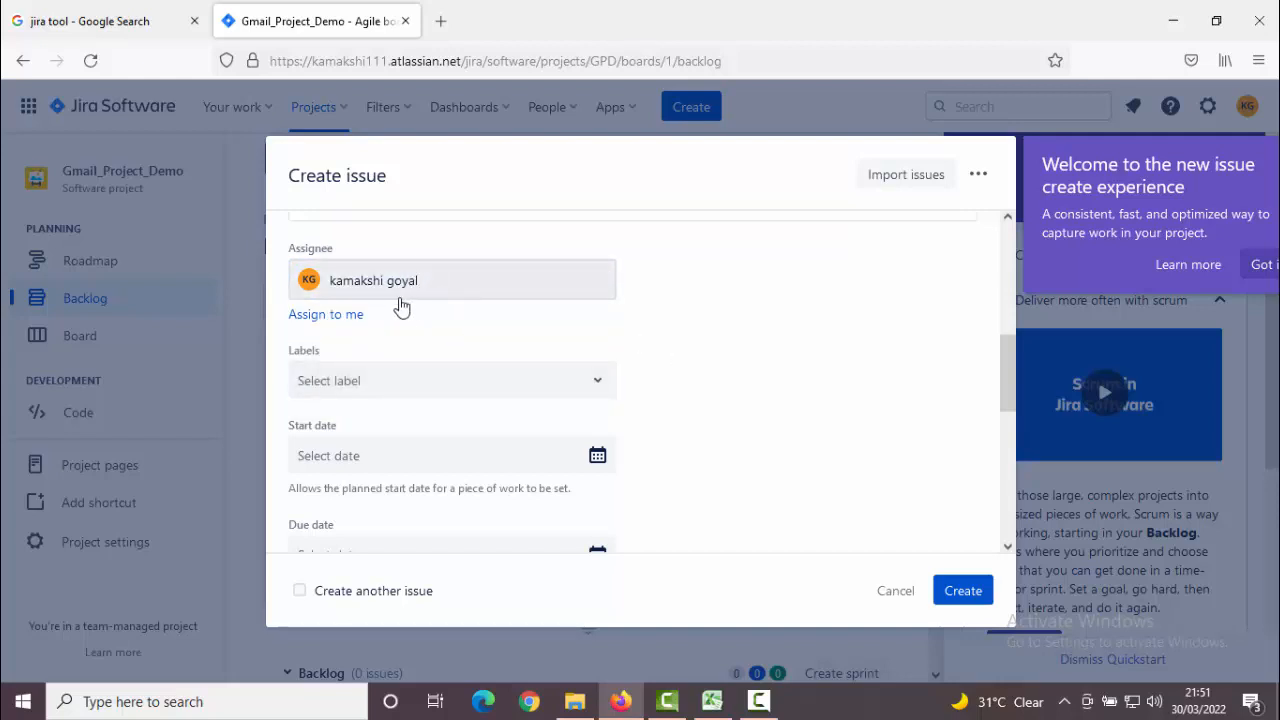
Step: Check the label, date, color and reporter fields without changing them, and create the epic
{"action": "left_click", "coordinate": [459, 376]}
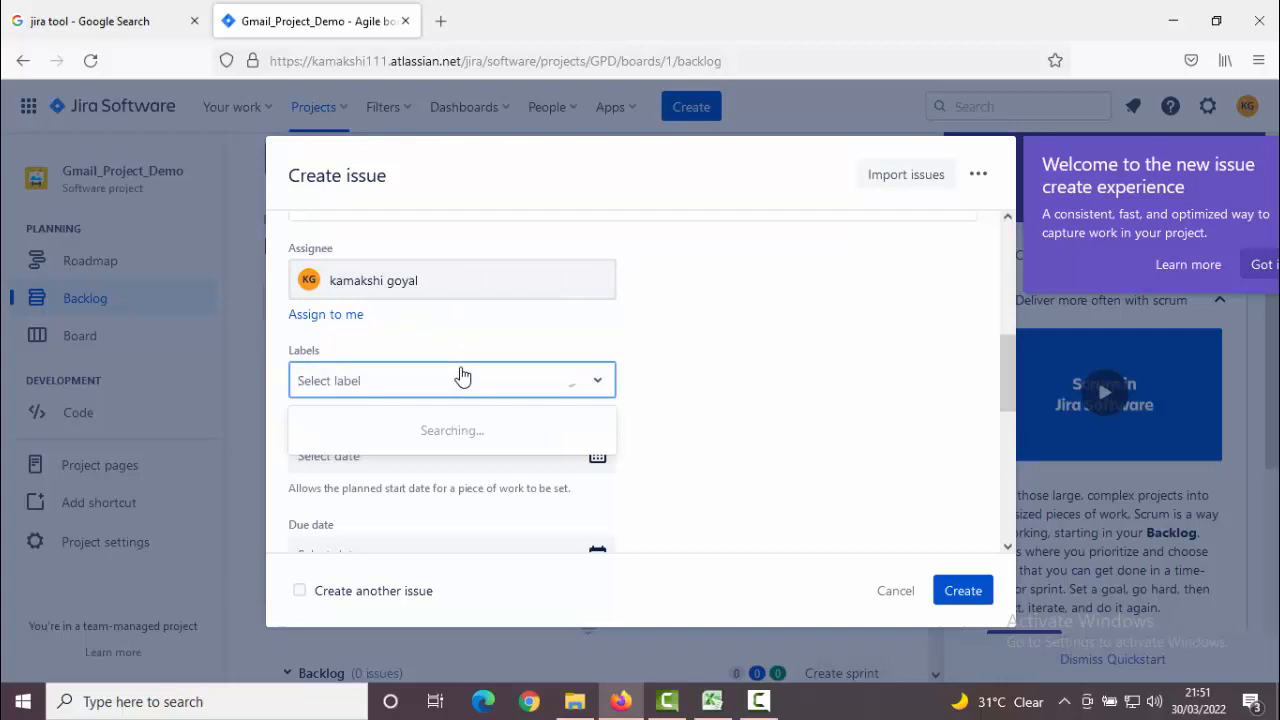
{"action": "left_click", "coordinate": [697, 401]}
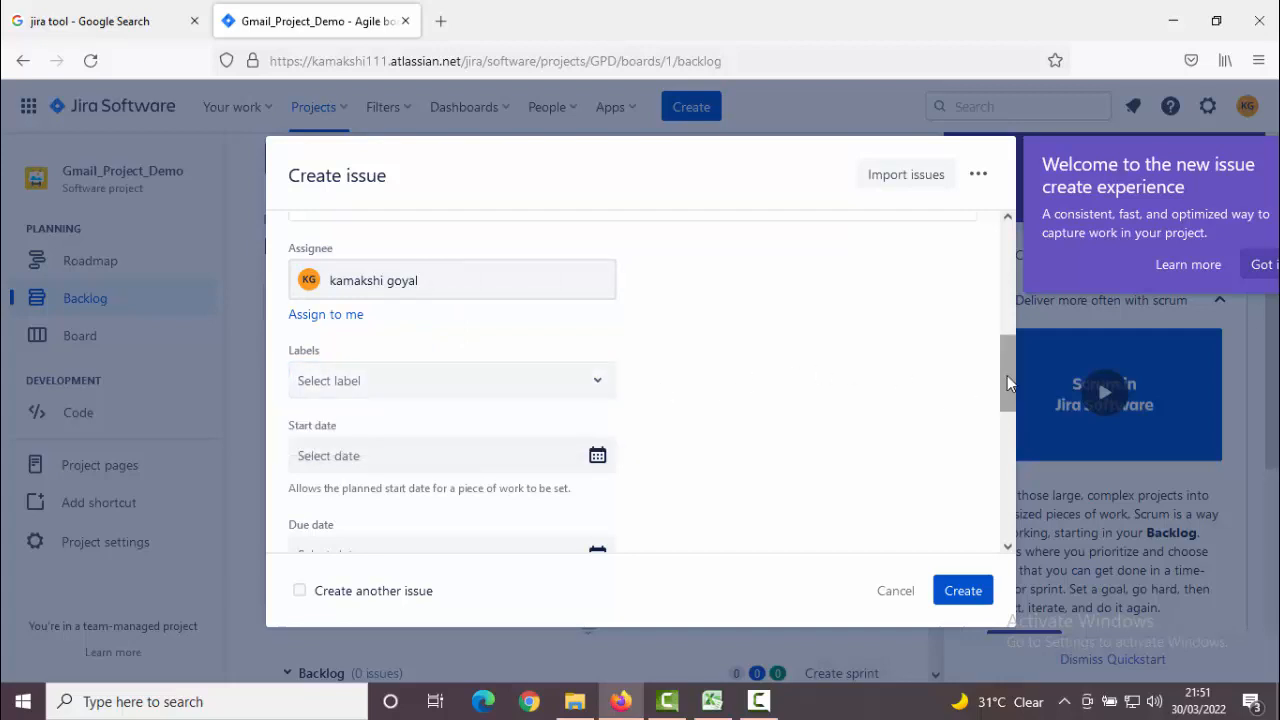
{"action": "left_click_drag", "start_coordinate": [1007, 375], "coordinate": [1005, 419]}
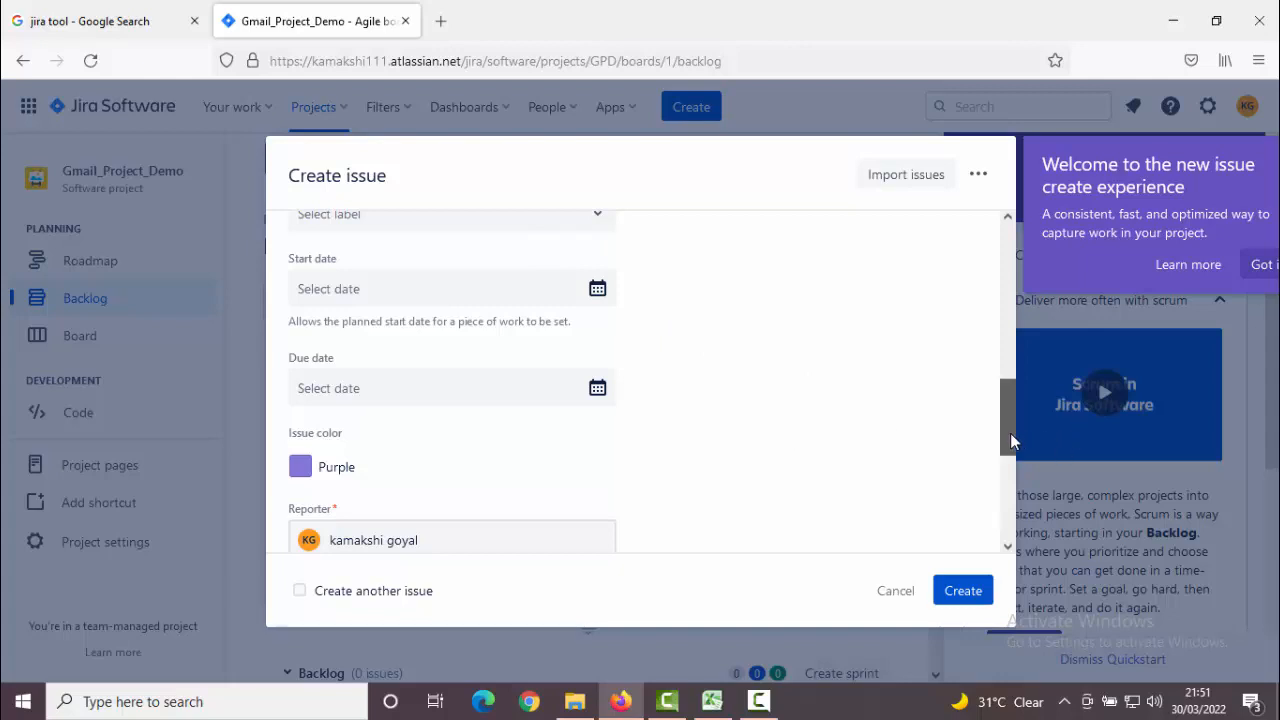
{"action": "left_click_drag", "start_coordinate": [1010, 433], "coordinate": [1014, 251]}
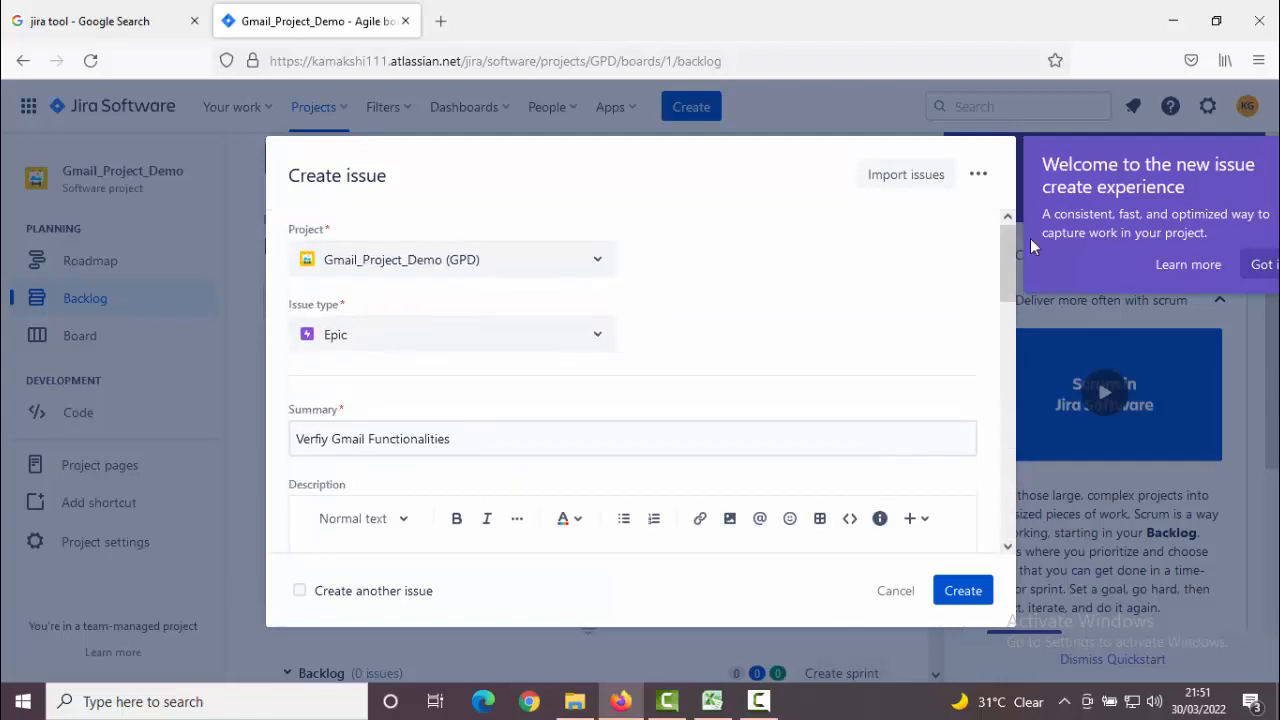
{"action": "left_click", "coordinate": [963, 591]}
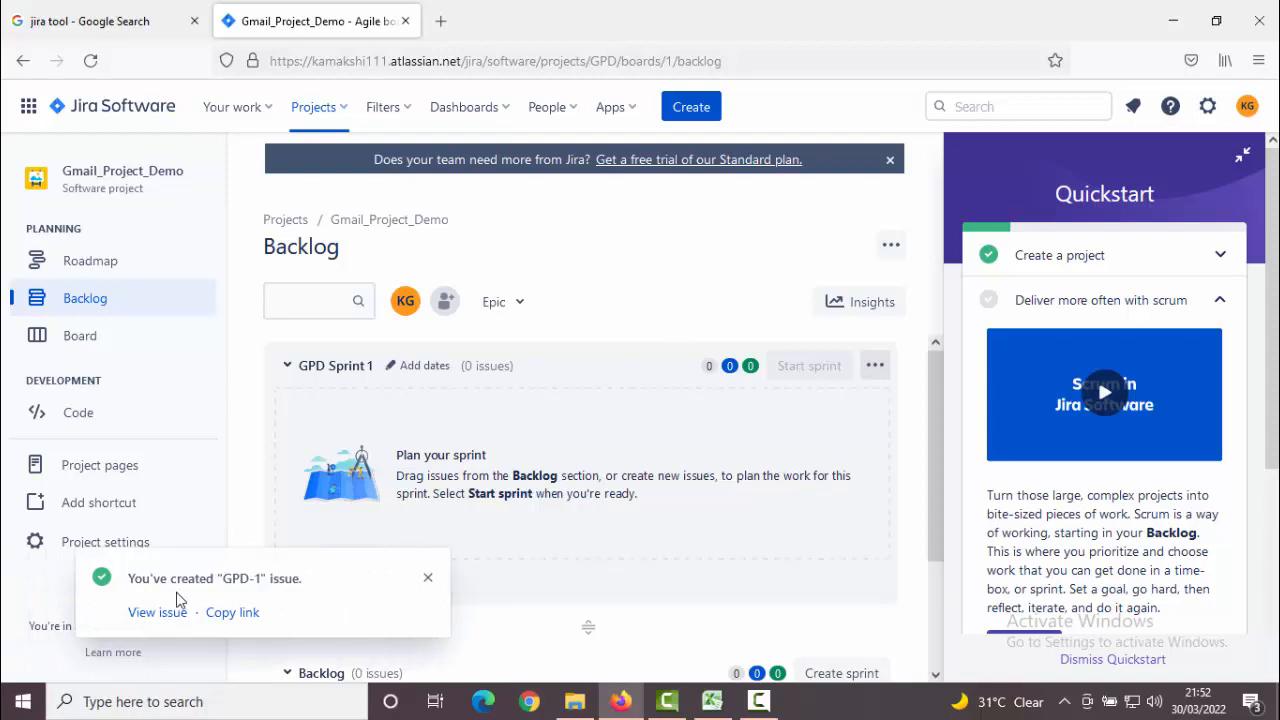
{"action": "double_click", "coordinate": [249, 583]}
{"action": "left_click", "coordinate": [263, 580]}
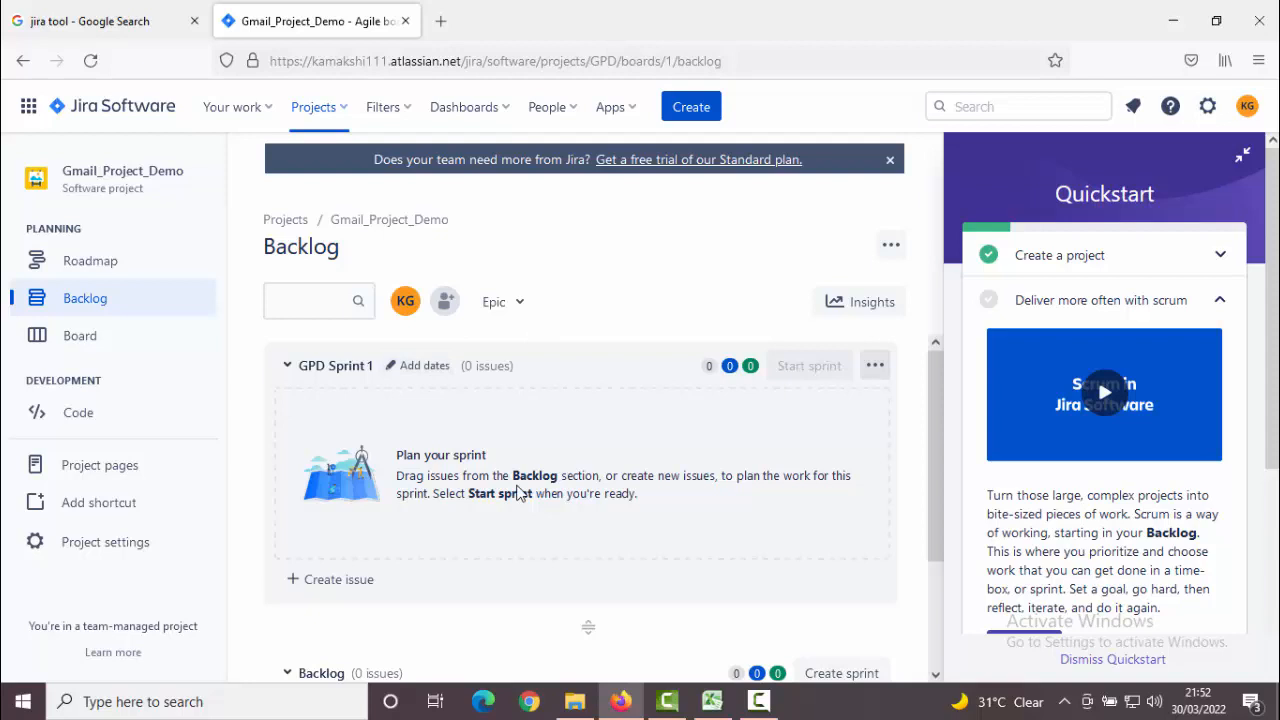
Step: Show the epic panel beside the backlog and expand the Verfiy Gmail Functionalities epic
{"action": "left_click", "coordinate": [514, 314]}
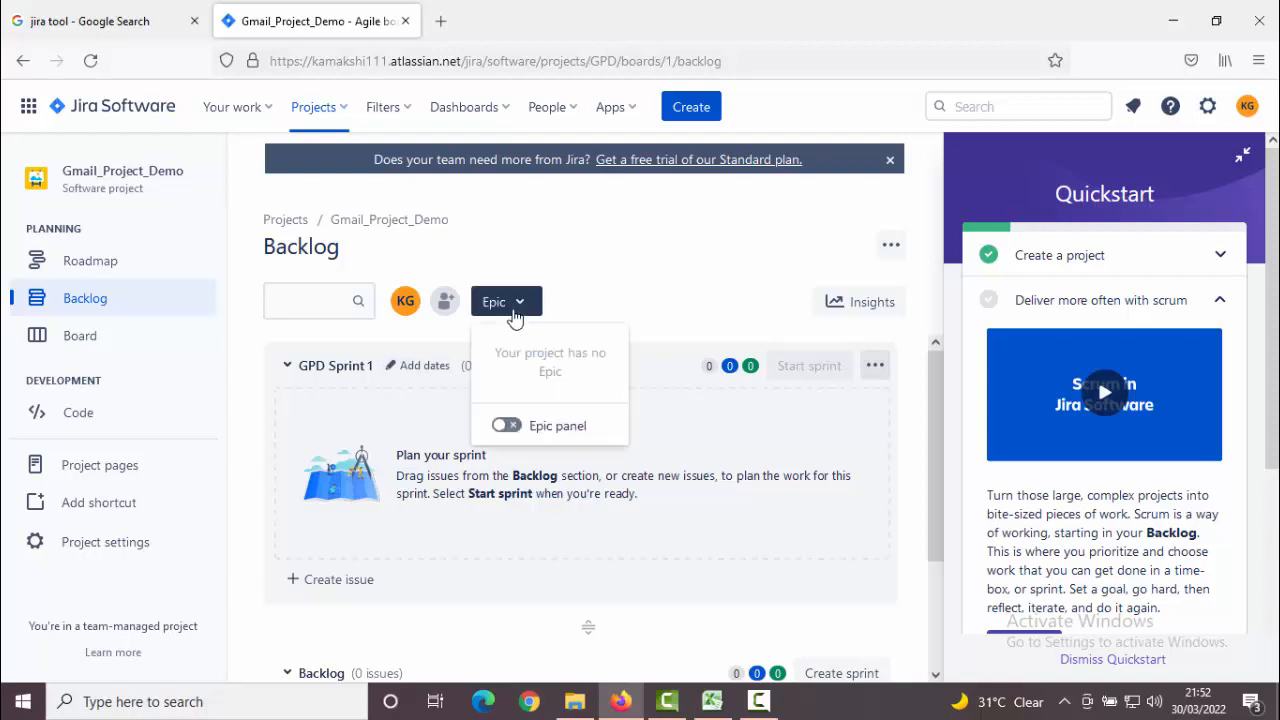
{"action": "left_click", "coordinate": [507, 426]}
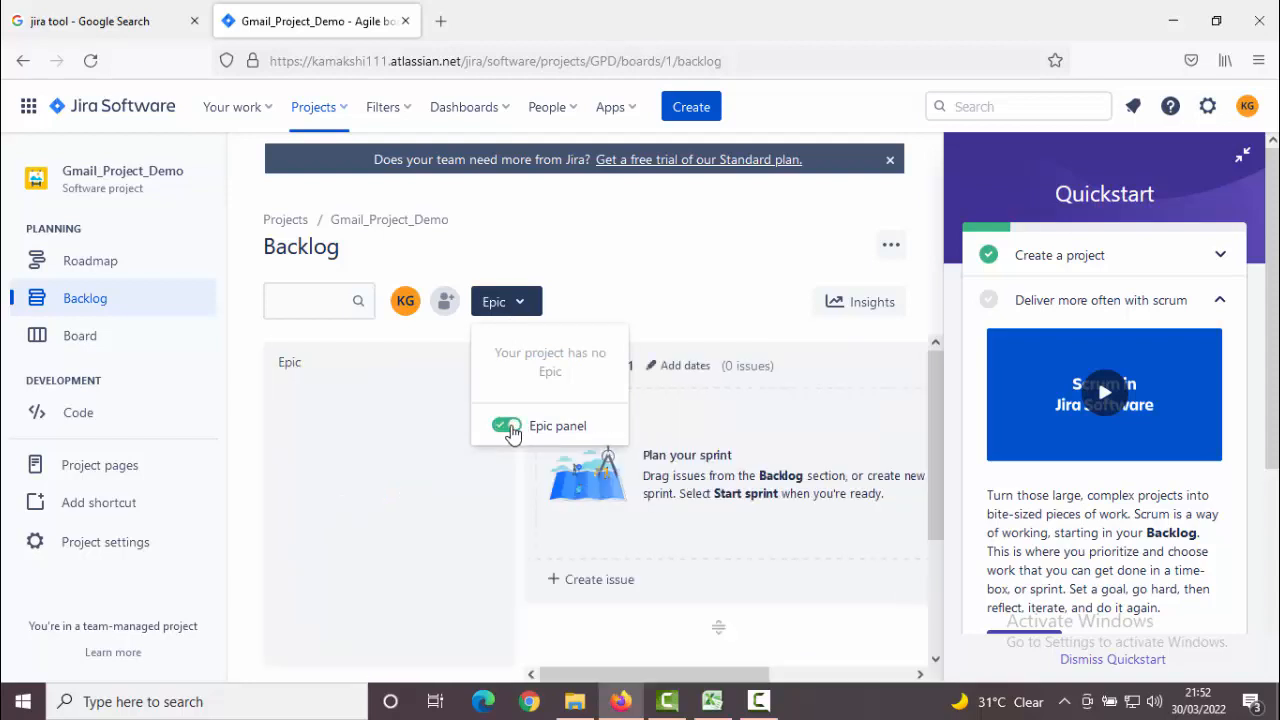
{"action": "left_click", "coordinate": [610, 298]}
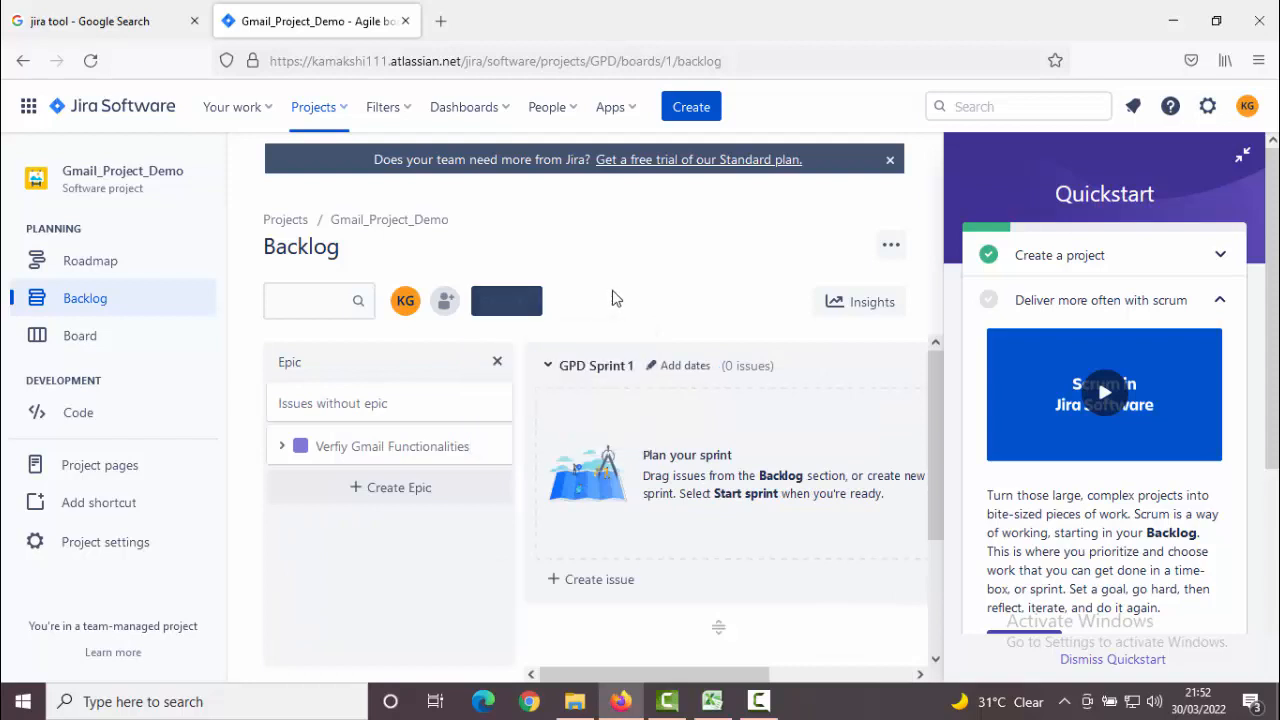
{"action": "left_click", "coordinate": [283, 449]}
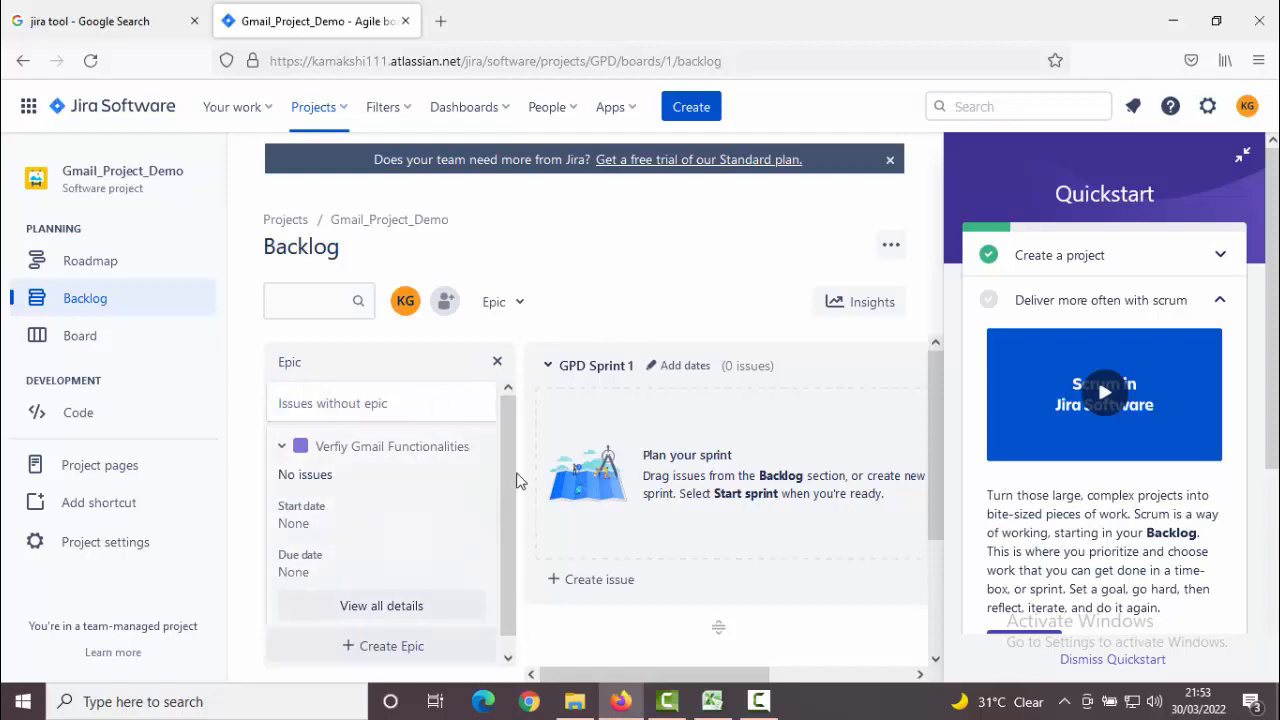
Step: View the project's board and its workflow columns, and return to the backlog
{"action": "left_click", "coordinate": [158, 350]}
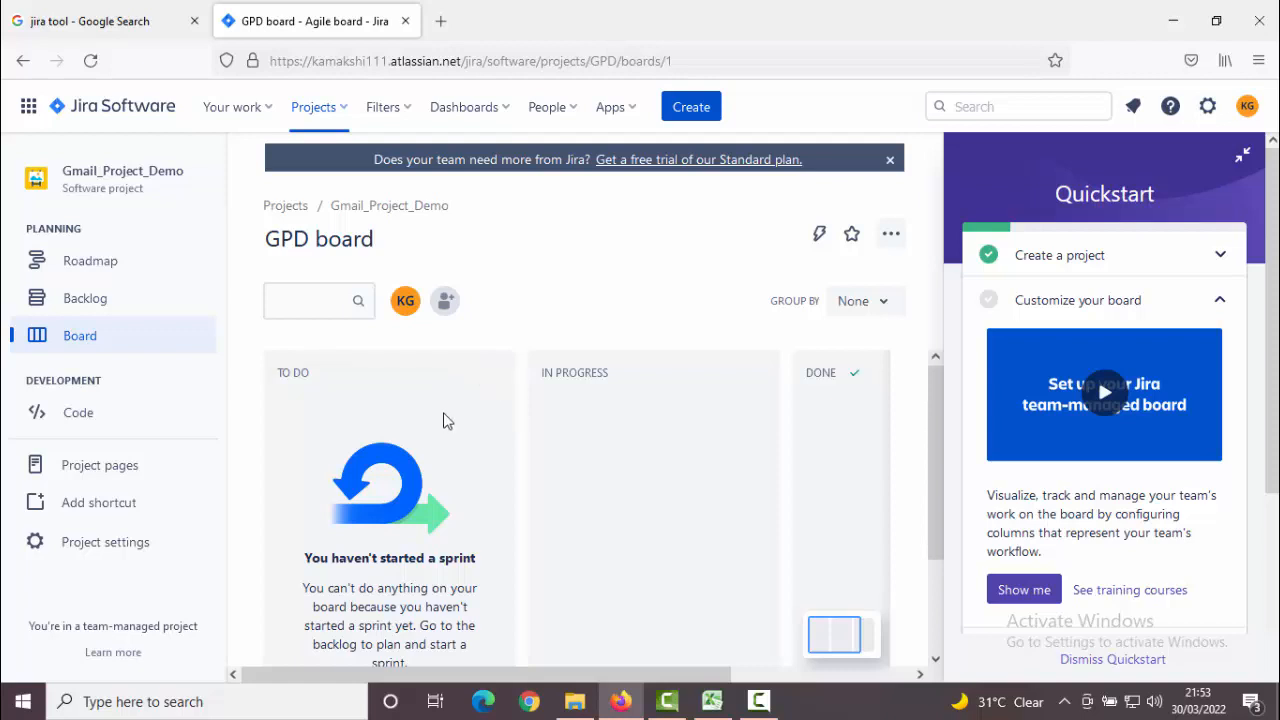
{"action": "left_click", "coordinate": [178, 321]}
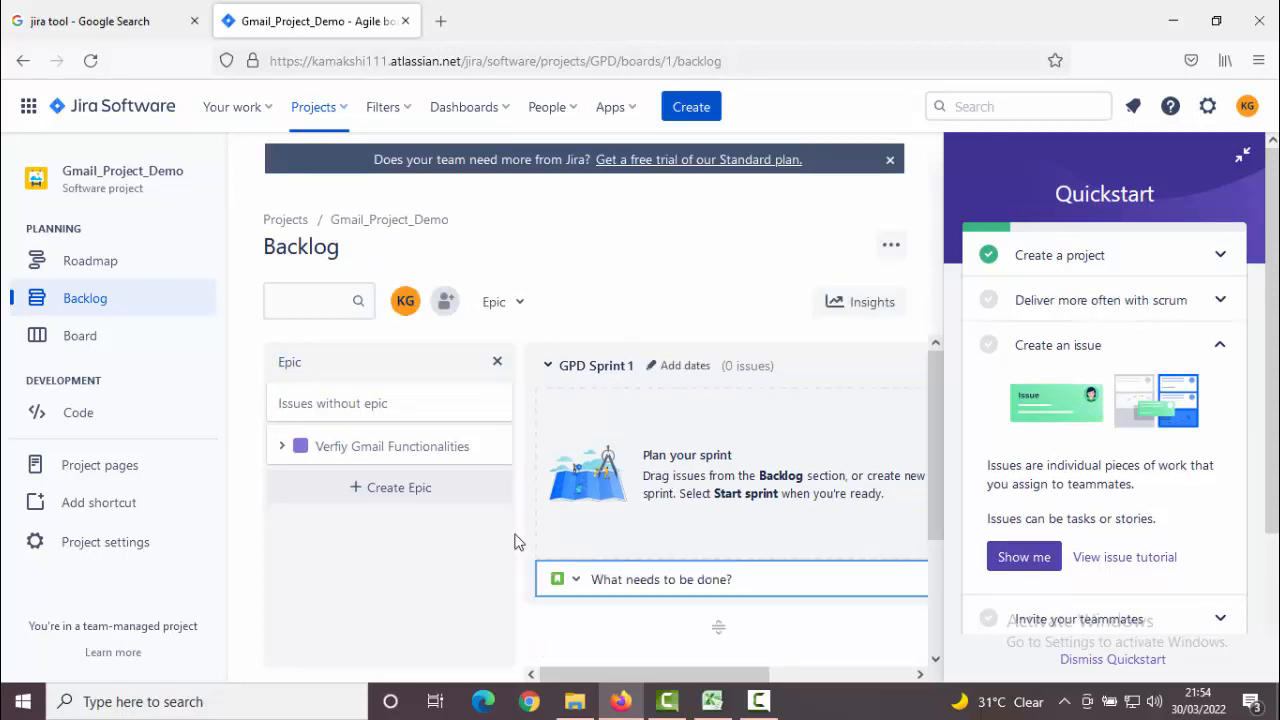
Step: Switch to Excel to check the test scenario in the gmail workbook, and return to Jira in Firefox
{"action": "left_click", "coordinate": [720, 700]}
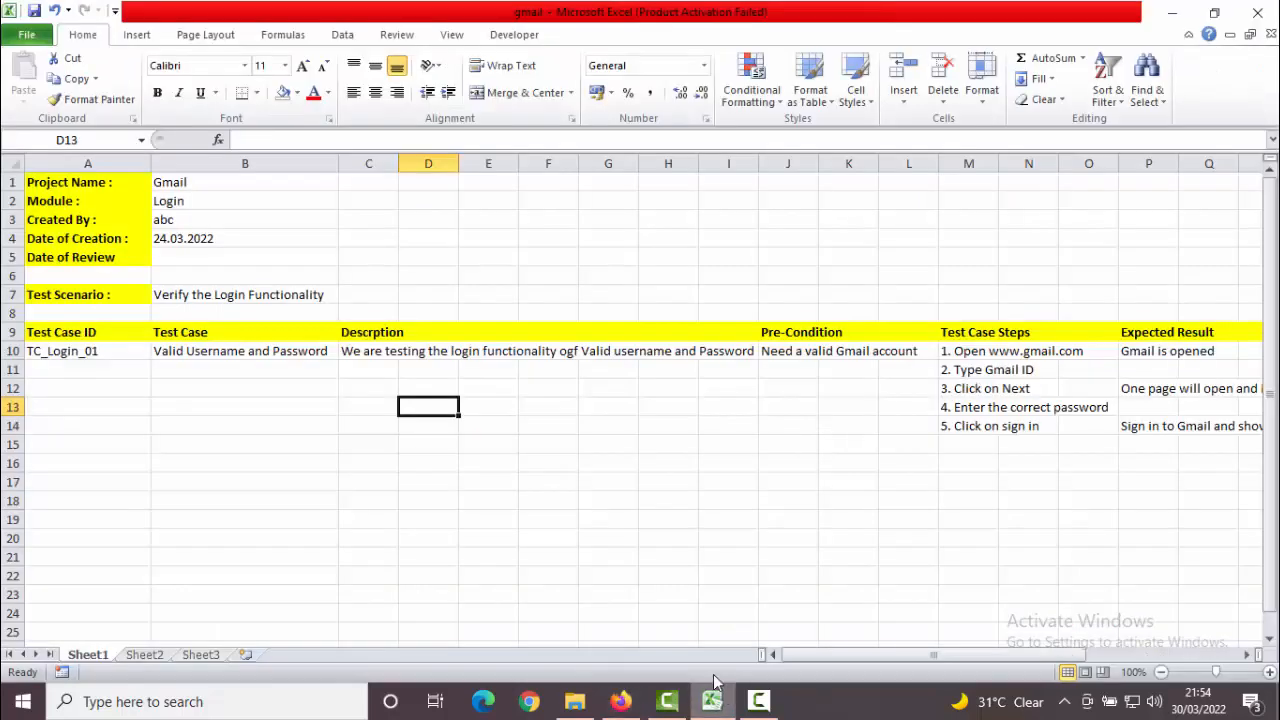
{"action": "left_click", "coordinate": [128, 295]}
{"action": "left_click", "coordinate": [197, 297]}
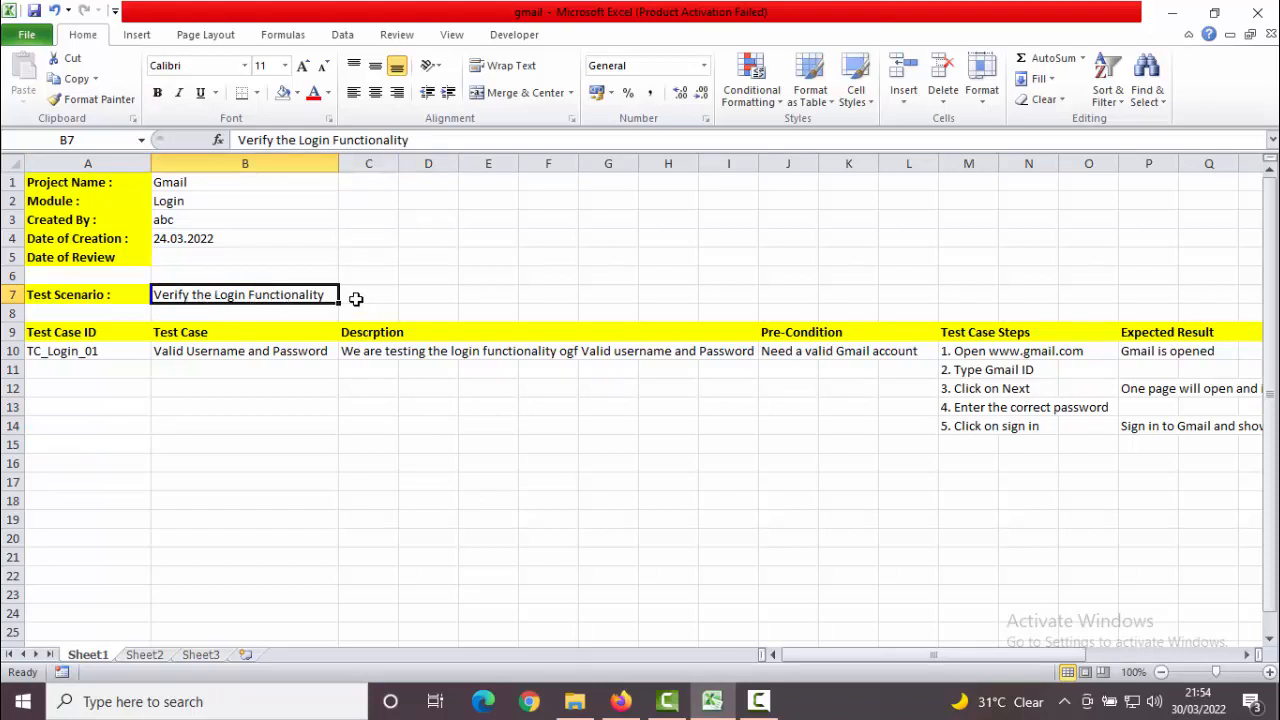
{"action": "left_click", "coordinate": [708, 704]}
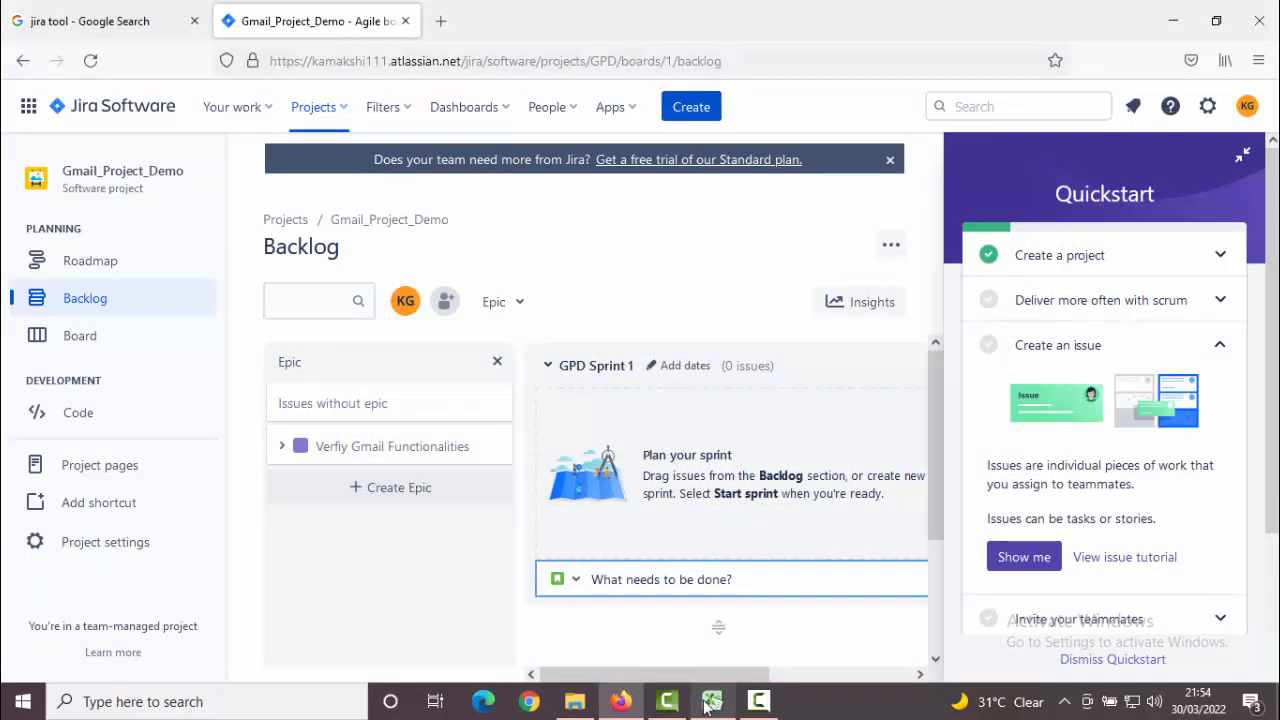
Step: Start another new issue in Gmail_Project_Demo with the issue type Story
{"action": "left_click", "coordinate": [706, 119]}
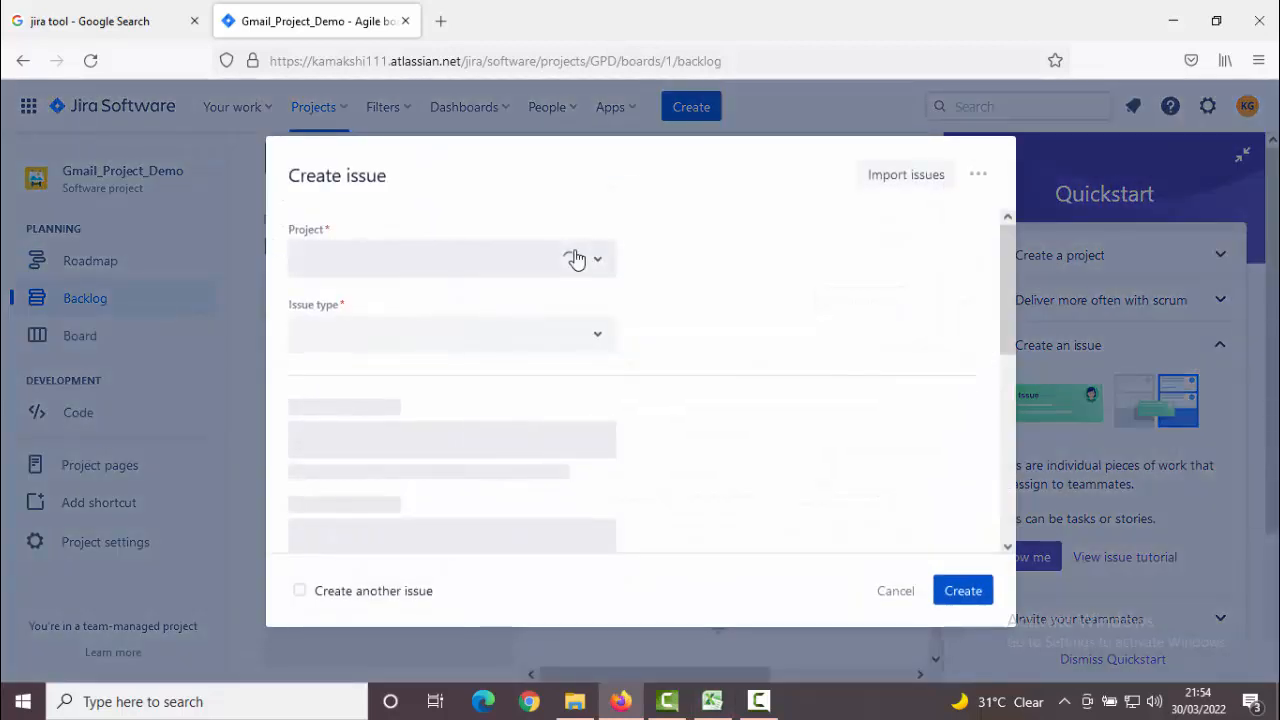
{"action": "left_click", "coordinate": [552, 346]}
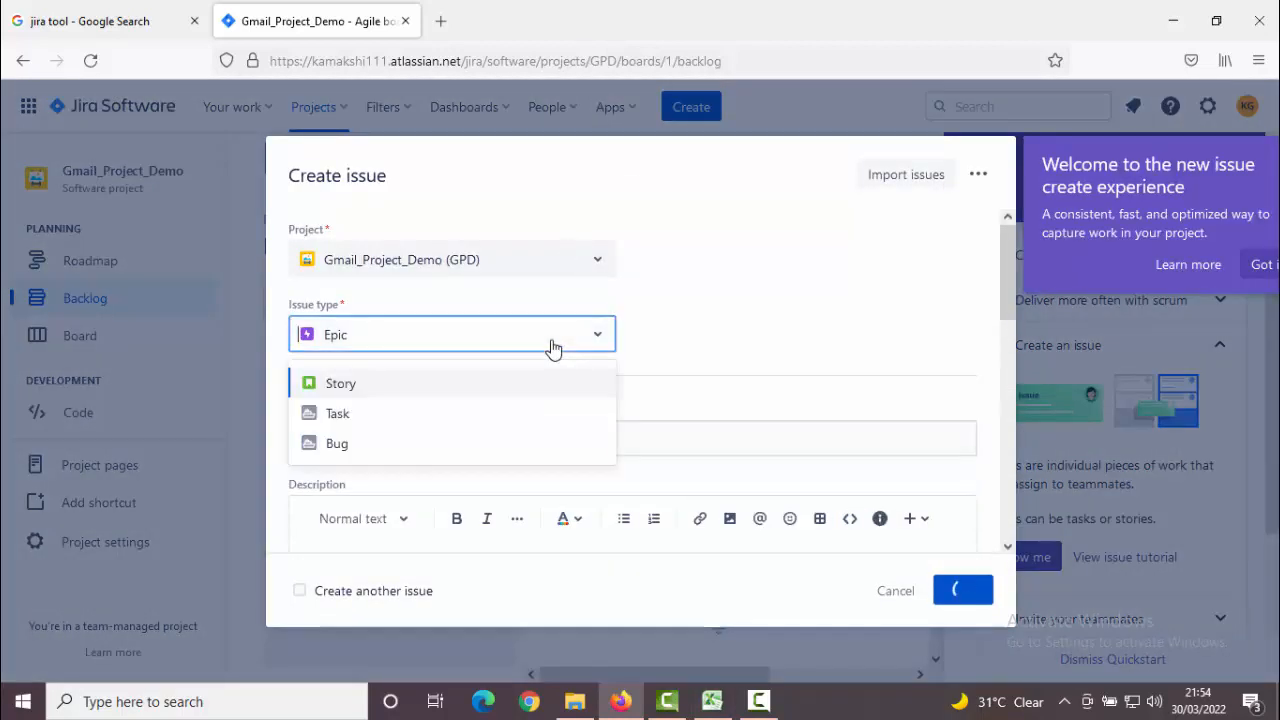
{"action": "left_click", "coordinate": [457, 390]}
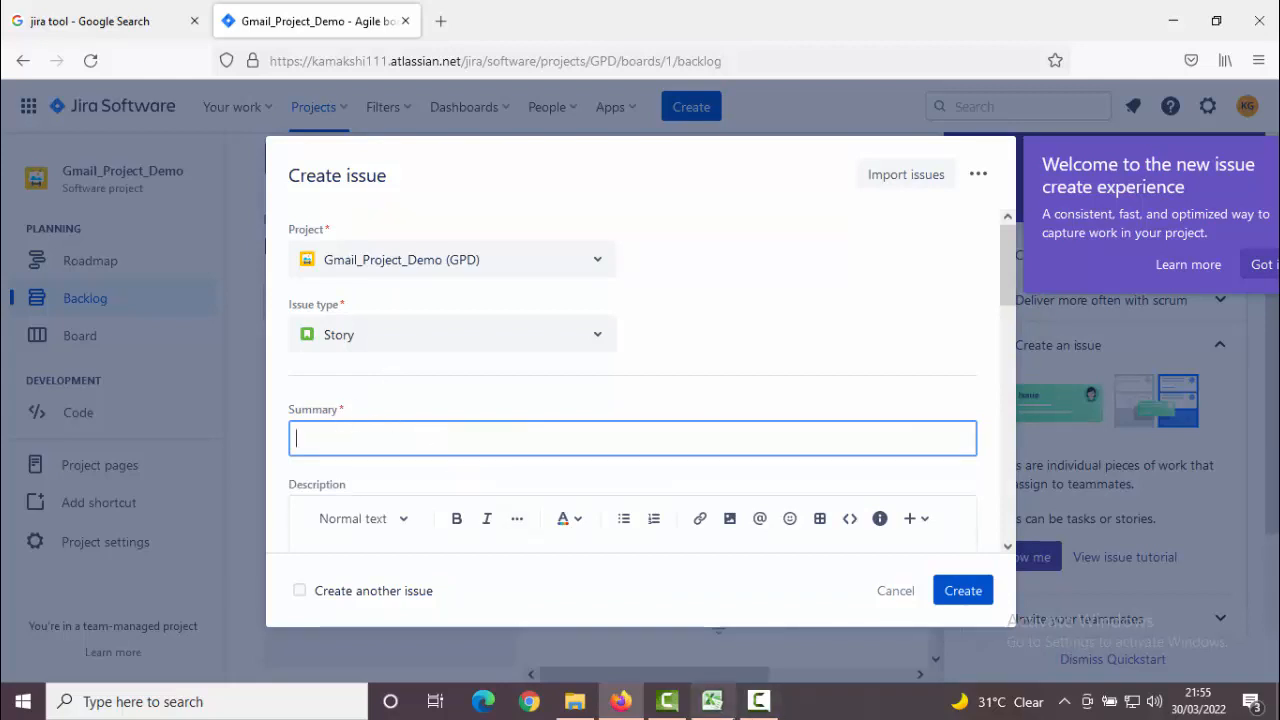
Step: Copy the test scenario "Verify the Login Functionality" from cell B7 in Excel into the story's summary in Jira
{"action": "left_click", "coordinate": [712, 701]}
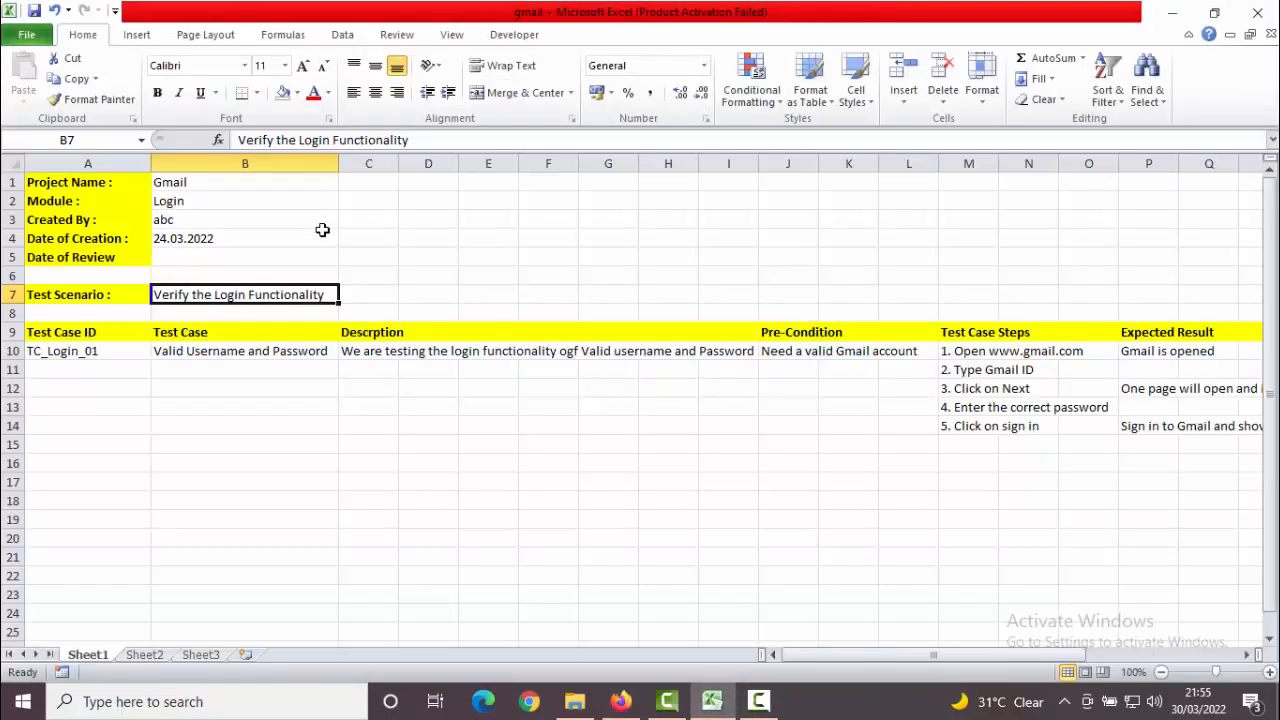
{"action": "key", "text": "ctrl+c"}
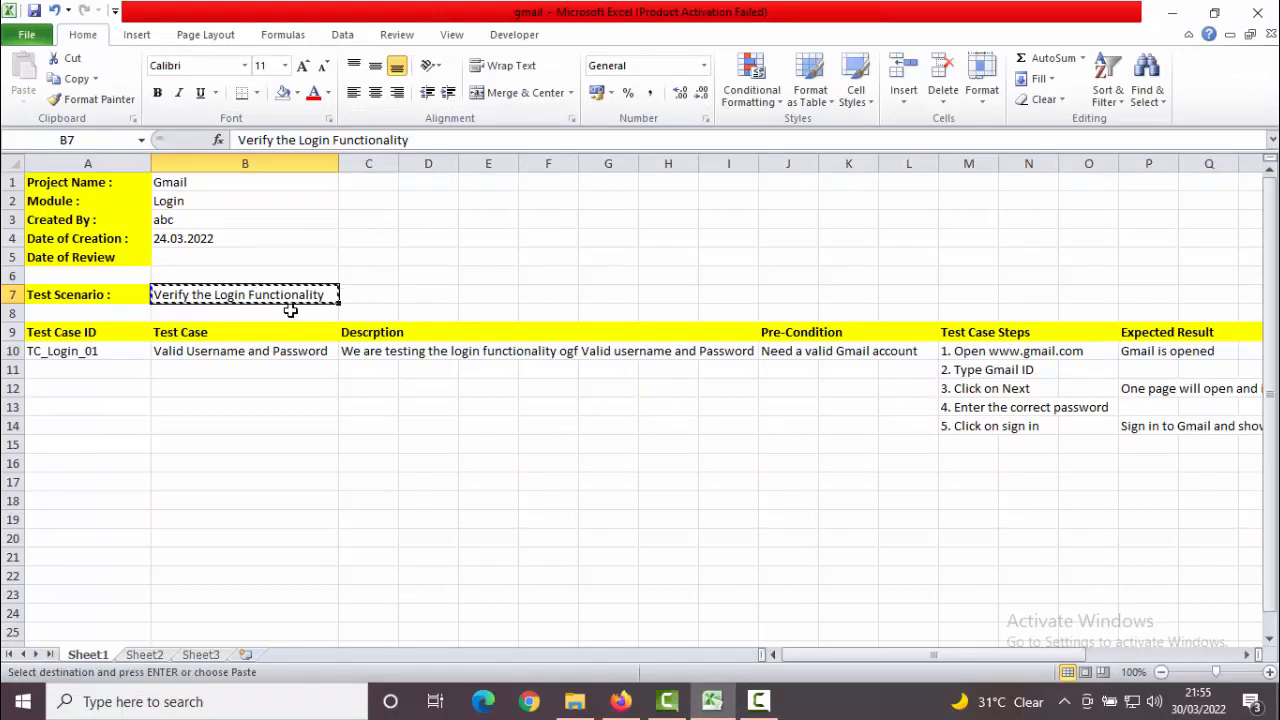
{"action": "key", "text": "alt+Tab"}
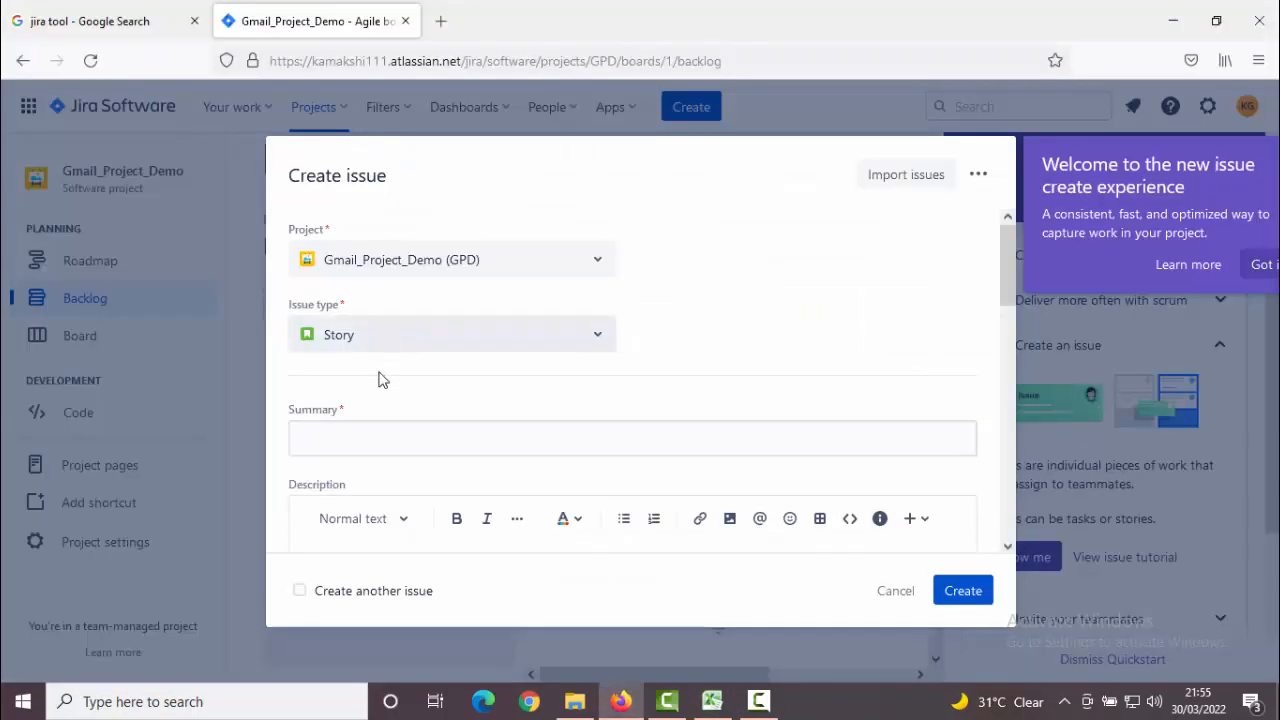
{"action": "left_click", "coordinate": [405, 440]}
{"action": "key", "text": "ctrl+v"}
{"action": "scroll", "coordinate": [405, 440], "scroll_direction": "down", "scroll_amount": 2}
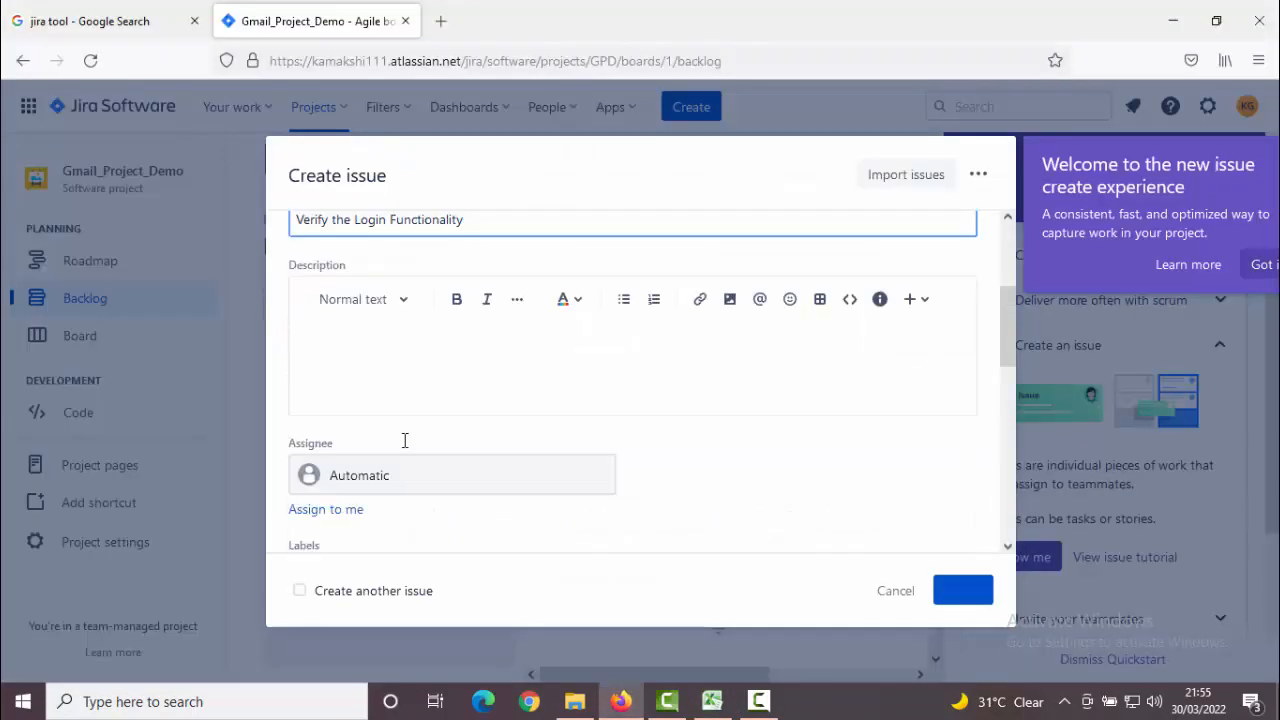
{"action": "key", "text": "Return"}
Step: Assign the story to your own account instead of Automatic
{"action": "left_click_drag", "start_coordinate": [1008, 310], "coordinate": [997, 374]}
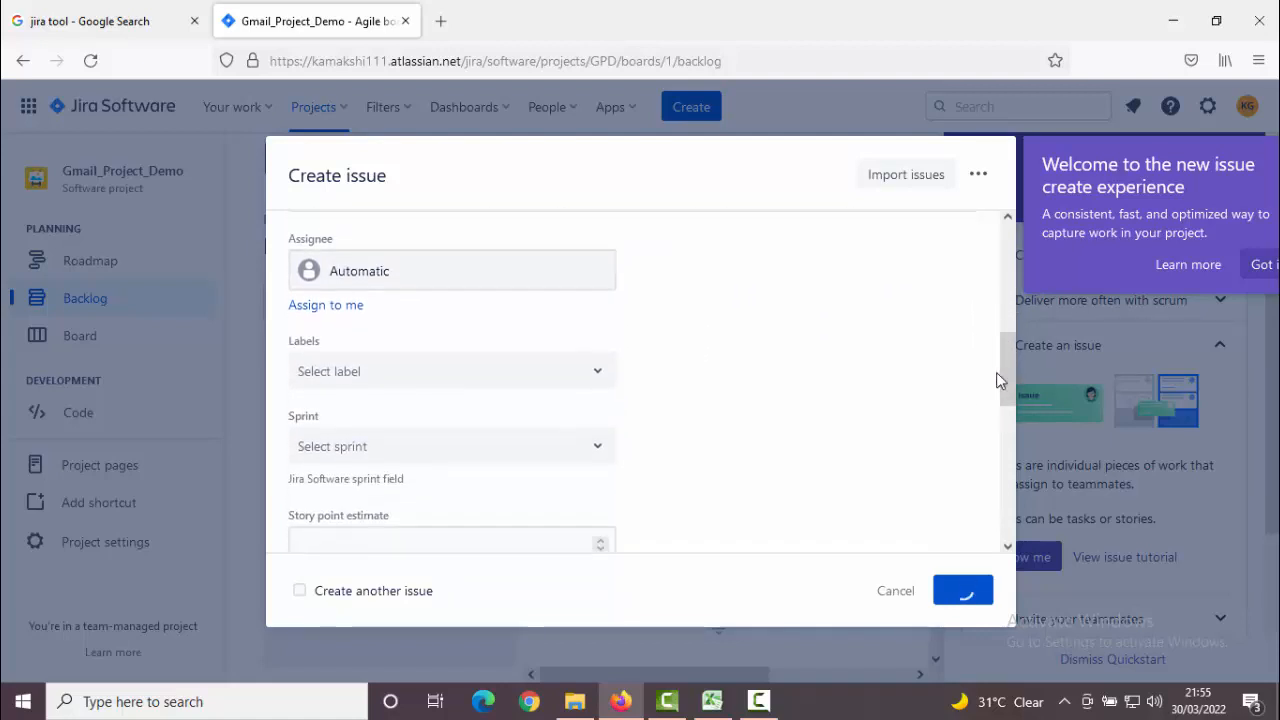
{"action": "left_click", "coordinate": [455, 291]}
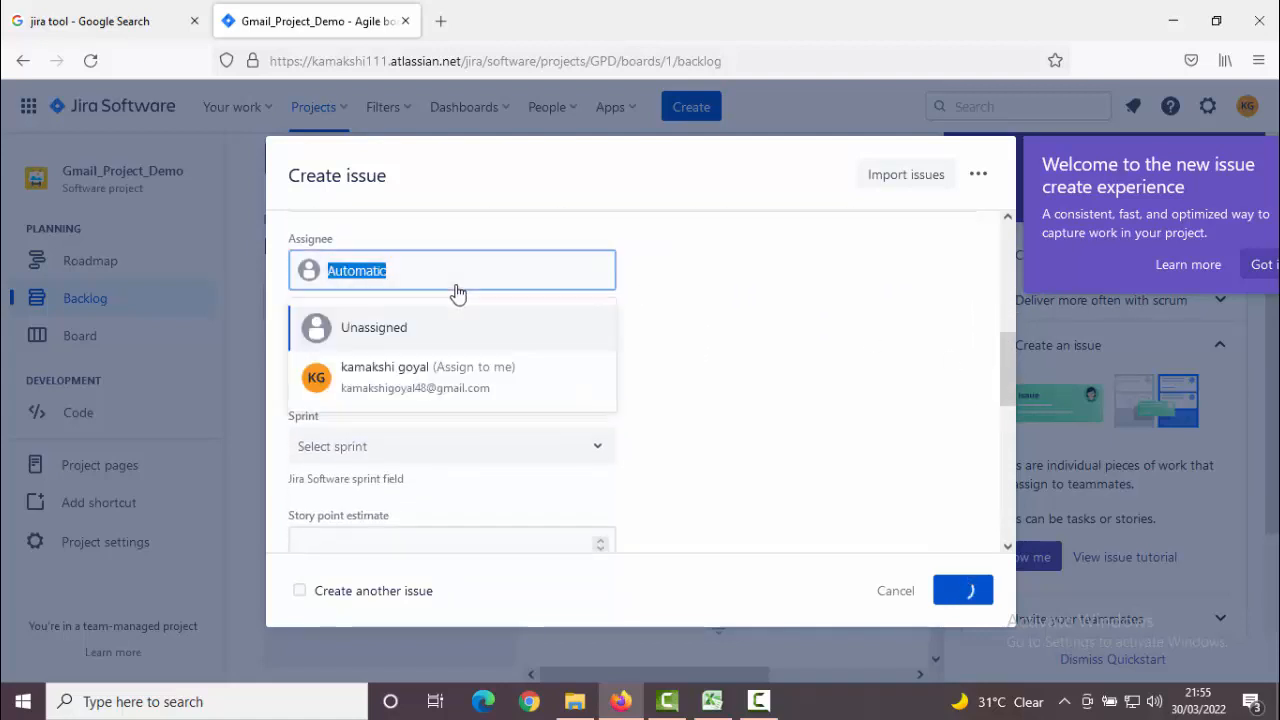
{"action": "left_click", "coordinate": [528, 387]}
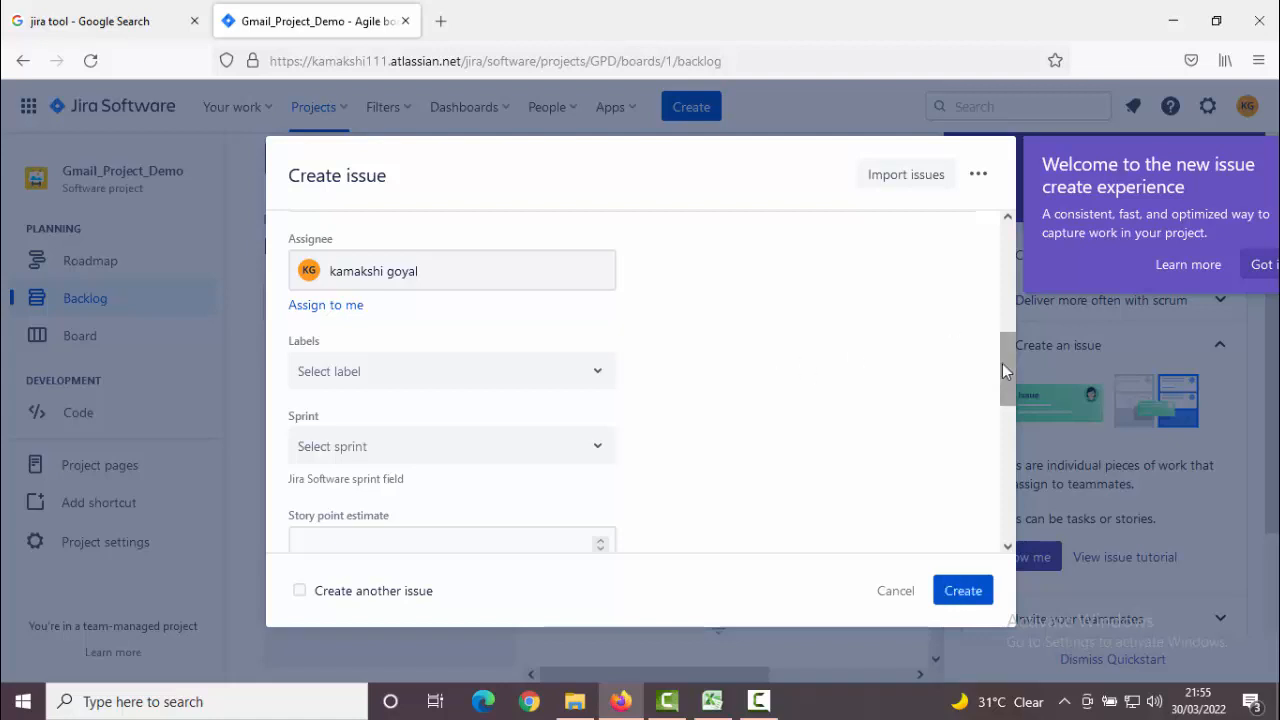
Step: Set the login story's sprint to GPD Sprint 1
{"action": "scroll", "coordinate": [1003, 363], "scroll_direction": "down", "scroll_amount": 2}
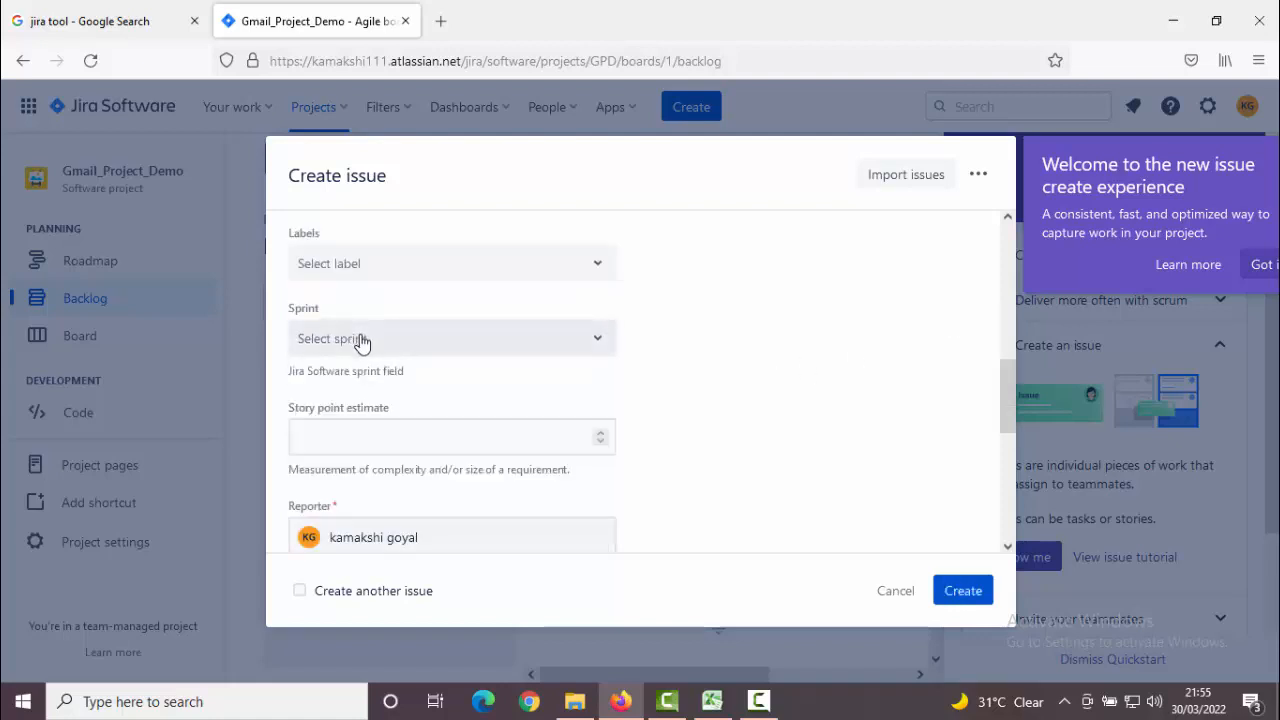
{"action": "left_click", "coordinate": [516, 343]}
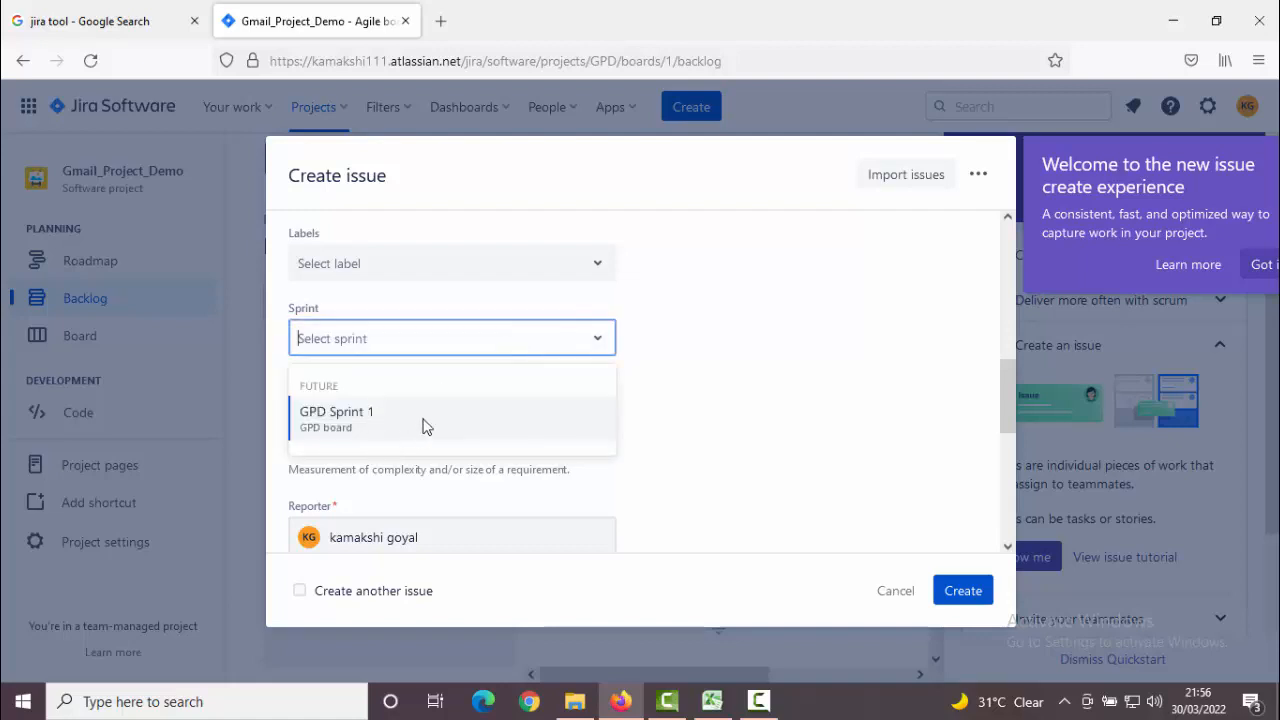
{"action": "left_click", "coordinate": [430, 414]}
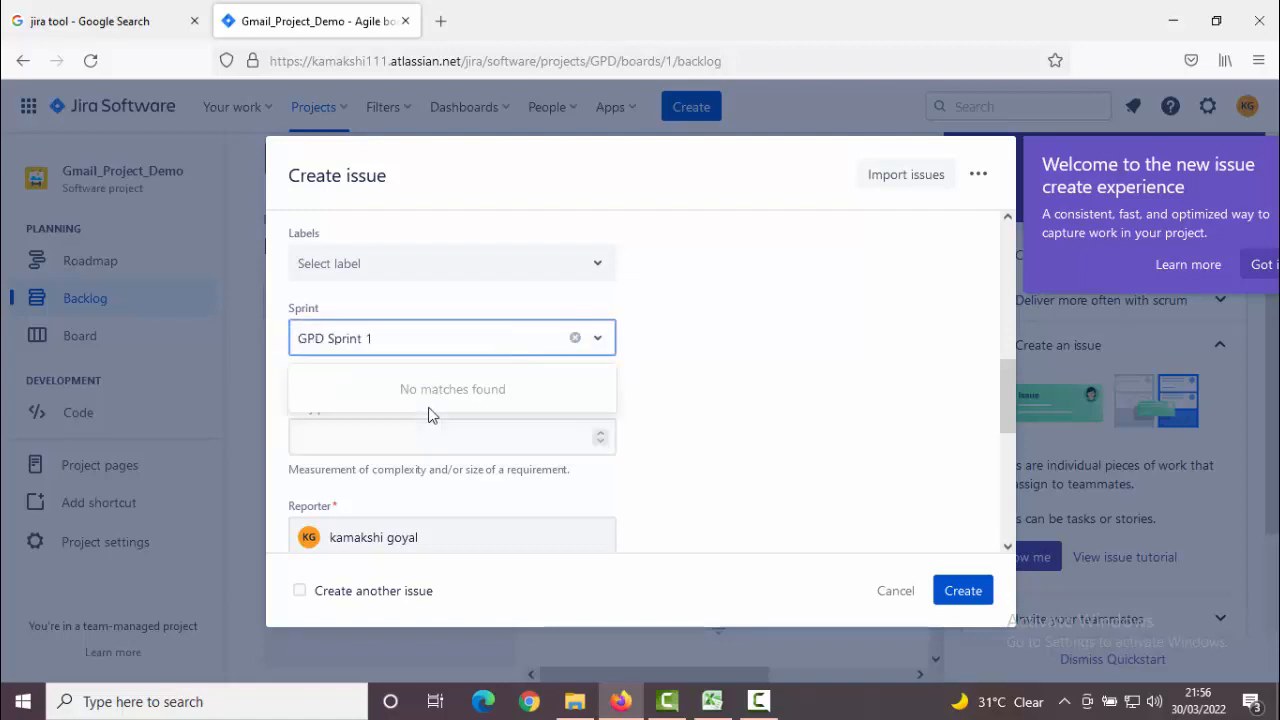
{"action": "left_click", "coordinate": [748, 410]}
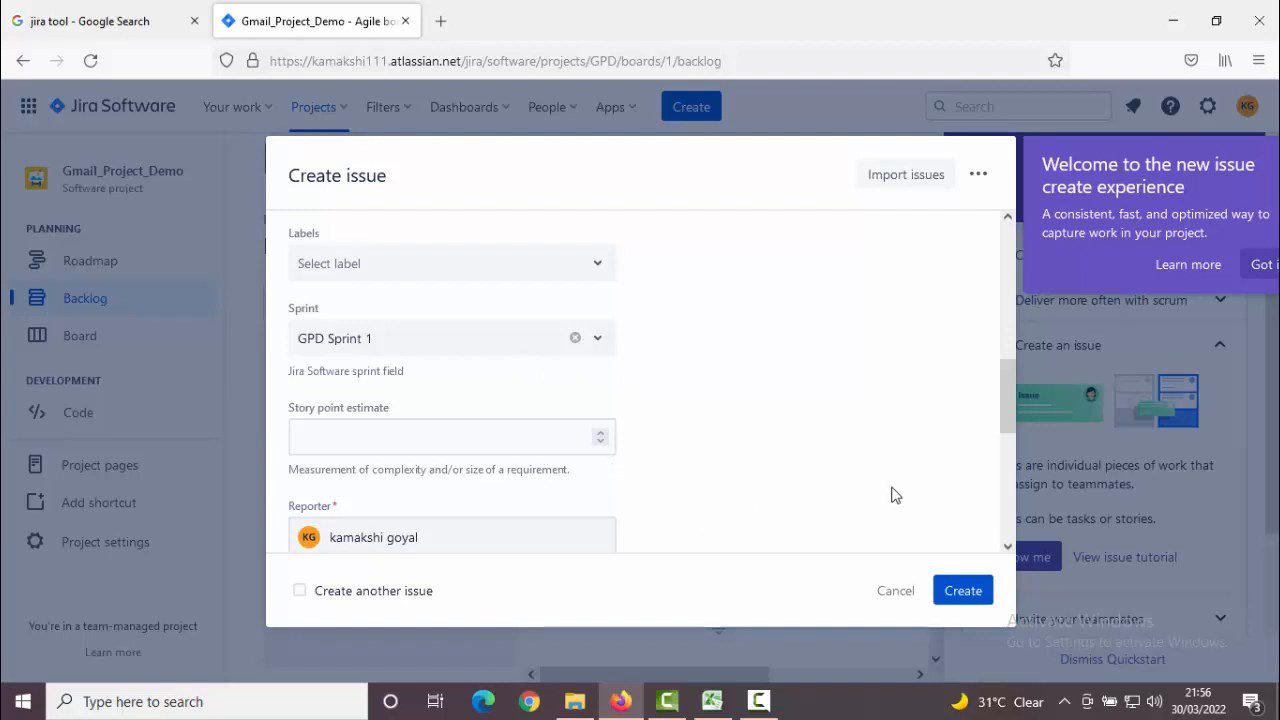
Step: Create the "Verify the Login Functionality" story, dismiss the creation notification, and check the story in the backlog
{"action": "left_click_drag", "start_coordinate": [1010, 388], "coordinate": [1020, 230]}
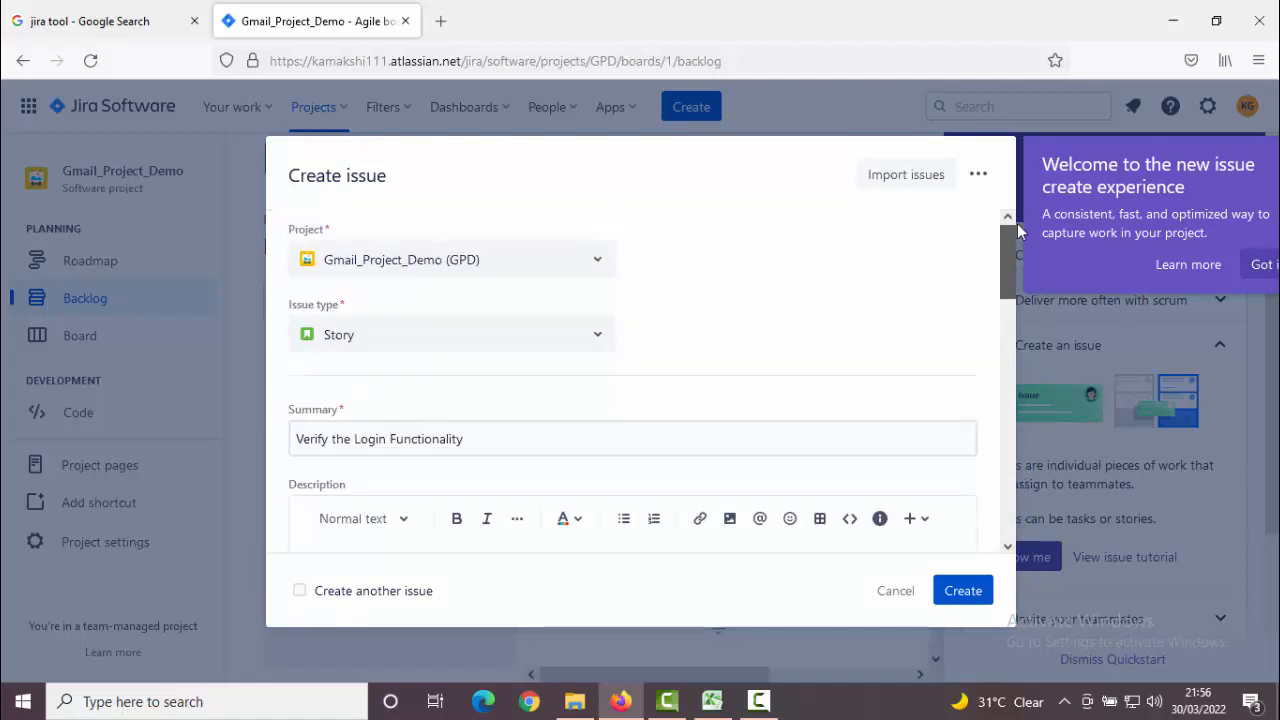
{"action": "left_click", "coordinate": [957, 590]}
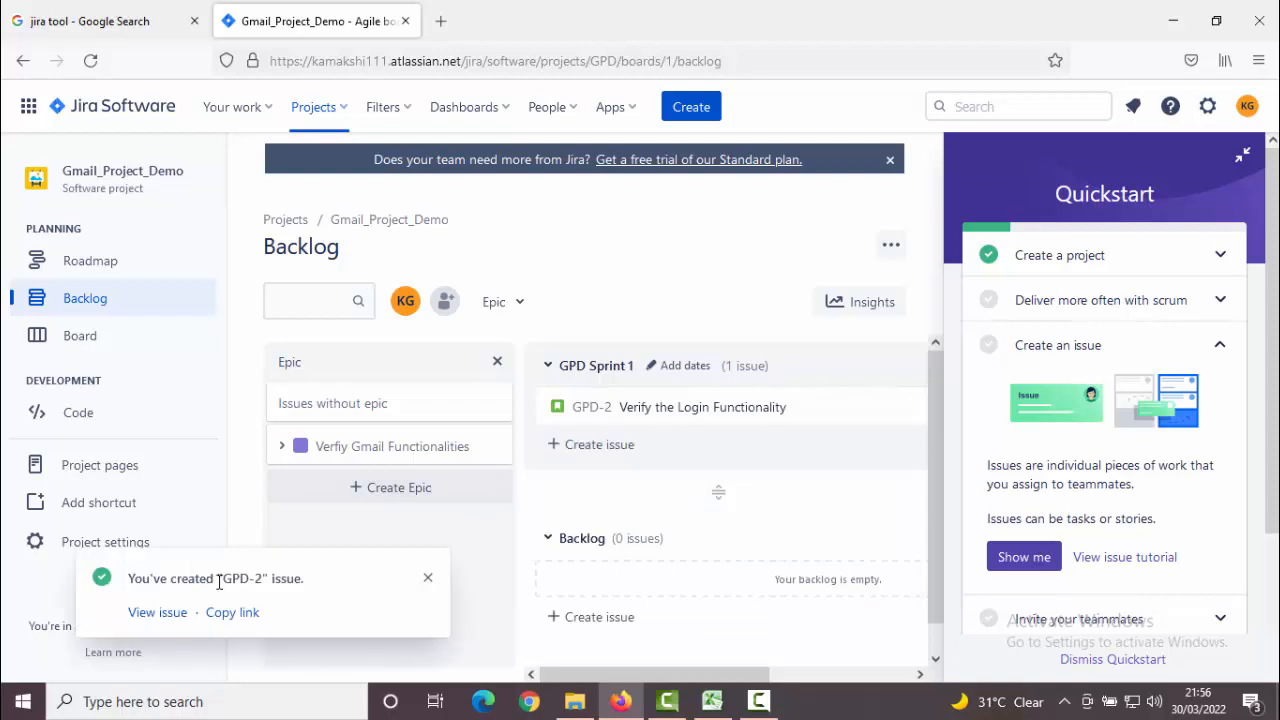
{"action": "left_click_drag", "start_coordinate": [223, 580], "coordinate": [257, 580]}
{"action": "left_click", "coordinate": [334, 587]}
{"action": "left_click", "coordinate": [427, 580]}
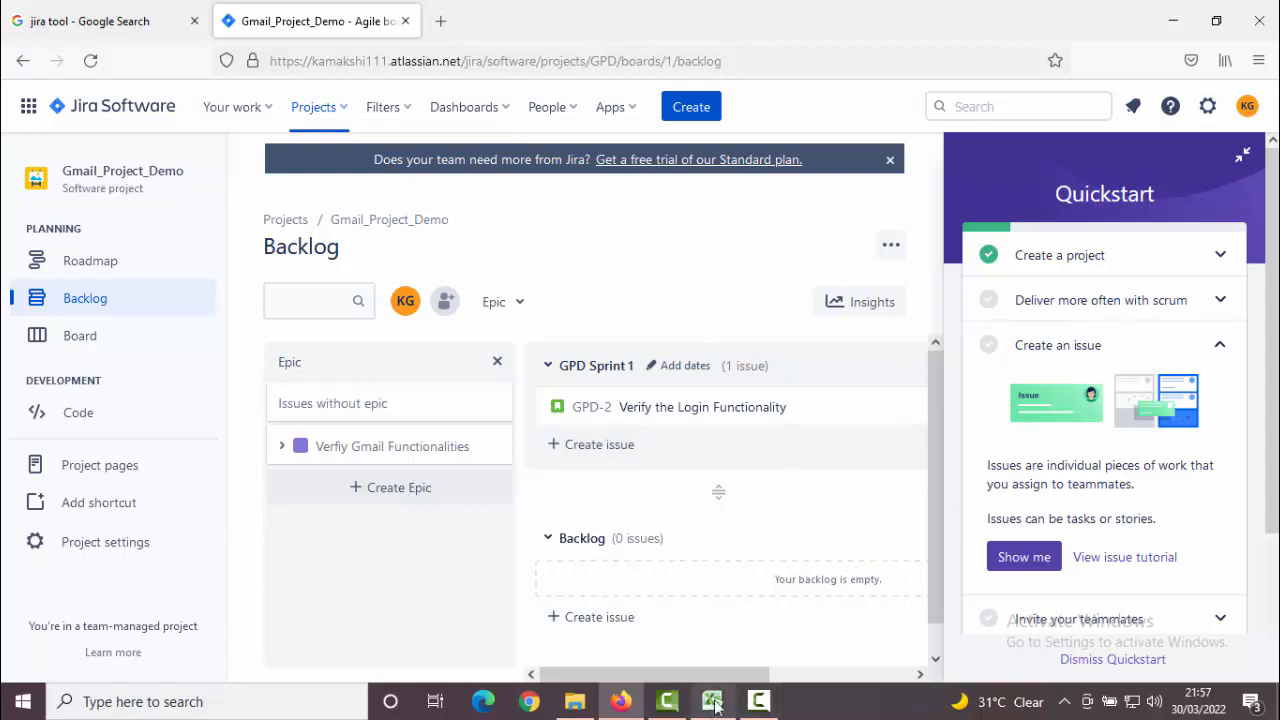
{"action": "left_click_drag", "start_coordinate": [728, 685], "coordinate": [750, 677]}
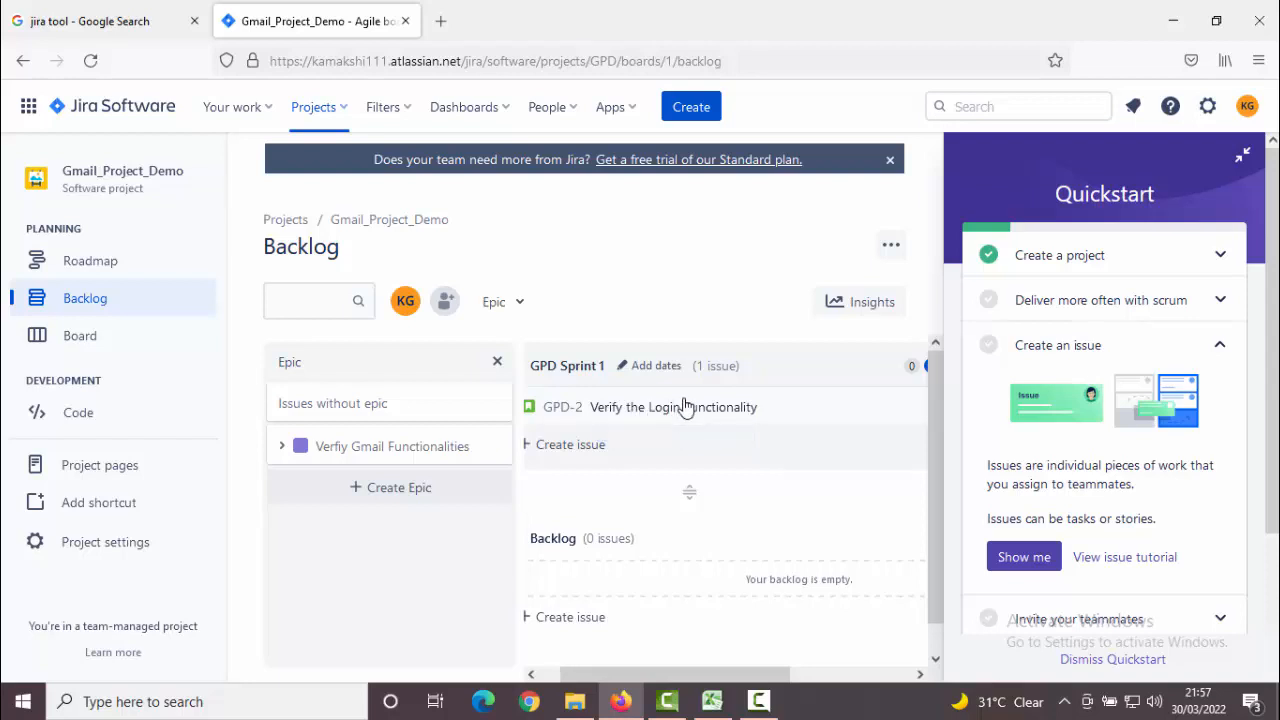
{"action": "left_click_drag", "start_coordinate": [707, 677], "coordinate": [641, 670]}
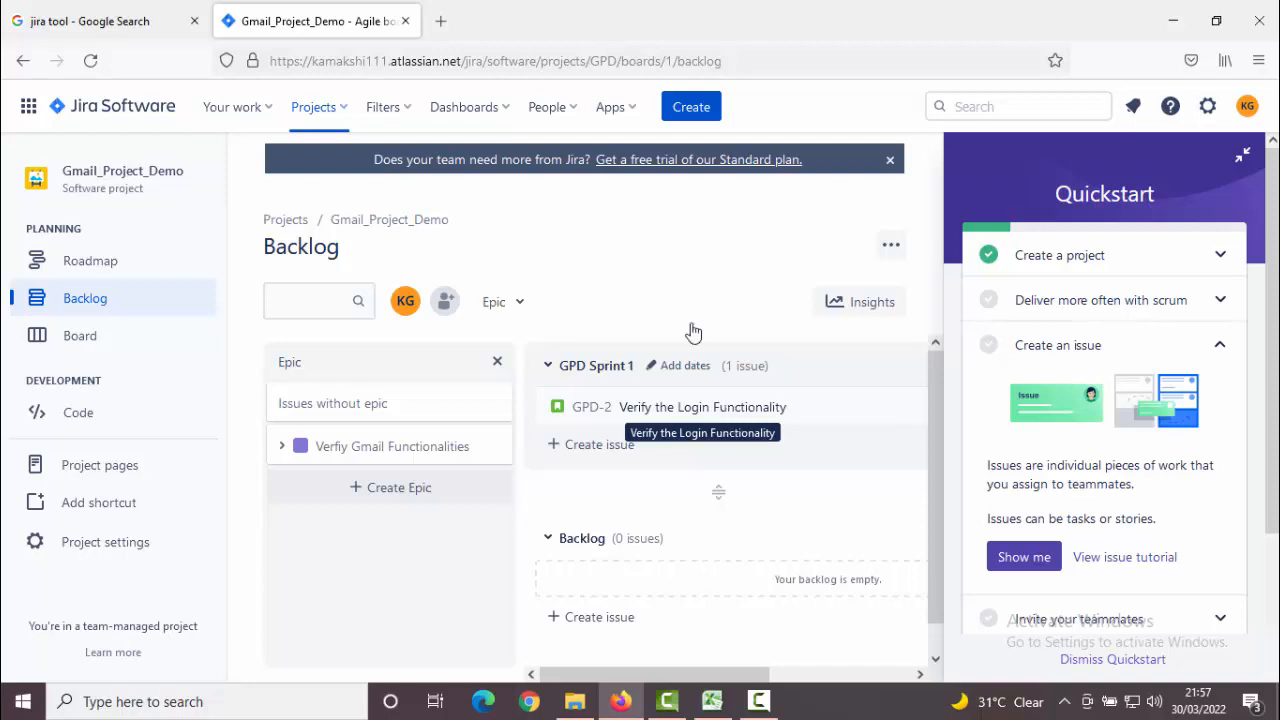
Step: Start another Story with the summary "Verify Compose Mail Functionalites" and assign it to your own account
{"action": "left_click", "coordinate": [694, 107]}
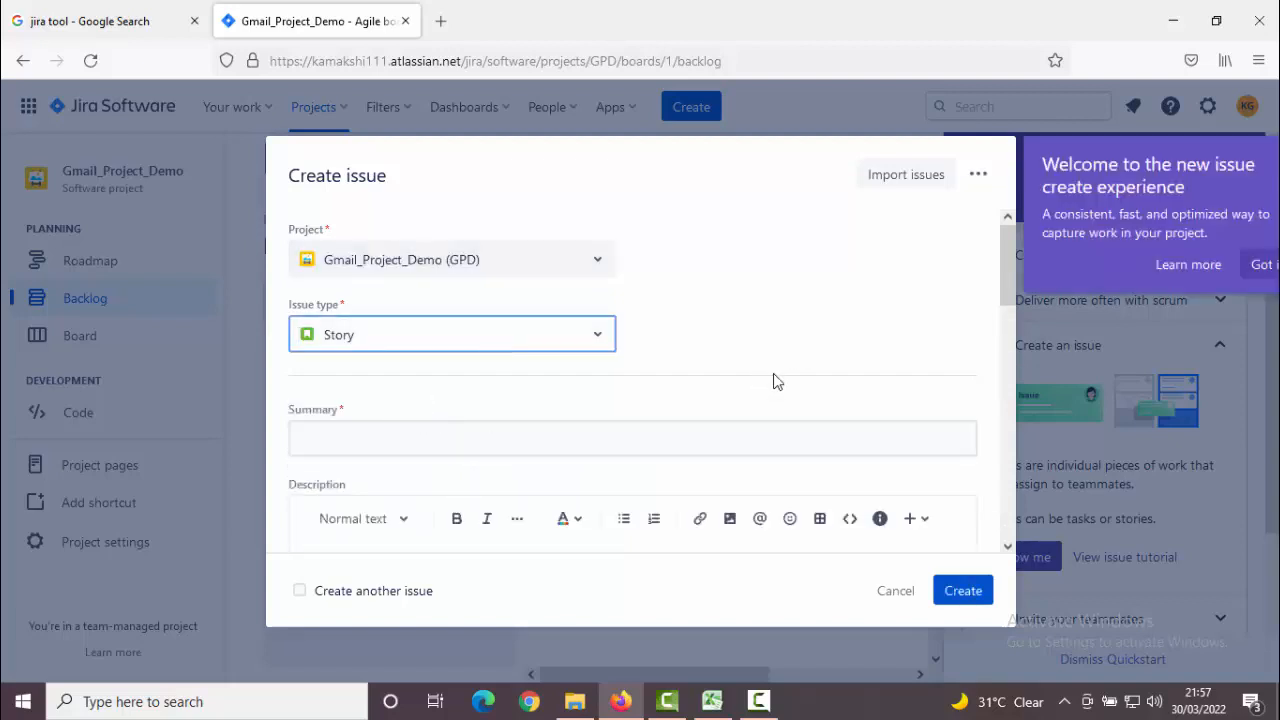
{"action": "left_click", "coordinate": [694, 449]}
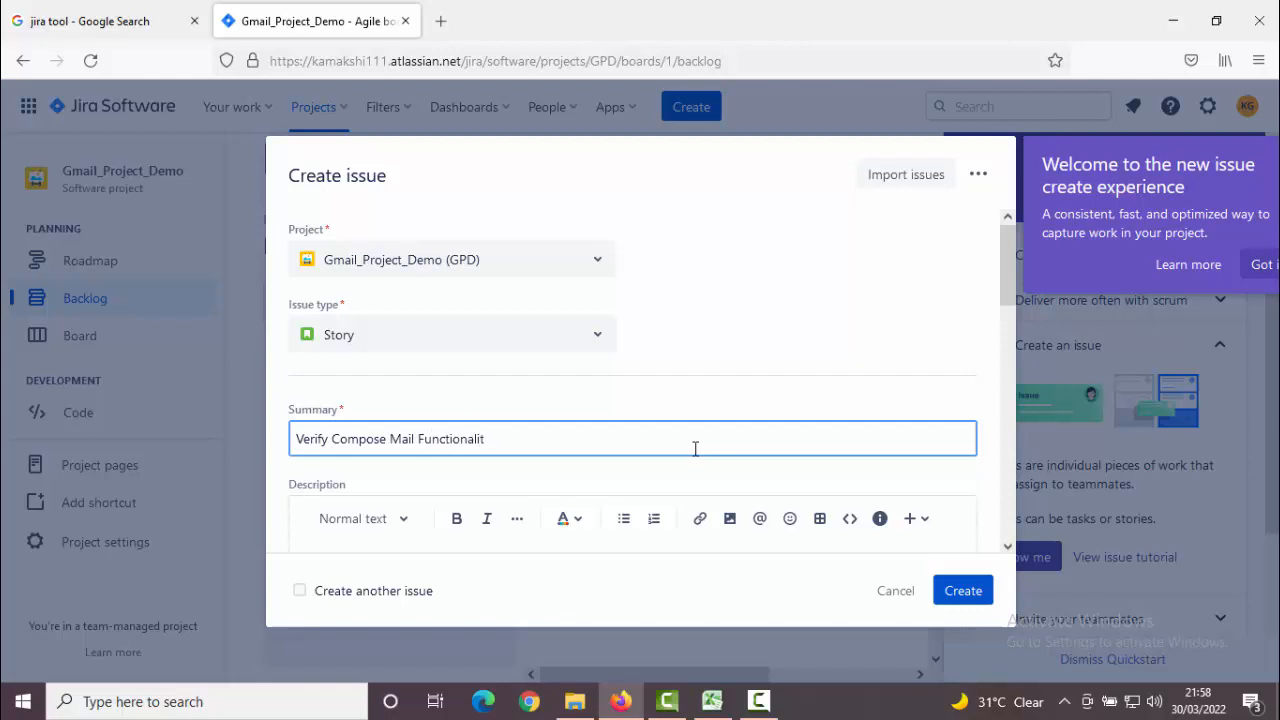
{"action": "left_click_drag", "start_coordinate": [1014, 270], "coordinate": [997, 376]}
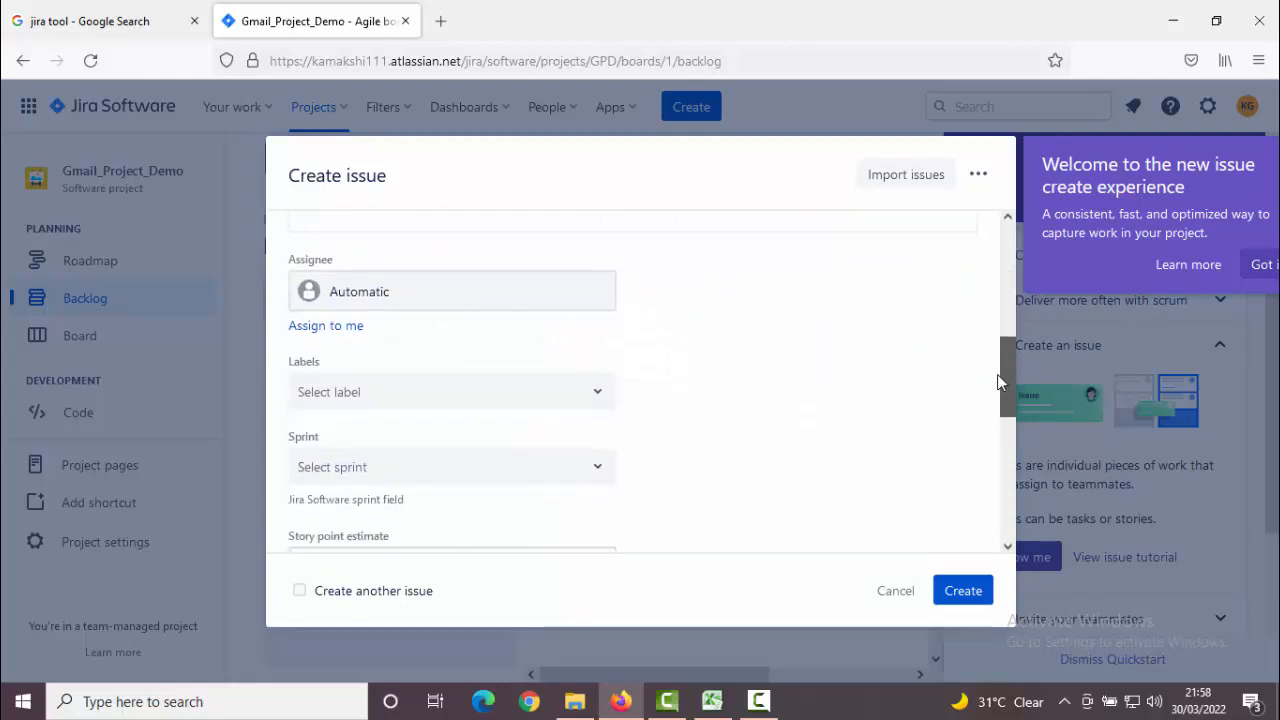
{"action": "left_click", "coordinate": [420, 291]}
{"action": "left_click", "coordinate": [490, 404]}
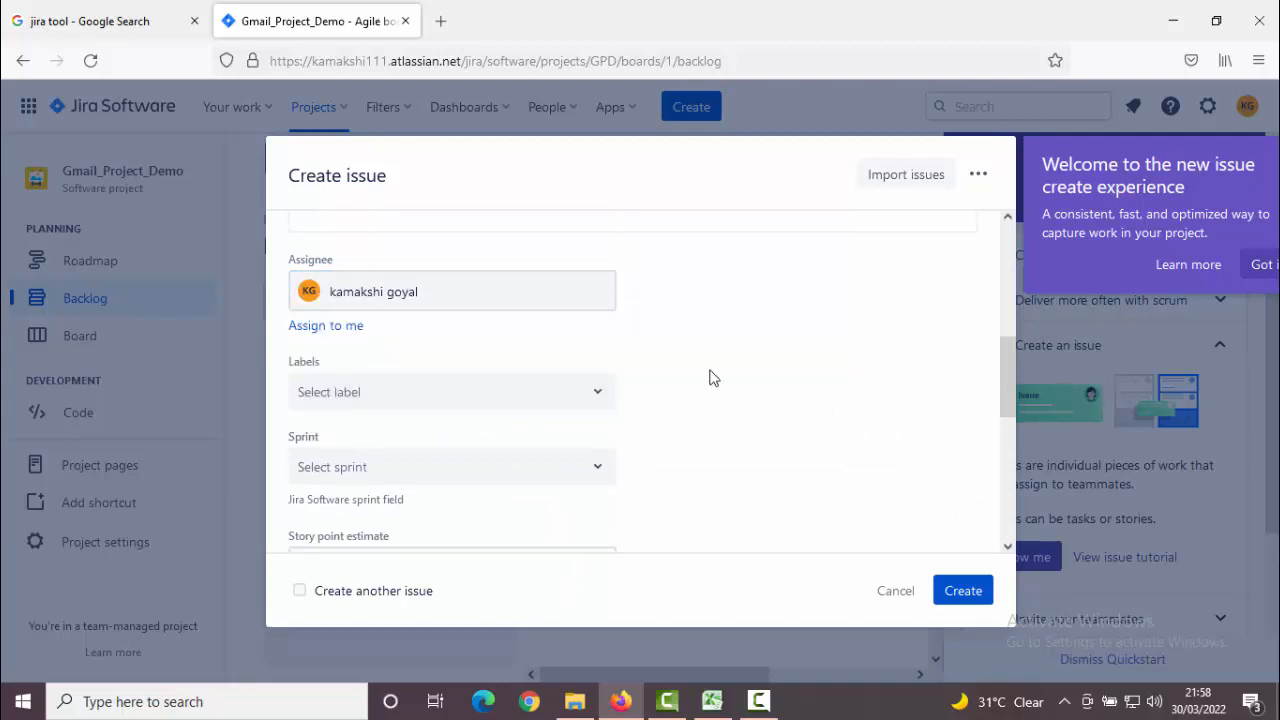
Step: Leave the compose mail story's sprint unselected and create the story
{"action": "left_click", "coordinate": [418, 476]}
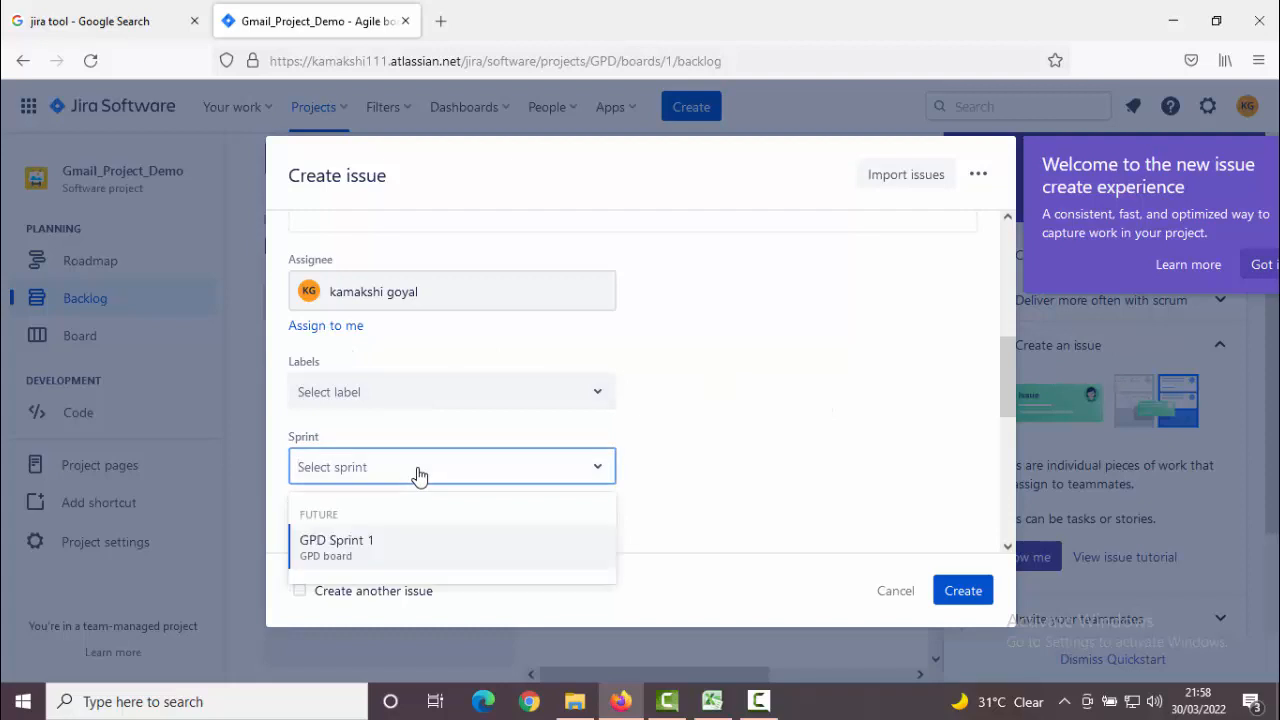
{"action": "left_click", "coordinate": [741, 466]}
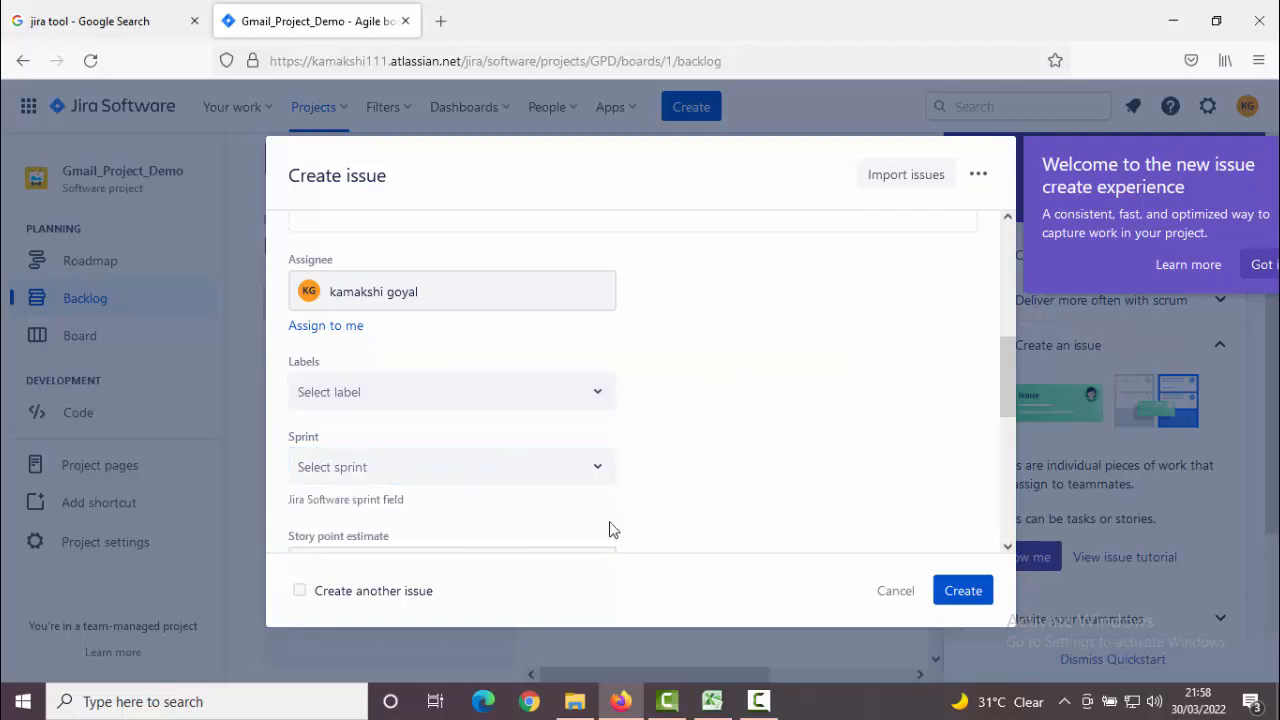
{"action": "left_click_drag", "start_coordinate": [1009, 366], "coordinate": [1015, 255]}
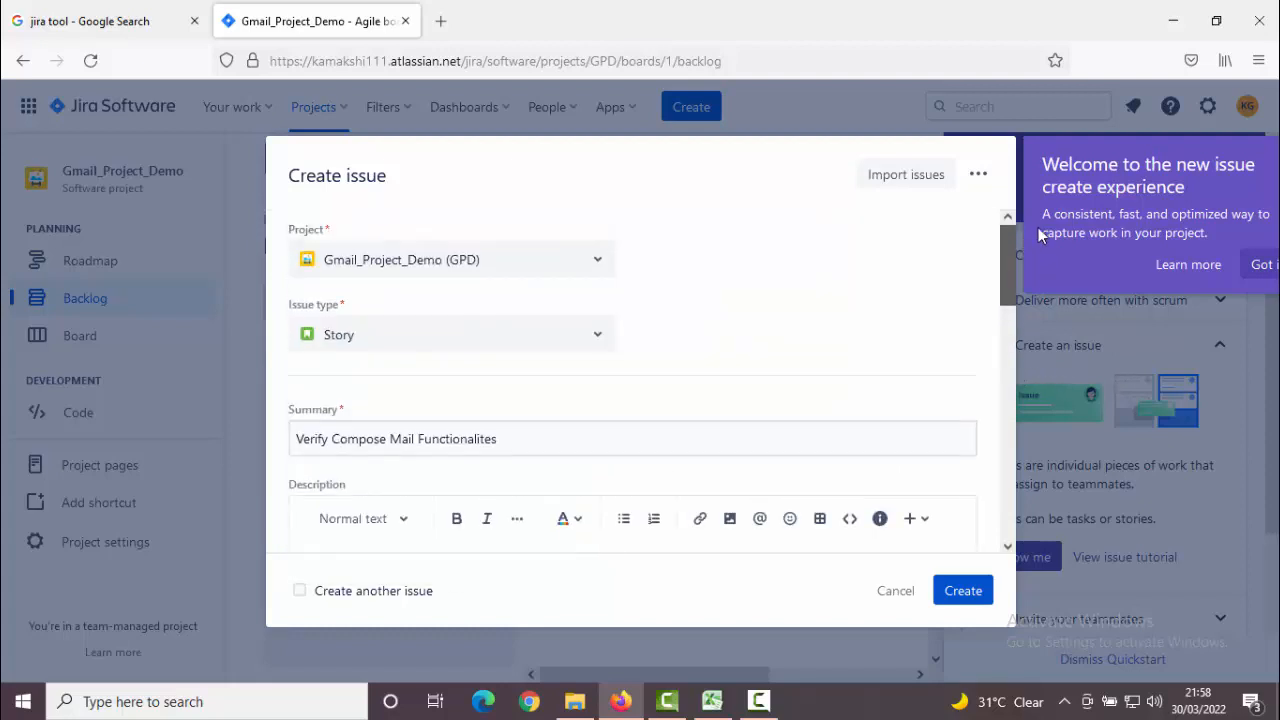
{"action": "left_click", "coordinate": [957, 590]}
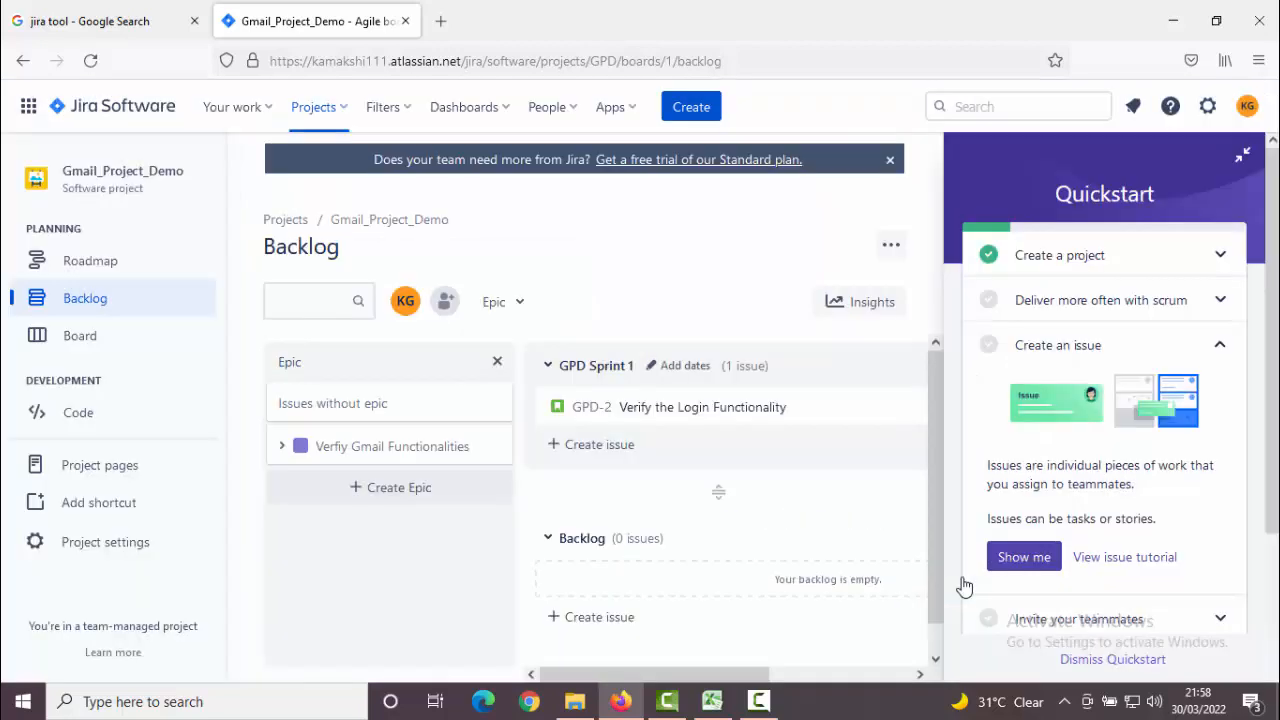
Step: Dismiss the creation notification and move the "Verify Compose Mail Functionalites" story from the backlog into GPD Sprint 1
{"action": "left_click_drag", "start_coordinate": [222, 578], "coordinate": [265, 588]}
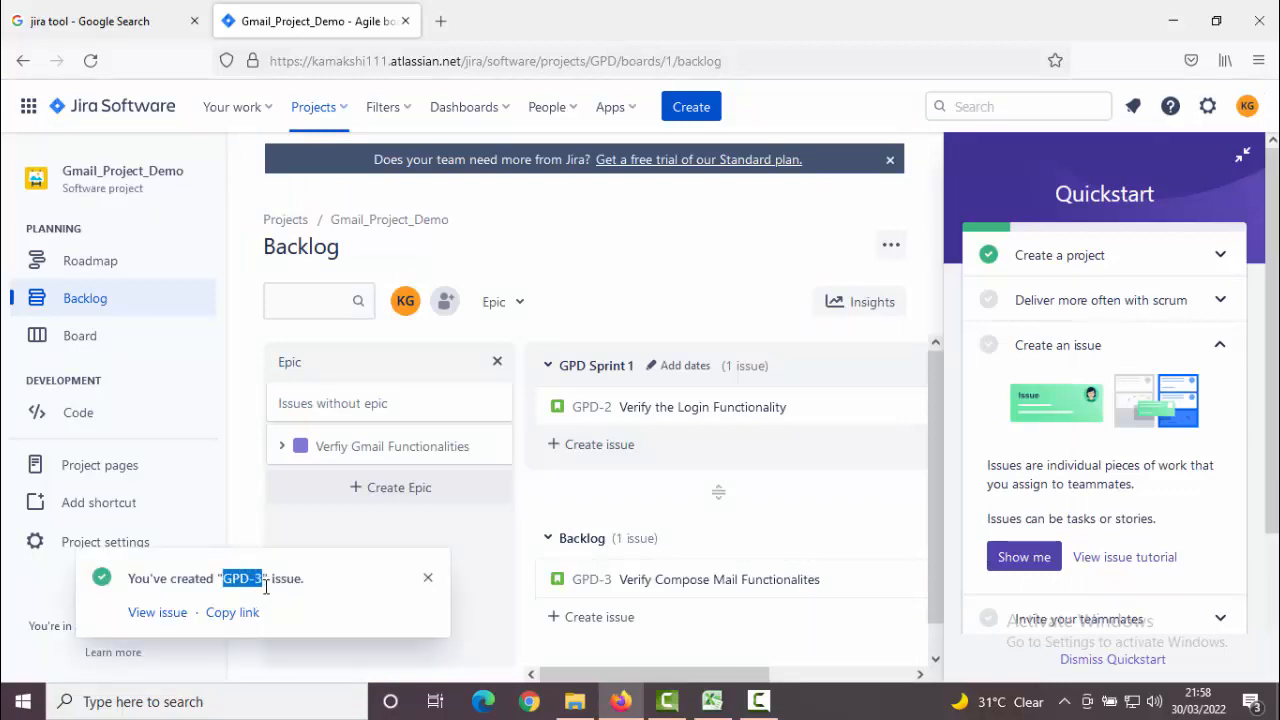
{"action": "left_click", "coordinate": [322, 593]}
{"action": "left_click", "coordinate": [428, 580]}
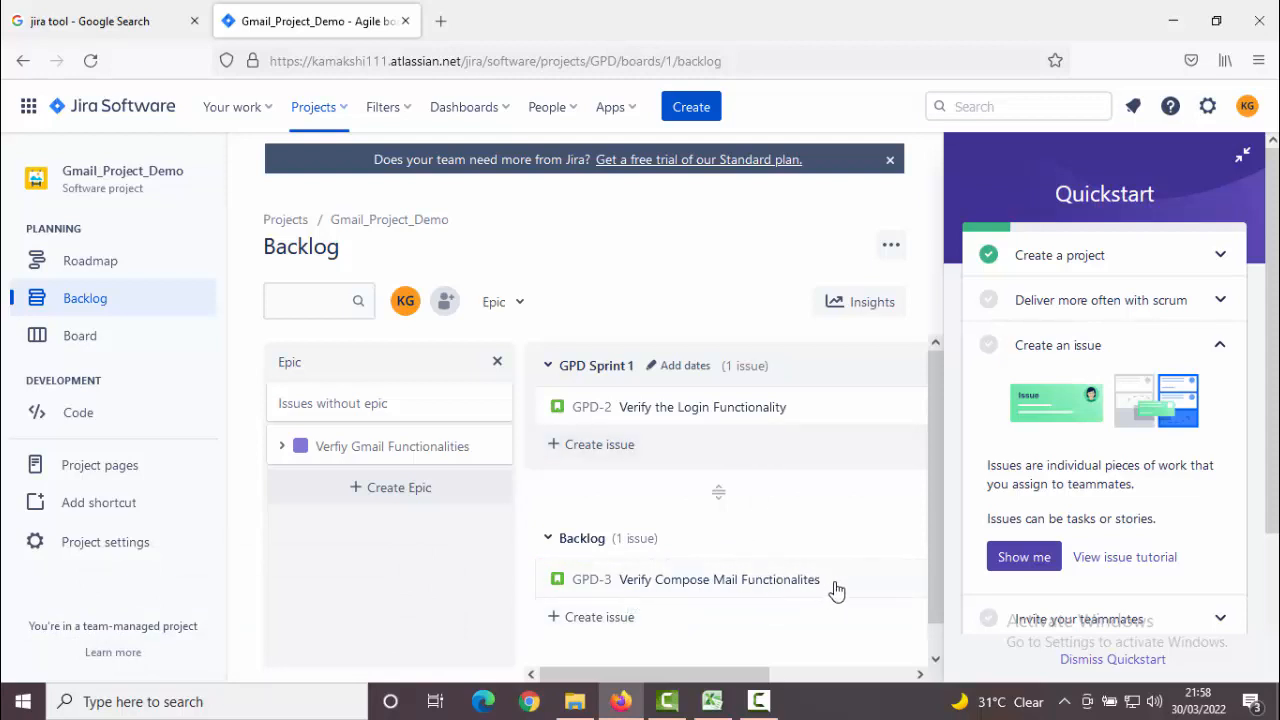
{"action": "left_click_drag", "start_coordinate": [838, 588], "coordinate": [823, 440]}
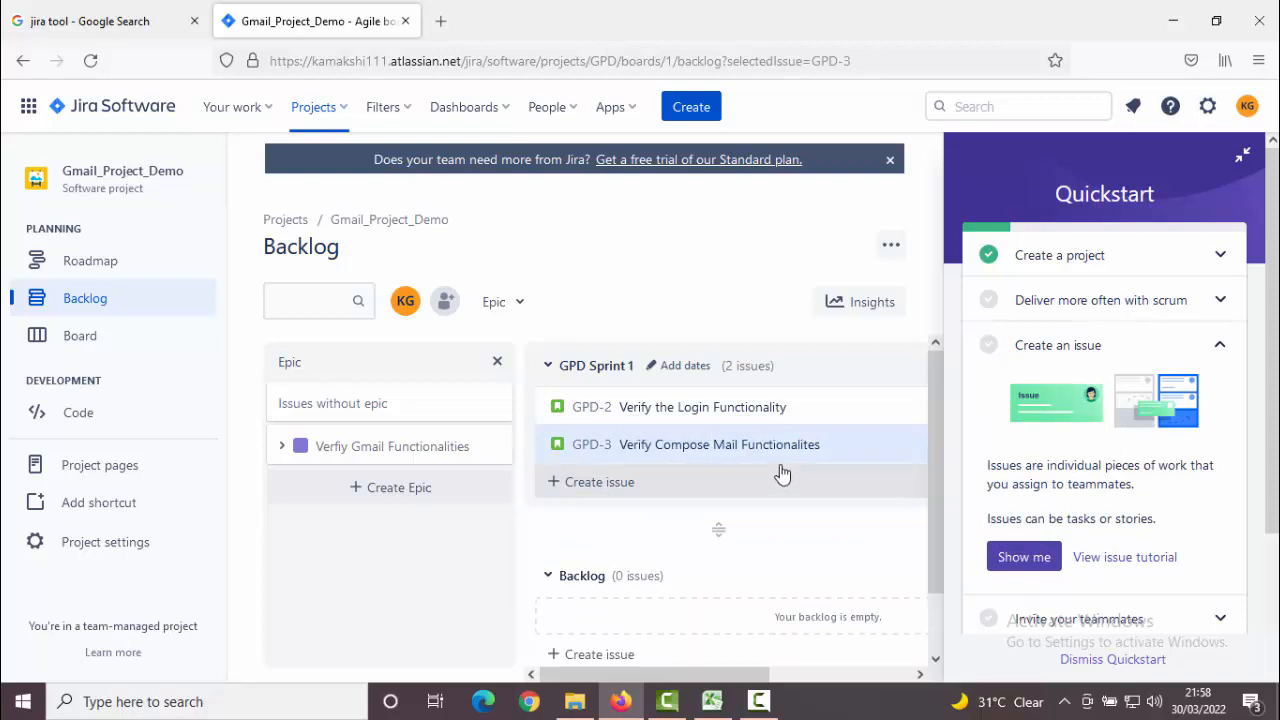
Step: Expand the "Verfiy Gmail Functionalities" epic to check its linked issues and dates, and collapse it again
{"action": "left_click", "coordinate": [762, 410]}
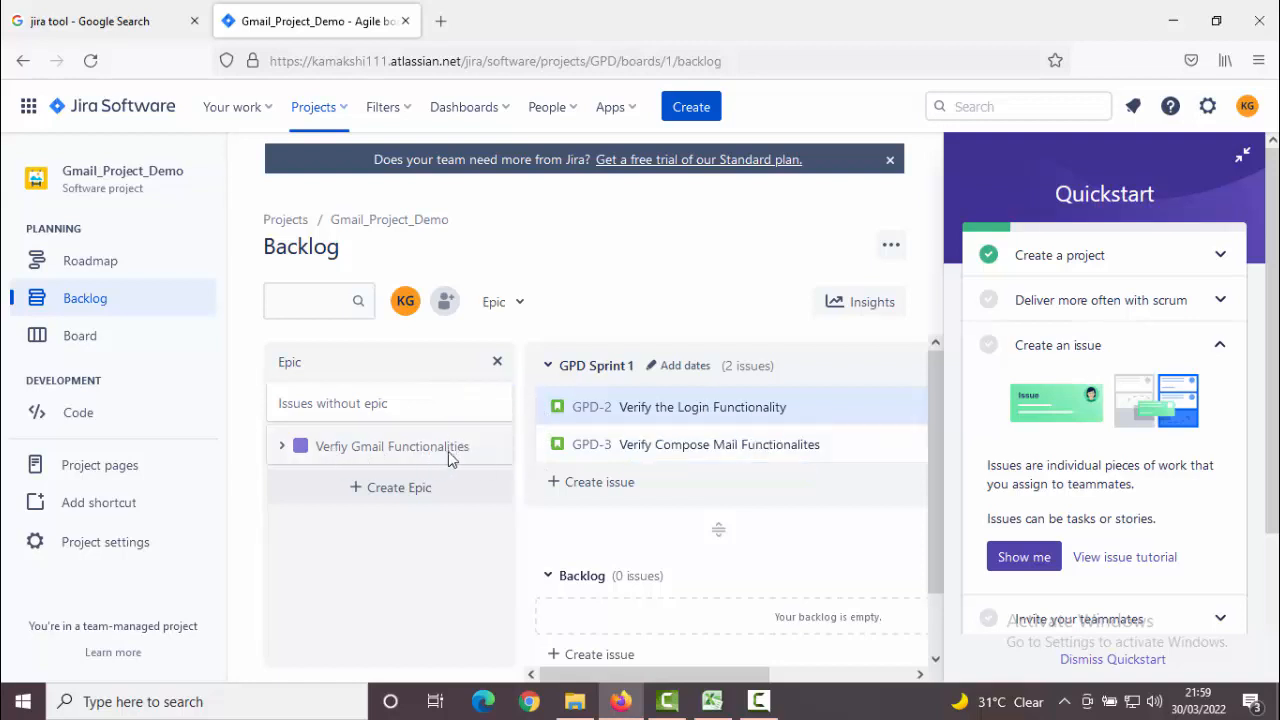
{"action": "left_click", "coordinate": [283, 447]}
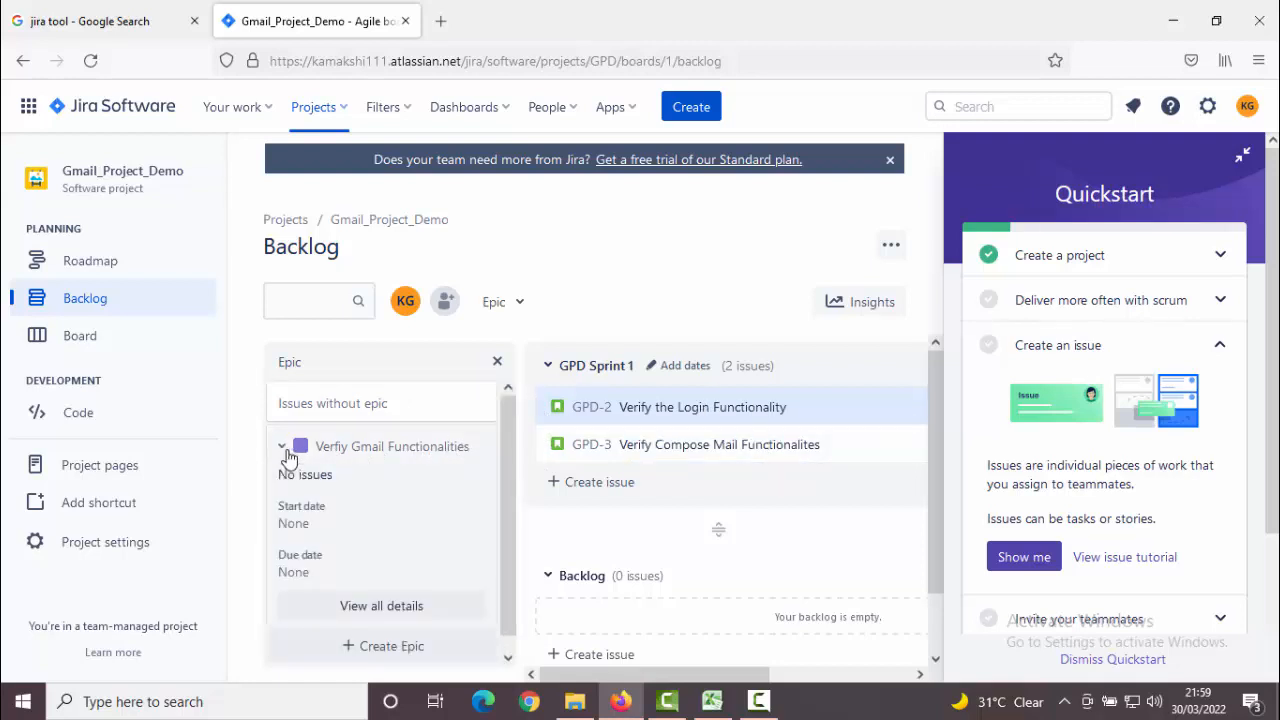
{"action": "left_click", "coordinate": [284, 450]}
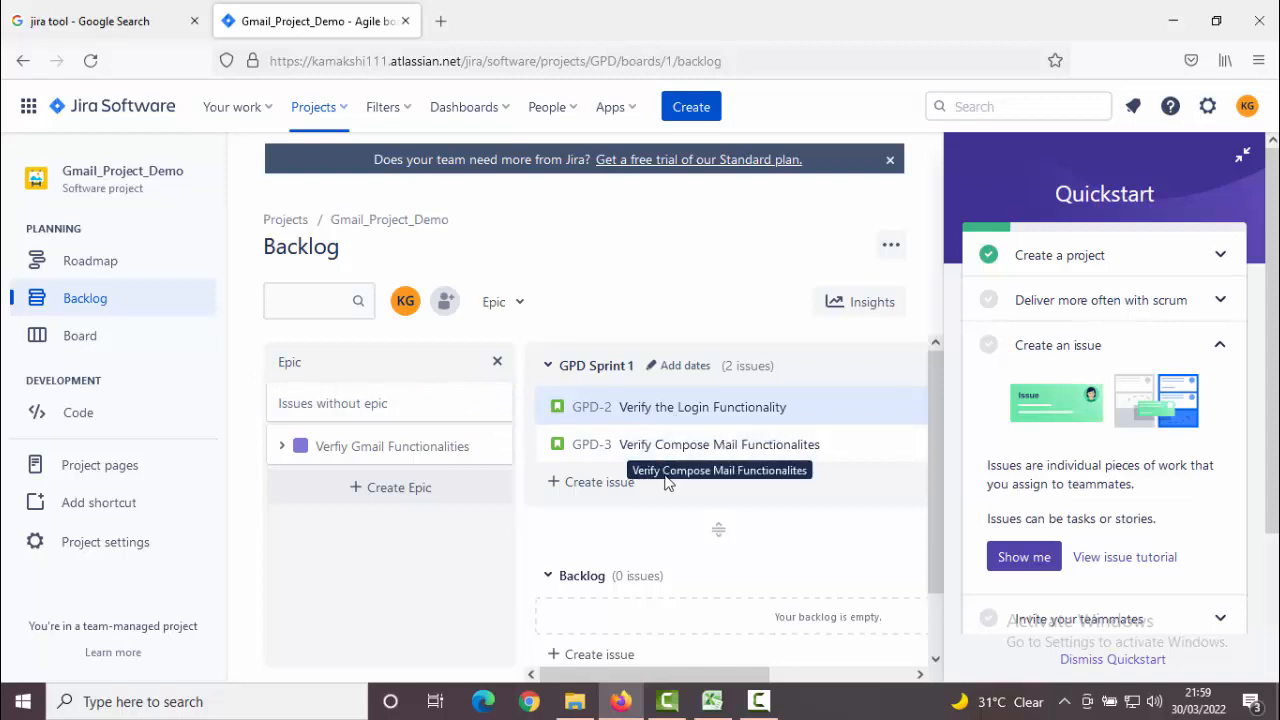
Step: Link the "Verify the Login Functionality" story to the epic "Verfiy Gmail Functionalities" and close its details
{"action": "left_click", "coordinate": [716, 425]}
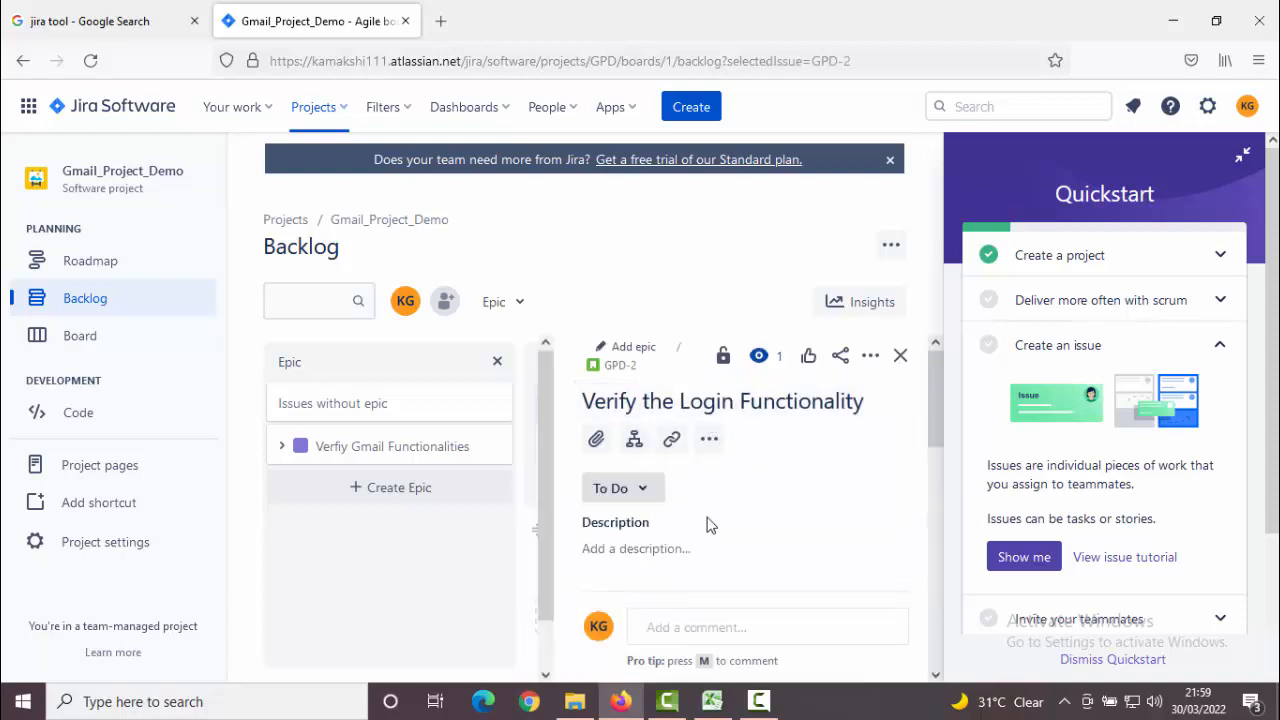
{"action": "left_click", "coordinate": [662, 352]}
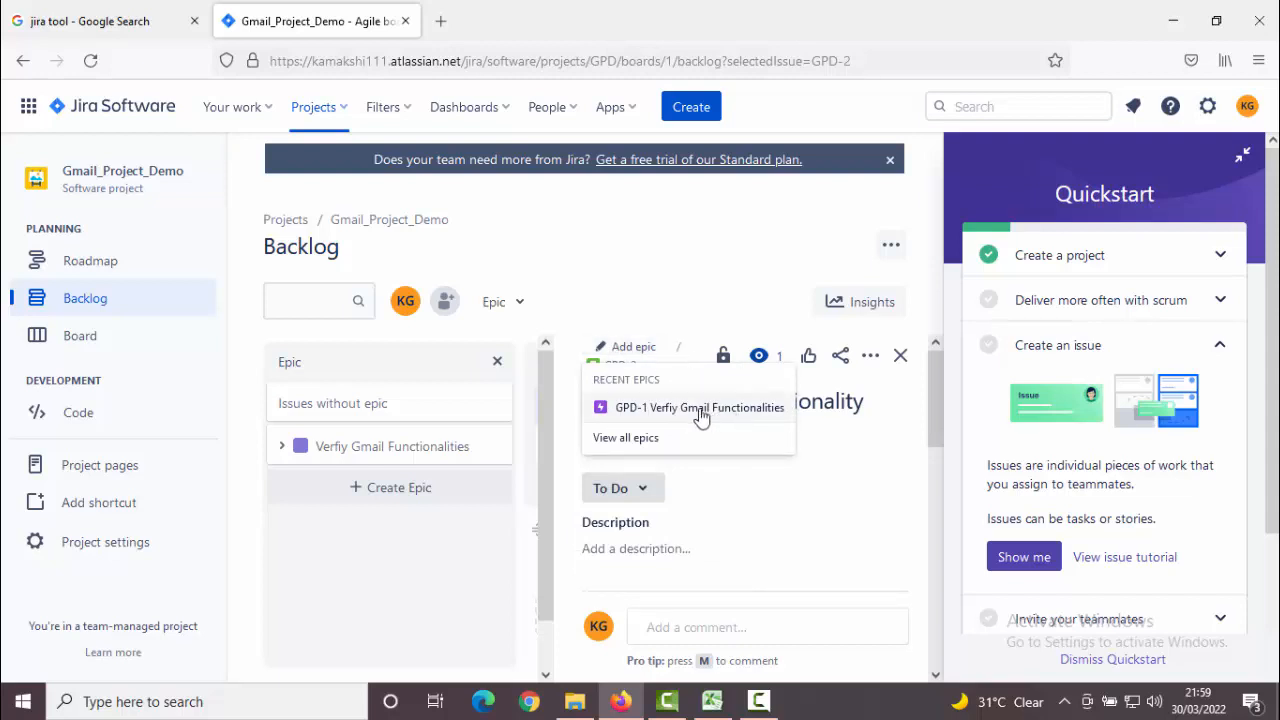
{"action": "left_click", "coordinate": [765, 408]}
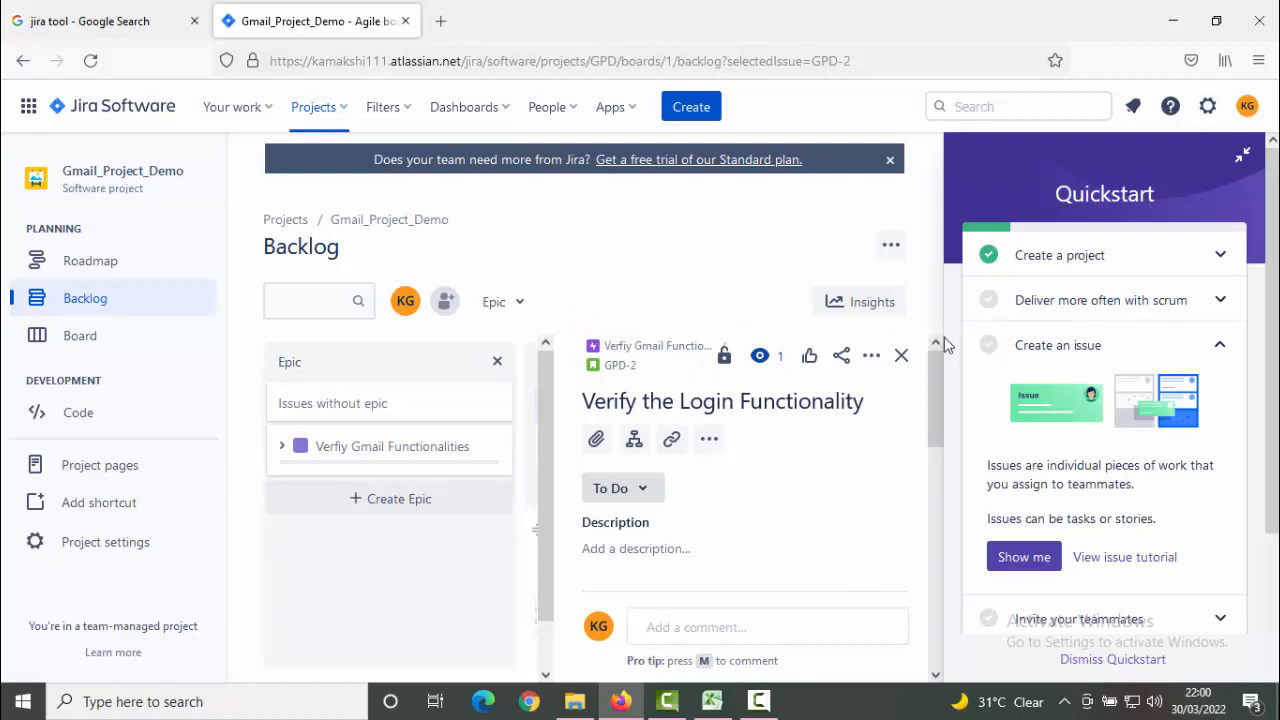
{"action": "left_click", "coordinate": [903, 357]}
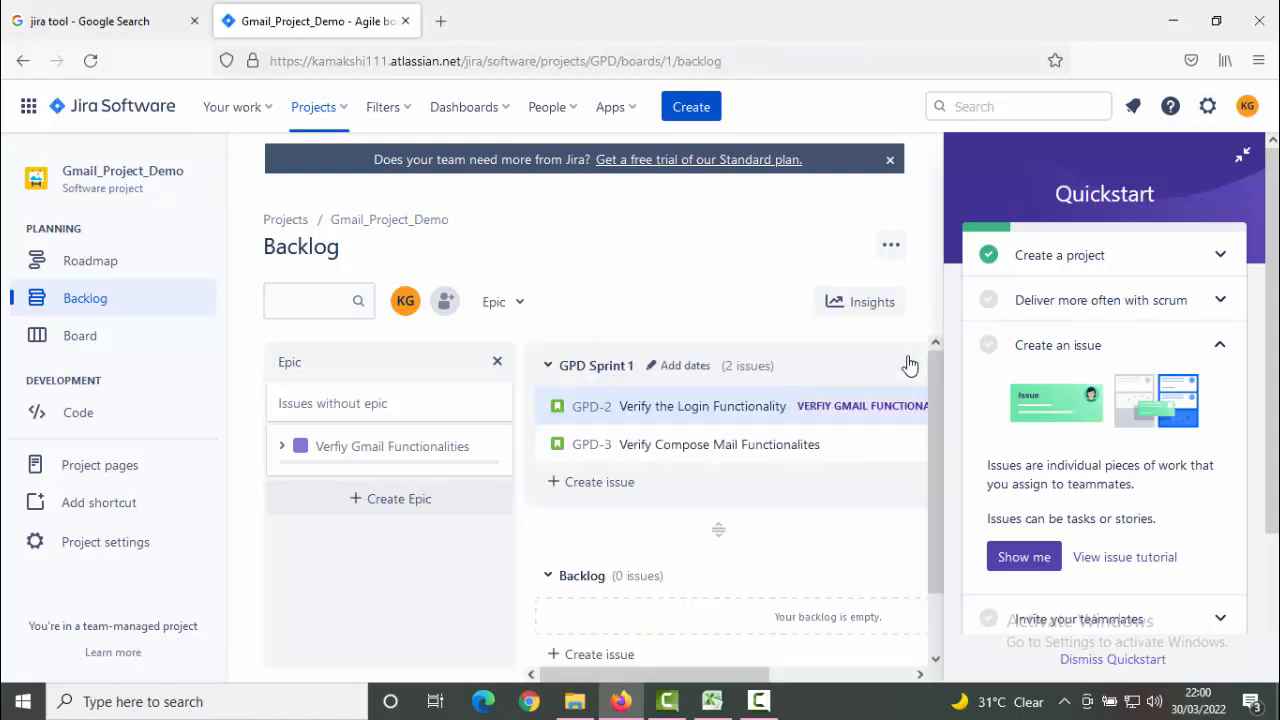
Step: Link the "Verify Compose Mail Functionalites" story to the epic "Verfiy Gmail Functionalities" and close its details
{"action": "left_click", "coordinate": [798, 458]}
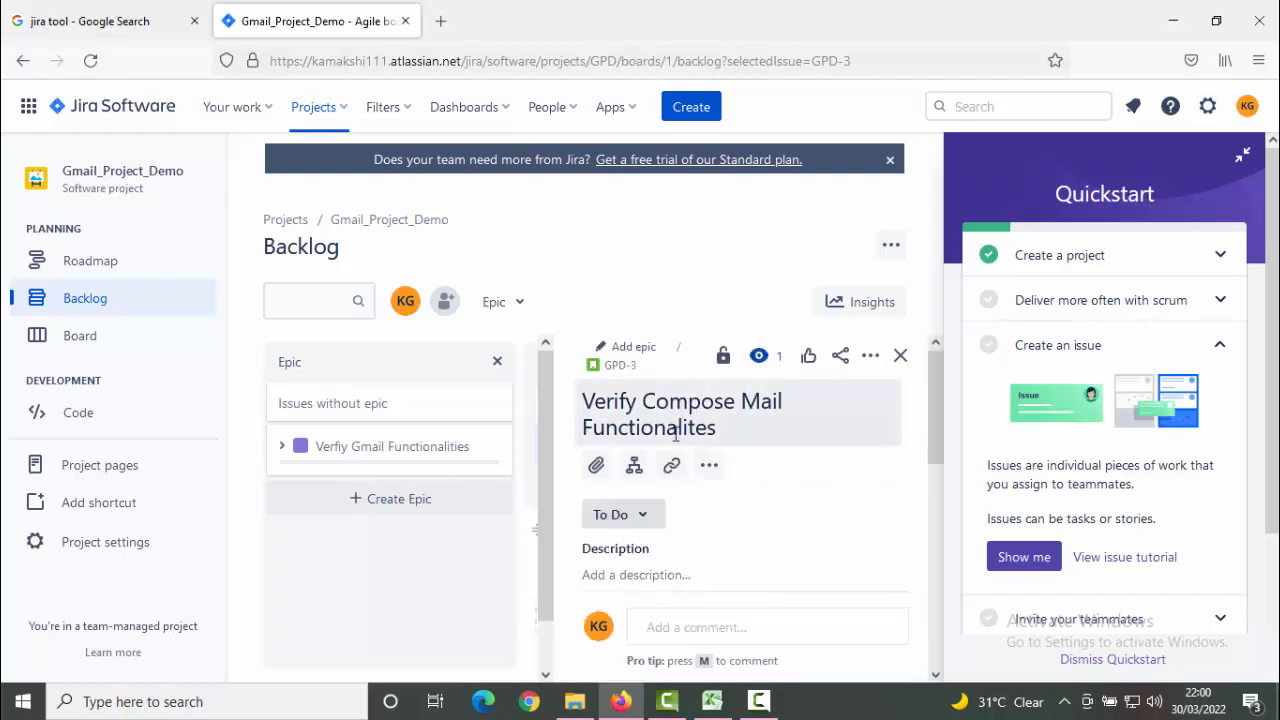
{"action": "left_click", "coordinate": [634, 347]}
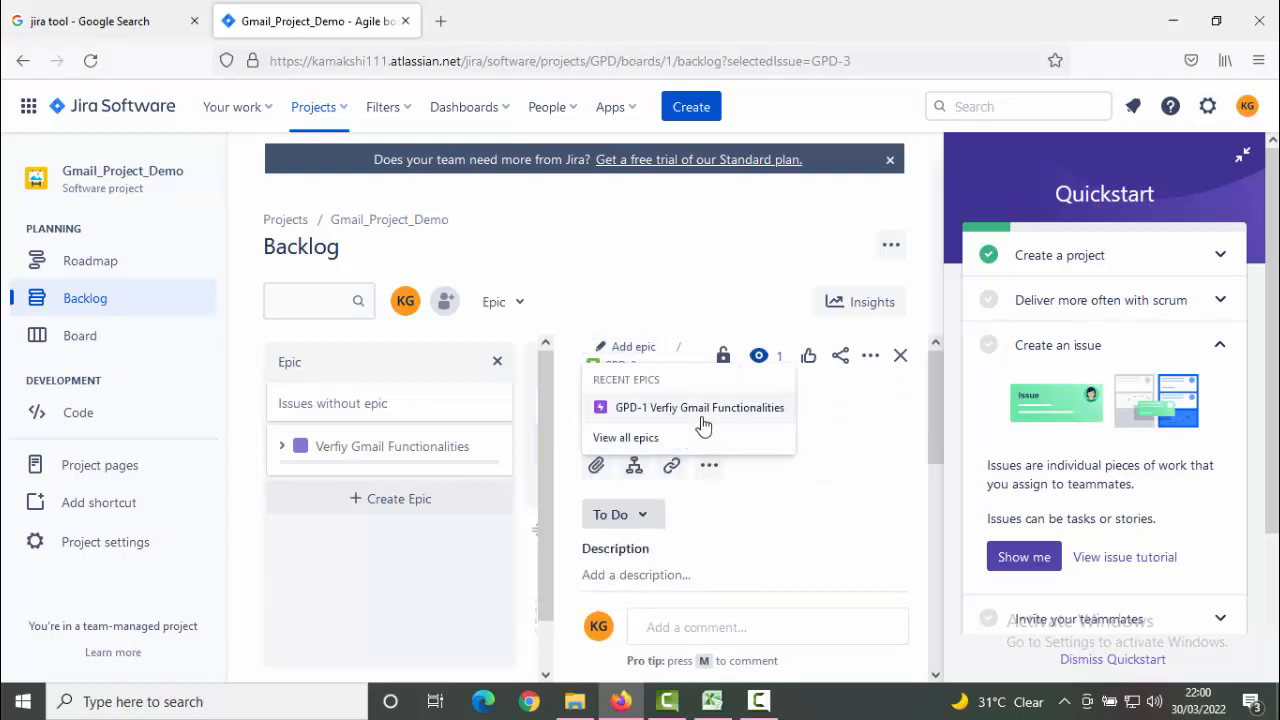
{"action": "left_click", "coordinate": [704, 410]}
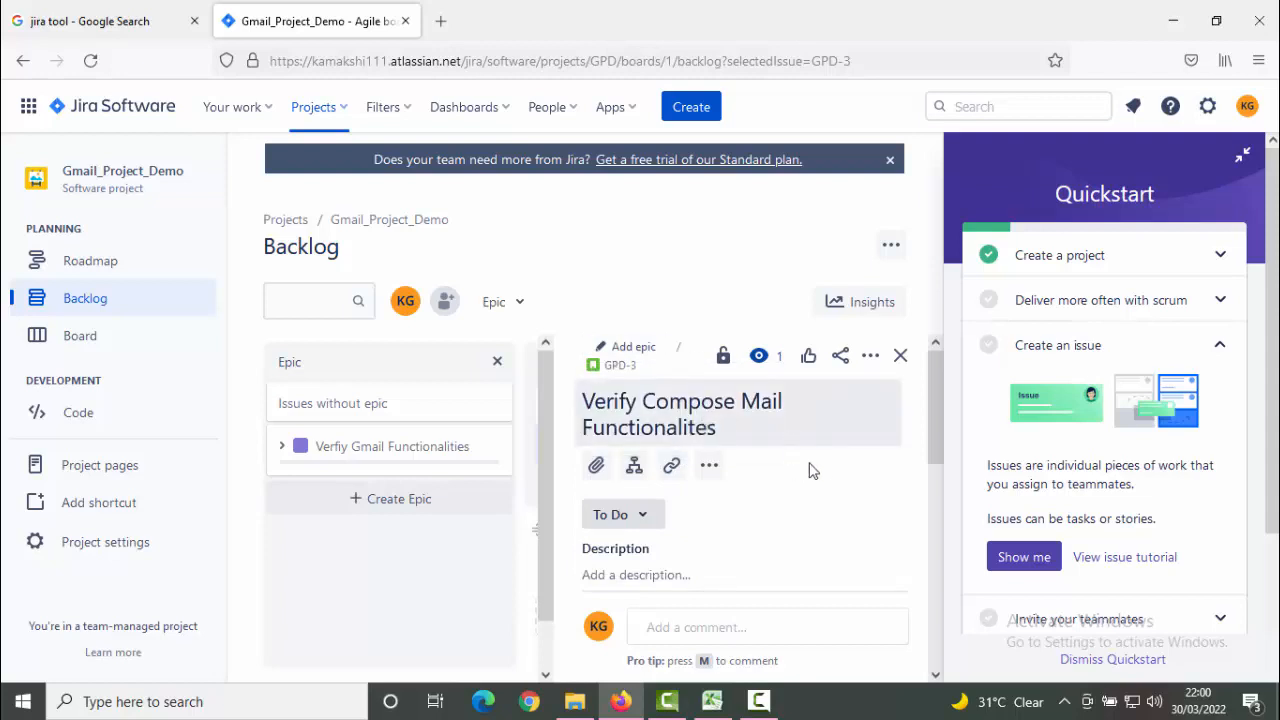
{"action": "left_click", "coordinate": [901, 355]}
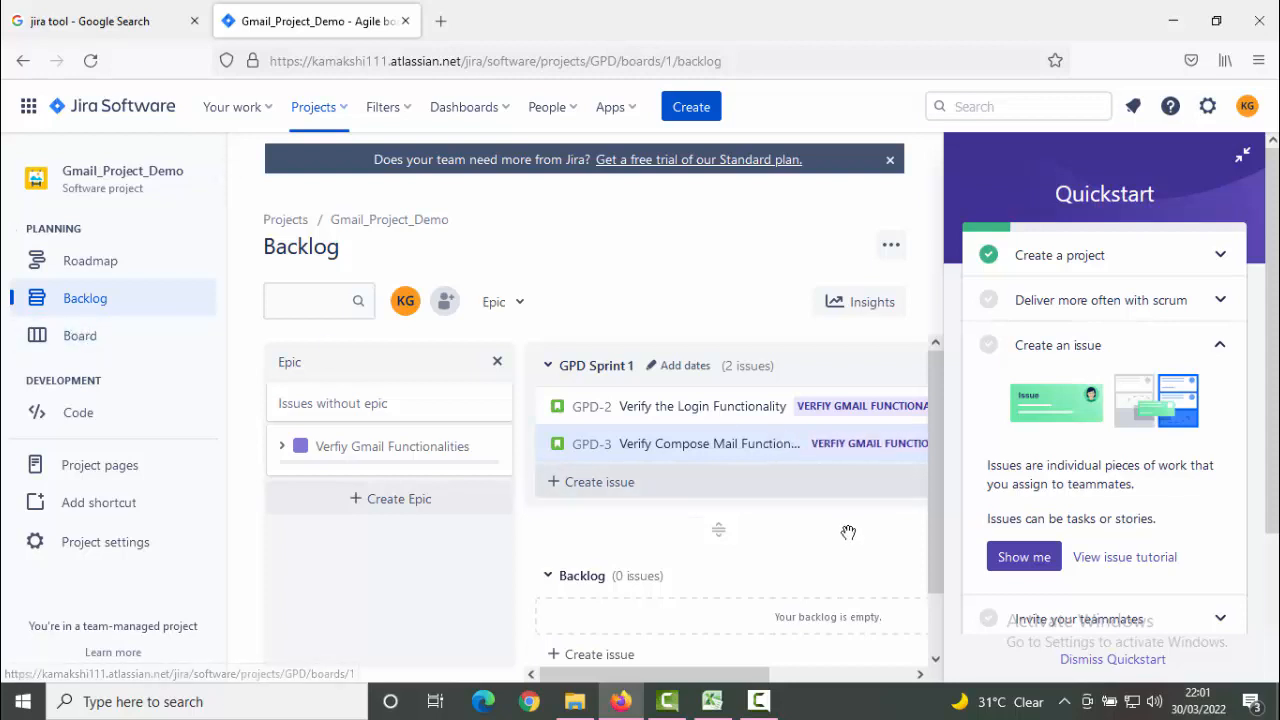
Step: Start GPD Sprint 1 with a custom duration from 3/30/2022 to 4/13/2022, leaving the sprint goal empty
{"action": "left_click_drag", "start_coordinate": [714, 675], "coordinate": [868, 695]}
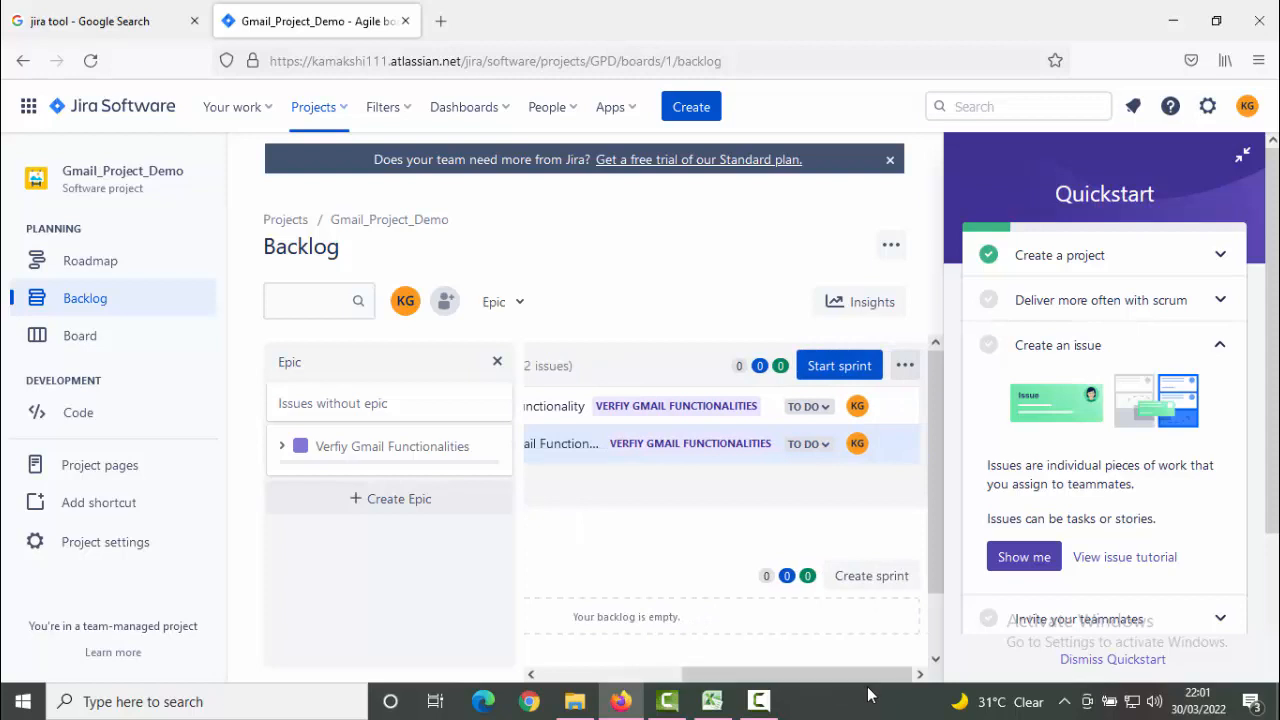
{"action": "left_click", "coordinate": [868, 378]}
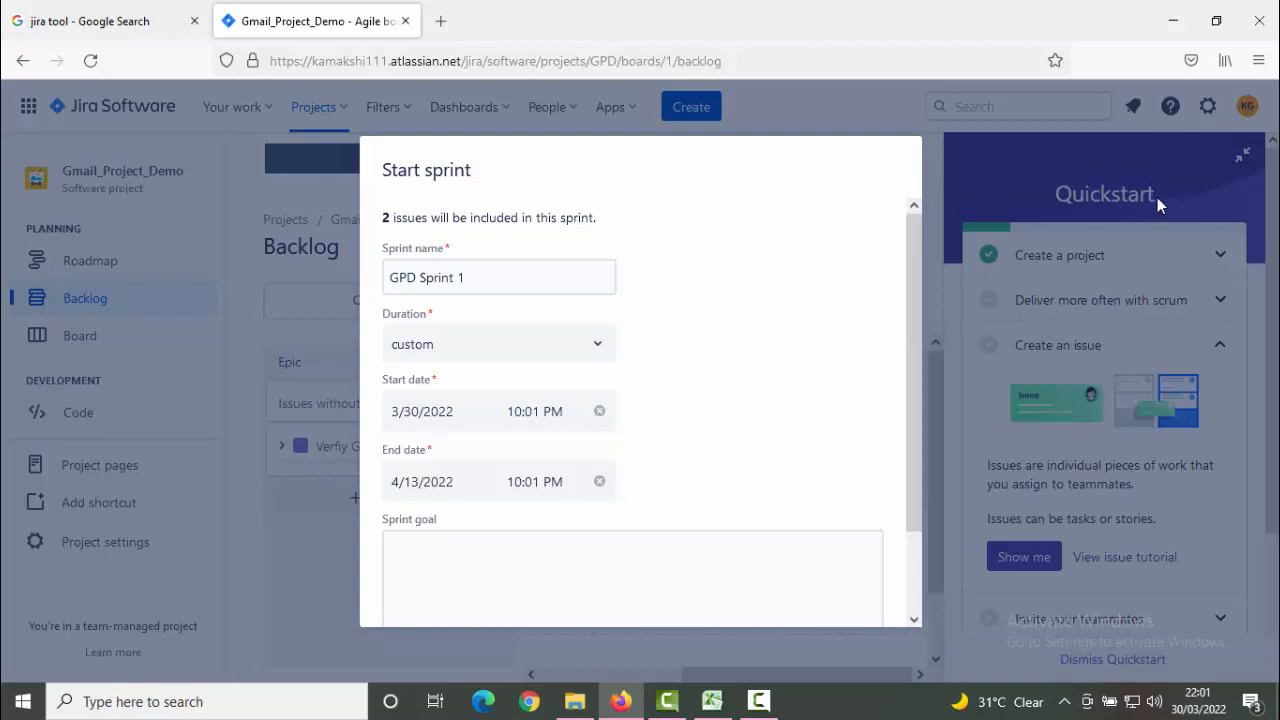
{"action": "left_click_drag", "start_coordinate": [918, 277], "coordinate": [914, 399]}
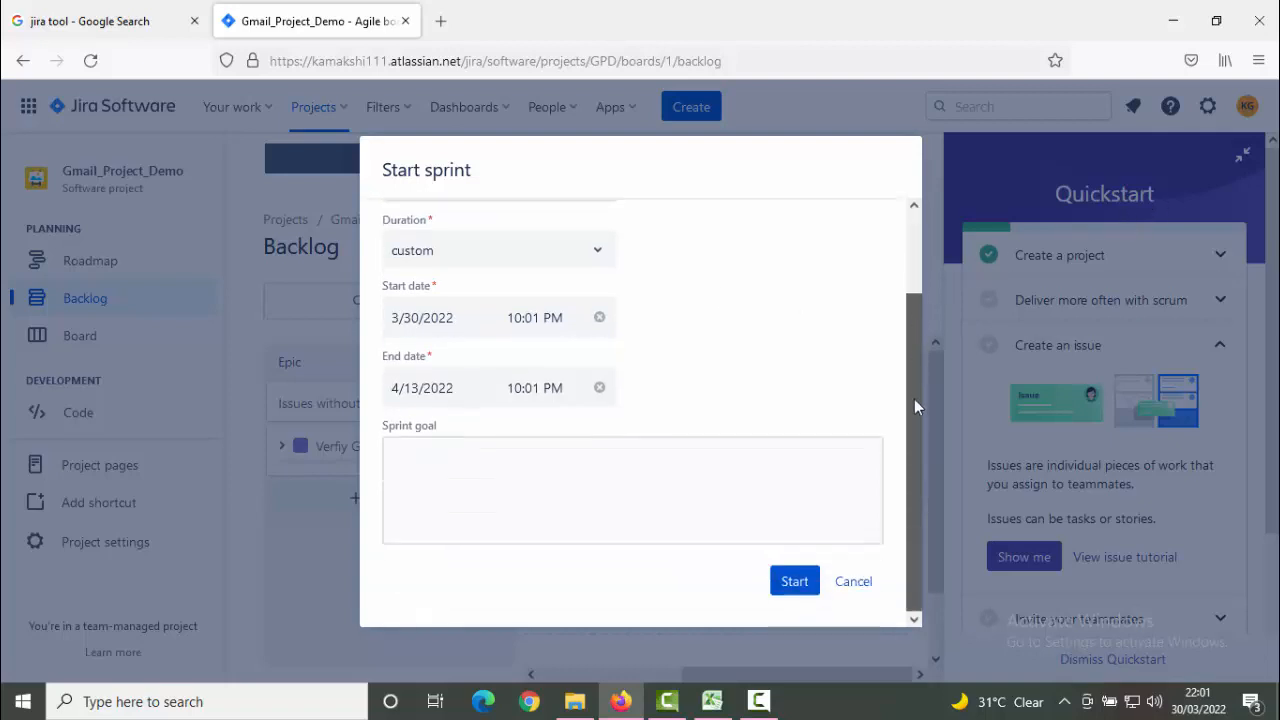
{"action": "left_click", "coordinate": [807, 588]}
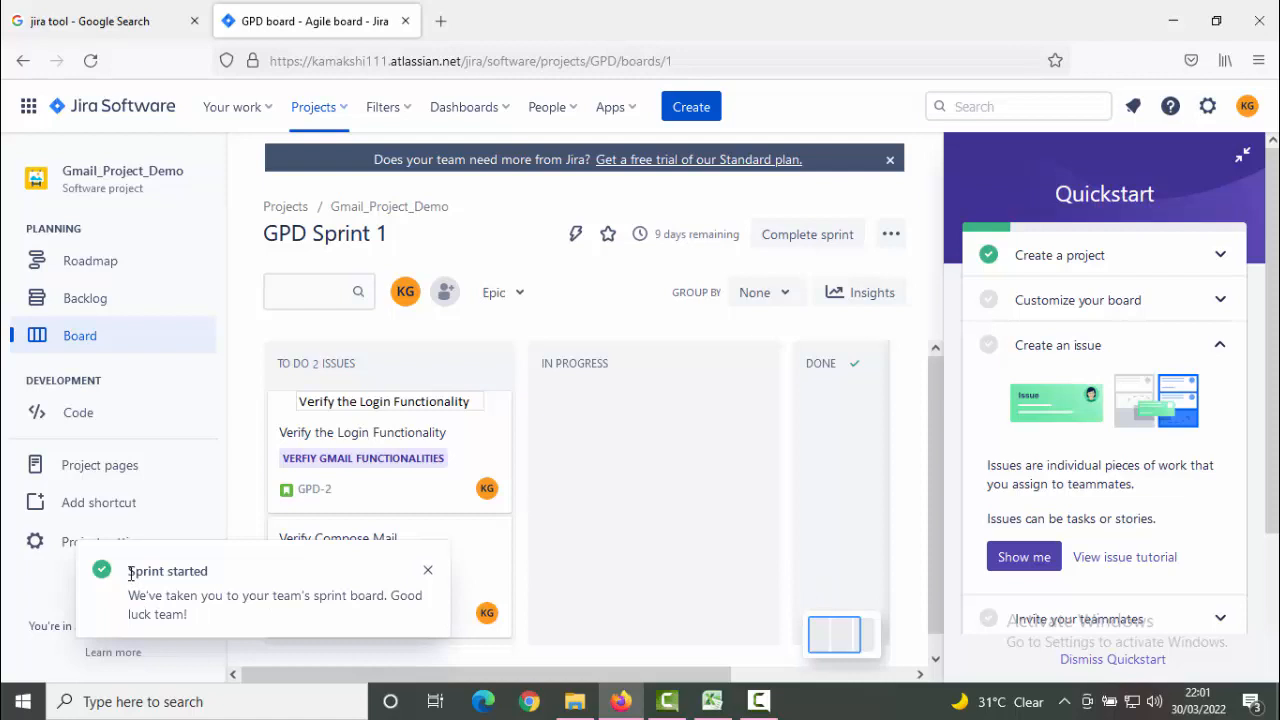
Step: Dismiss the sprint-started notification and close the details of the "Verify Compose Mail Functionalites" story
{"action": "left_click_drag", "start_coordinate": [130, 573], "coordinate": [212, 578]}
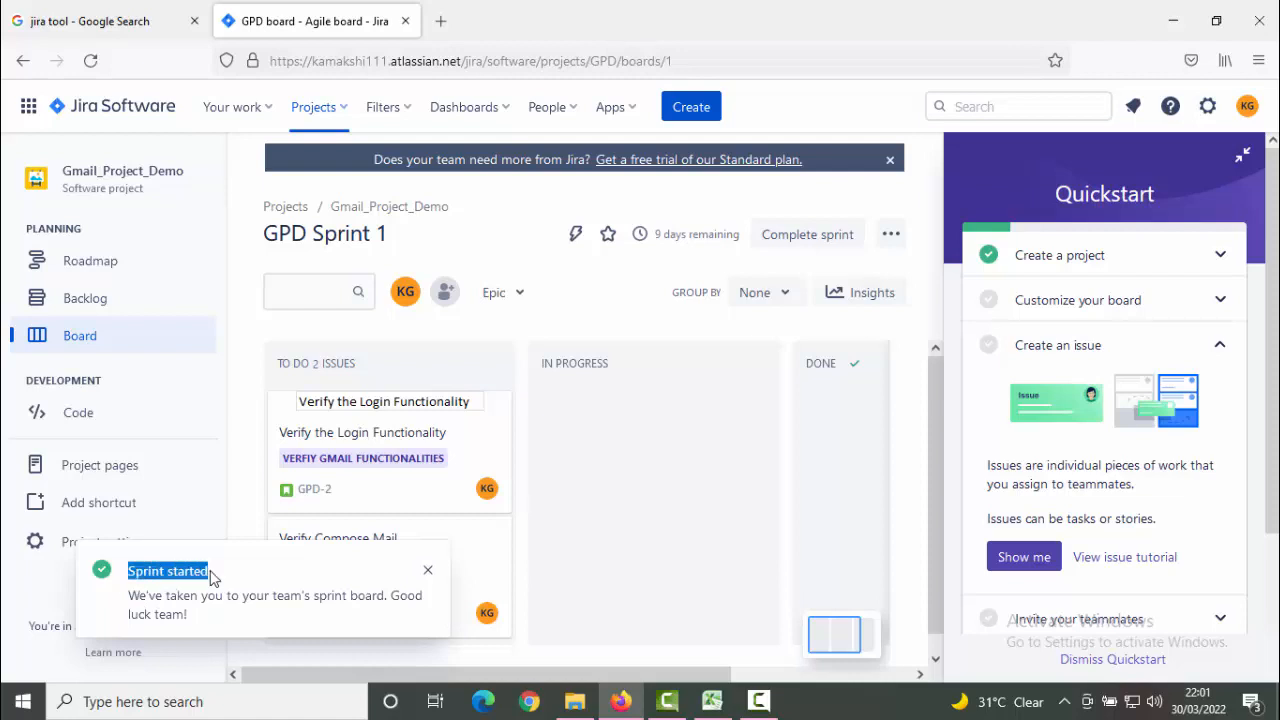
{"action": "double_click", "coordinate": [214, 573]}
{"action": "left_click", "coordinate": [242, 574]}
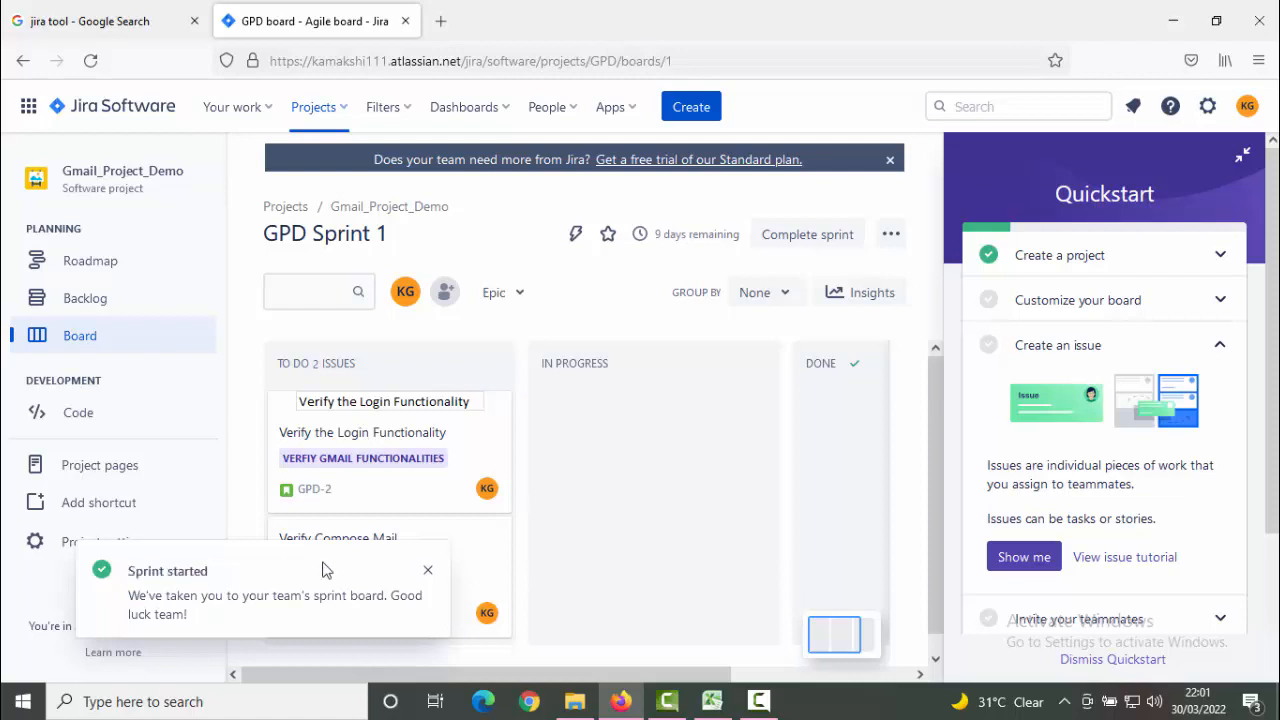
{"action": "left_click", "coordinate": [426, 573]}
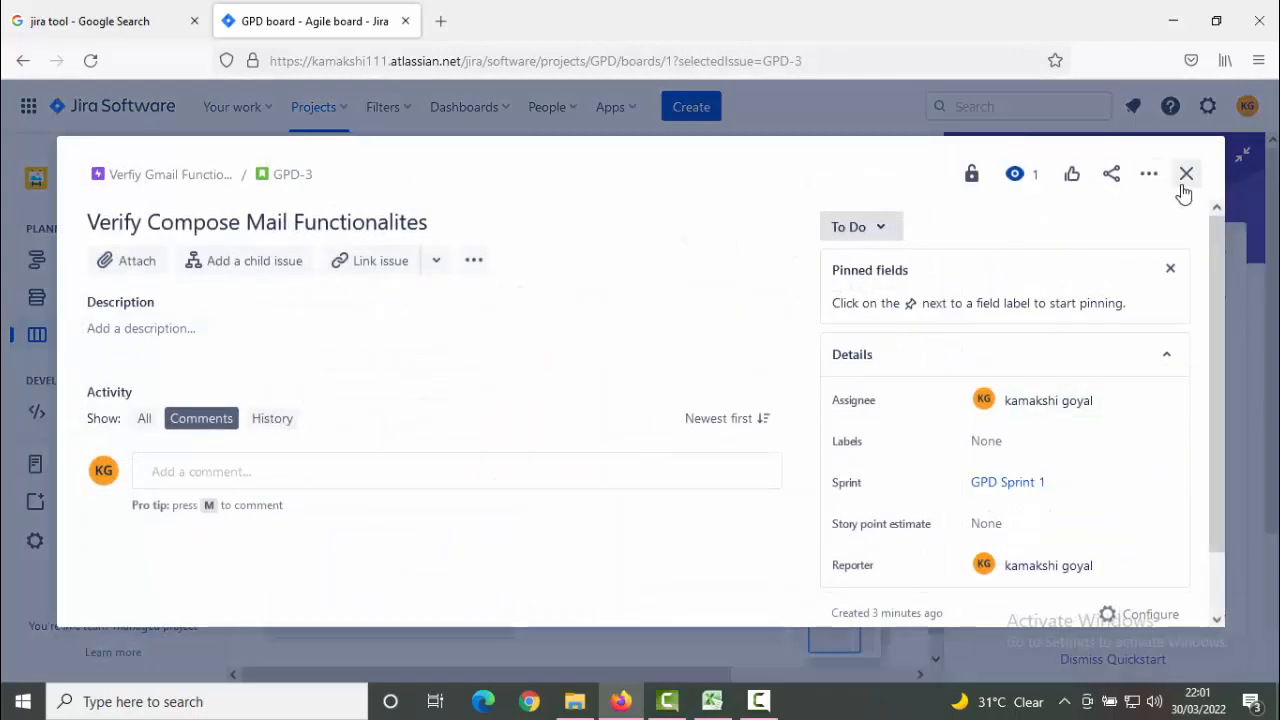
{"action": "left_click", "coordinate": [1186, 173]}
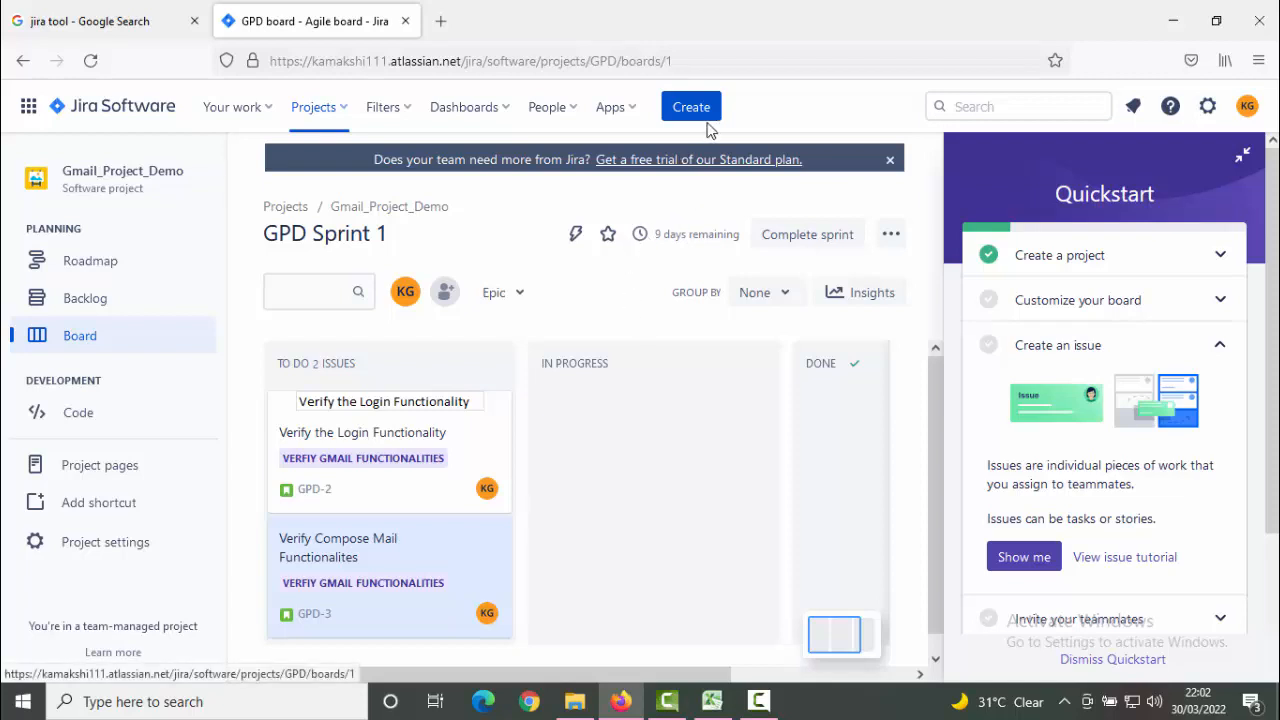
Step: From the backlog, start a new issue of type Bug with the summary "Login functionality is not working with valid data"
{"action": "left_click", "coordinate": [125, 302]}
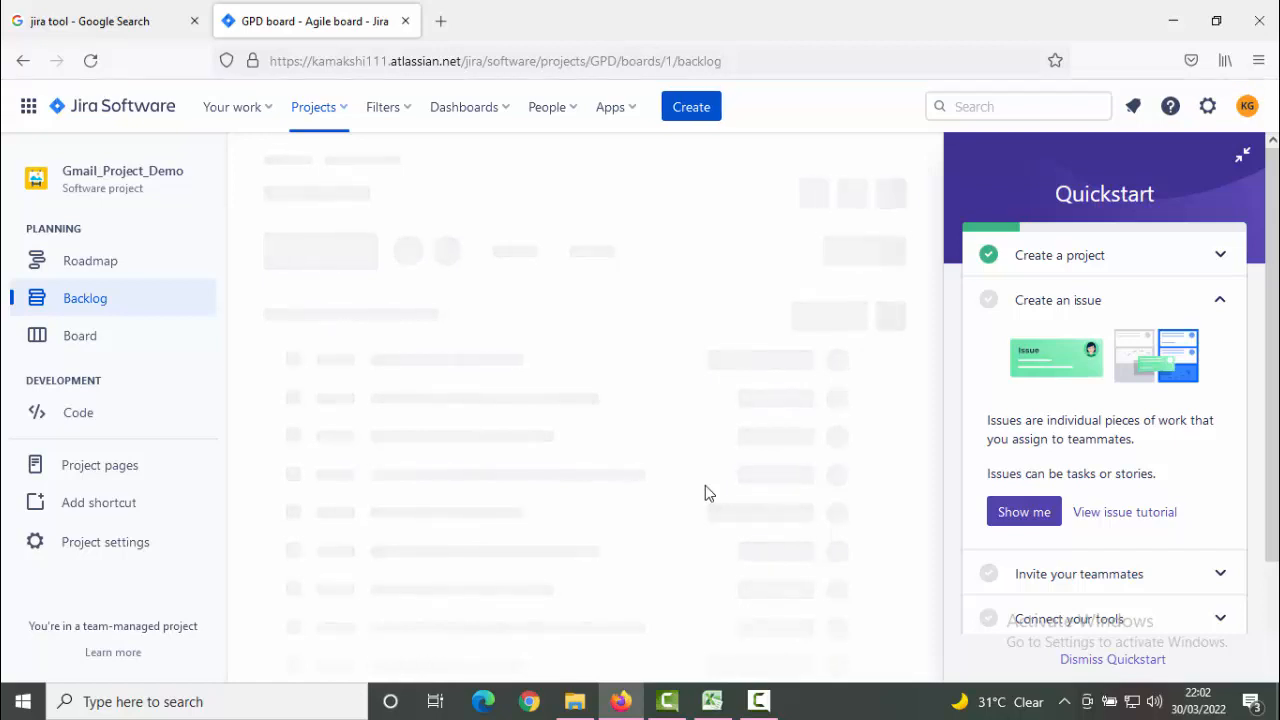
{"action": "left_click", "coordinate": [693, 108]}
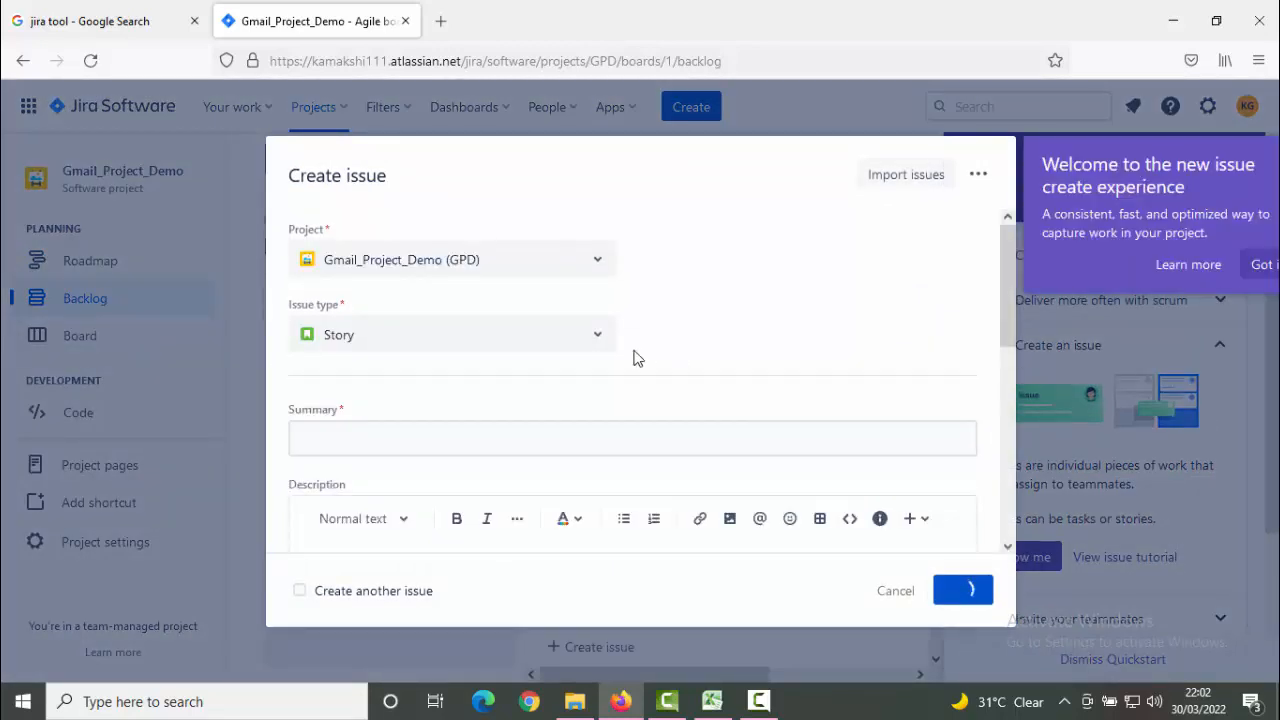
{"action": "left_click", "coordinate": [563, 331]}
{"action": "left_click", "coordinate": [563, 331]}
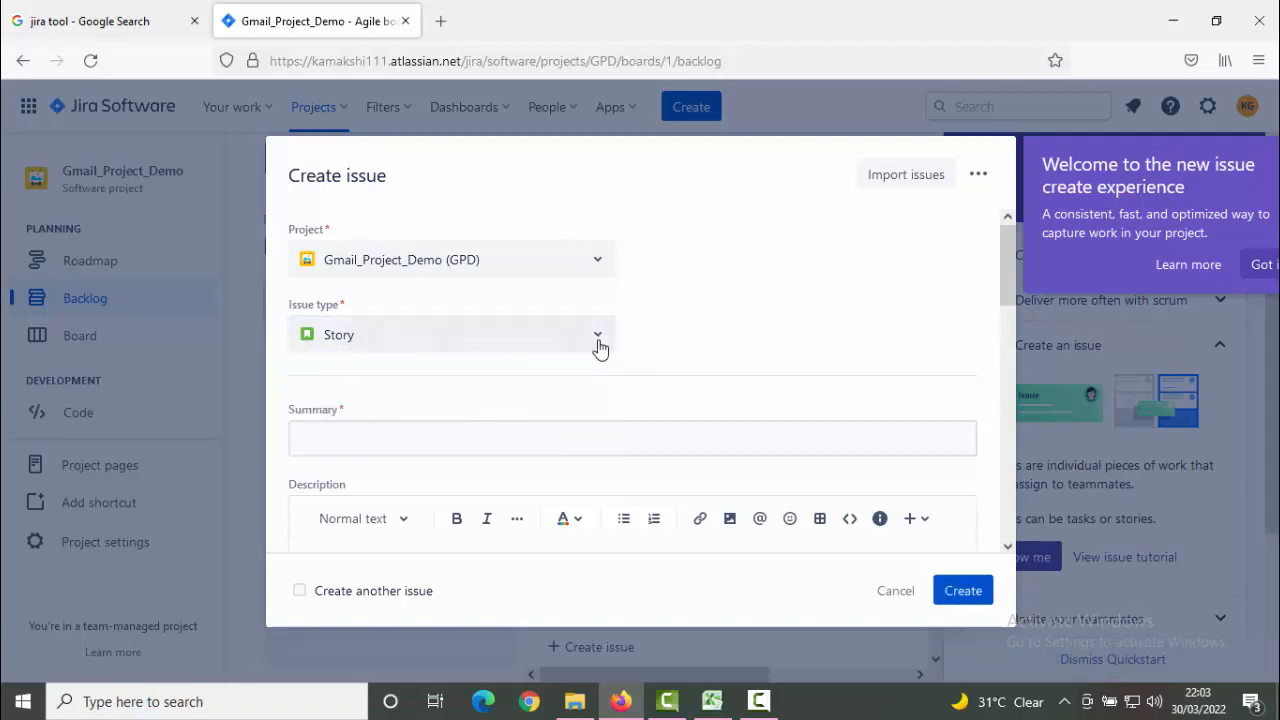
{"action": "left_click", "coordinate": [598, 340]}
{"action": "left_click", "coordinate": [480, 422]}
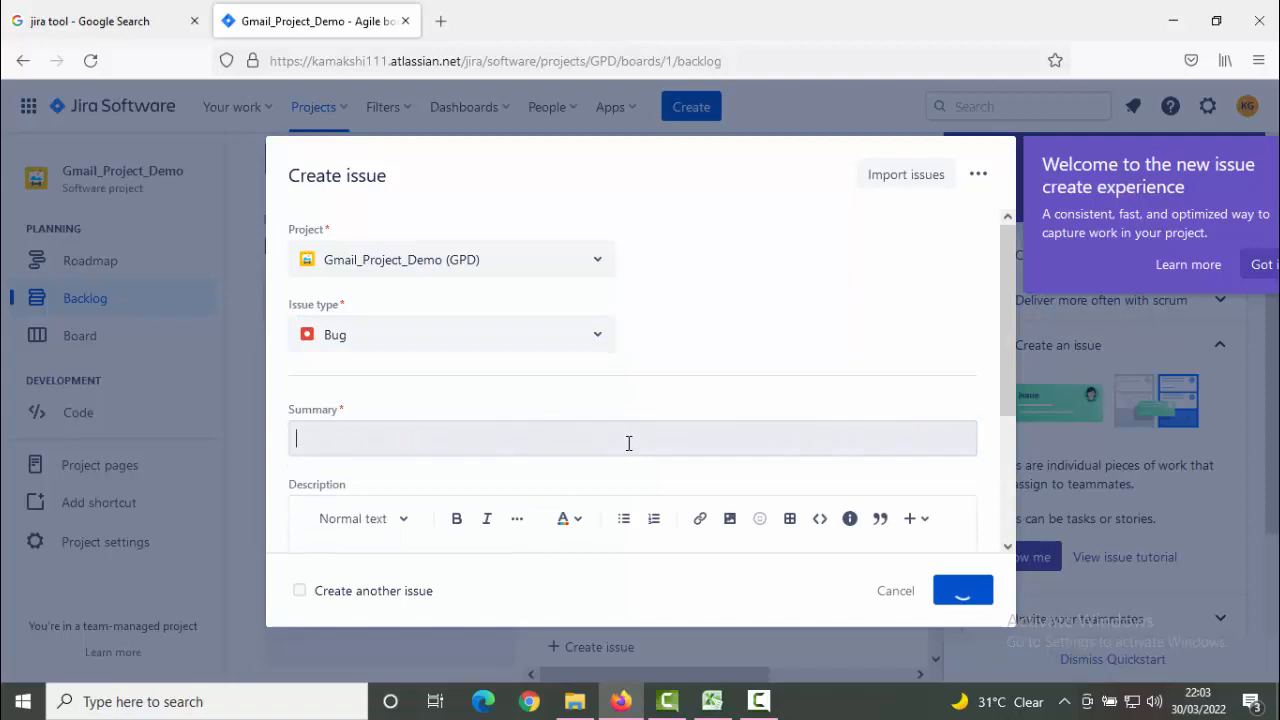
{"action": "left_click", "coordinate": [629, 443]}
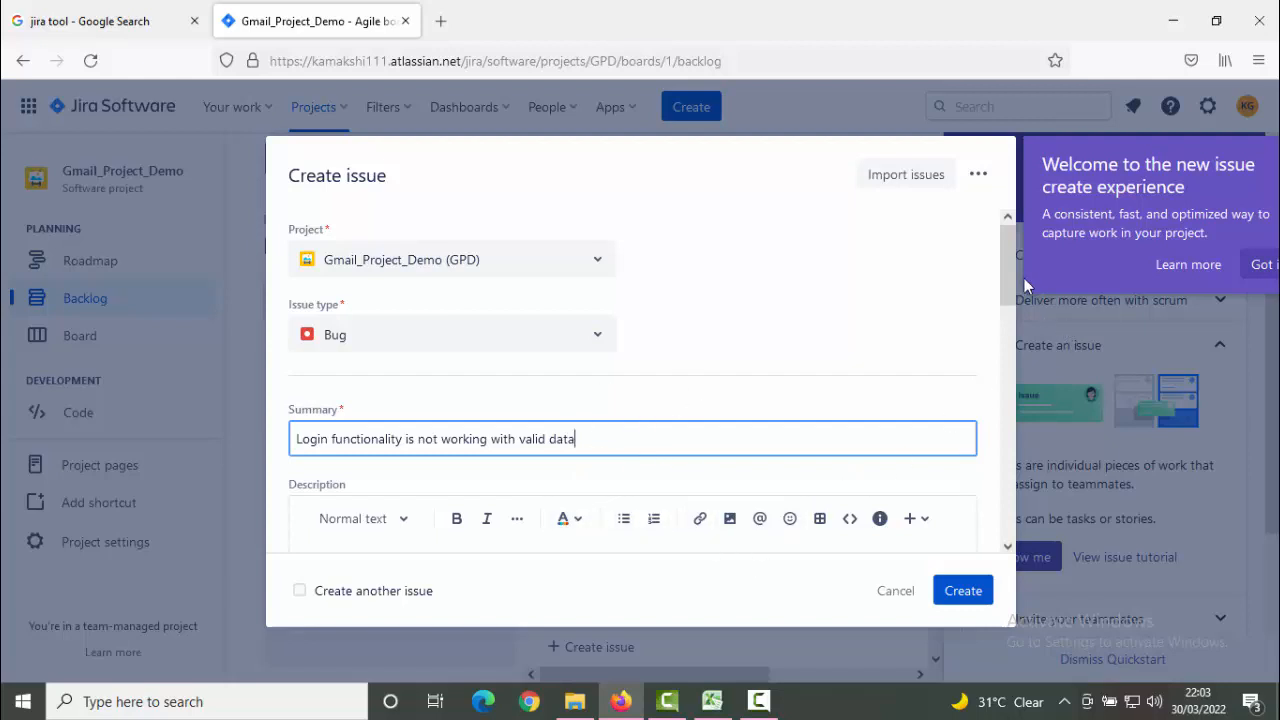
Step: Assign the new login bug to the logged-in account's owner, create it, and dismiss the creation notification
{"action": "left_click_drag", "start_coordinate": [1014, 272], "coordinate": [1014, 360]}
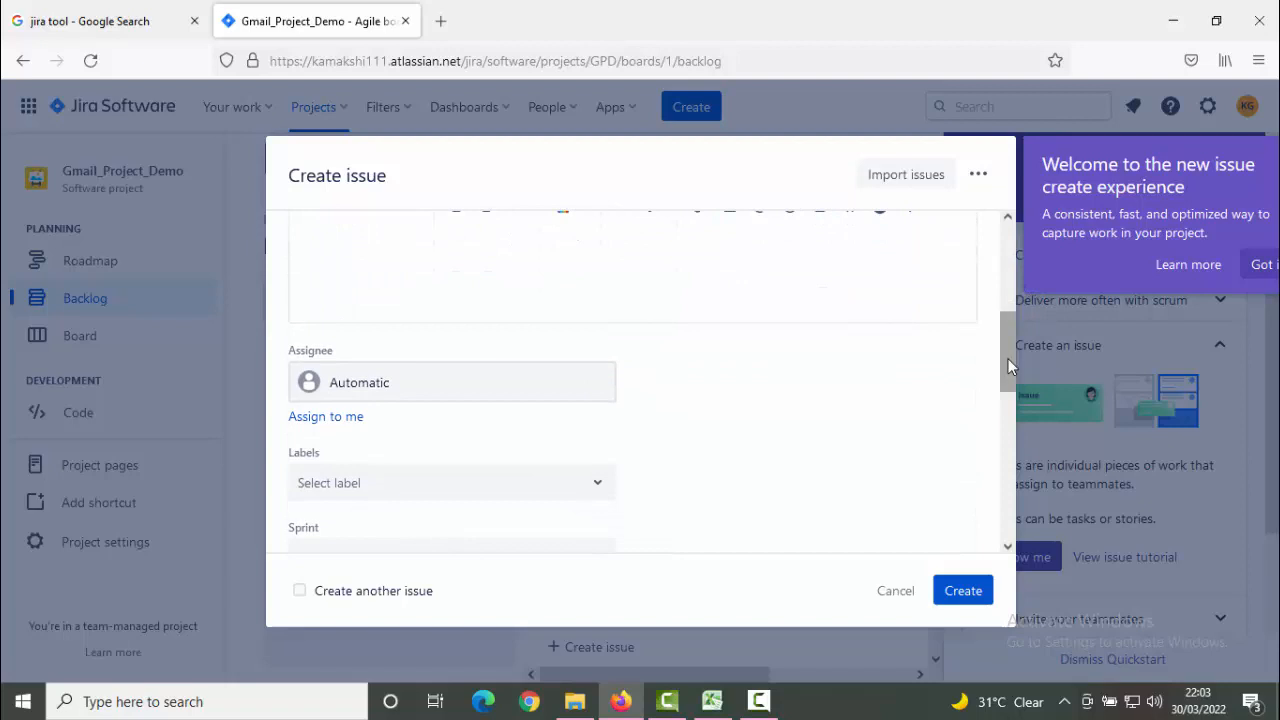
{"action": "left_click", "coordinate": [555, 386]}
{"action": "left_click", "coordinate": [487, 499]}
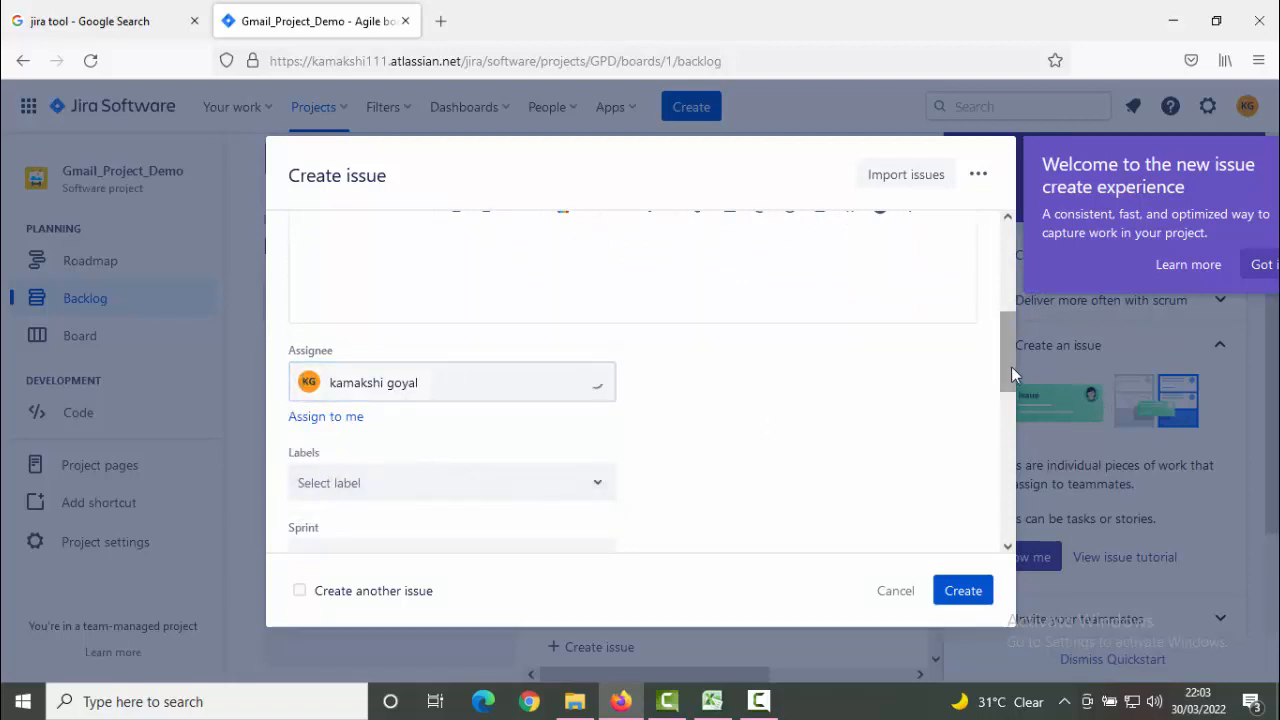
{"action": "left_click_drag", "start_coordinate": [1011, 366], "coordinate": [995, 225]}
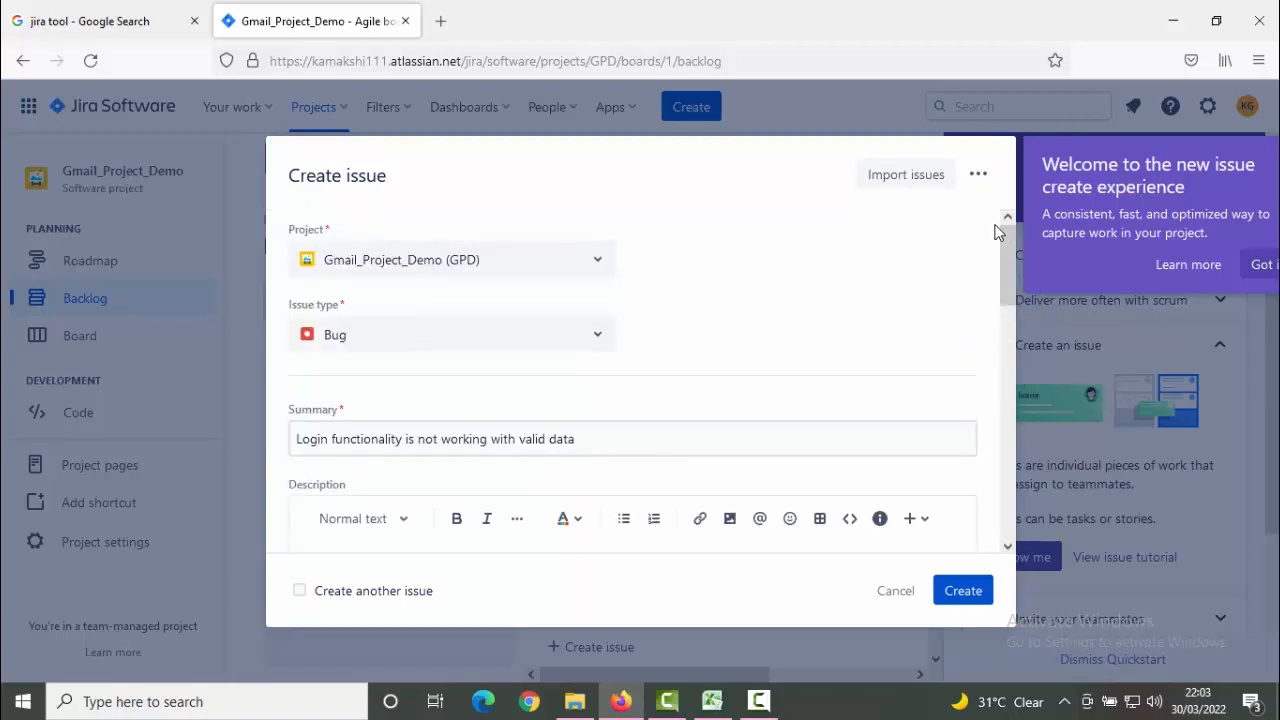
{"action": "left_click", "coordinate": [968, 596]}
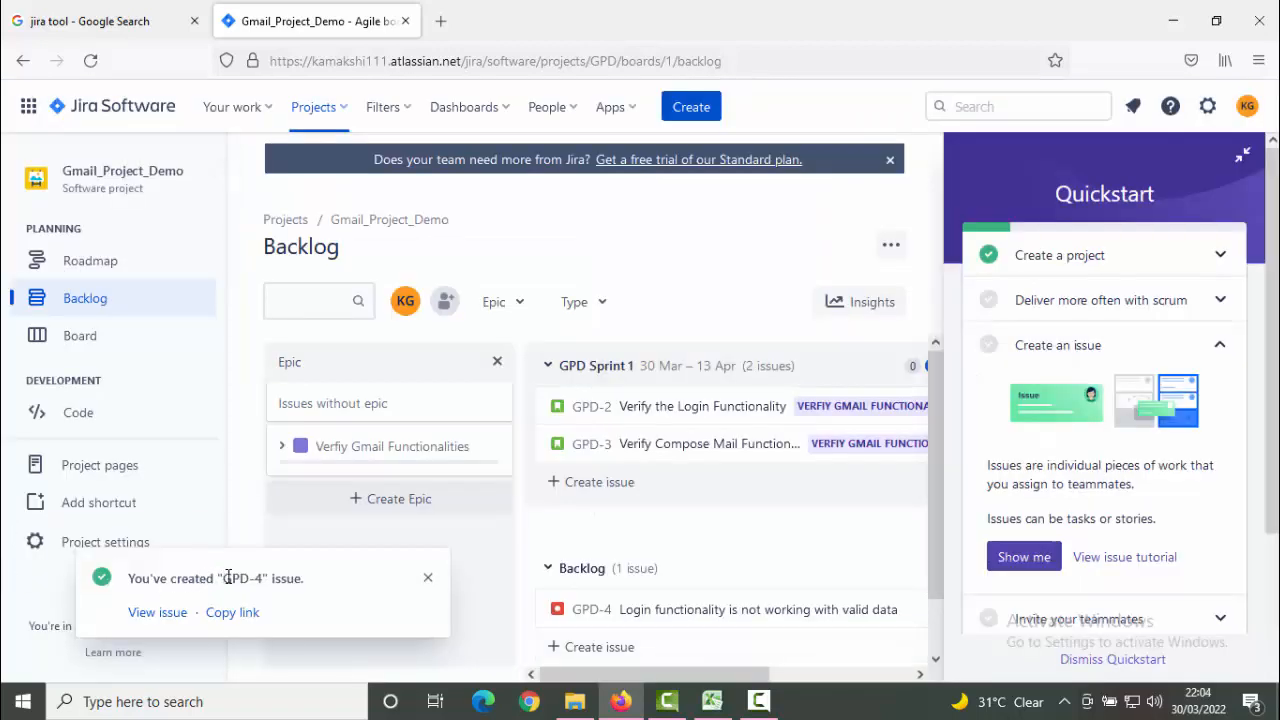
{"action": "left_click_drag", "start_coordinate": [228, 578], "coordinate": [268, 580]}
{"action": "left_click", "coordinate": [372, 620]}
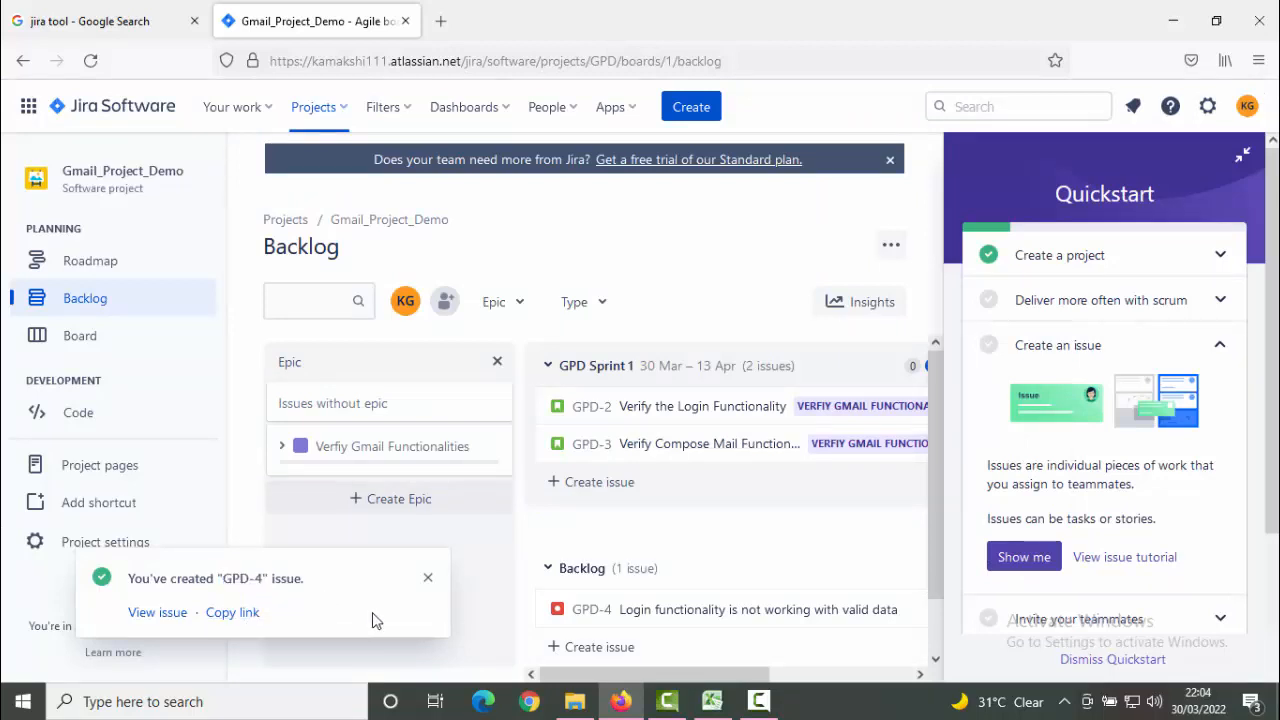
{"action": "left_click", "coordinate": [428, 579]}
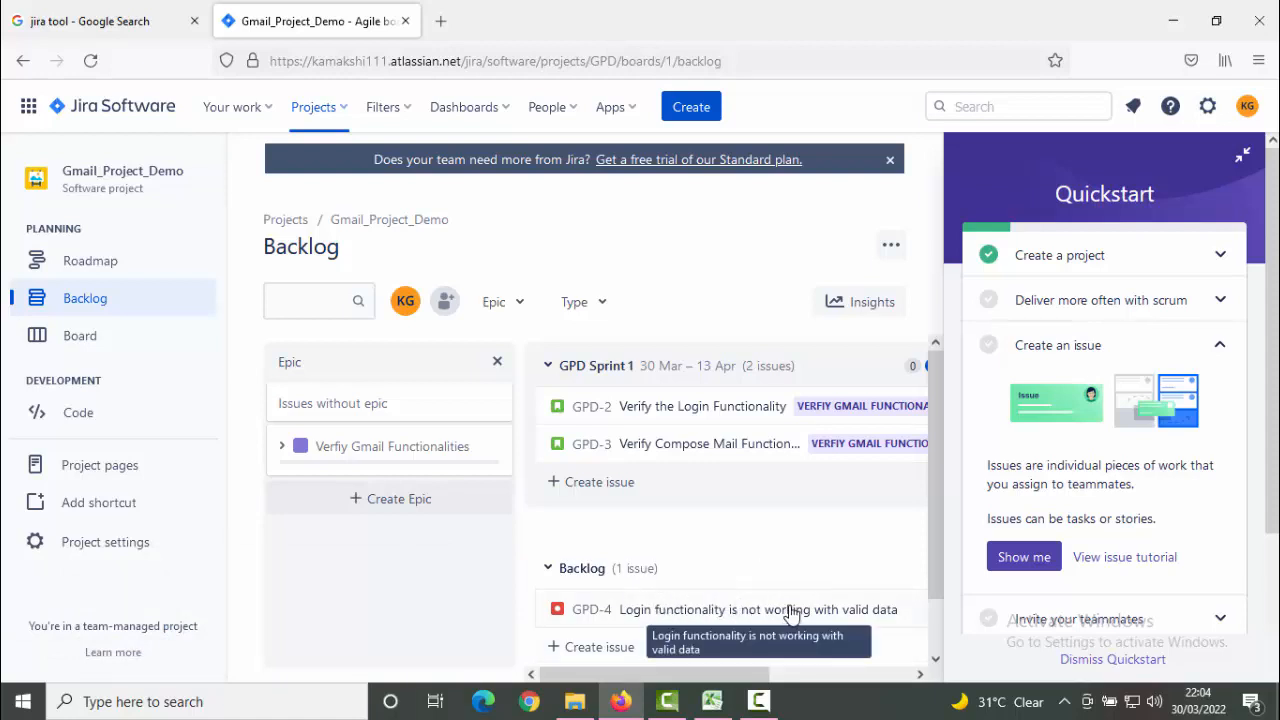
Step: Move the login bug from the backlog into GPD Sprint 1 and link it to the epic "Verfiy Gmail Functionalities"
{"action": "left_click_drag", "start_coordinate": [768, 595], "coordinate": [768, 458]}
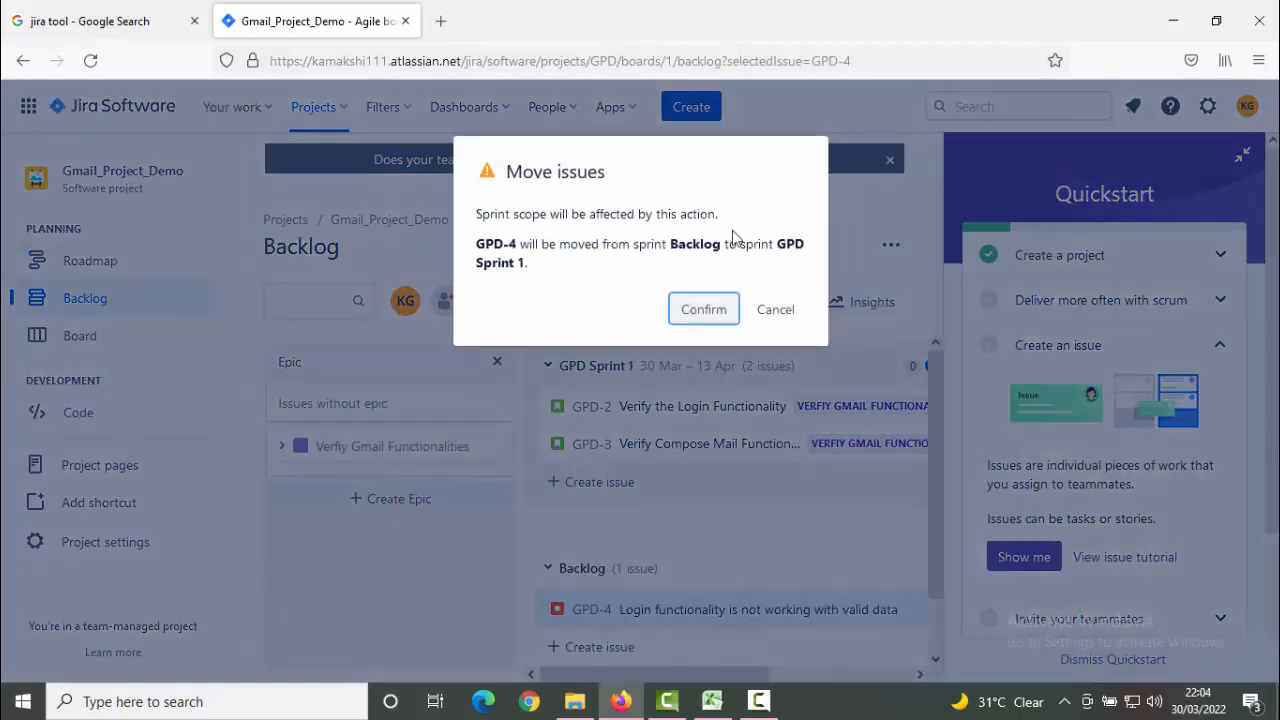
{"action": "left_click", "coordinate": [714, 318]}
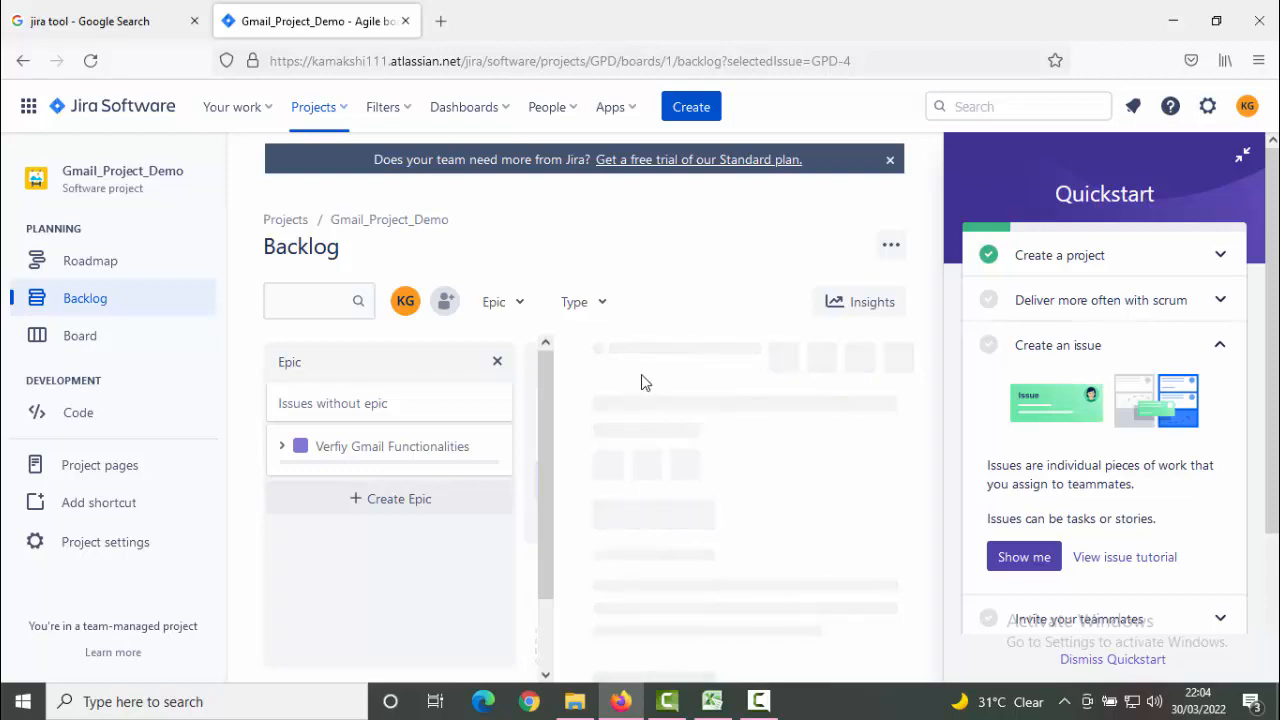
{"action": "left_click", "coordinate": [633, 348]}
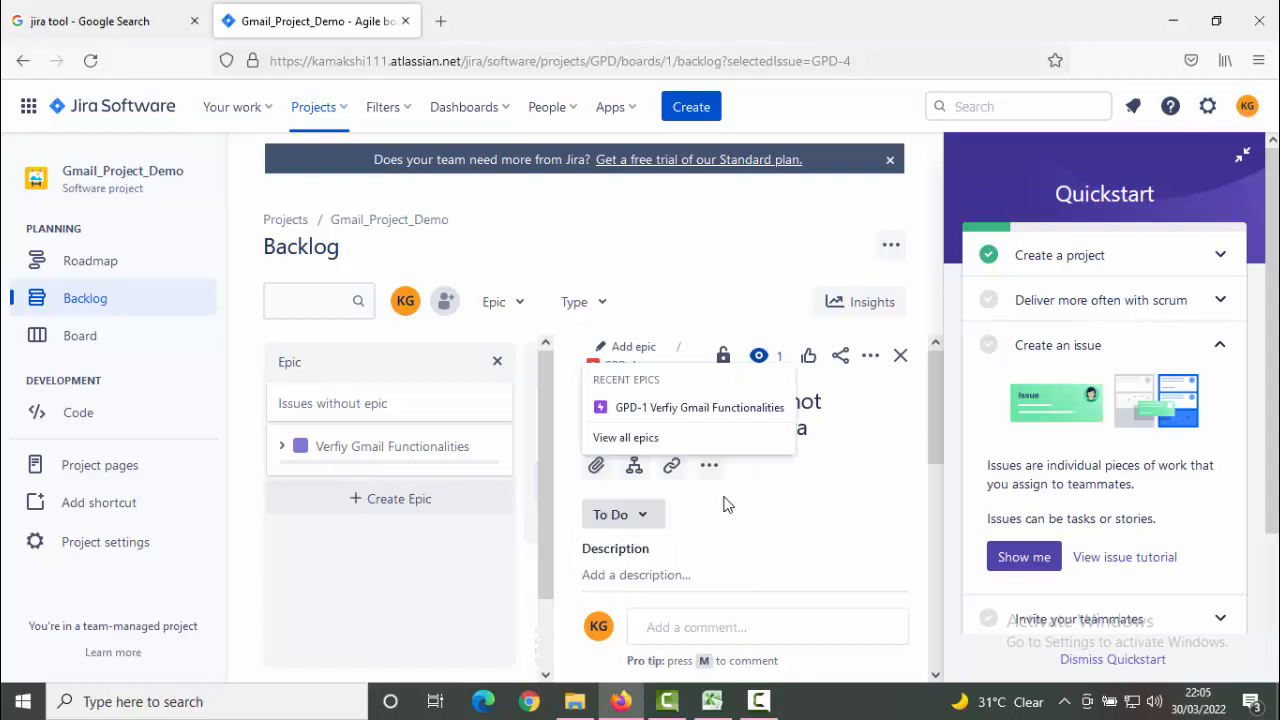
{"action": "left_click", "coordinate": [727, 410]}
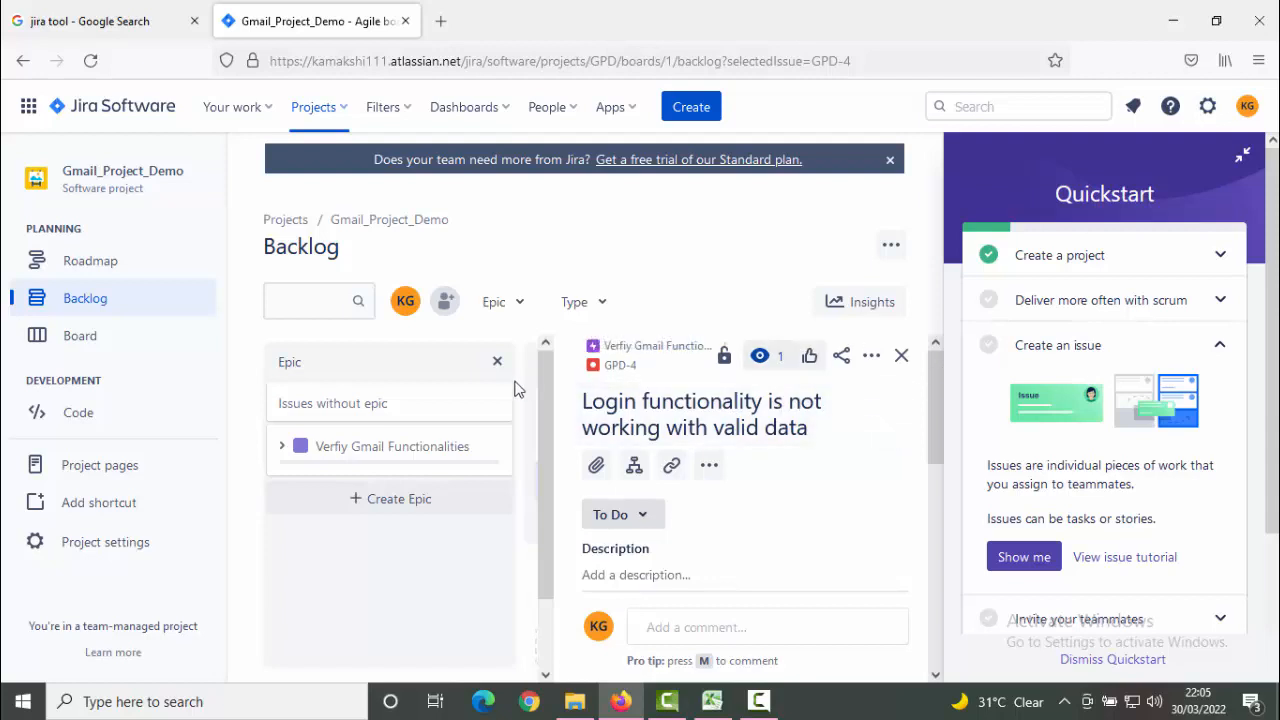
{"action": "left_click", "coordinate": [912, 357]}
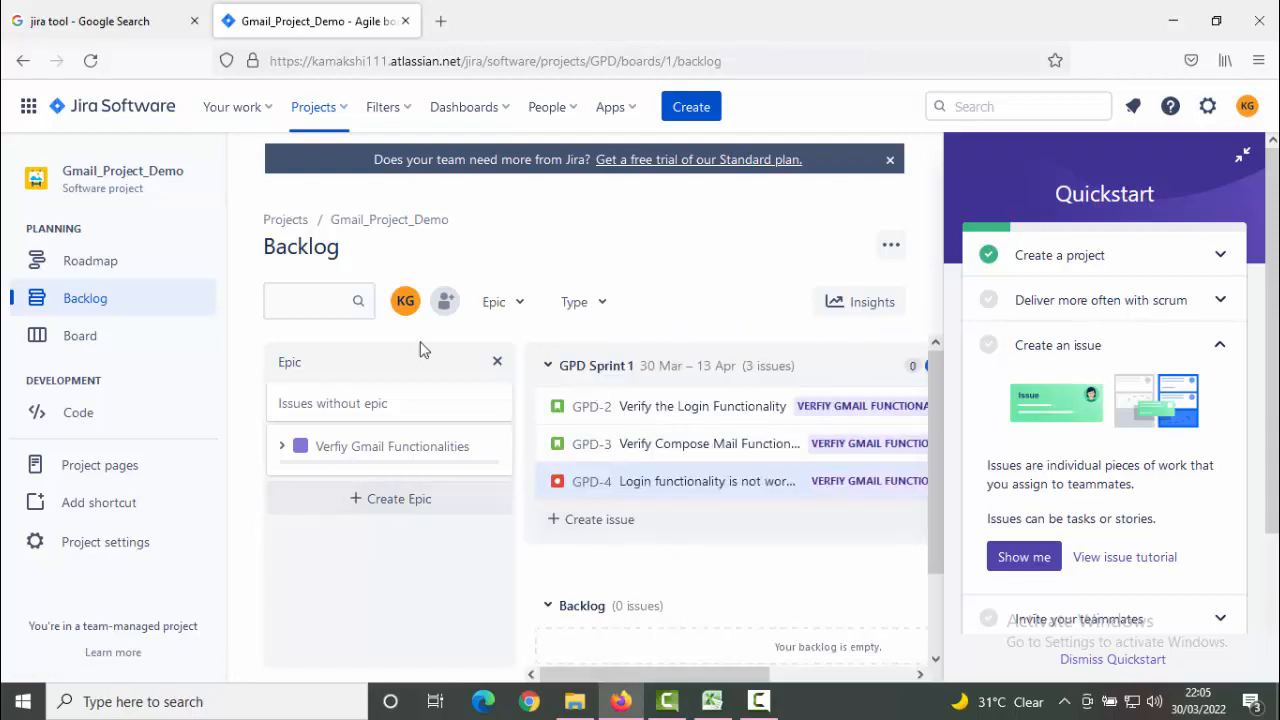
Step: On the GPD Sprint 1 board, move the "Verify Compose Mail Functionalites" story from To Do to Done
{"action": "left_click", "coordinate": [108, 343]}
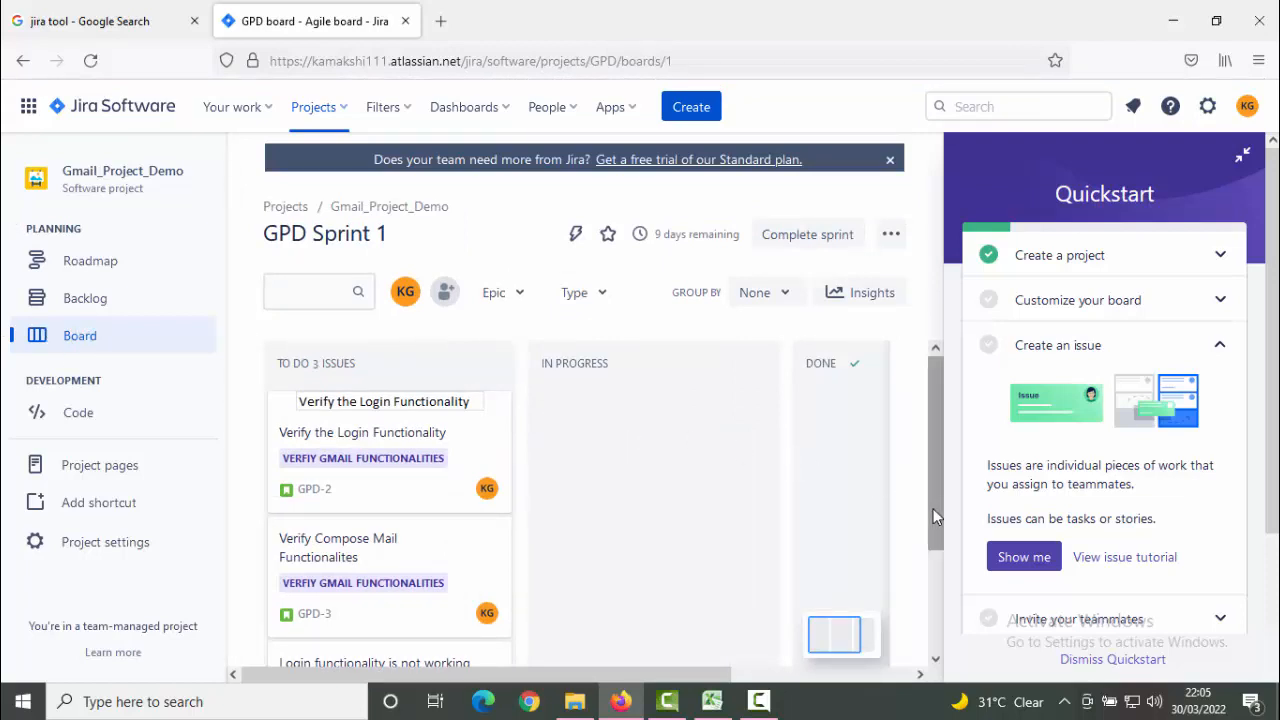
{"action": "left_click_drag", "start_coordinate": [933, 508], "coordinate": [930, 608]}
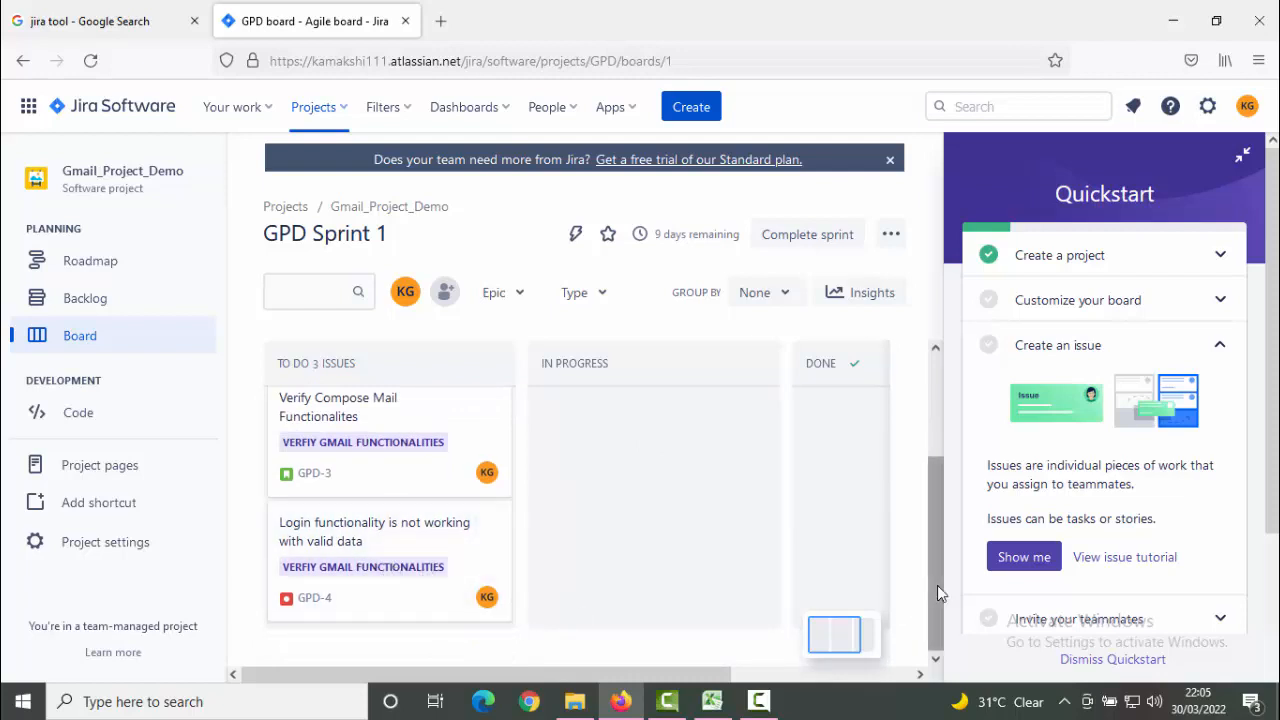
{"action": "left_click_drag", "start_coordinate": [937, 585], "coordinate": [980, 478]}
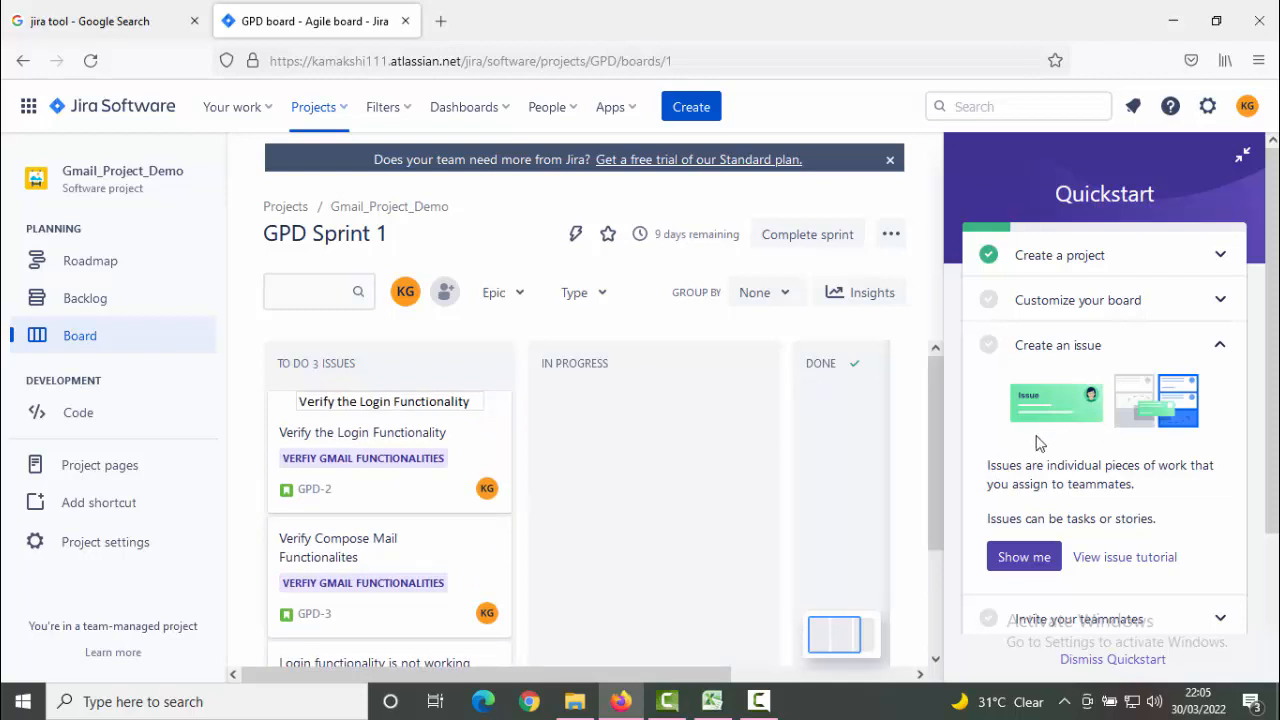
{"action": "mouse_move", "coordinate": [934, 443]}
{"action": "left_mouse_down"}
{"action": "mouse_move", "coordinate": [931, 493]}
{"action": "mouse_move", "coordinate": [936, 425]}
{"action": "left_mouse_up"}
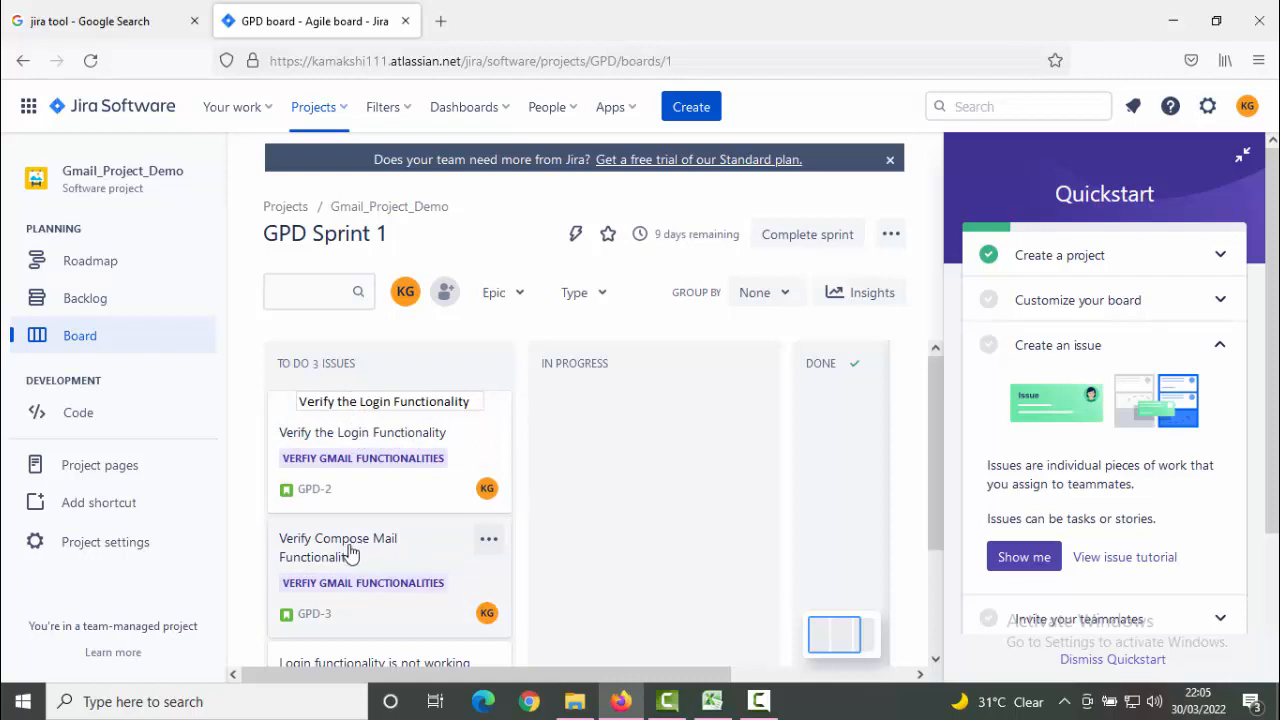
{"action": "left_click_drag", "start_coordinate": [352, 556], "coordinate": [717, 412]}
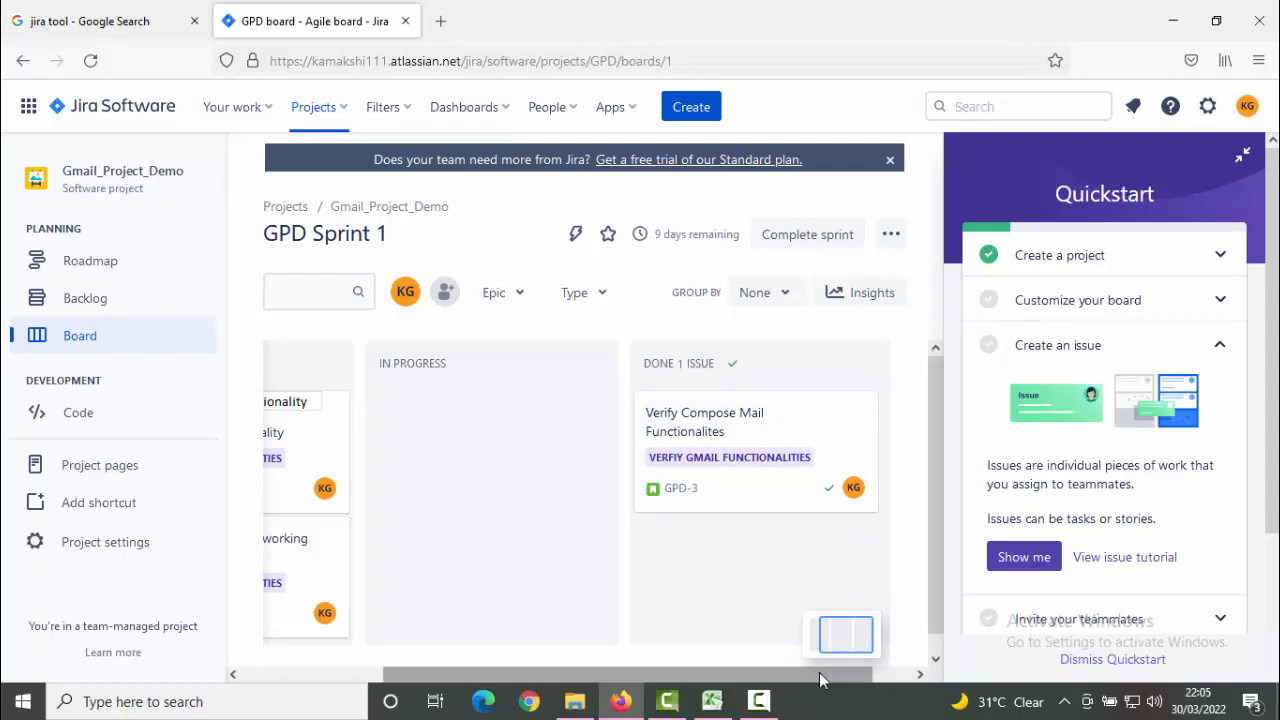
Step: Move the bug "Login functionality is not working with valid data" from To Do to In Progress
{"action": "left_click_drag", "start_coordinate": [708, 677], "coordinate": [838, 694]}
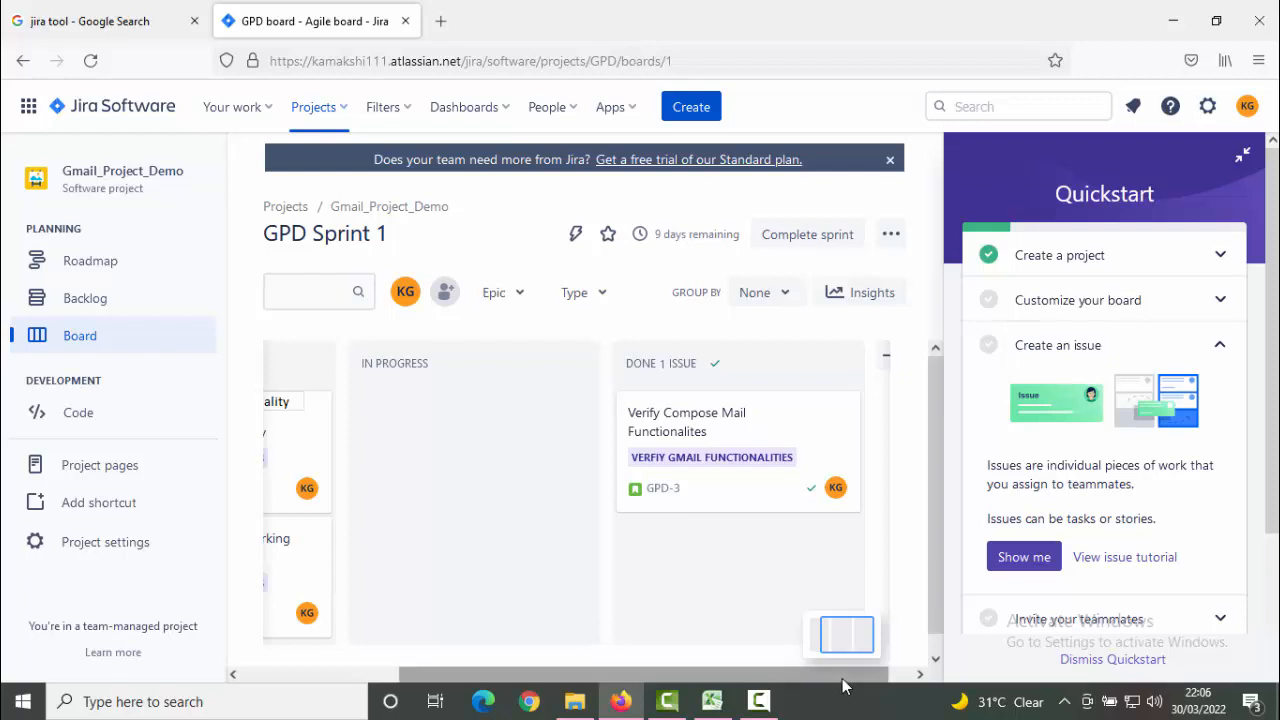
{"action": "left_click_drag", "start_coordinate": [843, 679], "coordinate": [846, 681]}
{"action": "left_click_drag", "start_coordinate": [717, 672], "coordinate": [515, 668]}
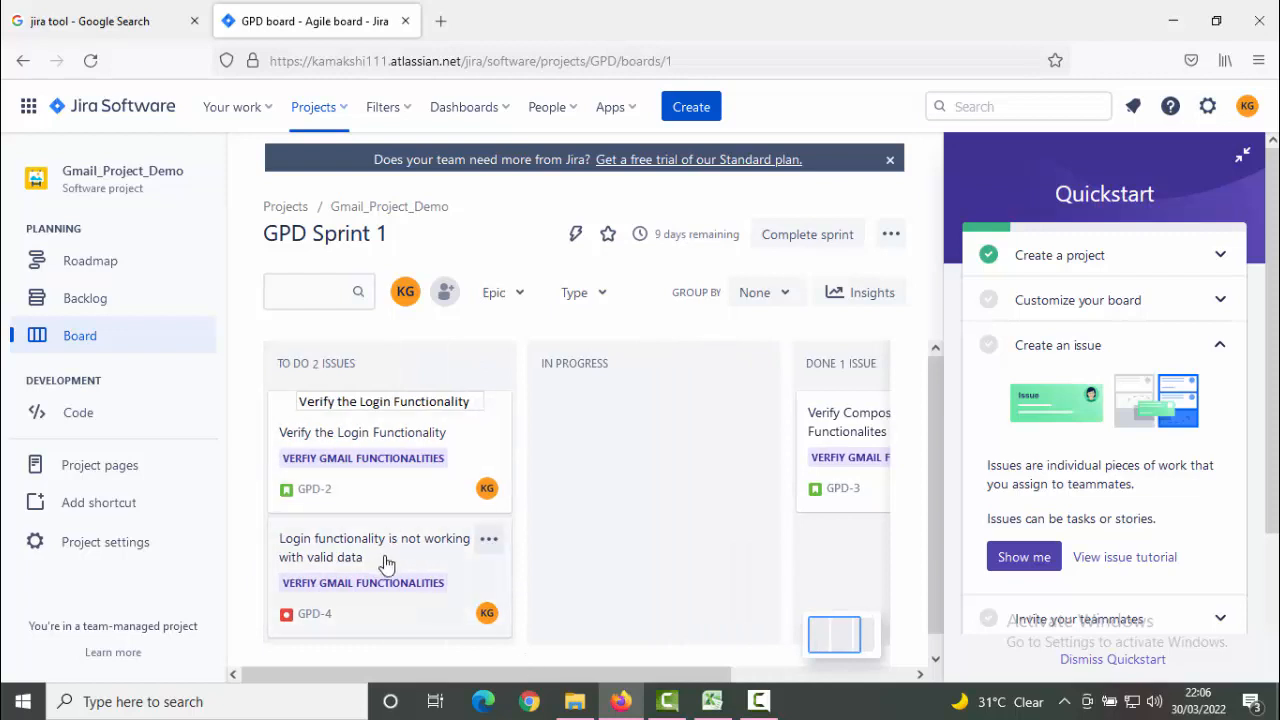
{"action": "left_click_drag", "start_coordinate": [386, 565], "coordinate": [650, 427]}
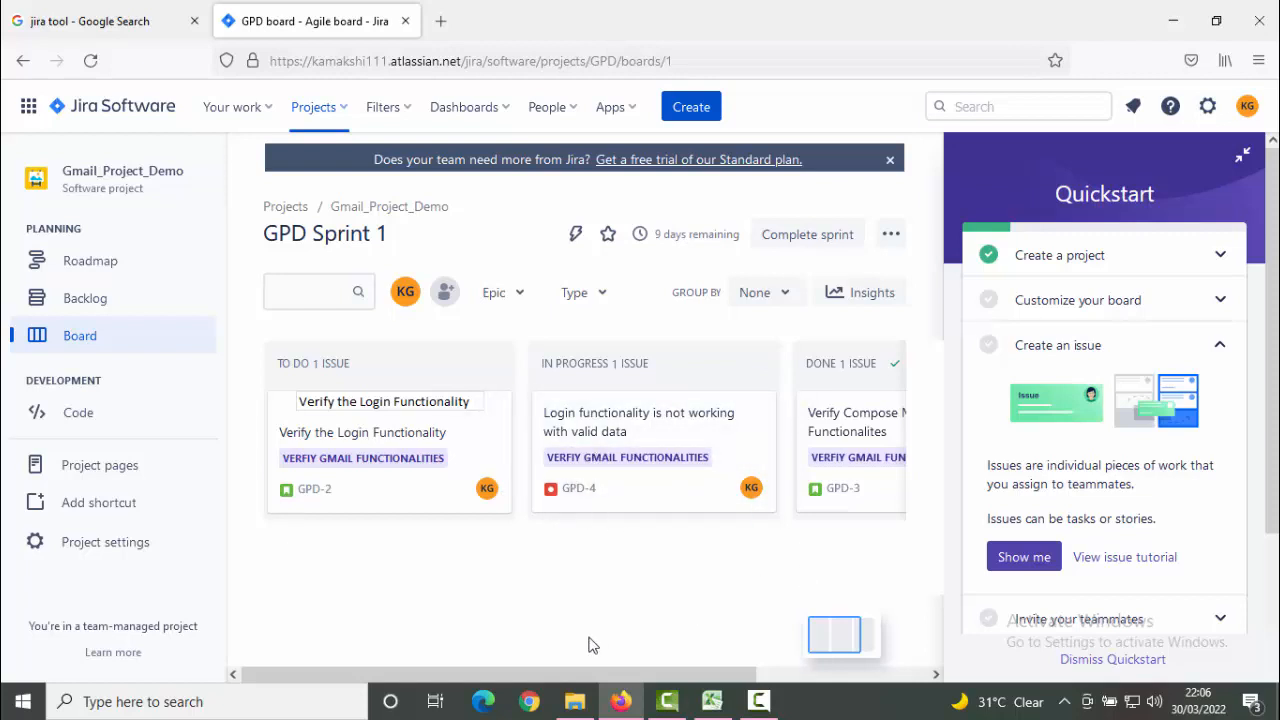
{"action": "left_click_drag", "start_coordinate": [614, 675], "coordinate": [463, 665]}
Step: Check where open issues can be moved when completing GPD Sprint 1, and cancel the completion
{"action": "left_click", "coordinate": [846, 241]}
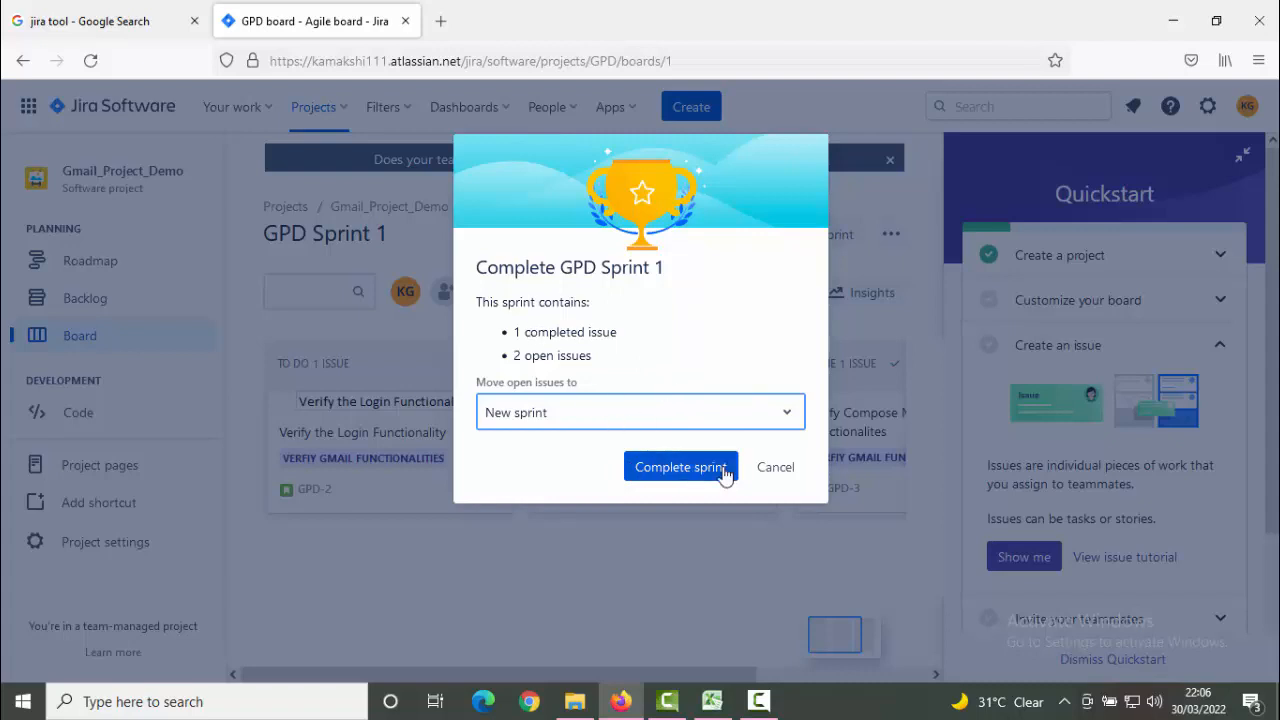
{"action": "left_click", "coordinate": [768, 414]}
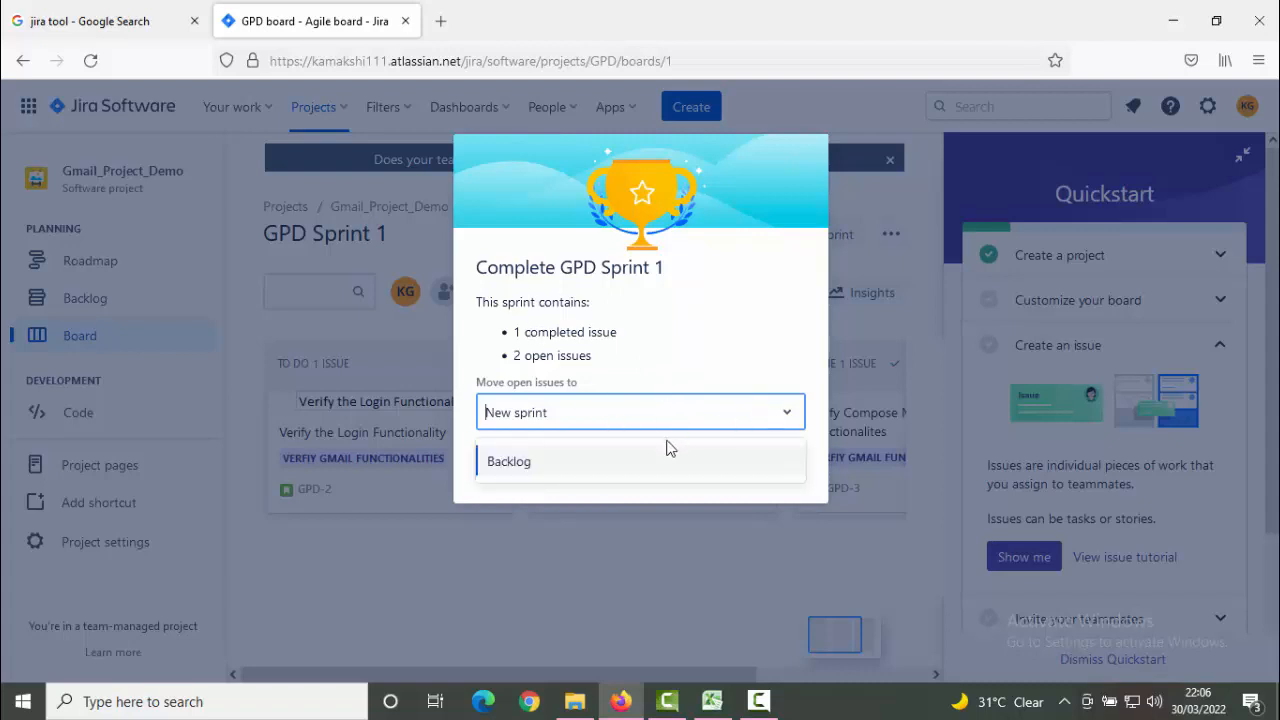
{"action": "left_click", "coordinate": [762, 333]}
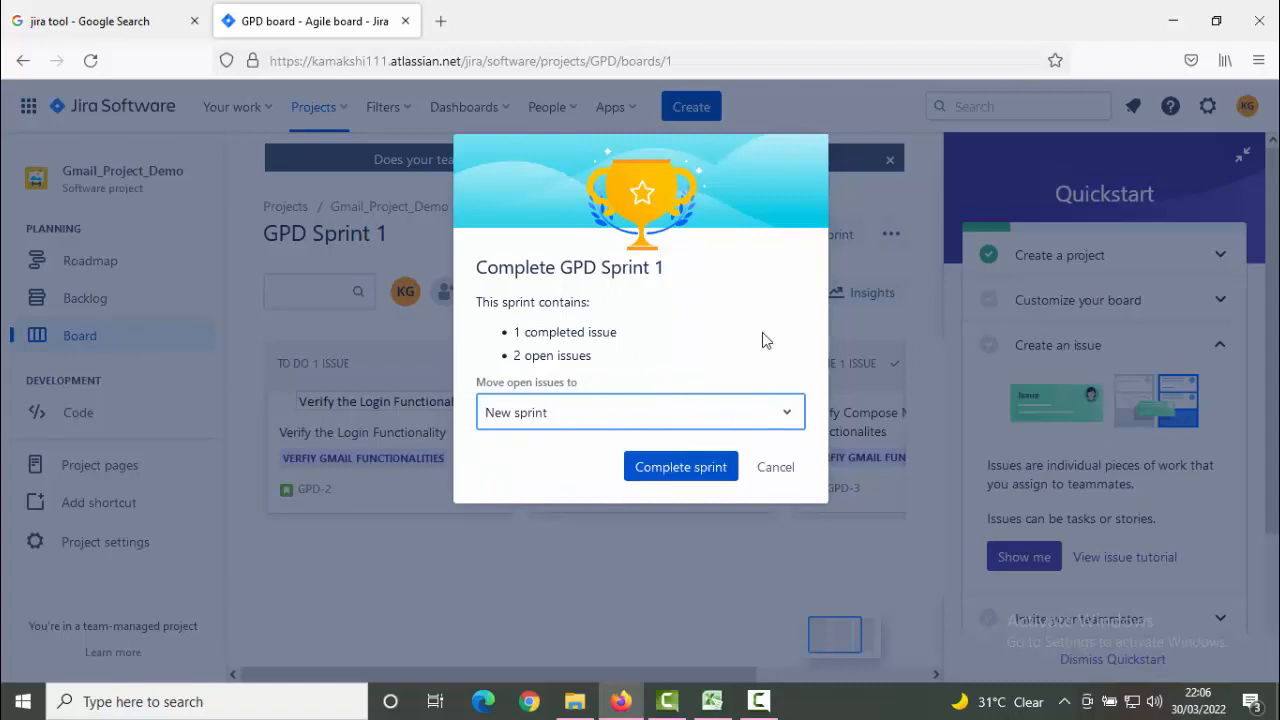
{"action": "left_click", "coordinate": [775, 467]}
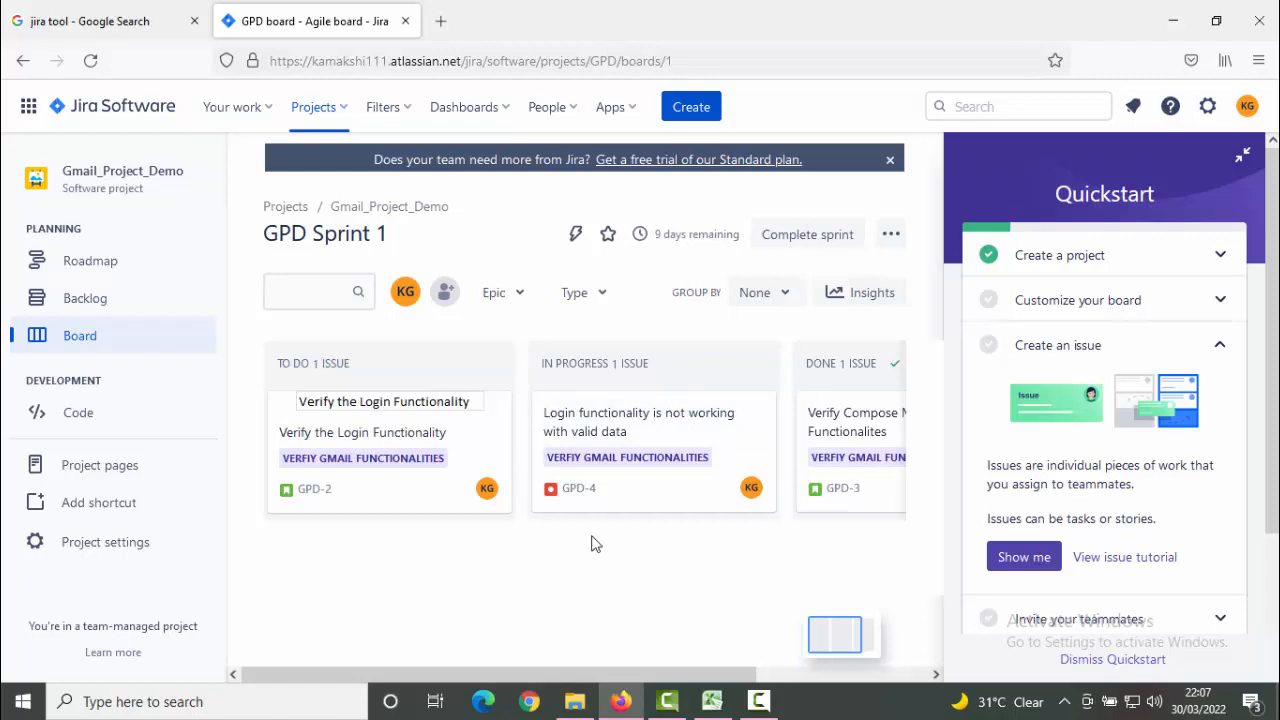
Step: Switch to the gmail workbook in Excel and examine the valid username and password test case and its steps
{"action": "left_click", "coordinate": [720, 702]}
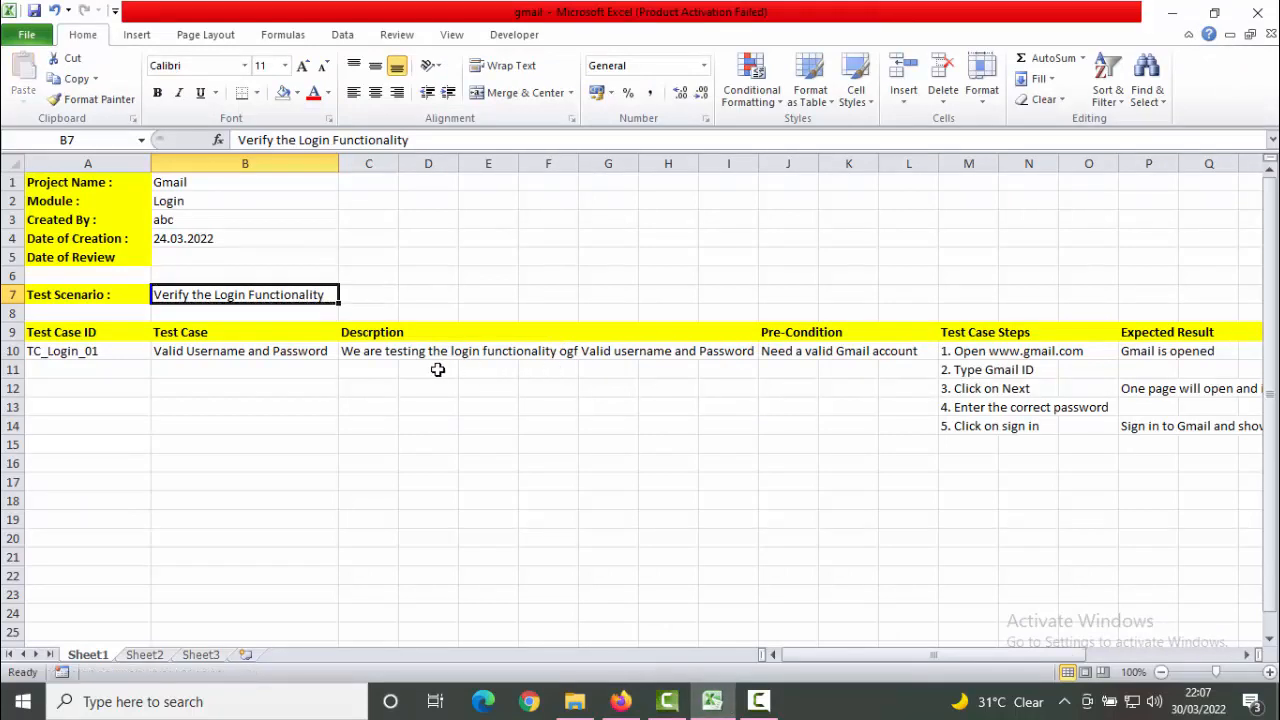
{"action": "left_click", "coordinate": [326, 351]}
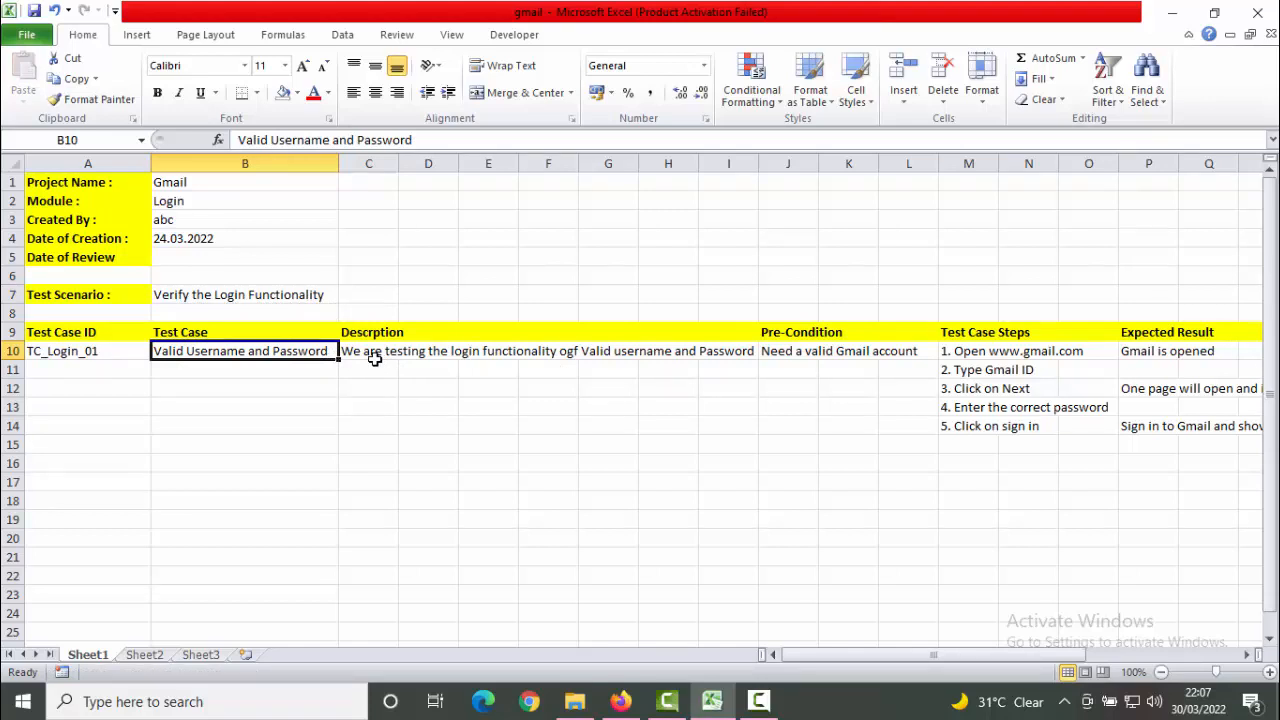
{"action": "left_click", "coordinate": [1010, 356]}
{"action": "left_click", "coordinate": [990, 481]}
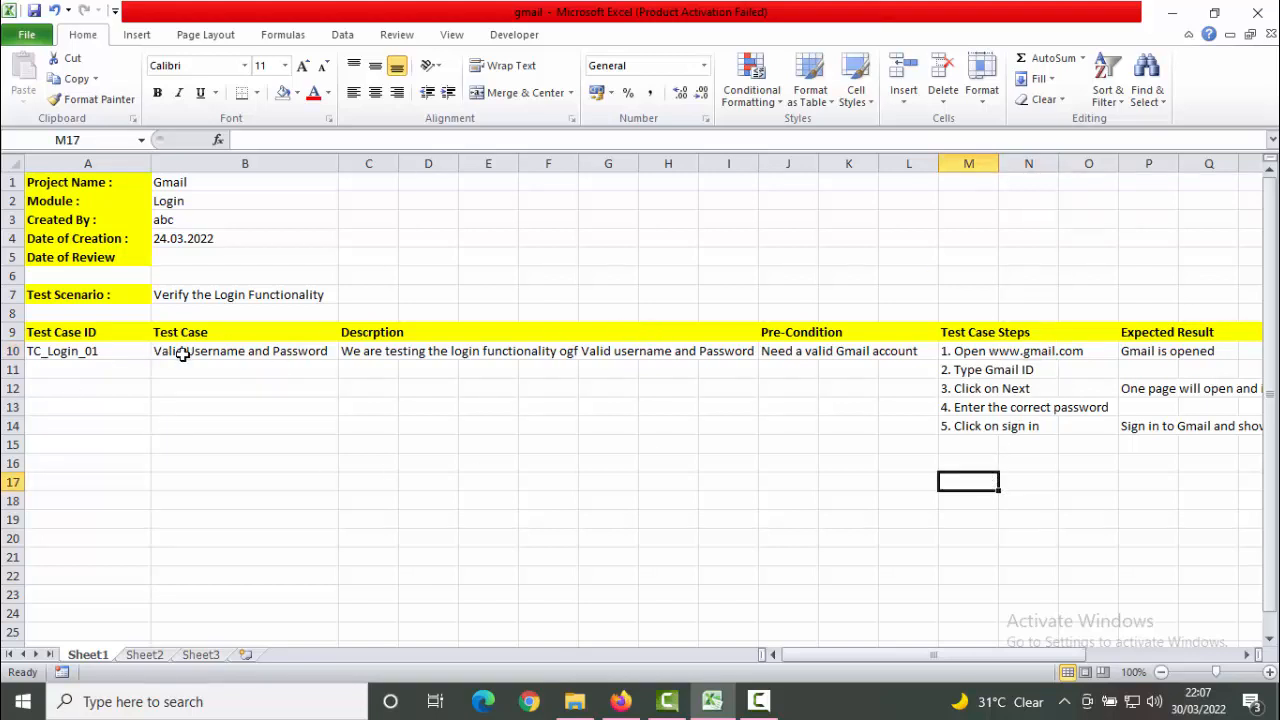
Step: Switch from the gmail workbook back to Jira in Firefox and search the Marketplace apps for zephyr
{"action": "left_click", "coordinate": [243, 350]}
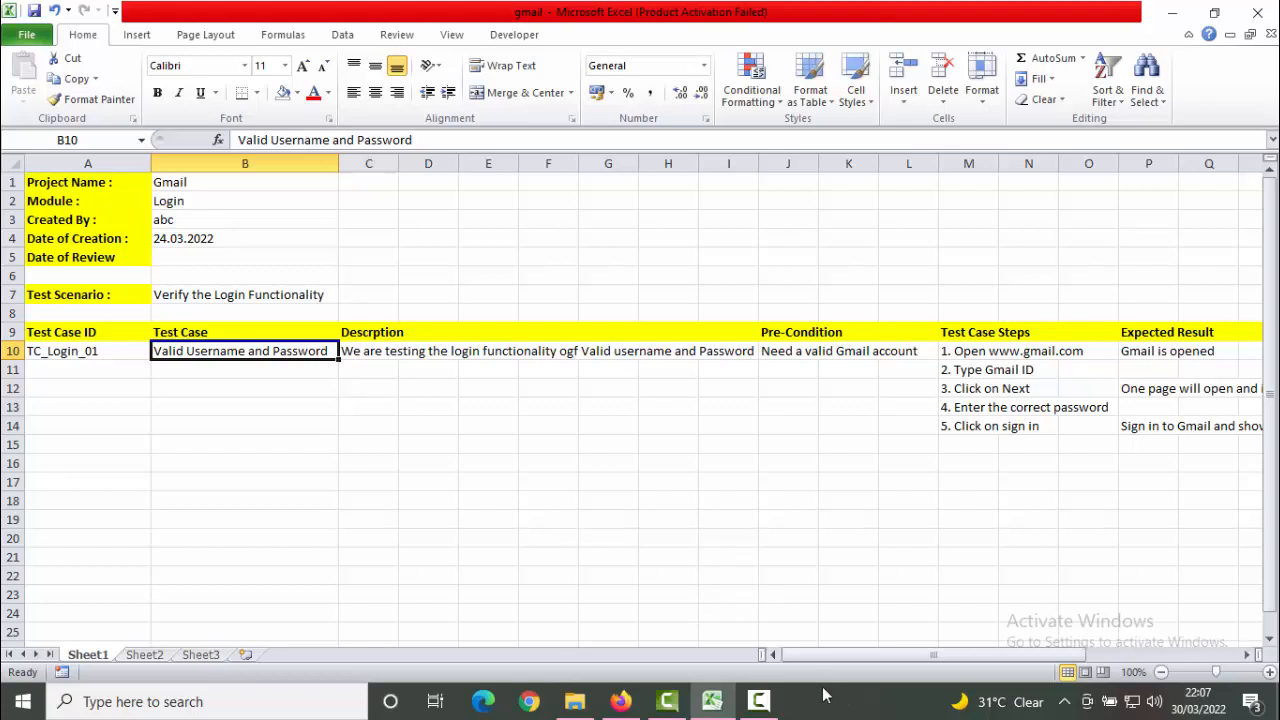
{"action": "left_click", "coordinate": [620, 701]}
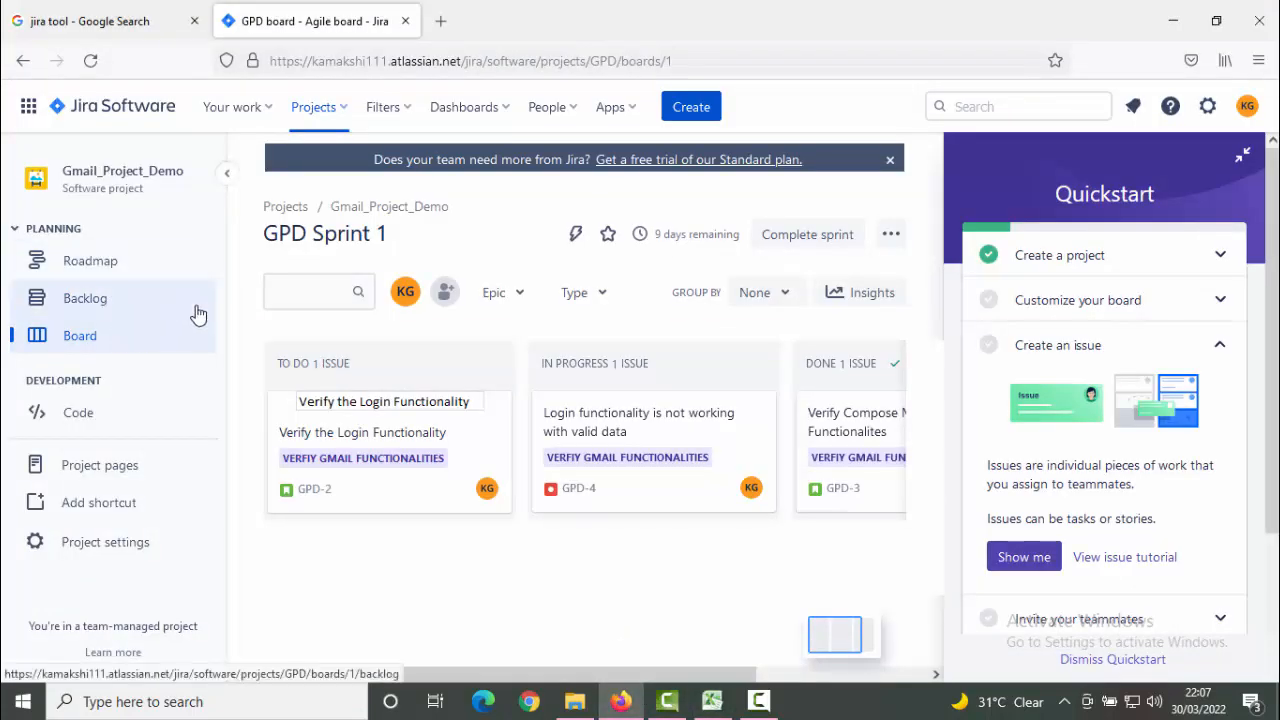
{"action": "left_click", "coordinate": [637, 108]}
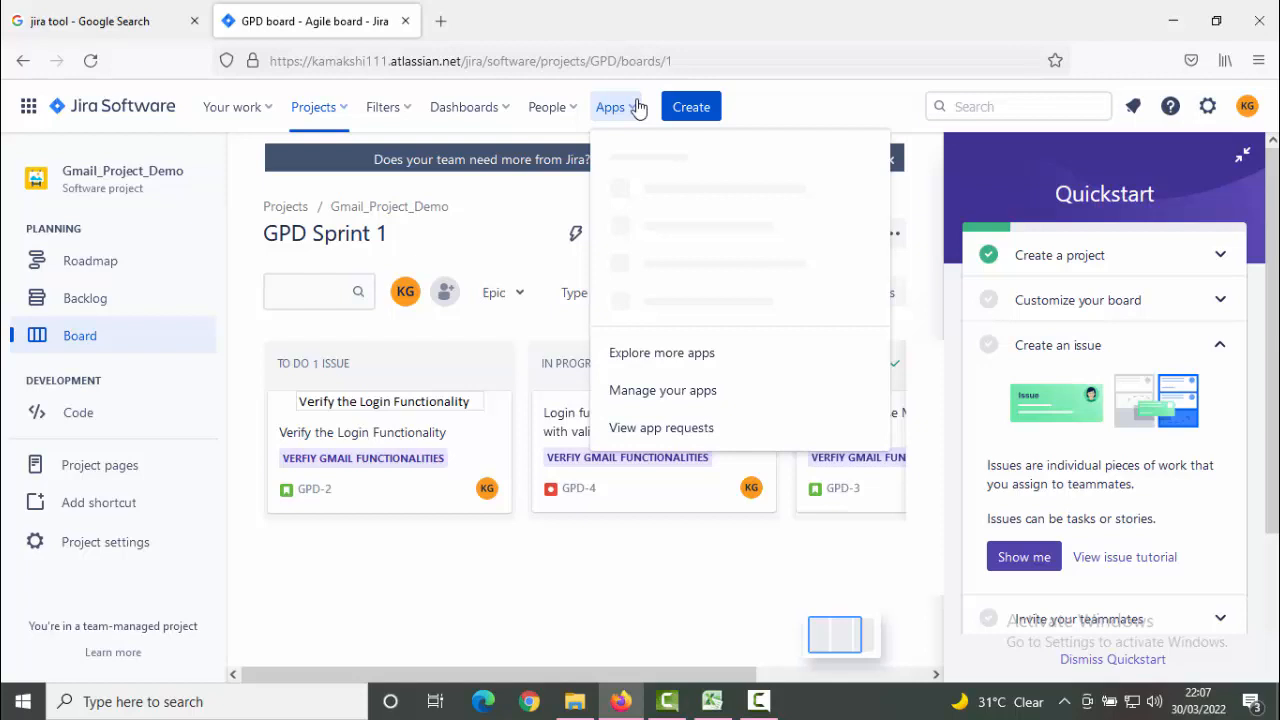
{"action": "left_click", "coordinate": [720, 368]}
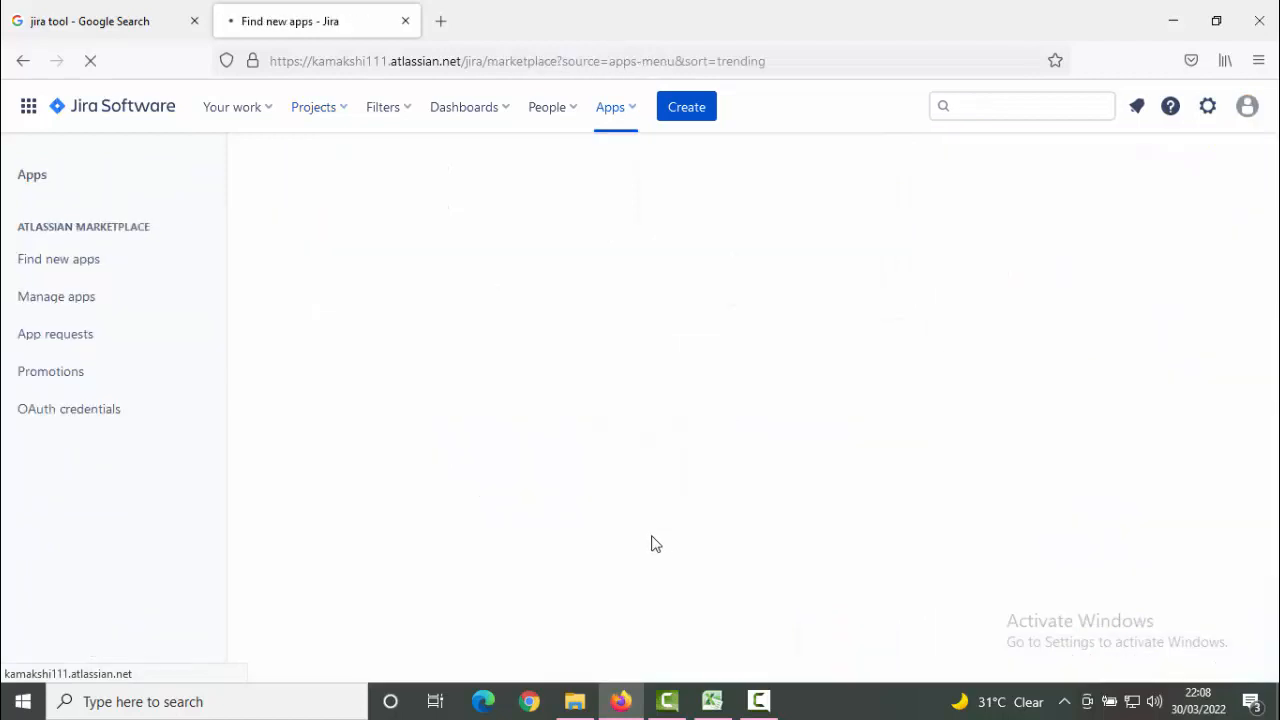
{"action": "type", "text": "z"}
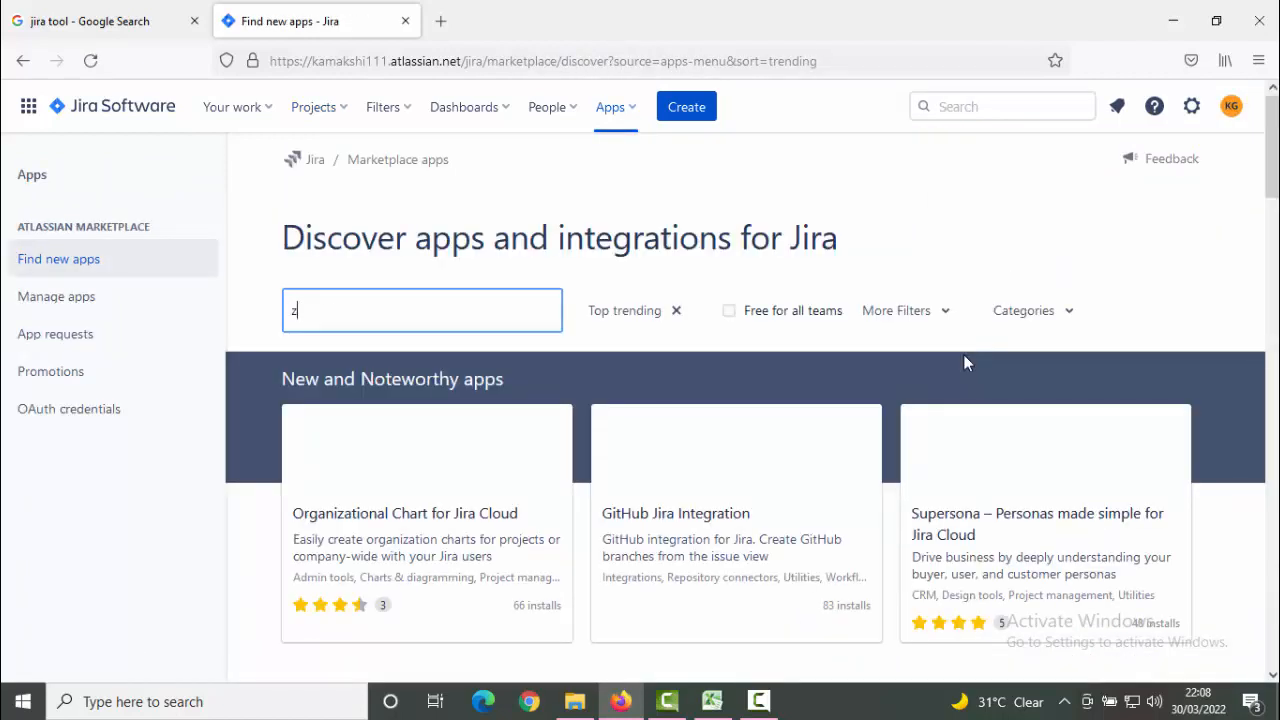
{"action": "type", "text": "ephyr"}
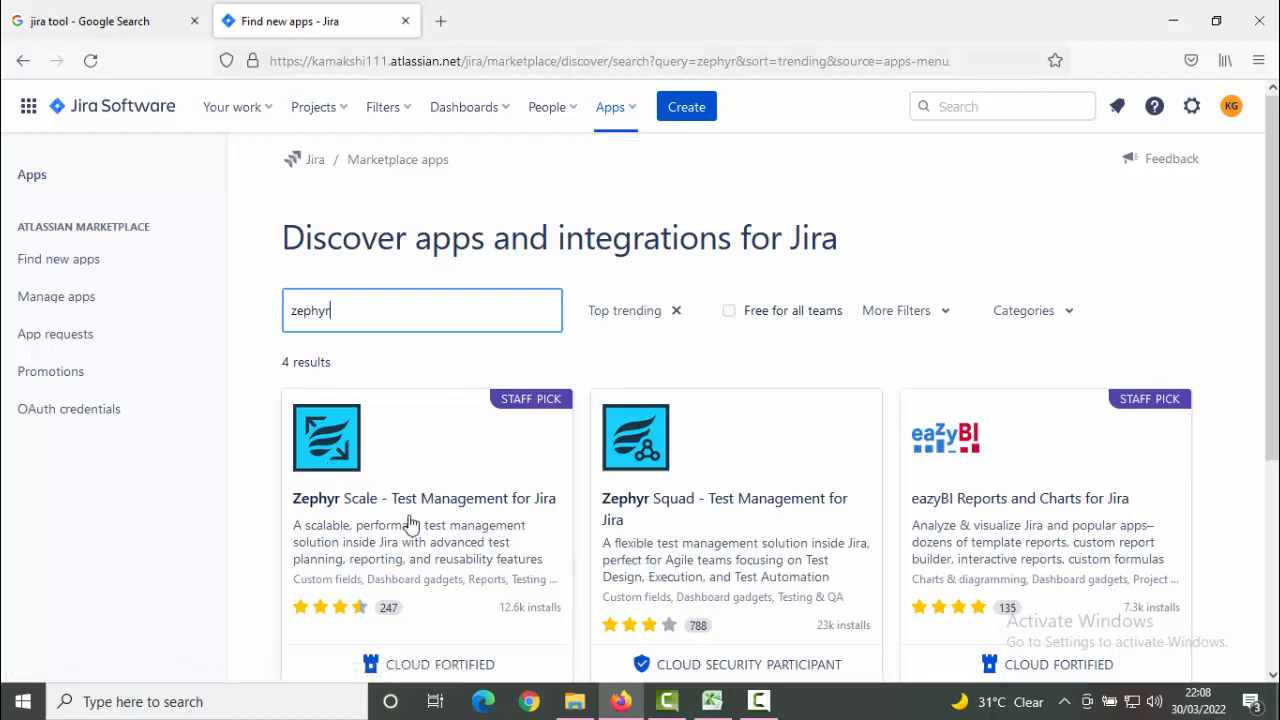
Step: Add Zephyr Scale - Test Management for Jira to the site by starting its free trial
{"action": "left_click", "coordinate": [407, 517]}
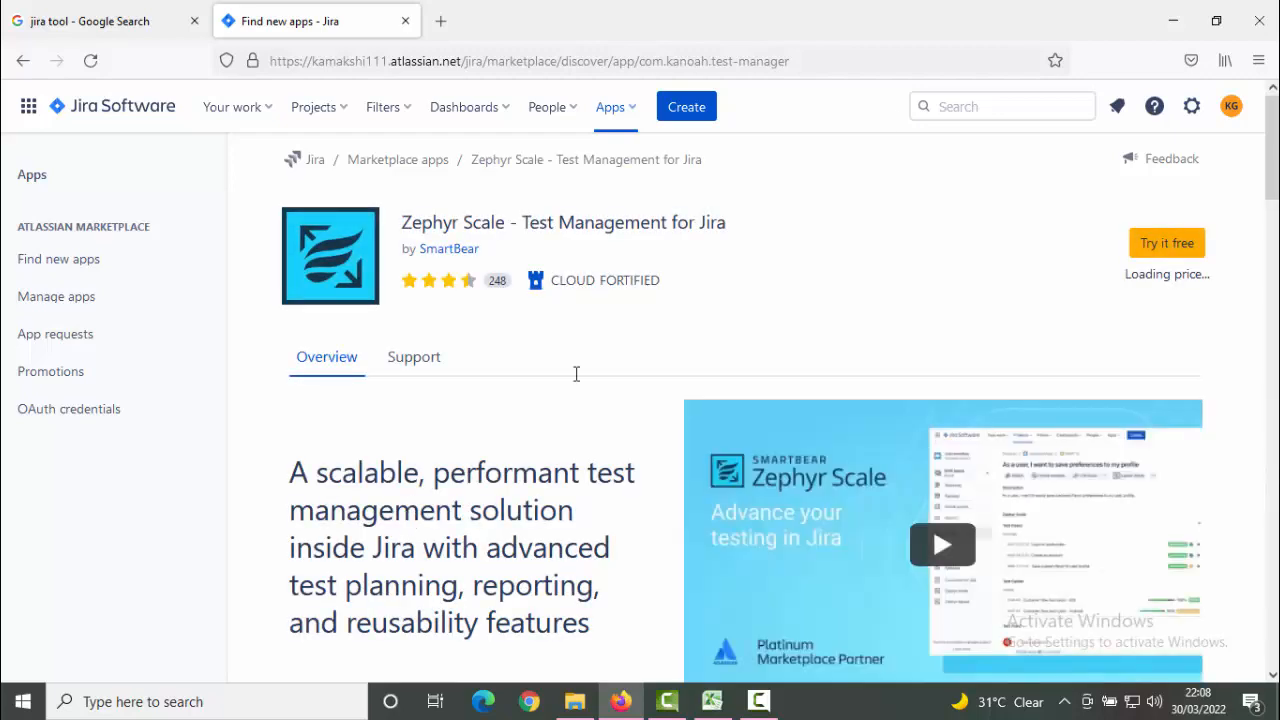
{"action": "left_click", "coordinate": [1151, 236]}
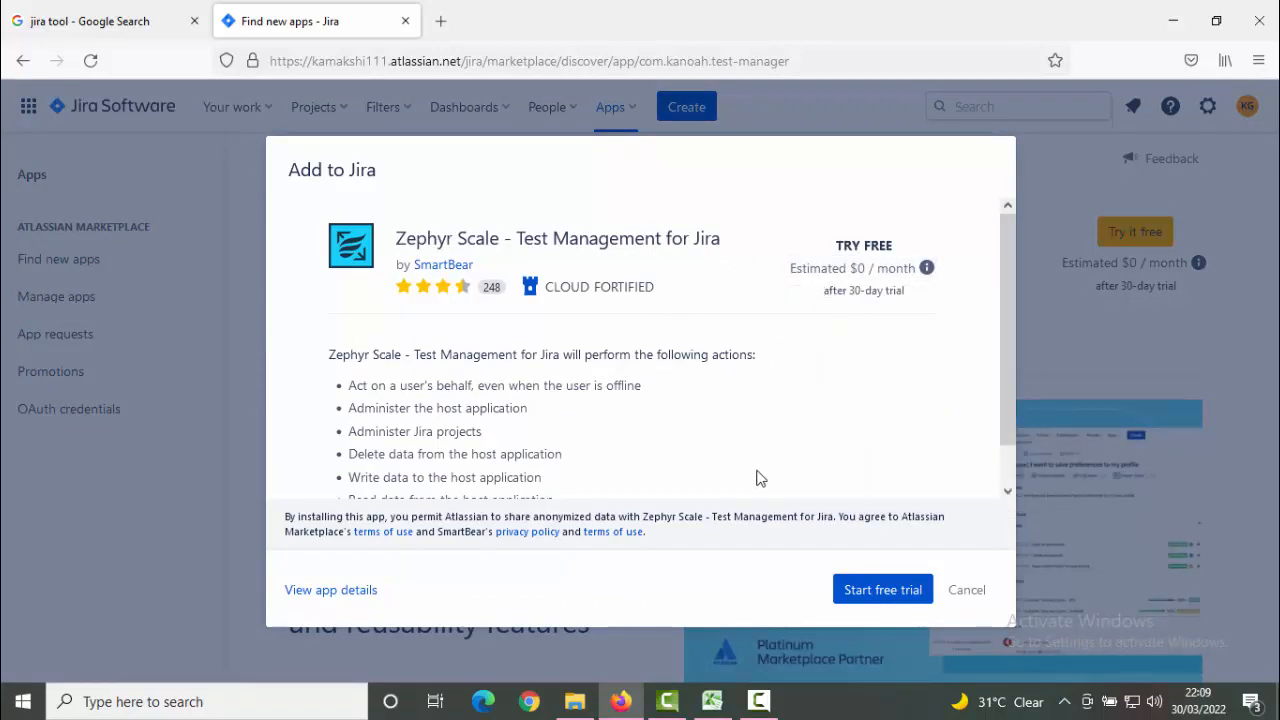
{"action": "left_click", "coordinate": [911, 589]}
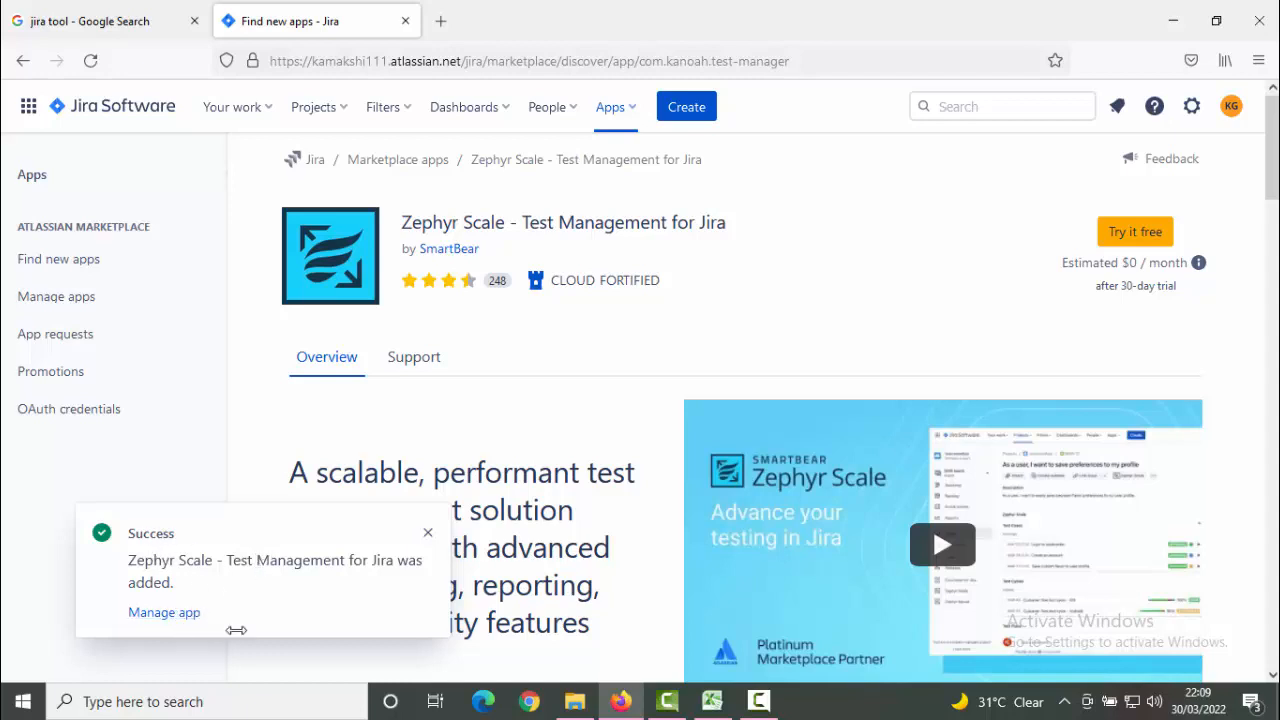
Step: Return to the Gmail_Project_Demo board, open Zephyr Scale and enable it for the project through its settings page
{"action": "left_click", "coordinate": [24, 61]}
{"action": "left_click", "coordinate": [24, 61]}
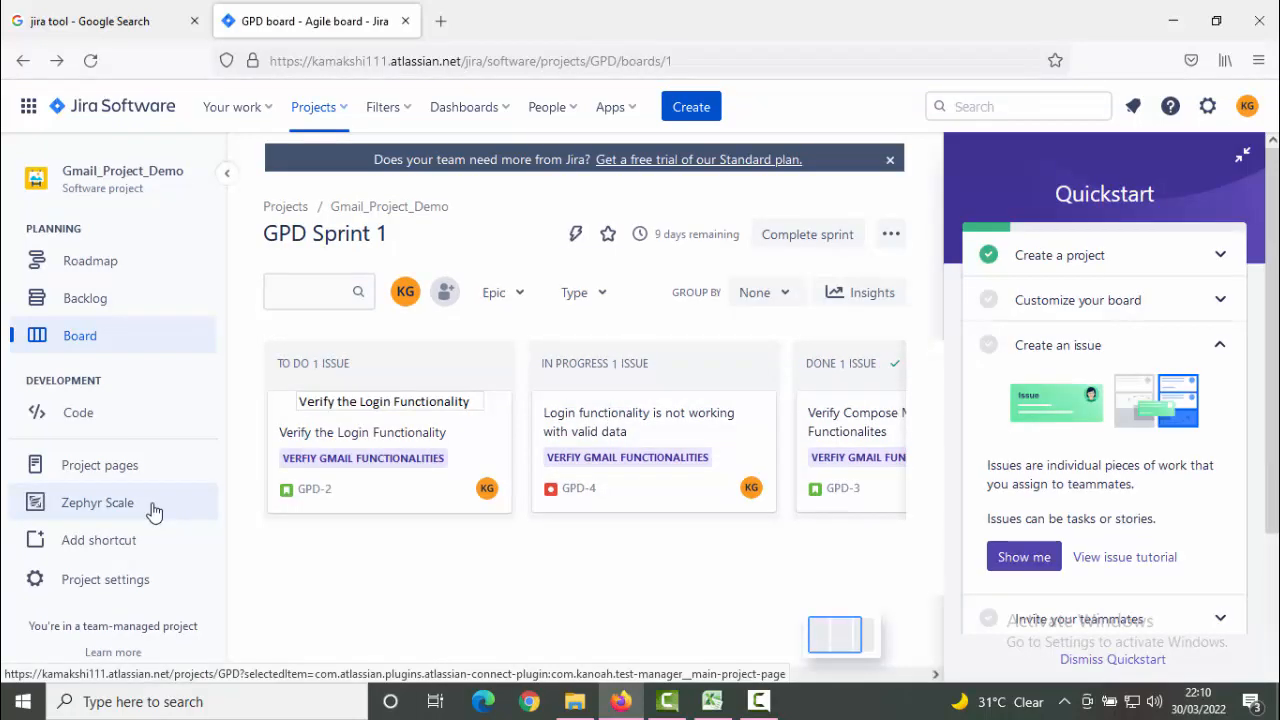
{"action": "left_click", "coordinate": [150, 506]}
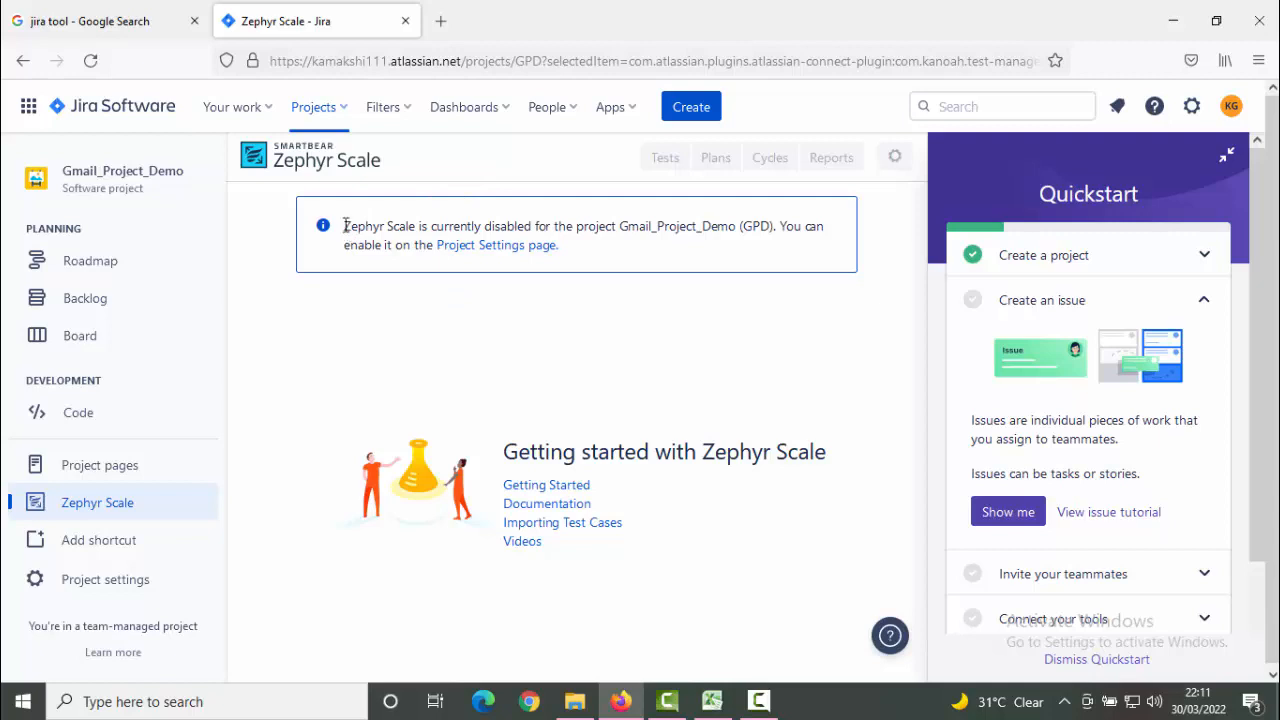
{"action": "left_click_drag", "start_coordinate": [344, 226], "coordinate": [561, 252]}
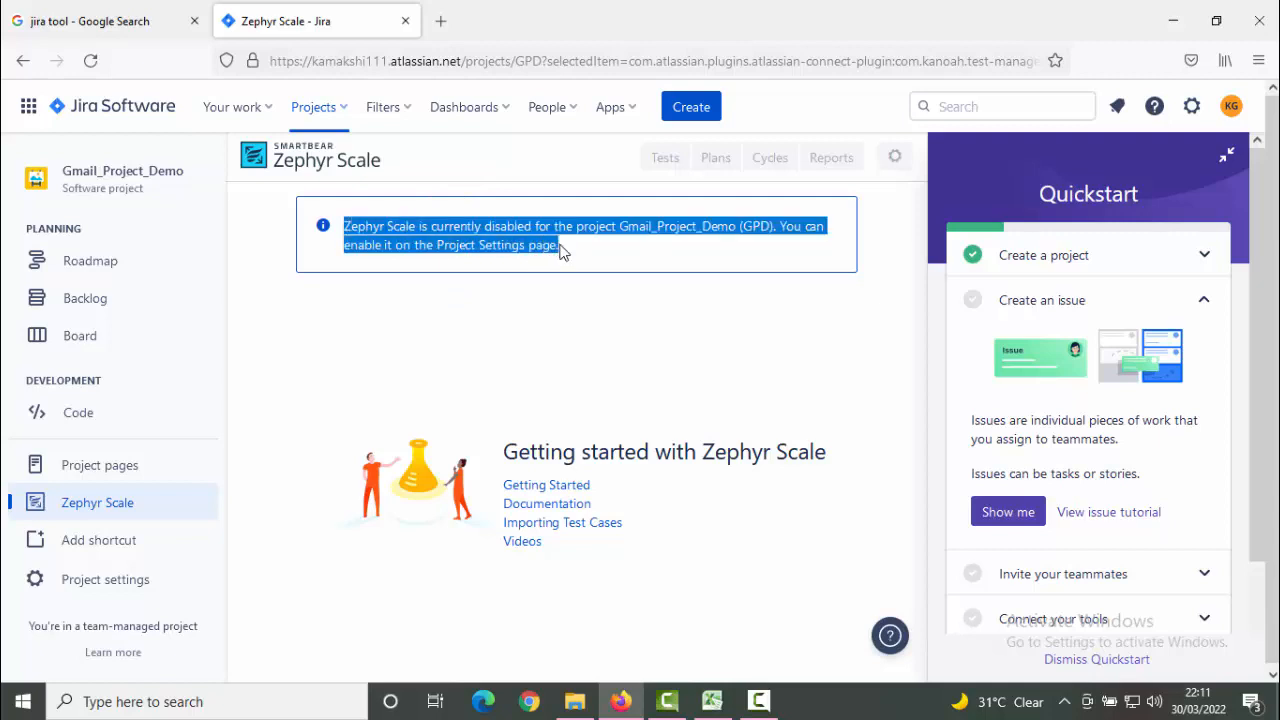
{"action": "left_click", "coordinate": [582, 252]}
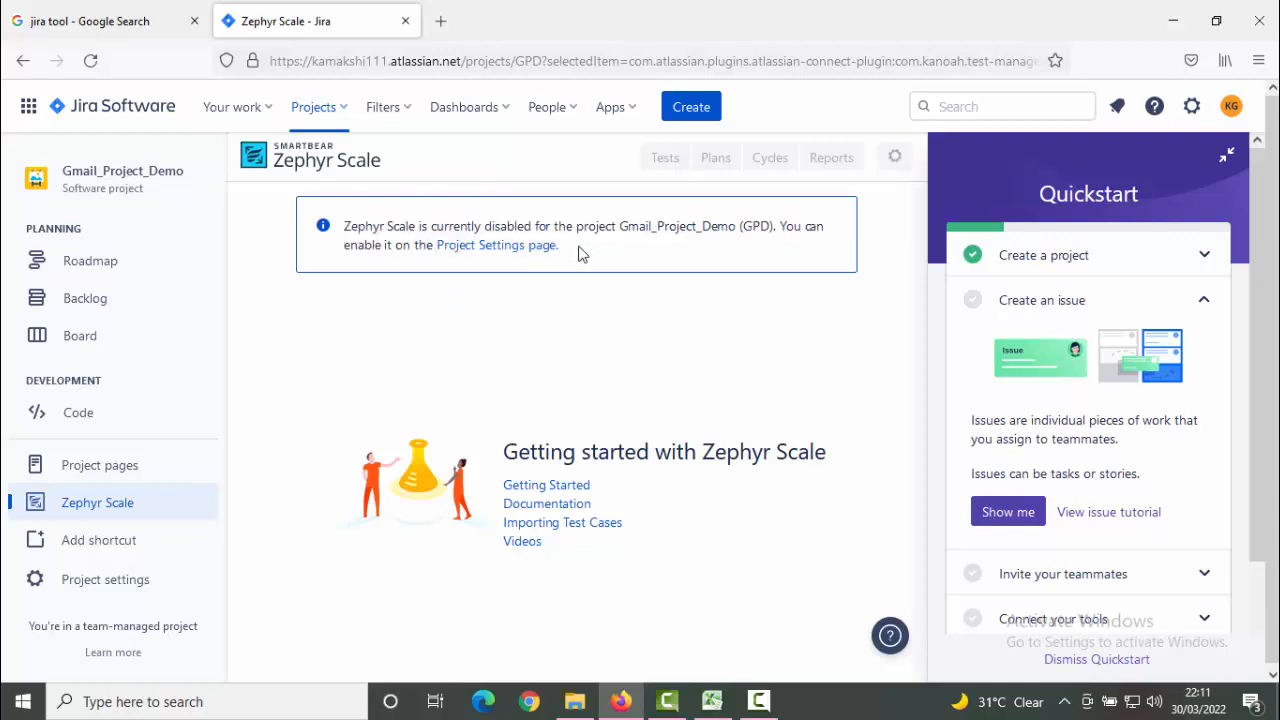
{"action": "left_click", "coordinate": [554, 257]}
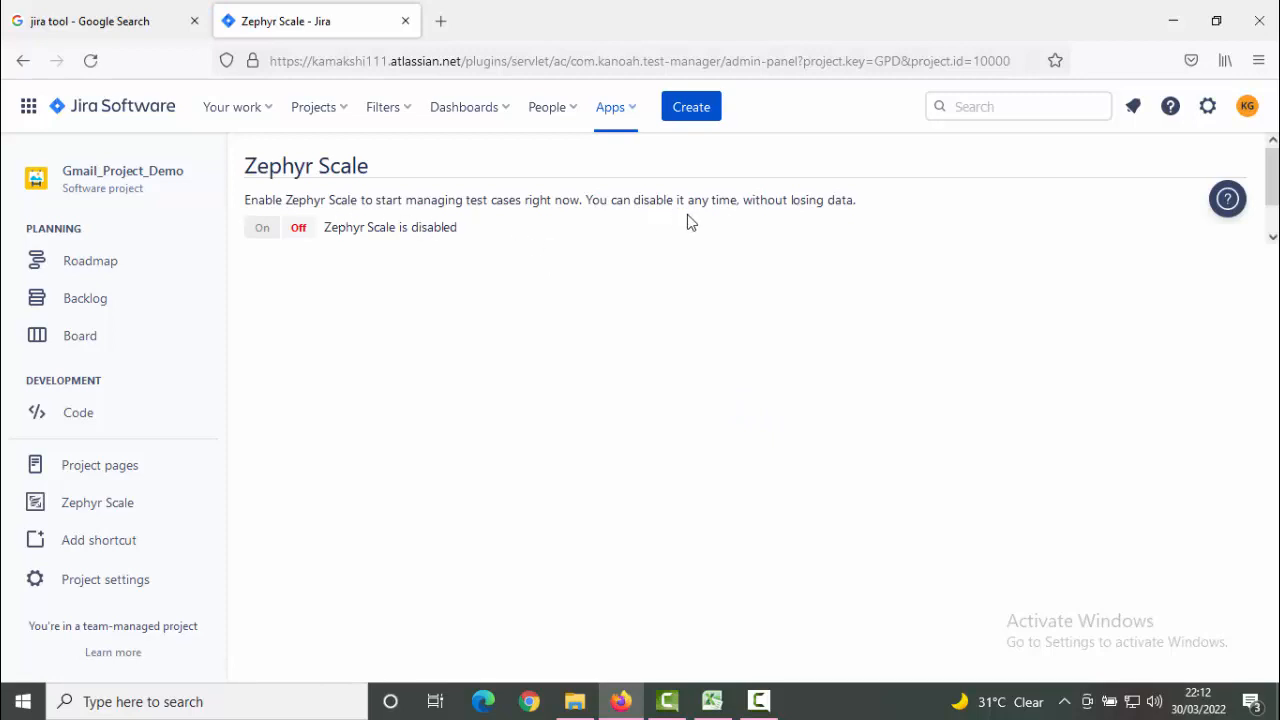
{"action": "left_click", "coordinate": [262, 229]}
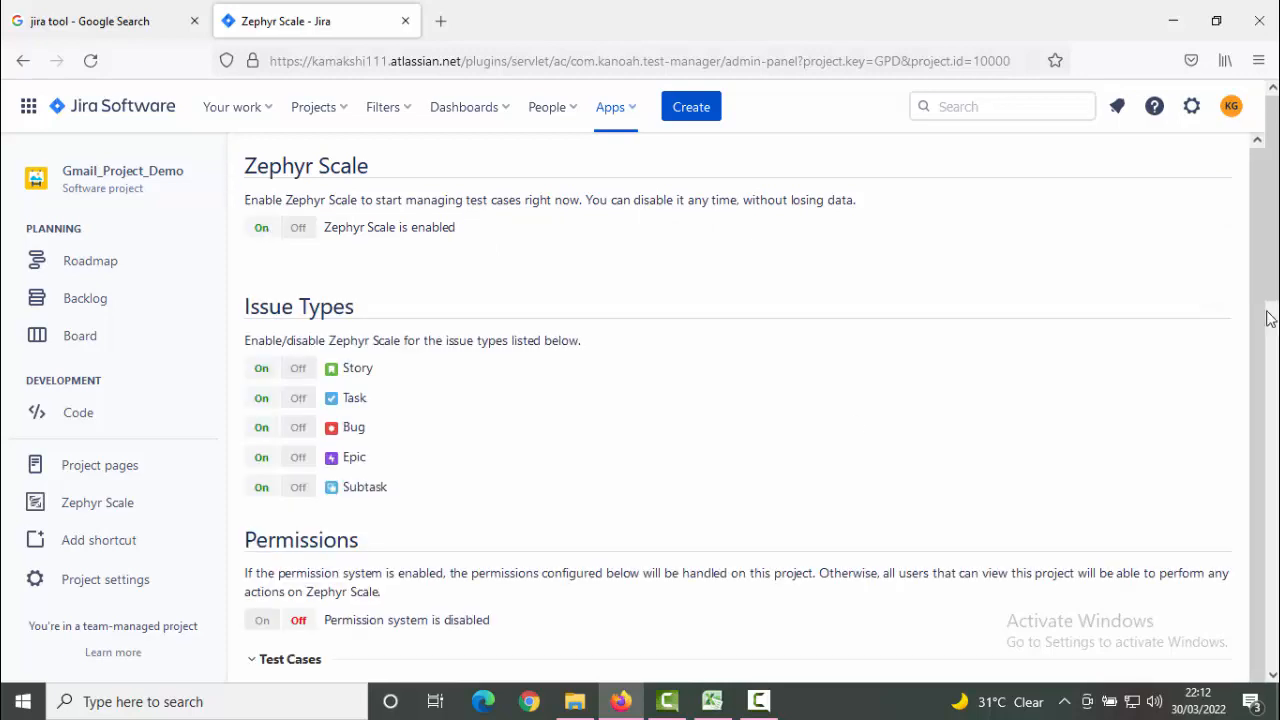
Step: Enable the Zephyr Scale permission system for the project
{"action": "left_click_drag", "start_coordinate": [1272, 234], "coordinate": [1206, 254]}
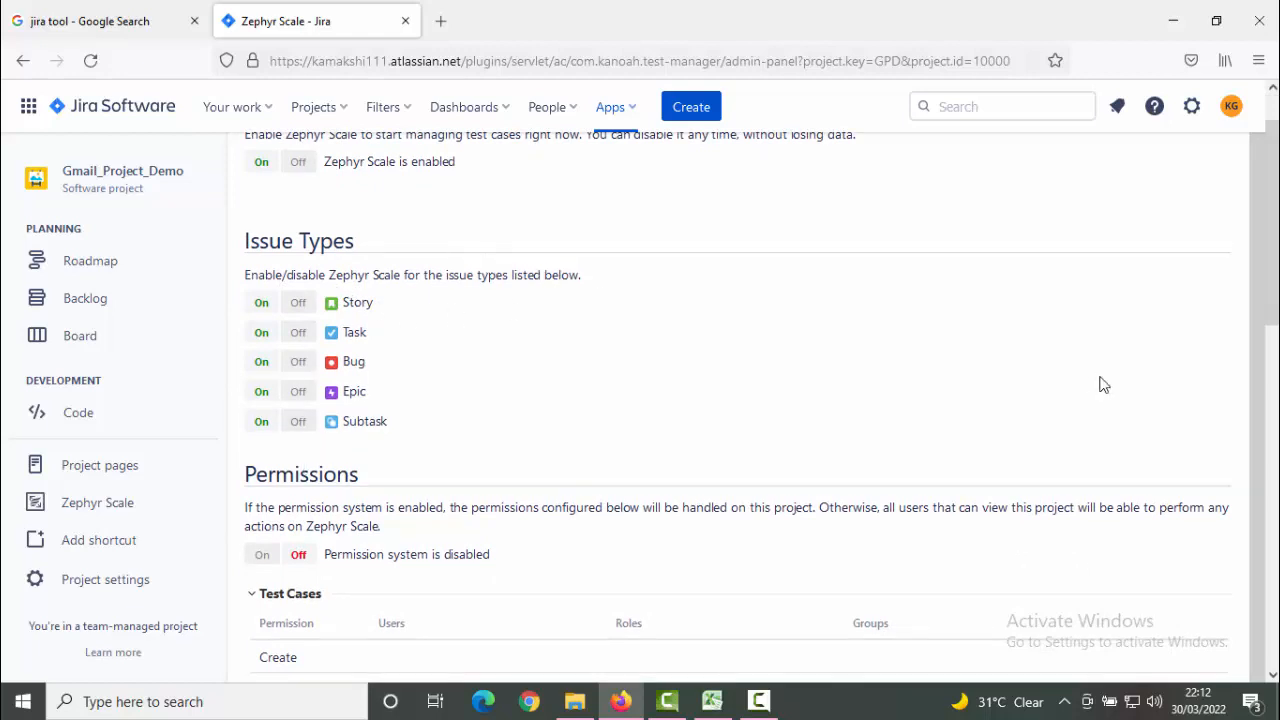
{"action": "scroll", "coordinate": [1272, 250], "scroll_direction": "down", "scroll_amount": 3}
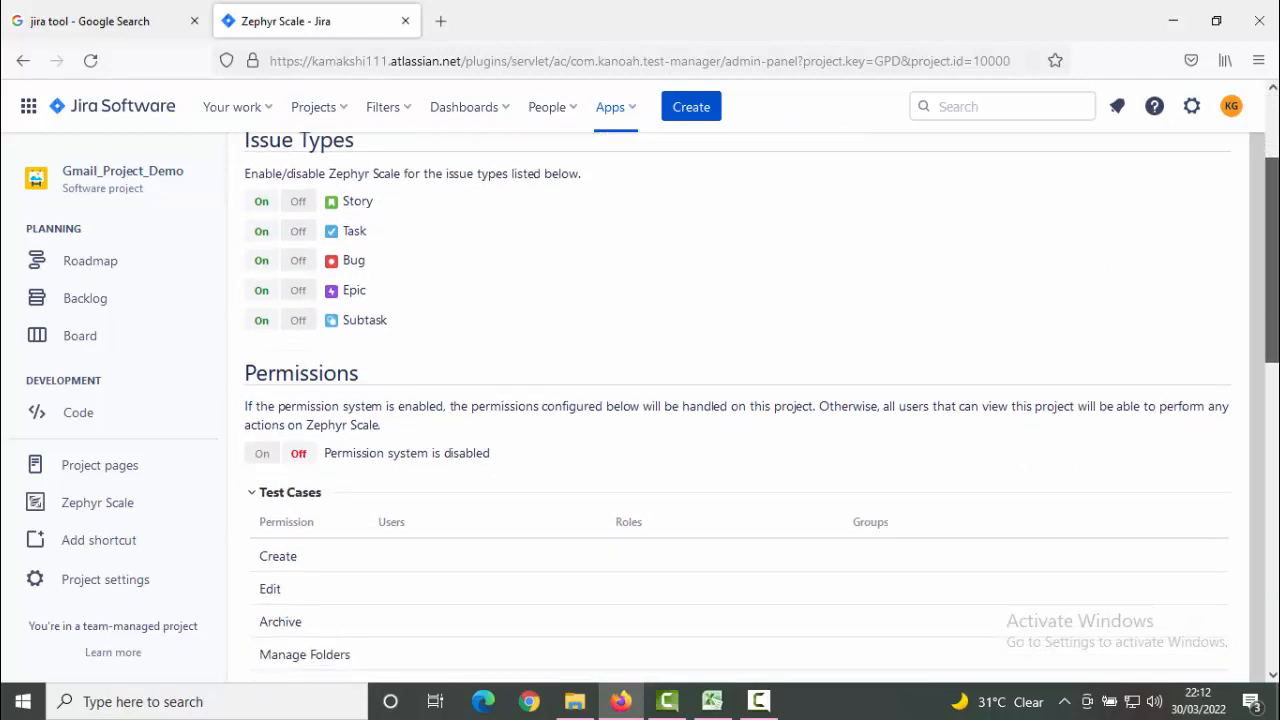
{"action": "scroll", "coordinate": [1272, 300], "scroll_direction": "down", "scroll_amount": 2}
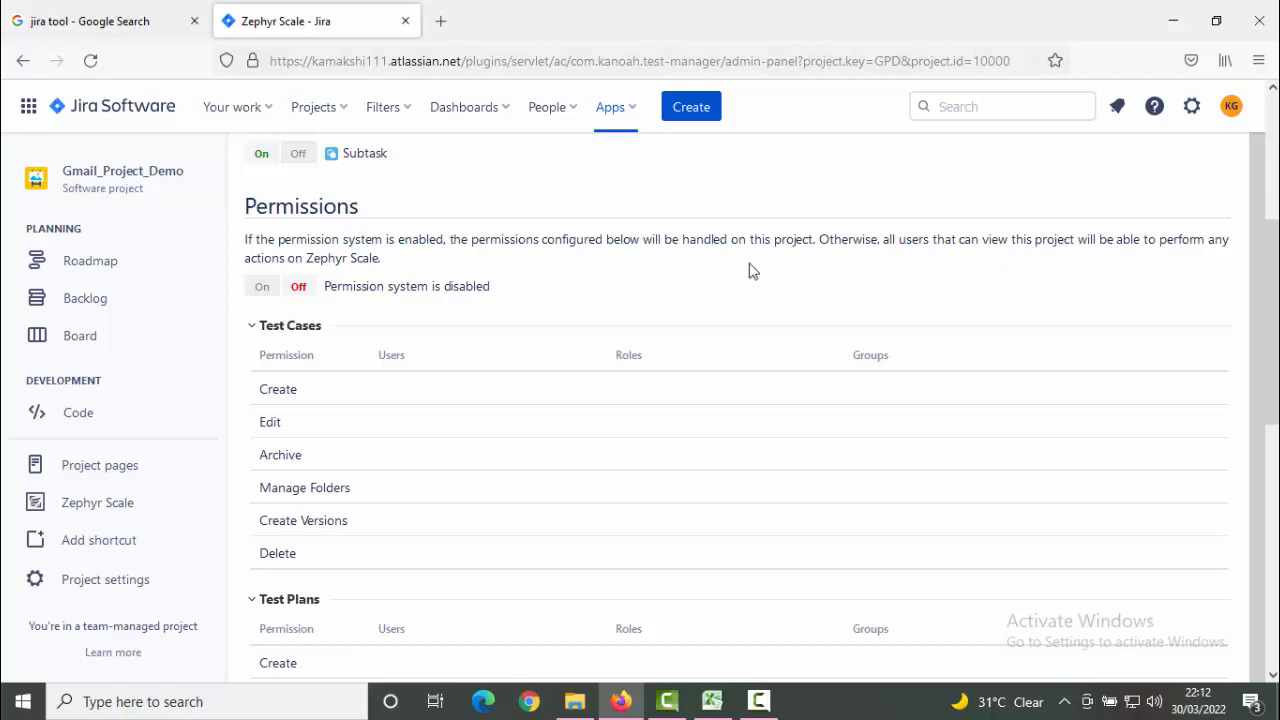
{"action": "left_click", "coordinate": [261, 288]}
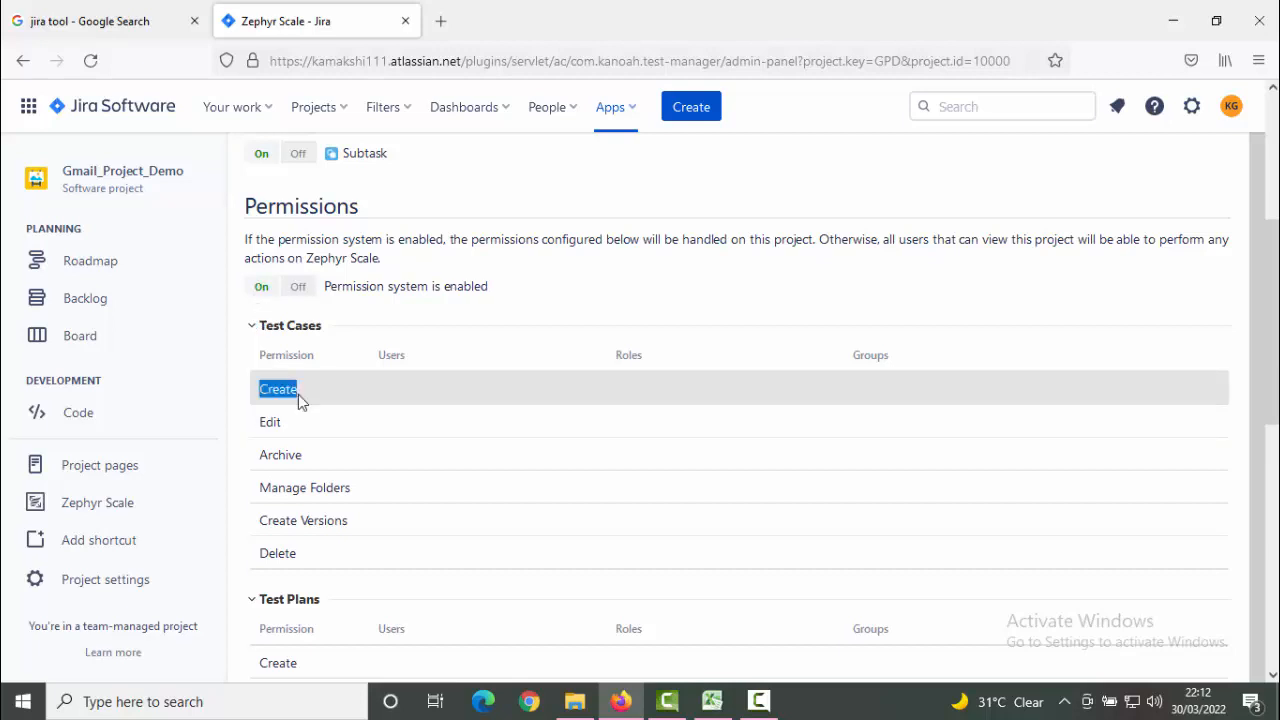
Step: Assign the account's own user to the Test Cases and Test Plans permissions, starting with Create under Test Cases
{"action": "left_click", "coordinate": [358, 388]}
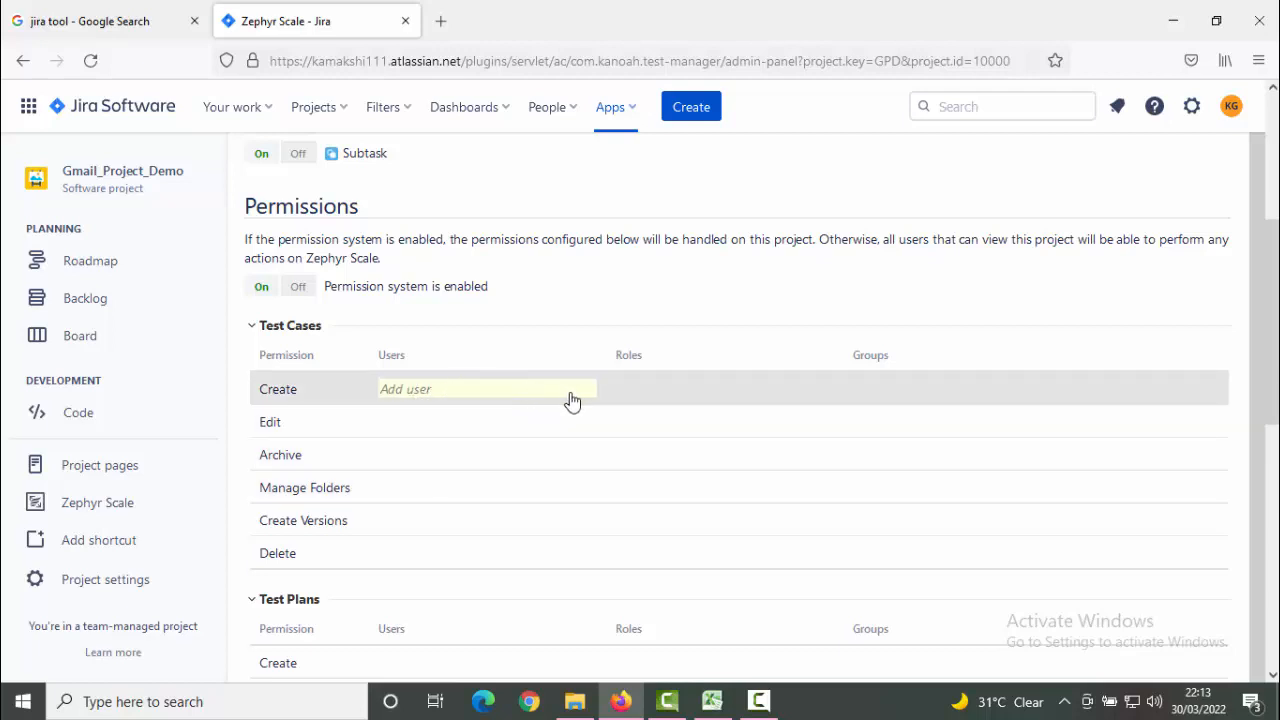
{"action": "left_click", "coordinate": [458, 390]}
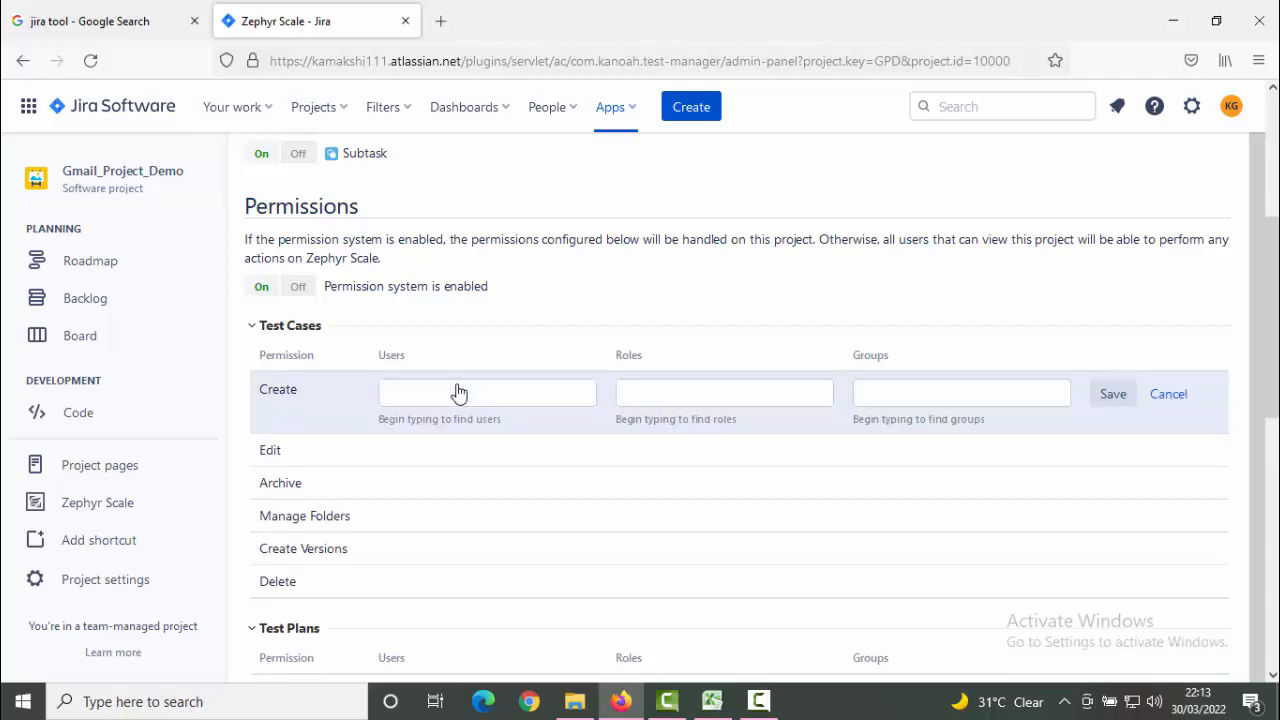
{"action": "left_click", "coordinate": [459, 385]}
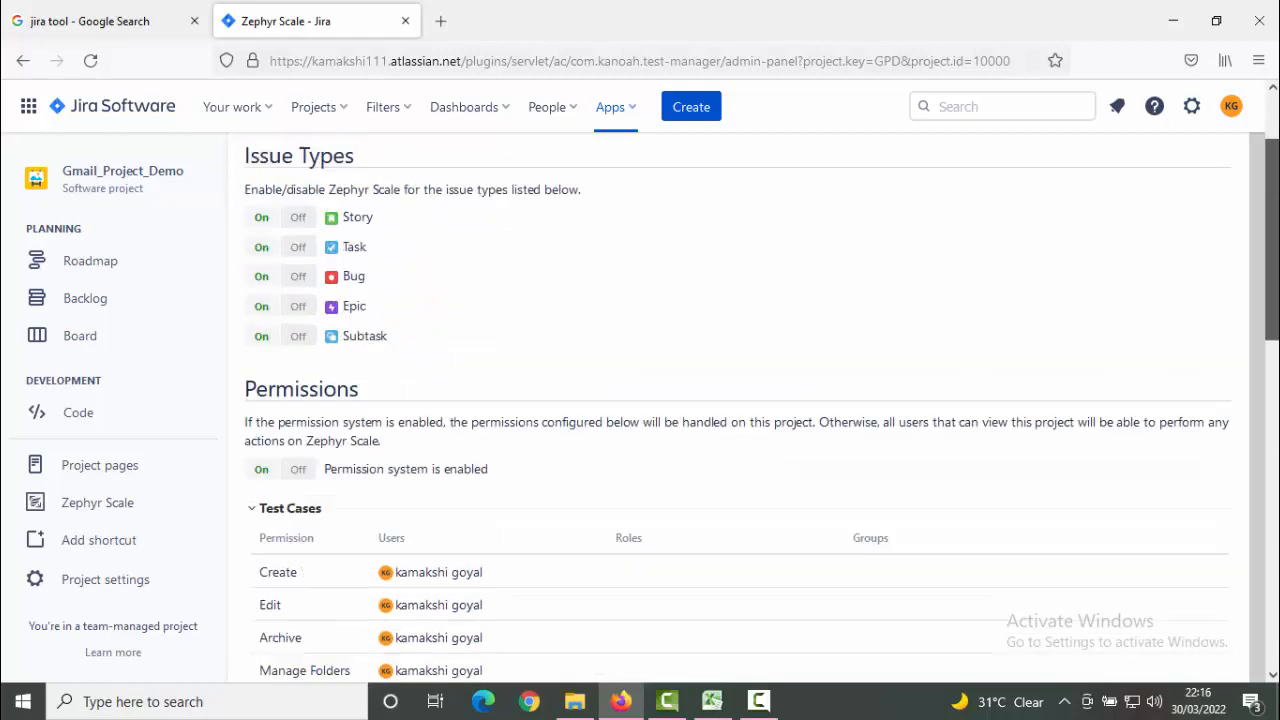
{"action": "scroll", "coordinate": [1220, 194], "scroll_direction": "up", "scroll_amount": 2}
{"action": "scroll", "coordinate": [715, 350], "scroll_direction": "down", "scroll_amount": 4}
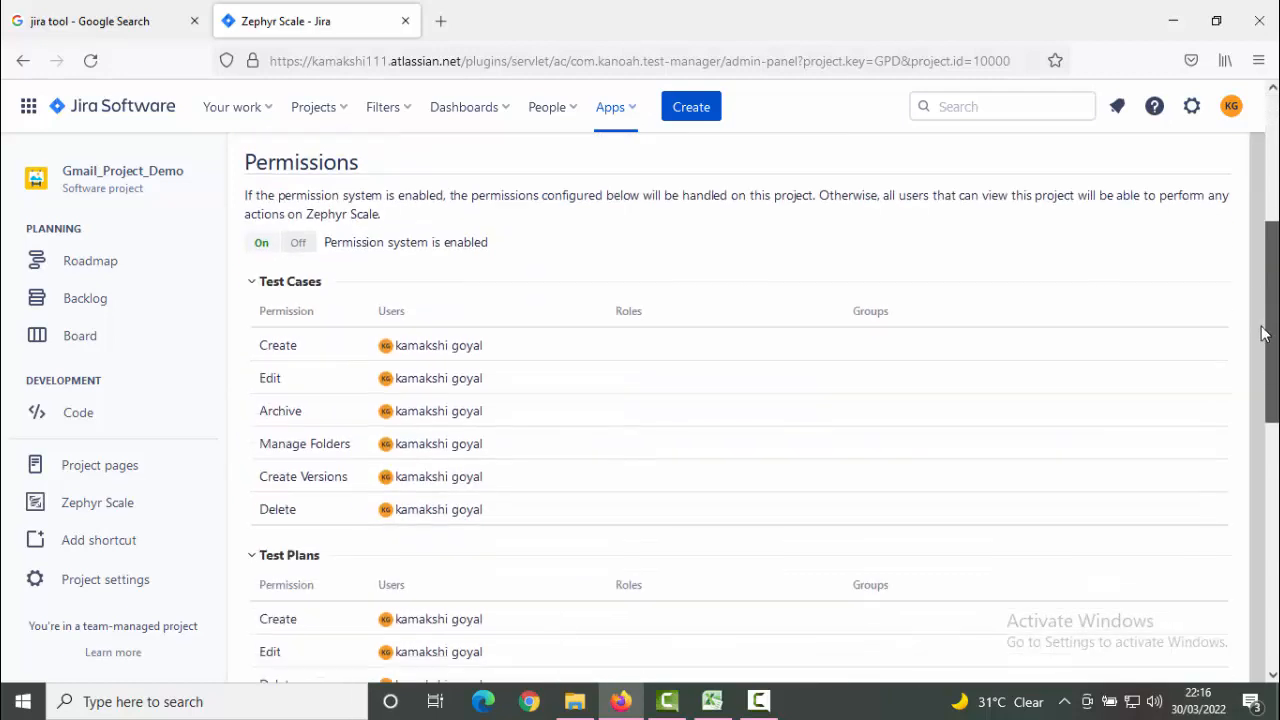
Step: Add the Administrator role to the Create and Edit permissions under Test Cases
{"action": "left_click", "coordinate": [685, 337]}
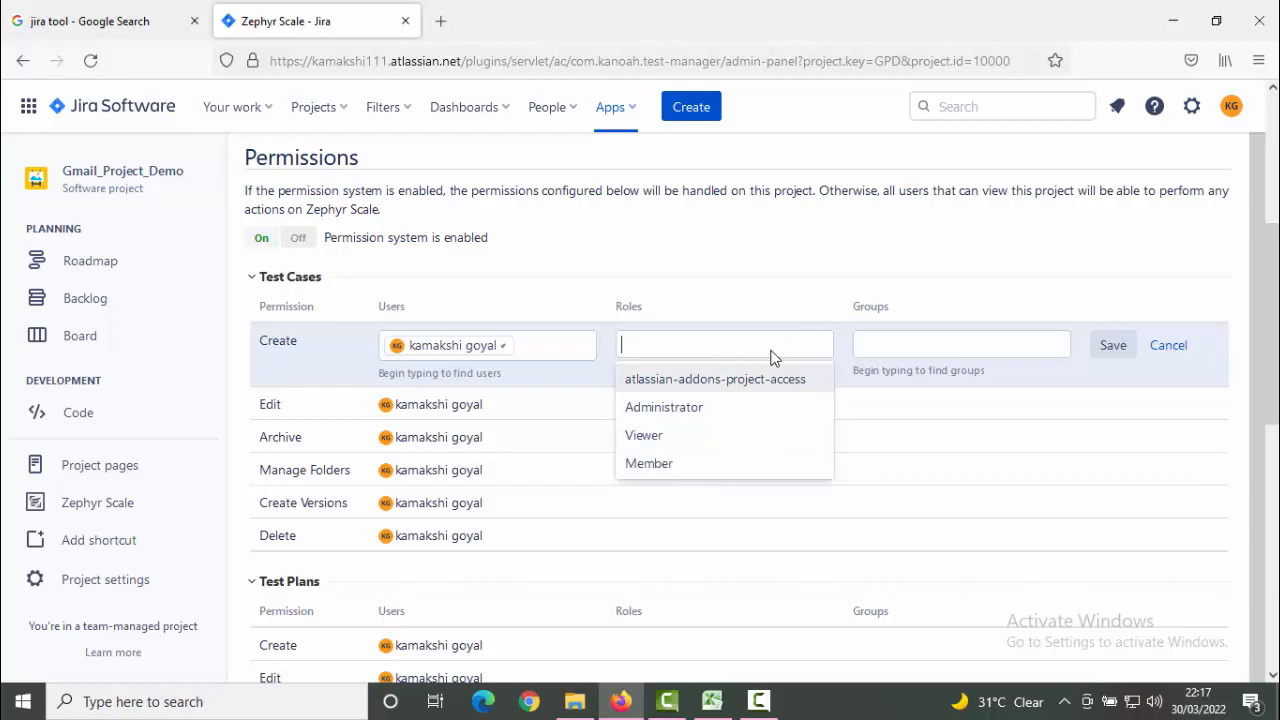
{"action": "left_click", "coordinate": [708, 408]}
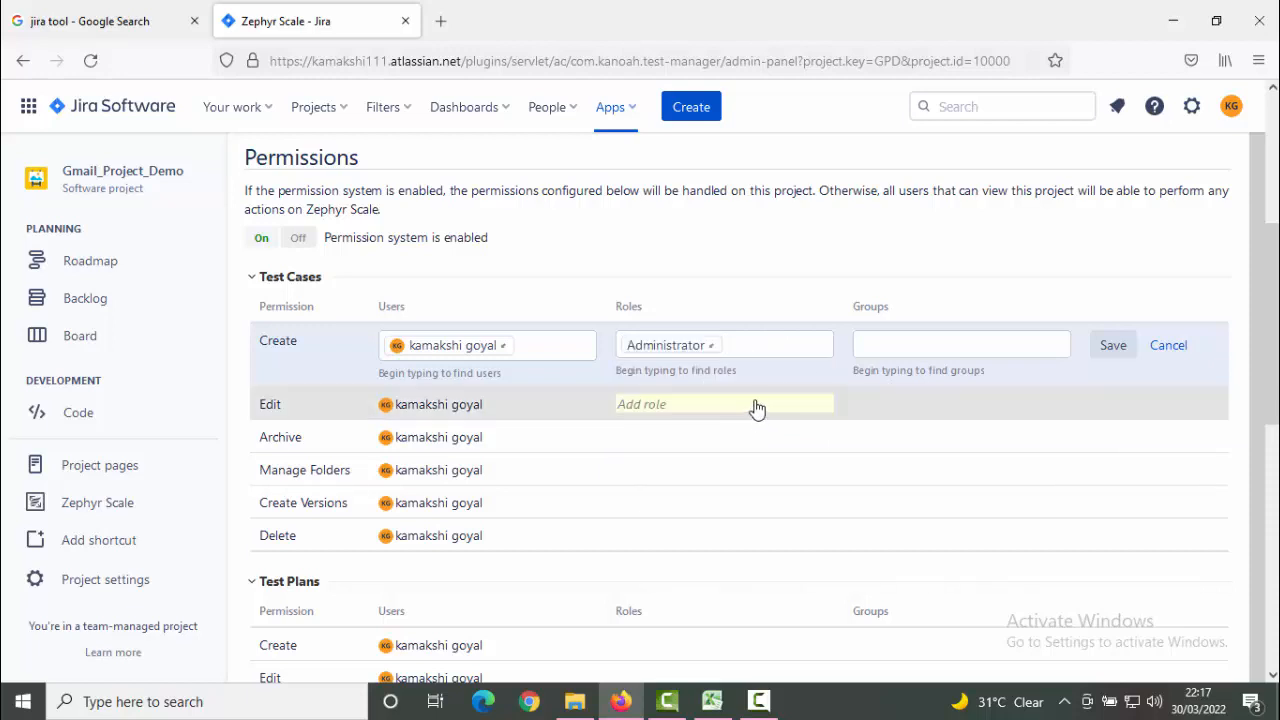
{"action": "left_click", "coordinate": [757, 408]}
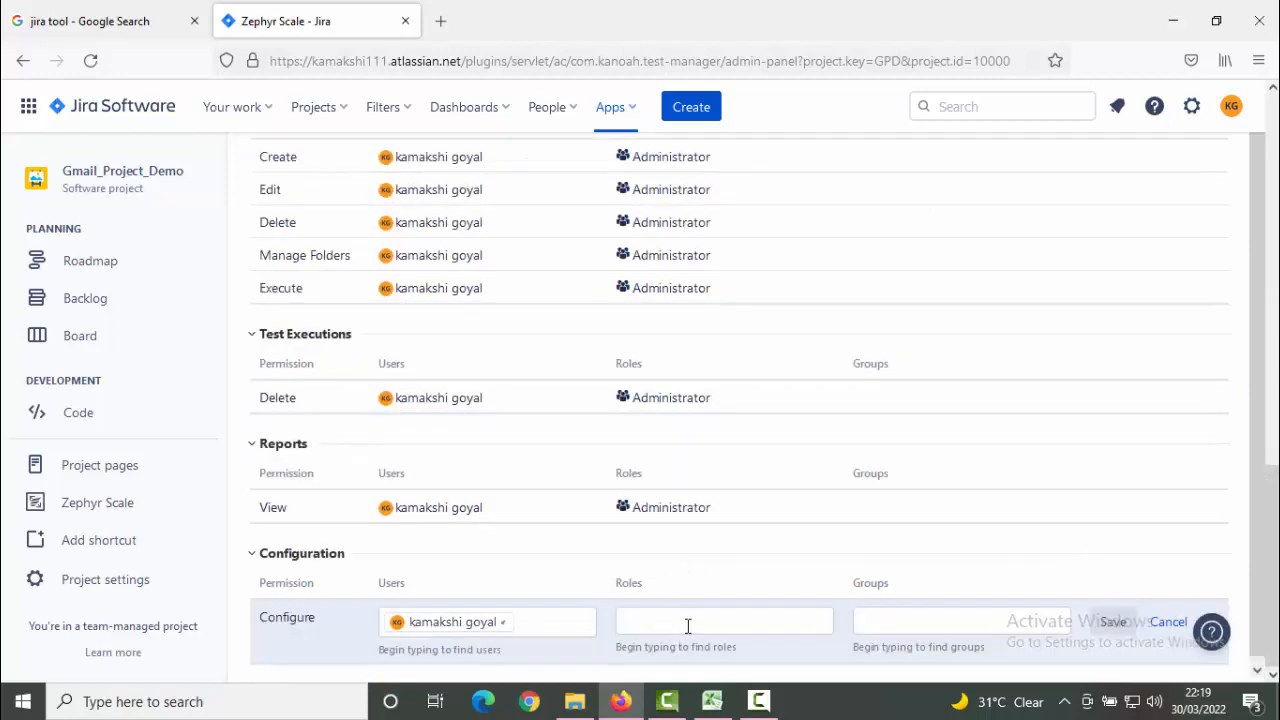
Step: Add the Administrator role to the Configure permission under Configuration and save it
{"action": "left_click", "coordinate": [688, 622]}
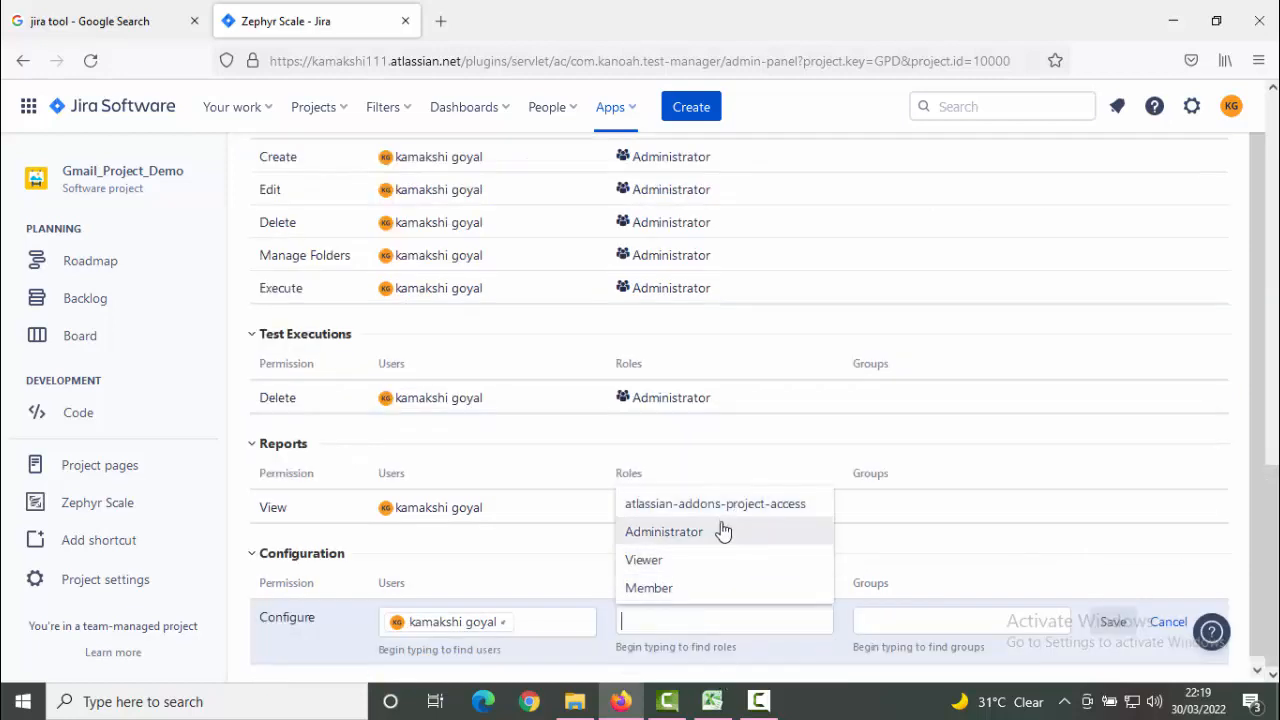
{"action": "double_click", "coordinate": [724, 531]}
{"action": "left_click", "coordinate": [727, 566]}
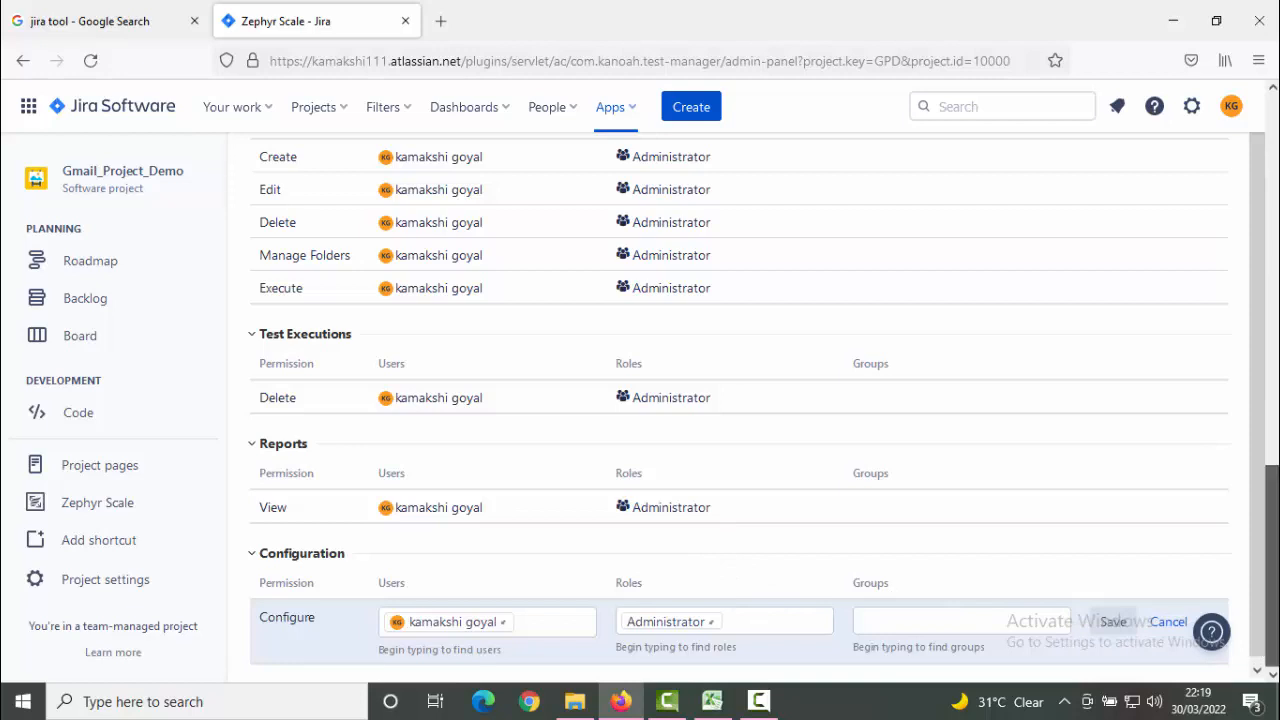
{"action": "left_click_drag", "start_coordinate": [1273, 591], "coordinate": [1273, 338]}
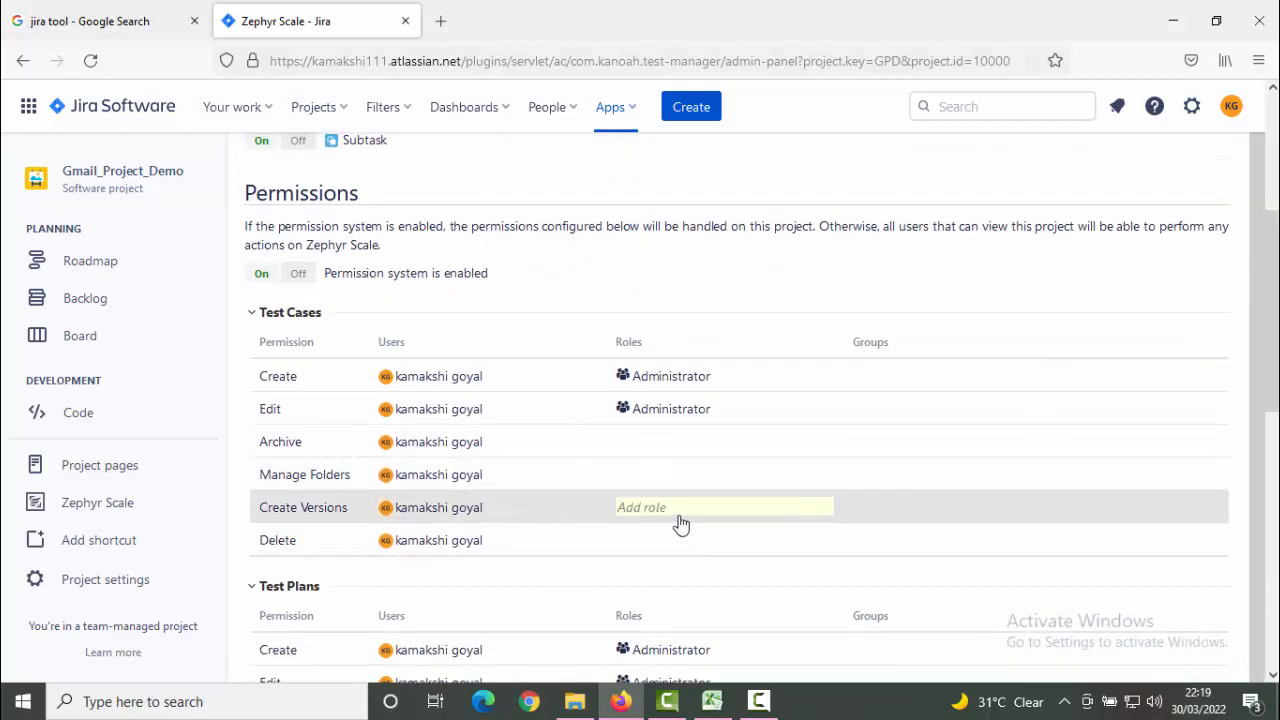
{"action": "scroll", "coordinate": [1240, 566], "scroll_direction": "down", "scroll_amount": 10}
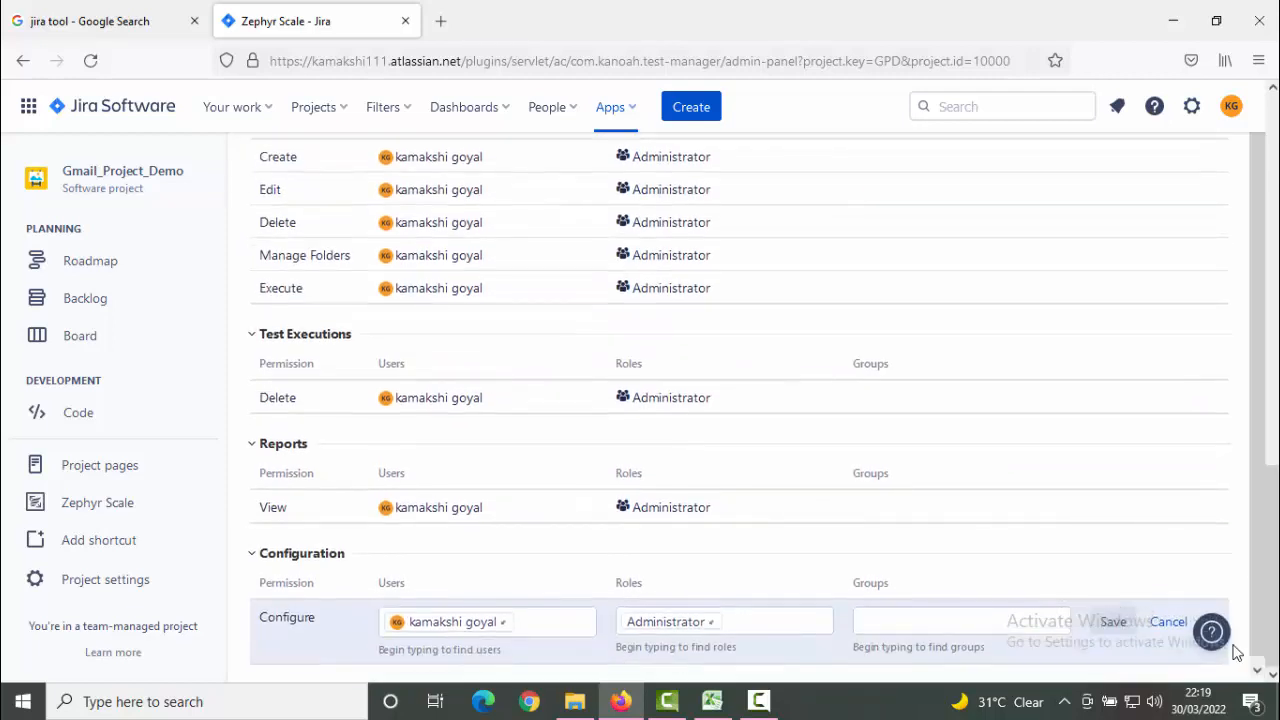
{"action": "left_click", "coordinate": [1114, 622]}
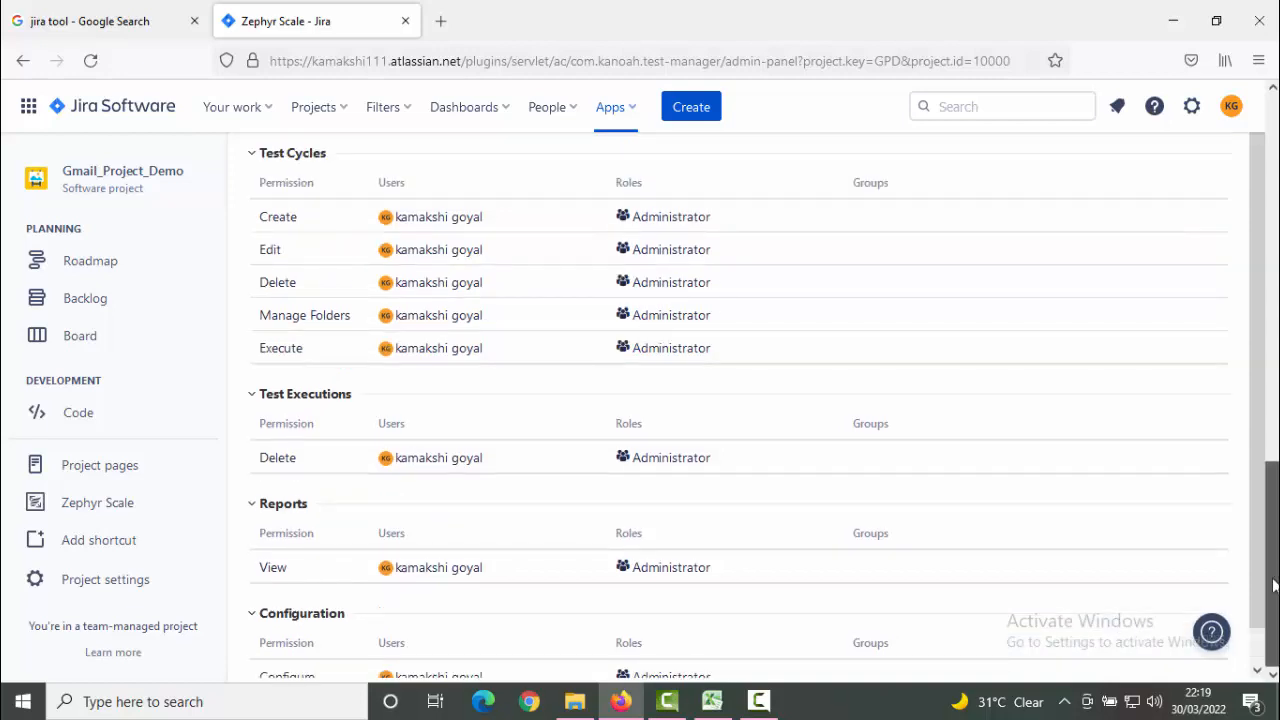
{"action": "left_click_drag", "start_coordinate": [1260, 575], "coordinate": [1262, 506]}
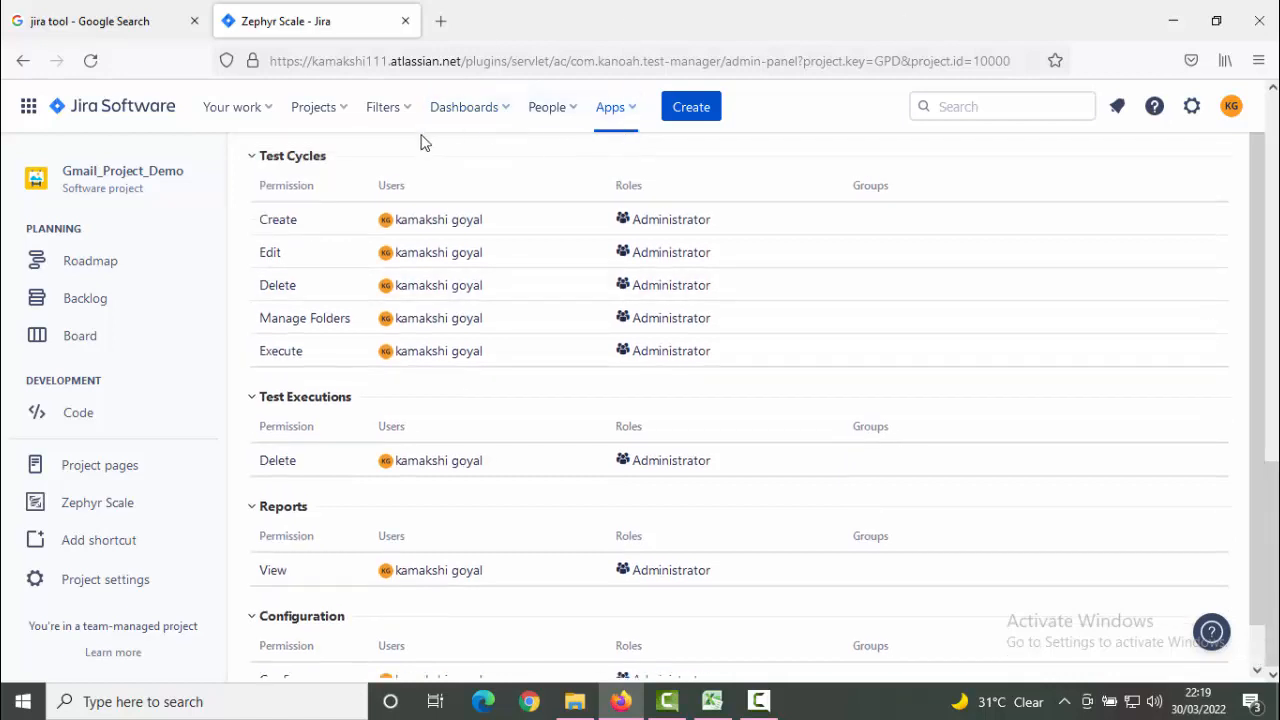
Step: Open the project's Zephyr Scale test cases, check the login test case in the gmail workbook in Excel, and return to Jira
{"action": "left_click", "coordinate": [127, 511]}
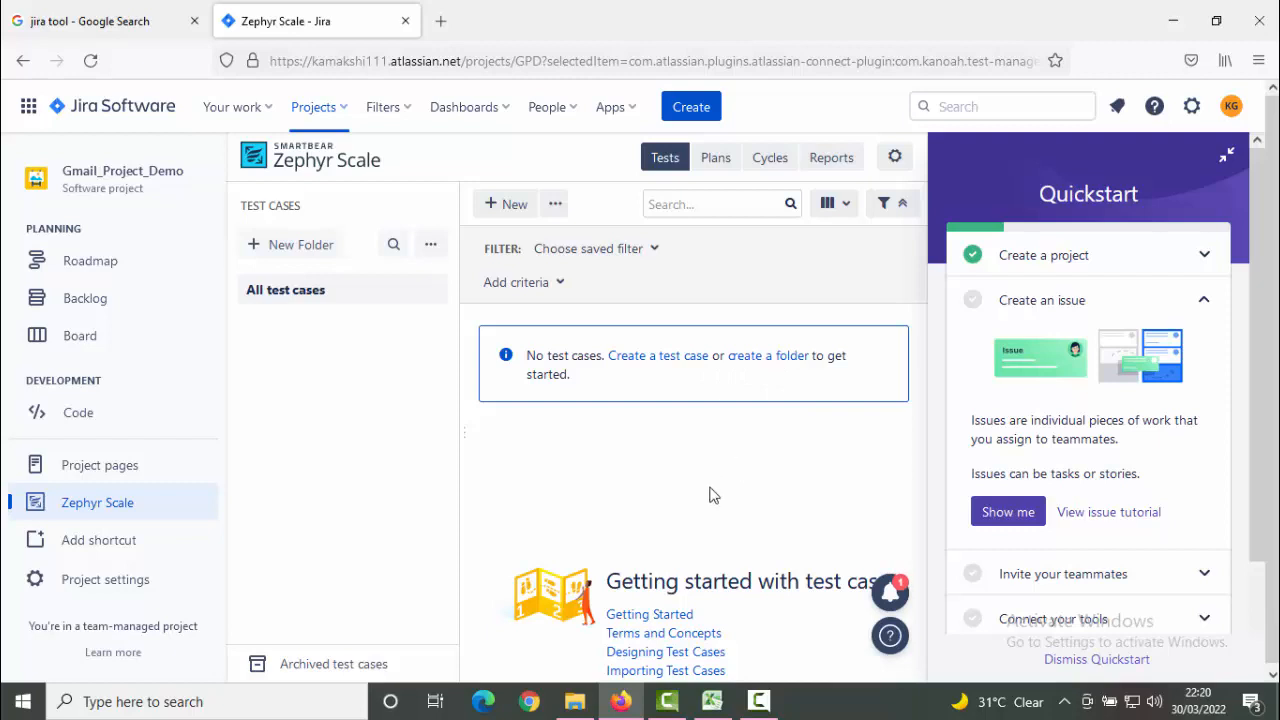
{"action": "left_click", "coordinate": [712, 701]}
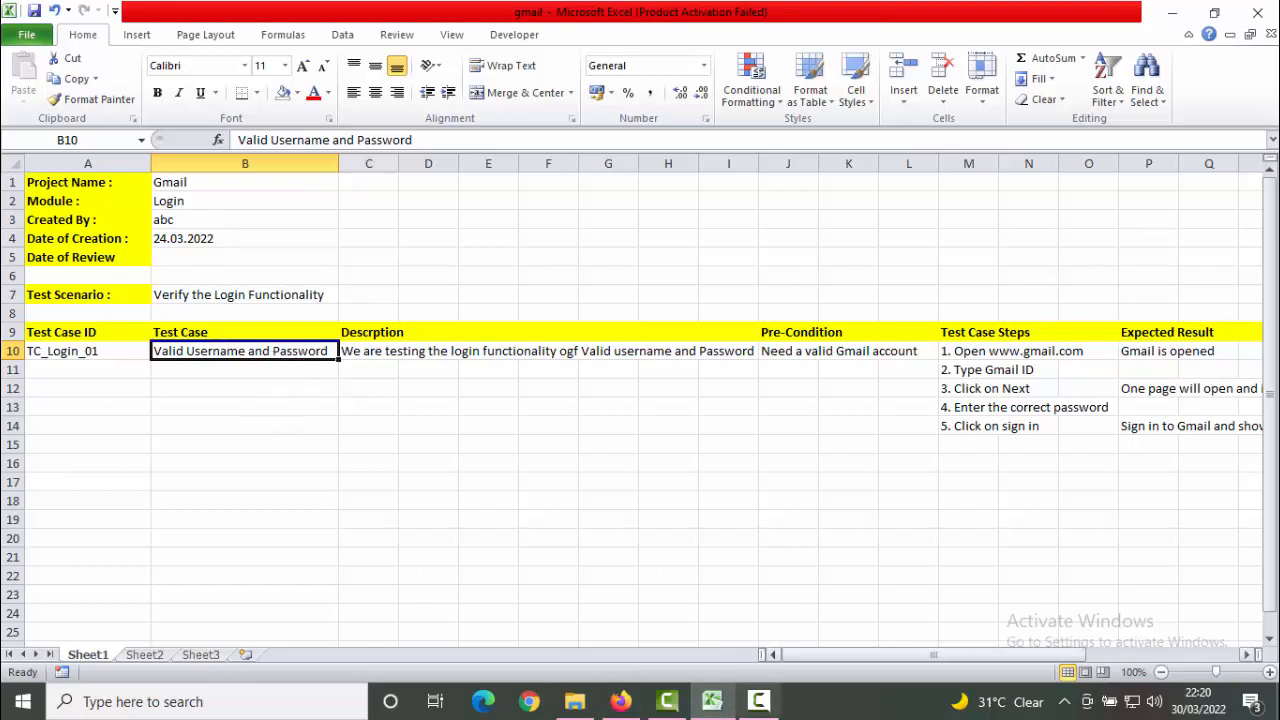
{"action": "left_click", "coordinate": [634, 703]}
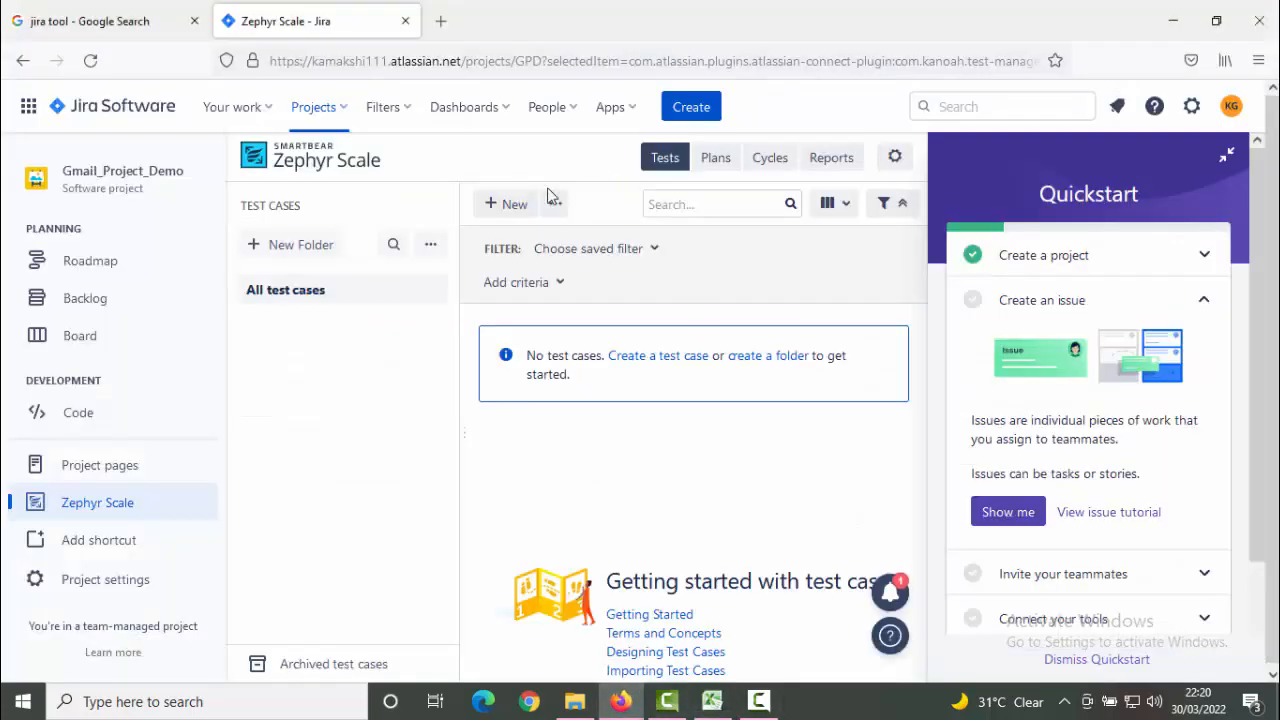
Step: Start a new test case and name it "Valid Username and Password", as listed in the gmail workbook in Excel
{"action": "left_click", "coordinate": [512, 206]}
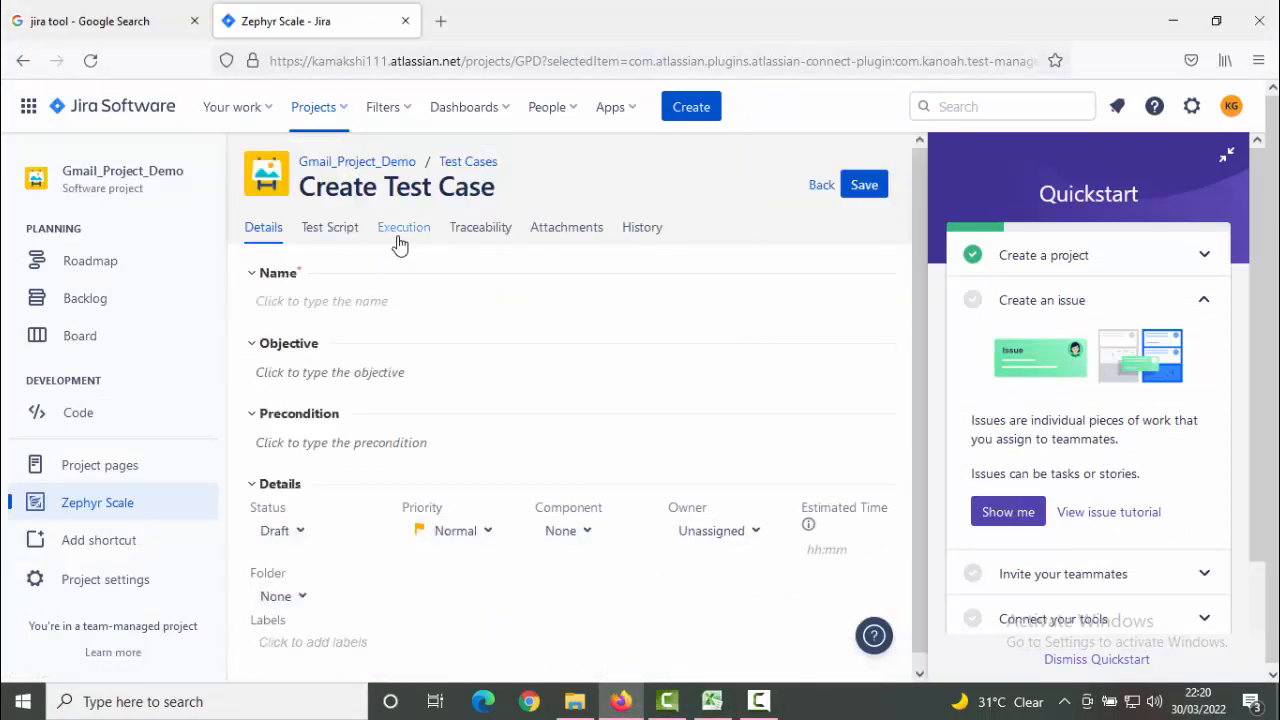
{"action": "left_click", "coordinate": [366, 294]}
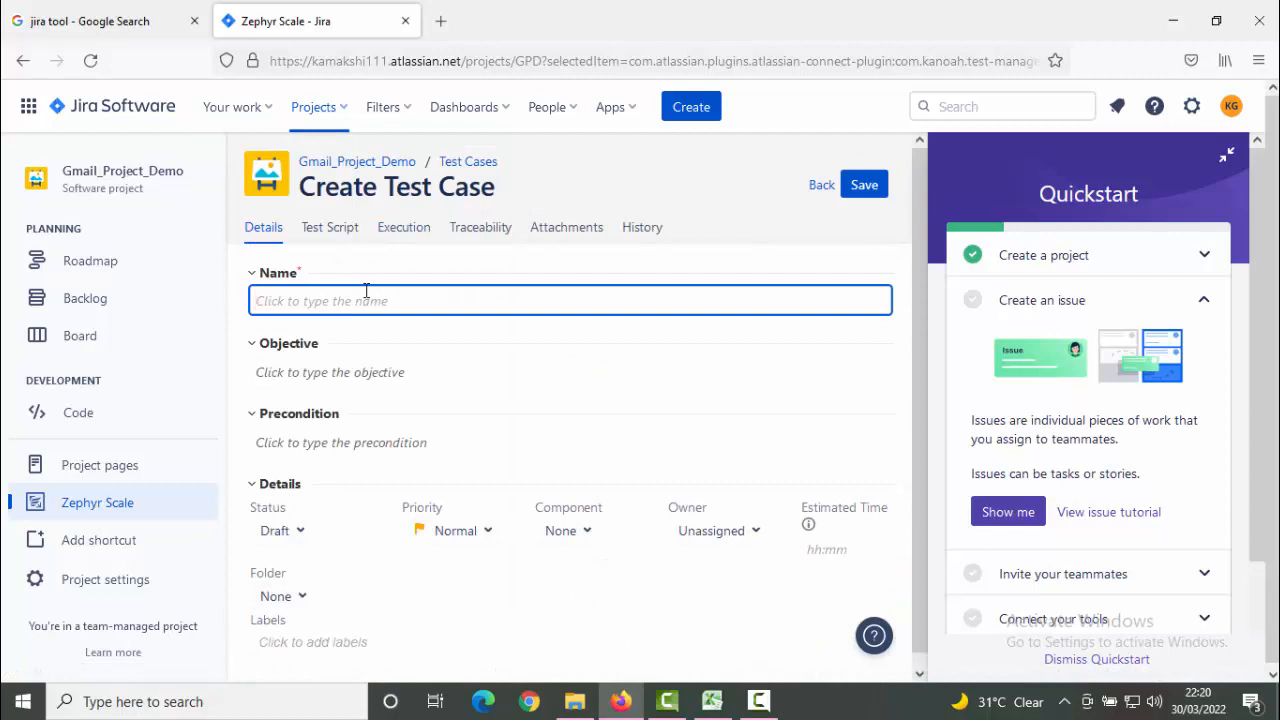
{"action": "key", "text": "alt+Tab"}
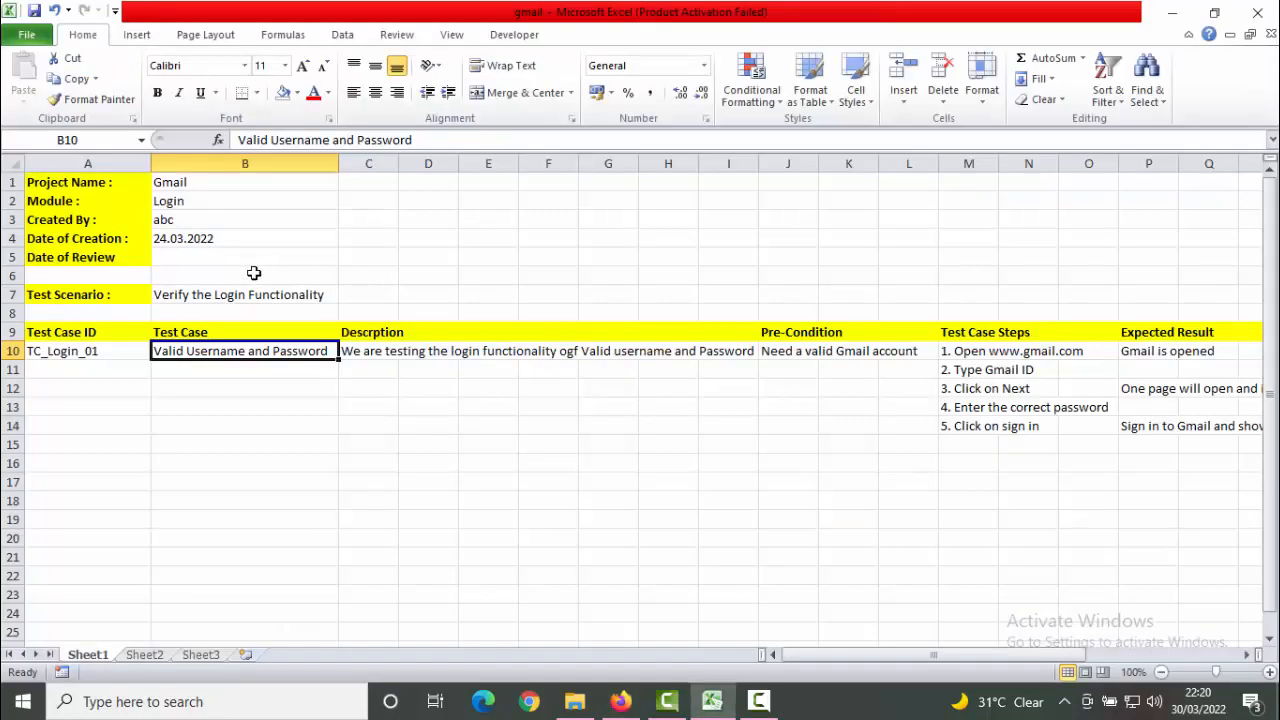
{"action": "key", "text": "alt+Tab"}
{"action": "type", "text": "Va"}
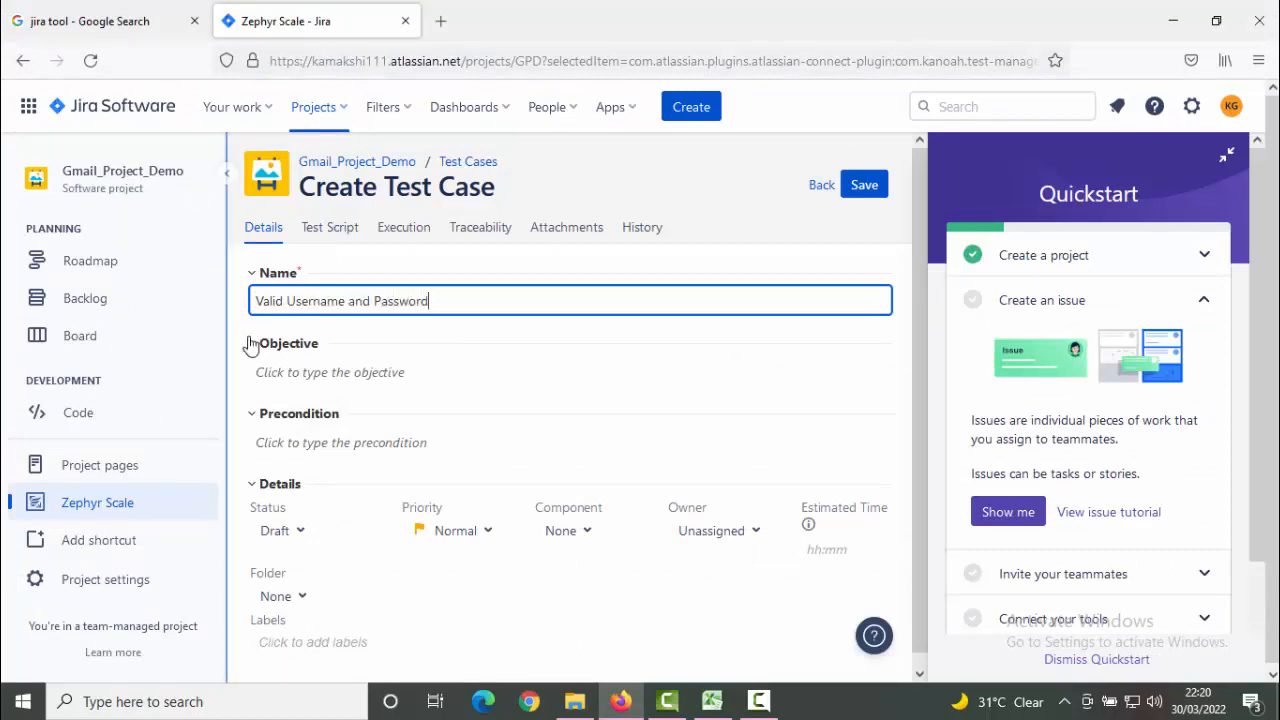
{"action": "left_click", "coordinate": [432, 382]}
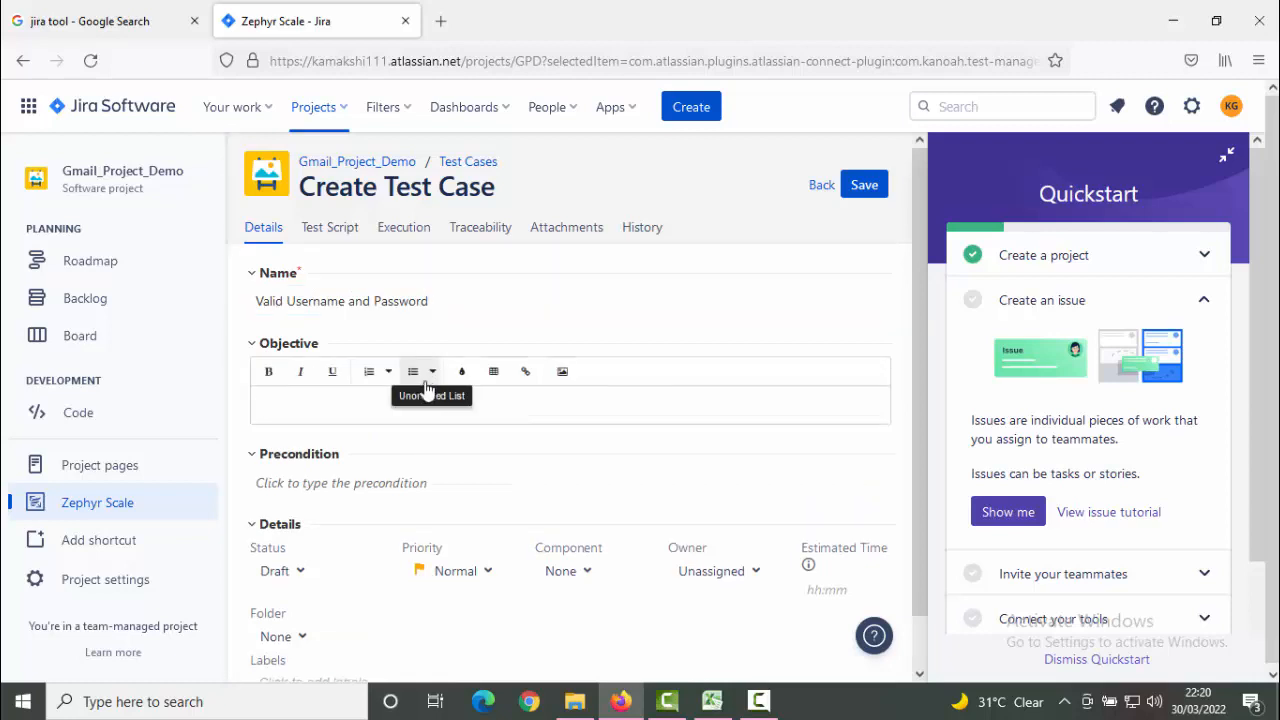
{"action": "left_click", "coordinate": [508, 327]}
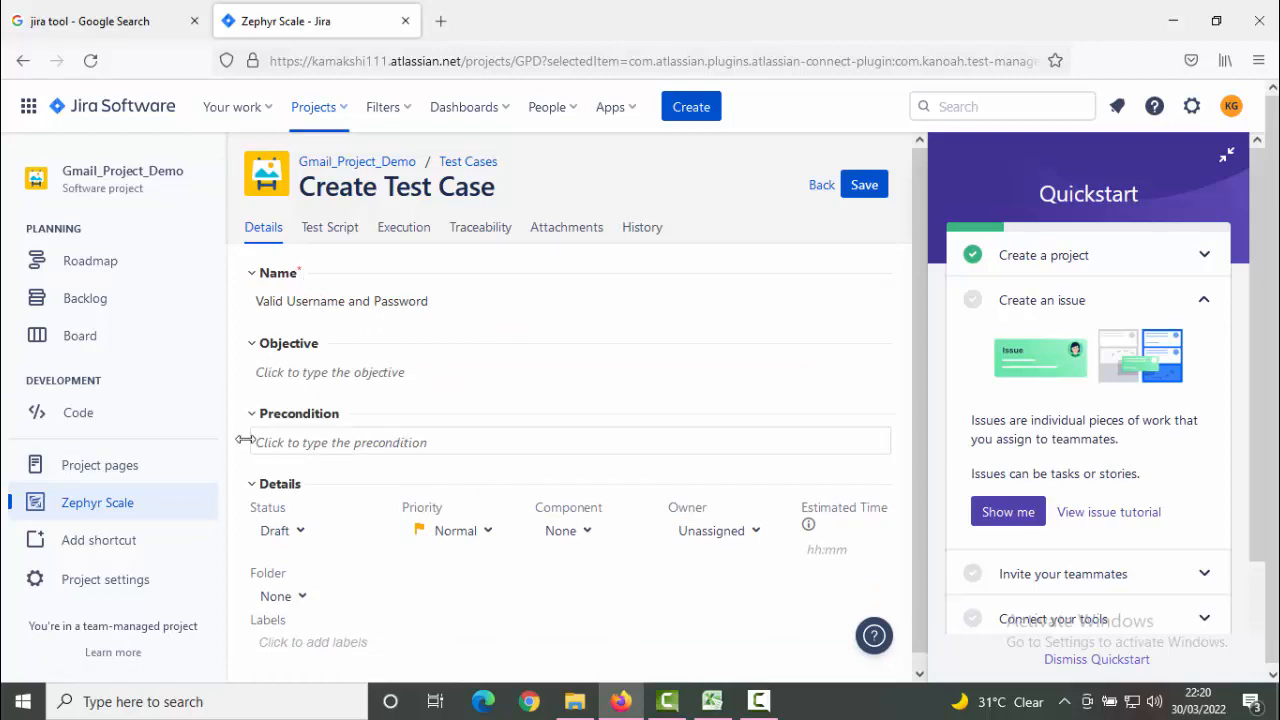
Step: Try to fill the Objective by copying the test case description from the gmail workbook in Excel and keeping its format
{"action": "left_click", "coordinate": [712, 701]}
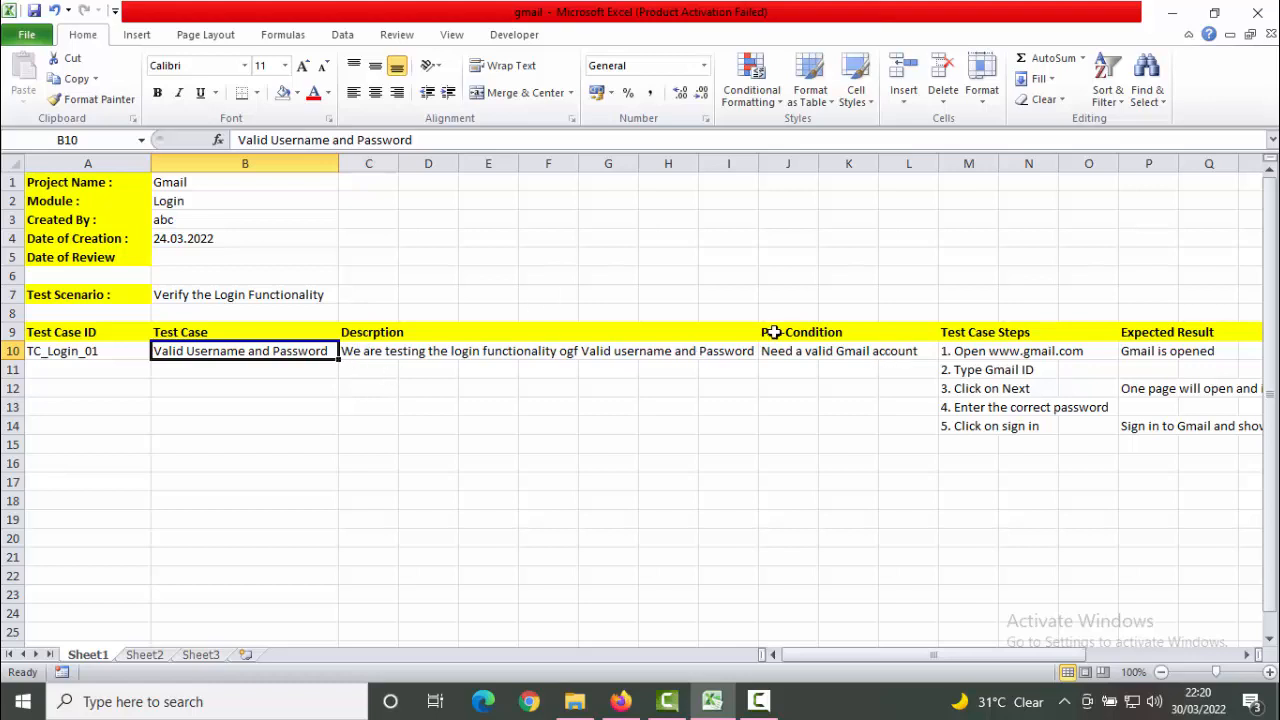
{"action": "left_click", "coordinate": [430, 351]}
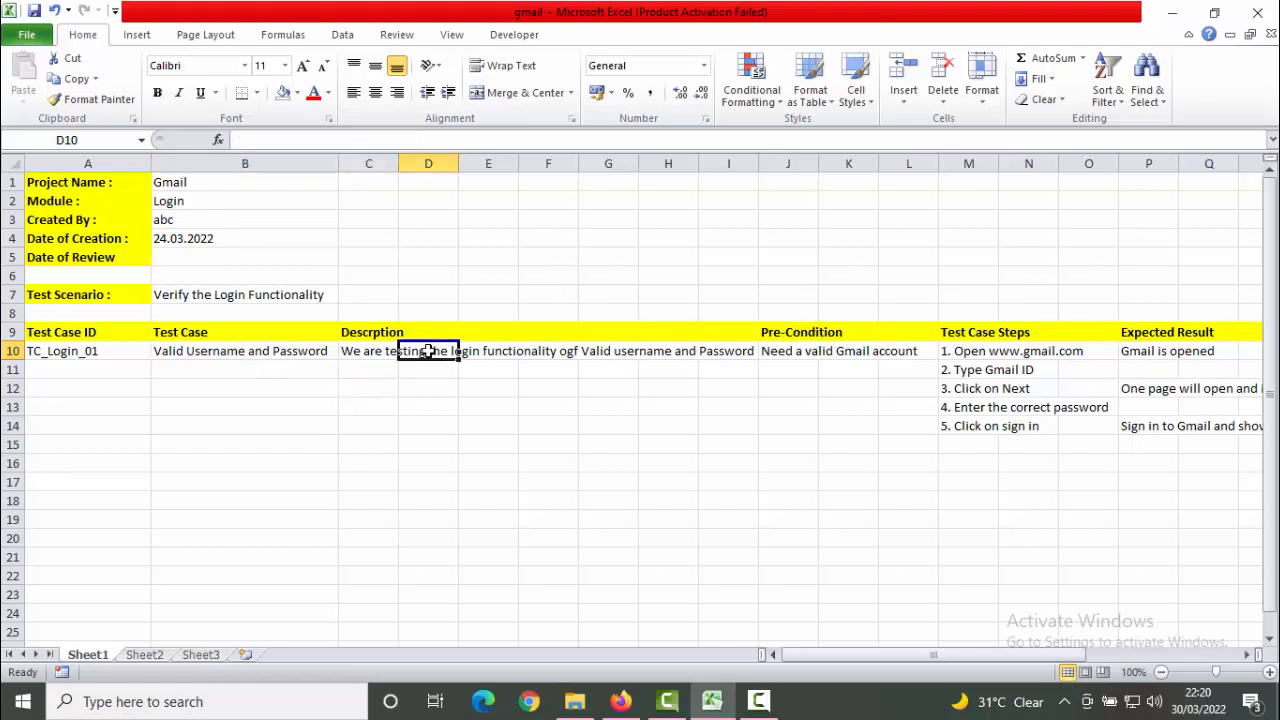
{"action": "left_click", "coordinate": [369, 352]}
{"action": "left_click_drag", "start_coordinate": [395, 354], "coordinate": [745, 352]}
{"action": "key", "text": "ctrl+c"}
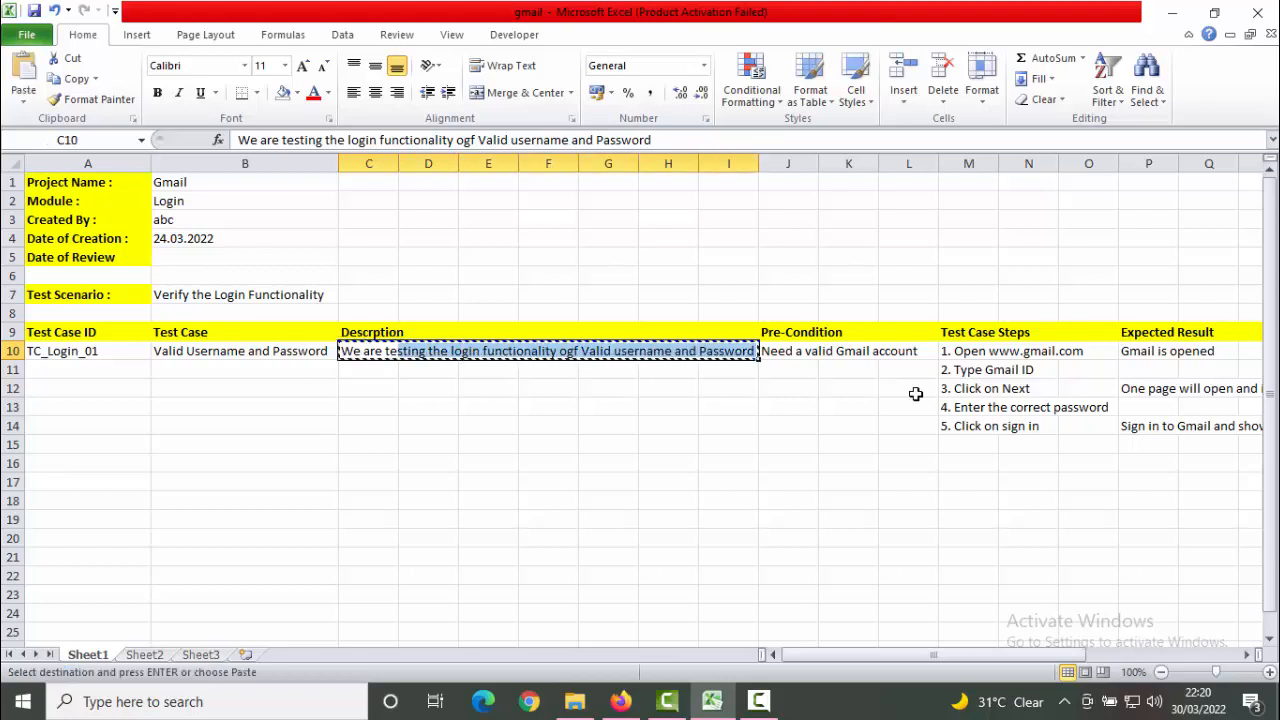
{"action": "key", "text": "alt+Tab"}
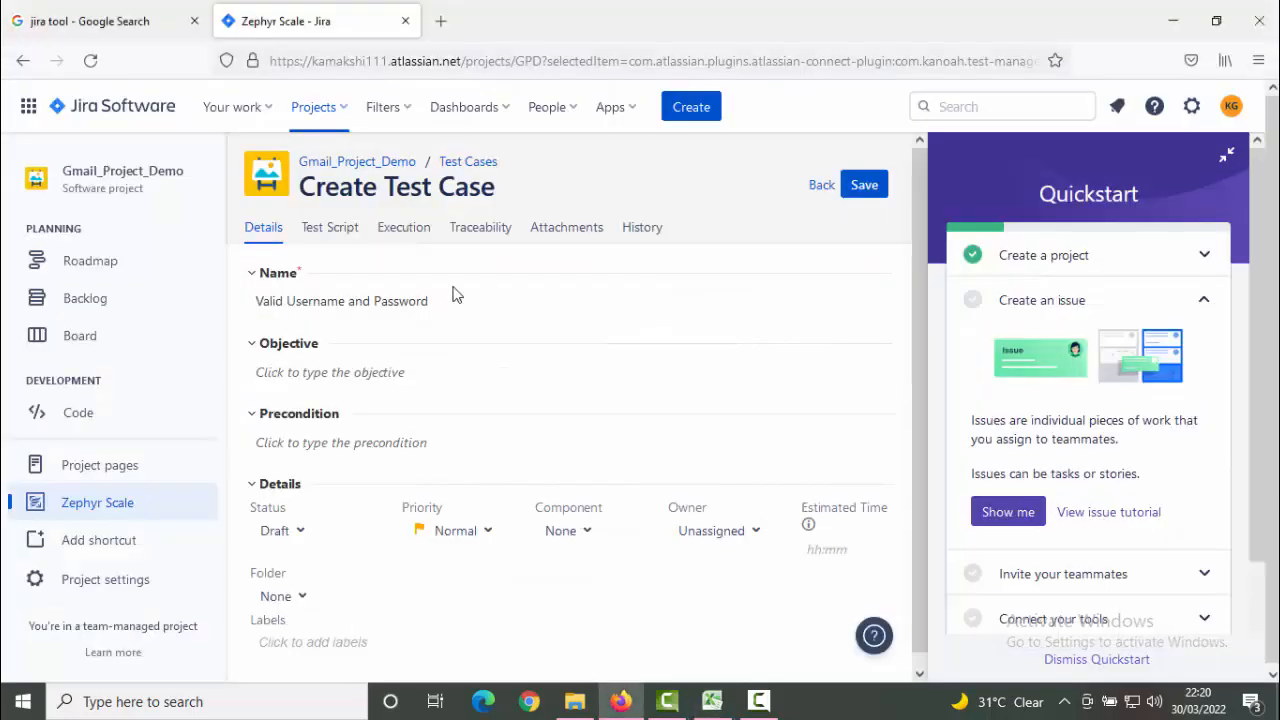
{"action": "left_click", "coordinate": [416, 373]}
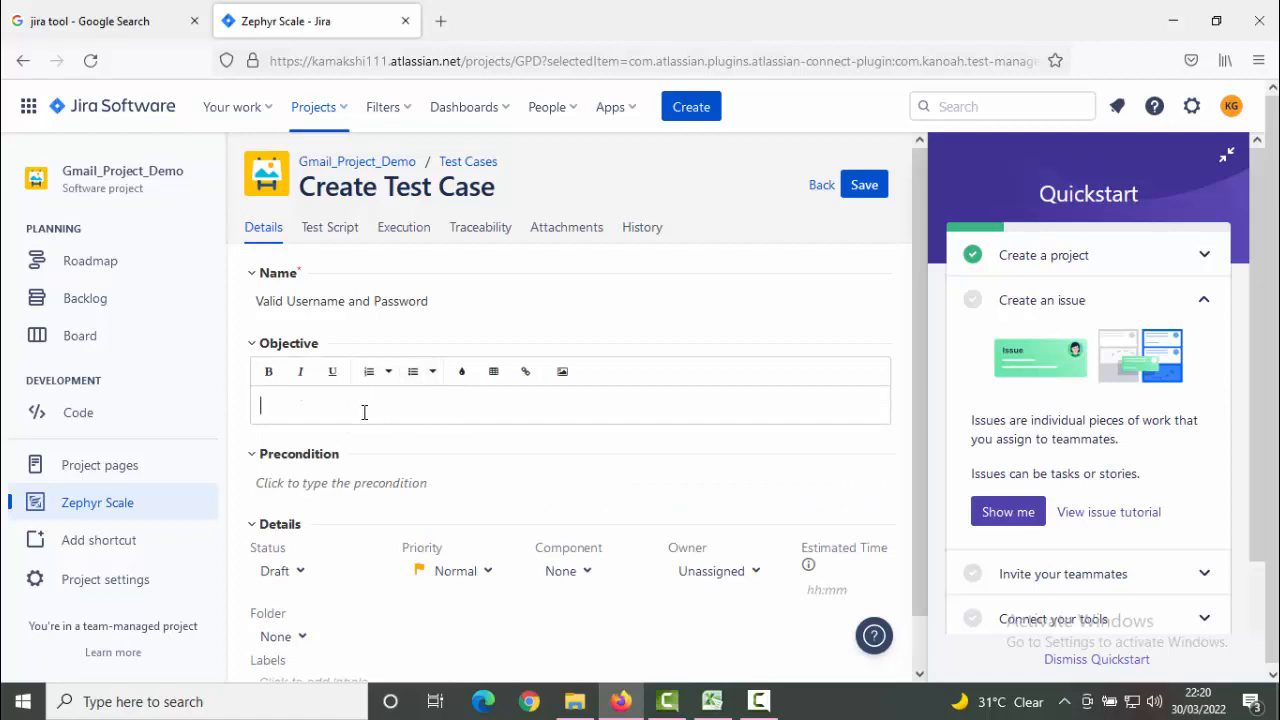
{"action": "key", "text": "ctrl+v"}
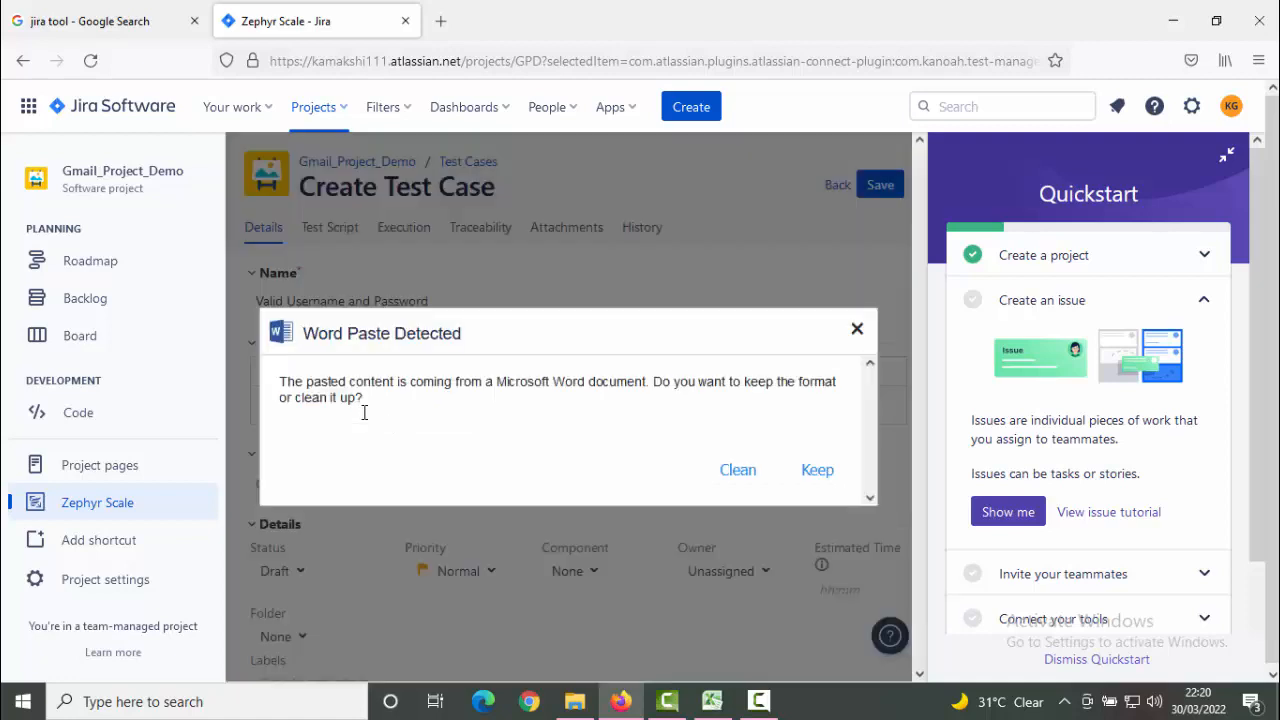
{"action": "left_click", "coordinate": [820, 478]}
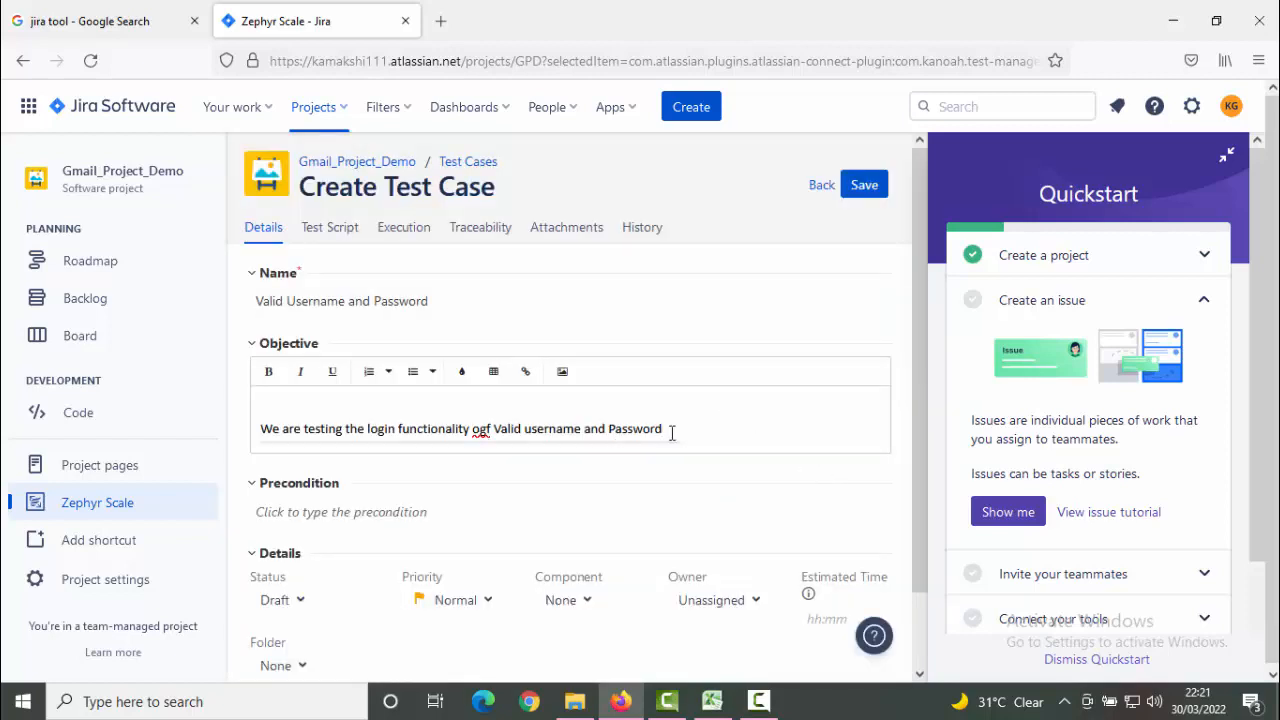
{"action": "key", "text": "ctrl+z"}
Step: Recheck the description in Excel and write the Objective in Jira as "We are testing the login functionality of valid username and password"
{"action": "key", "text": "alt+Tab"}
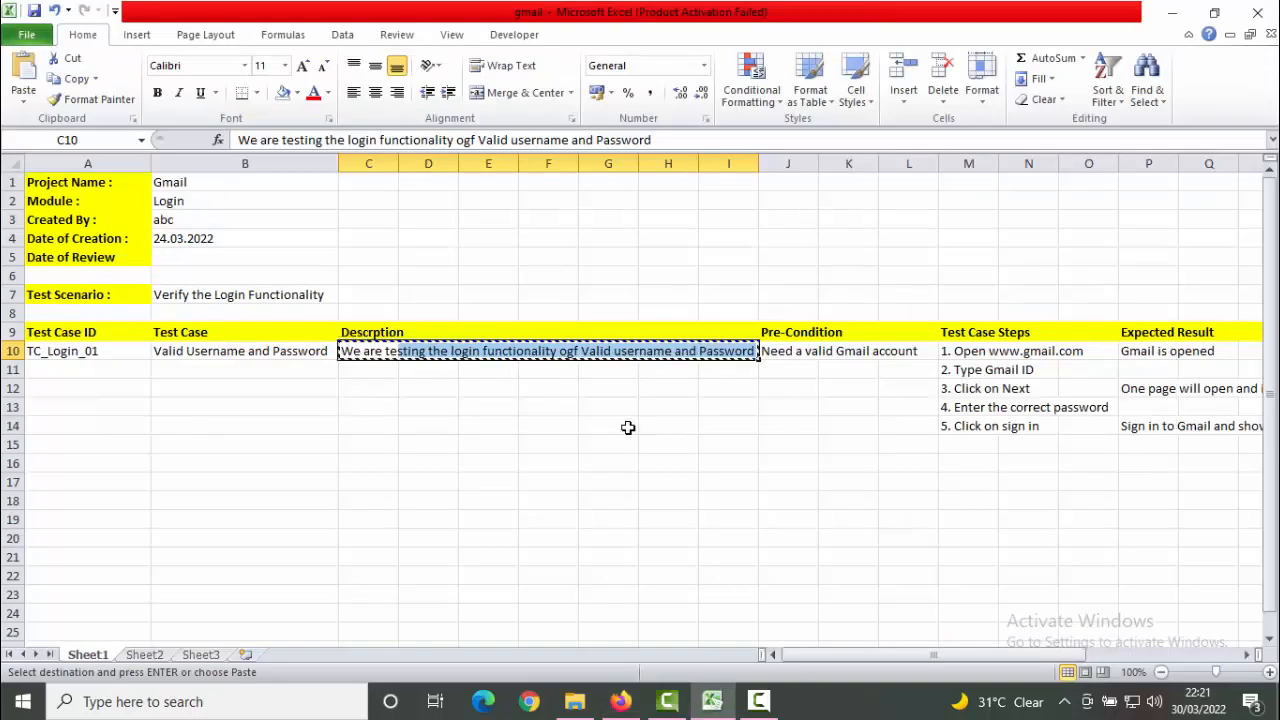
{"action": "key", "text": "Escape"}
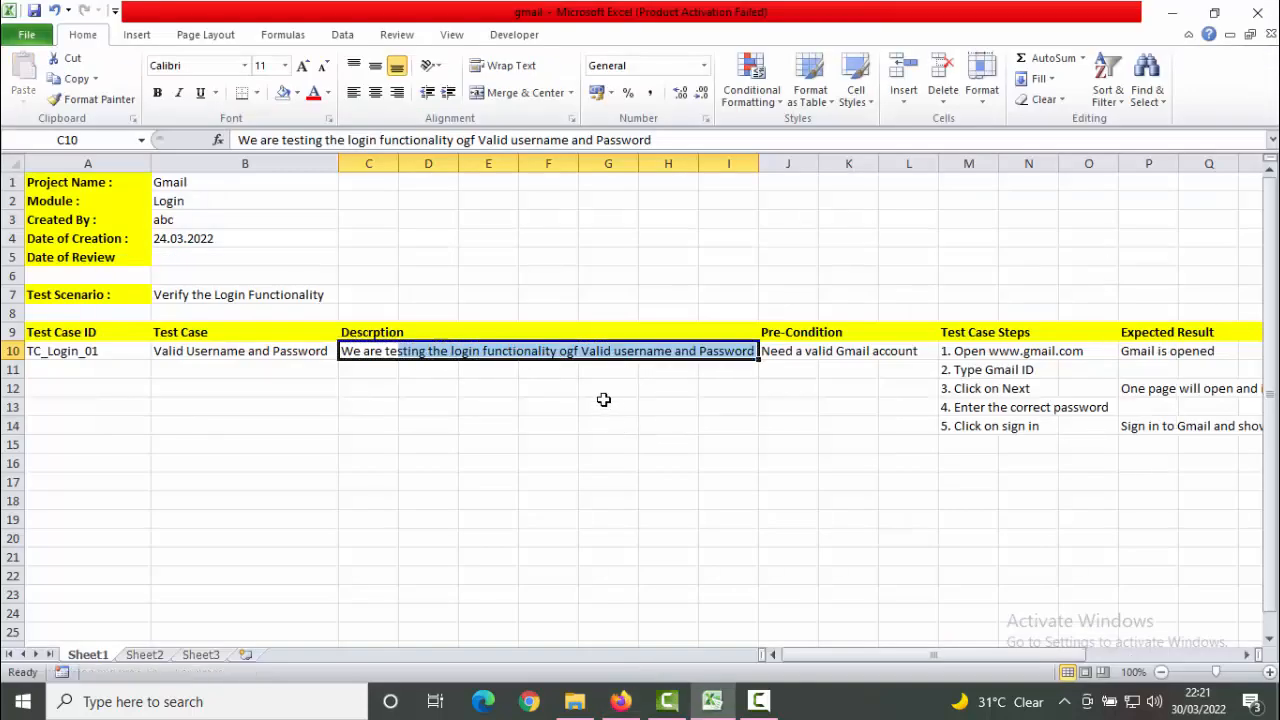
{"action": "left_click_drag", "start_coordinate": [604, 400], "coordinate": [510, 394]}
{"action": "left_click", "coordinate": [510, 394]}
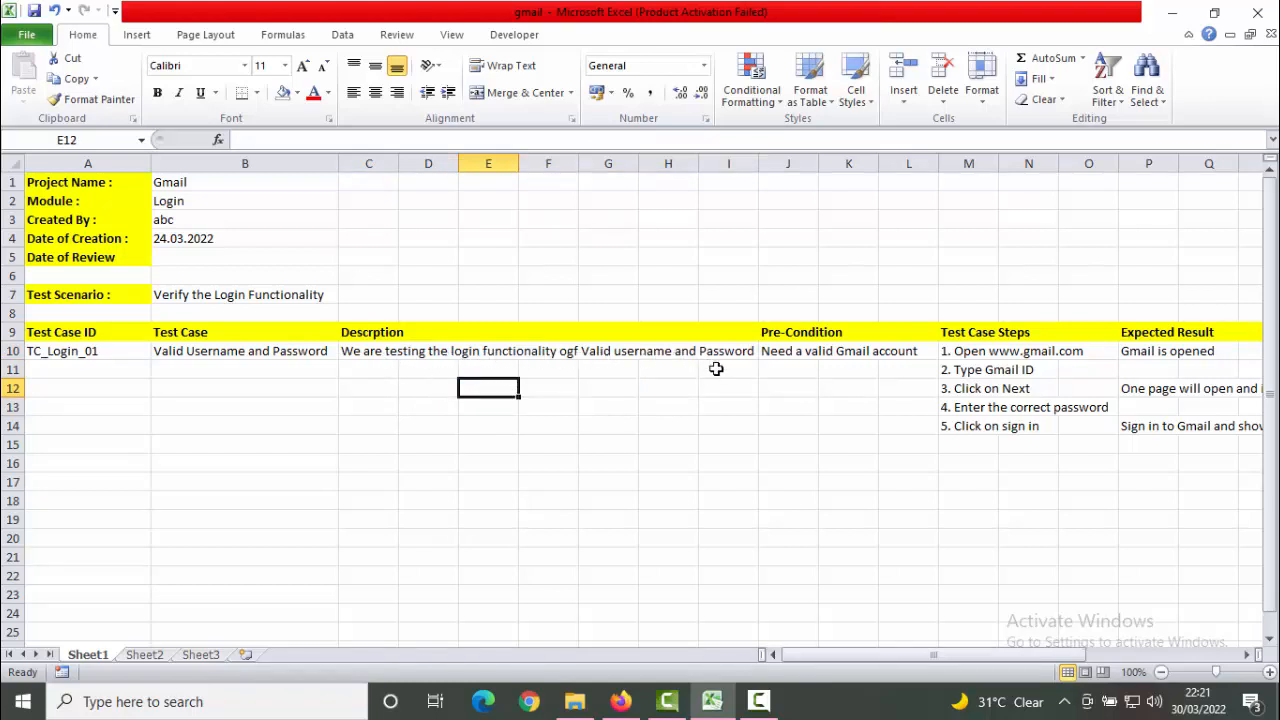
{"action": "key", "text": "alt+Tab"}
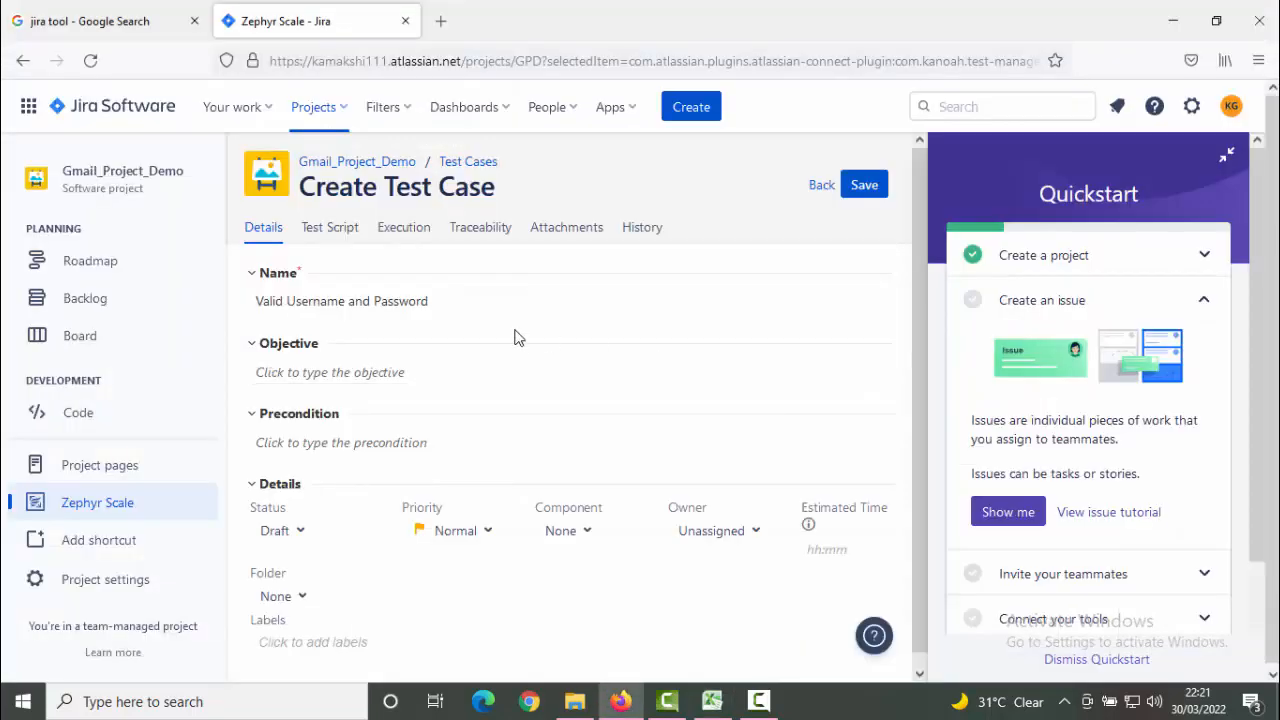
{"action": "left_click", "coordinate": [468, 369]}
{"action": "type", "text": "We"}
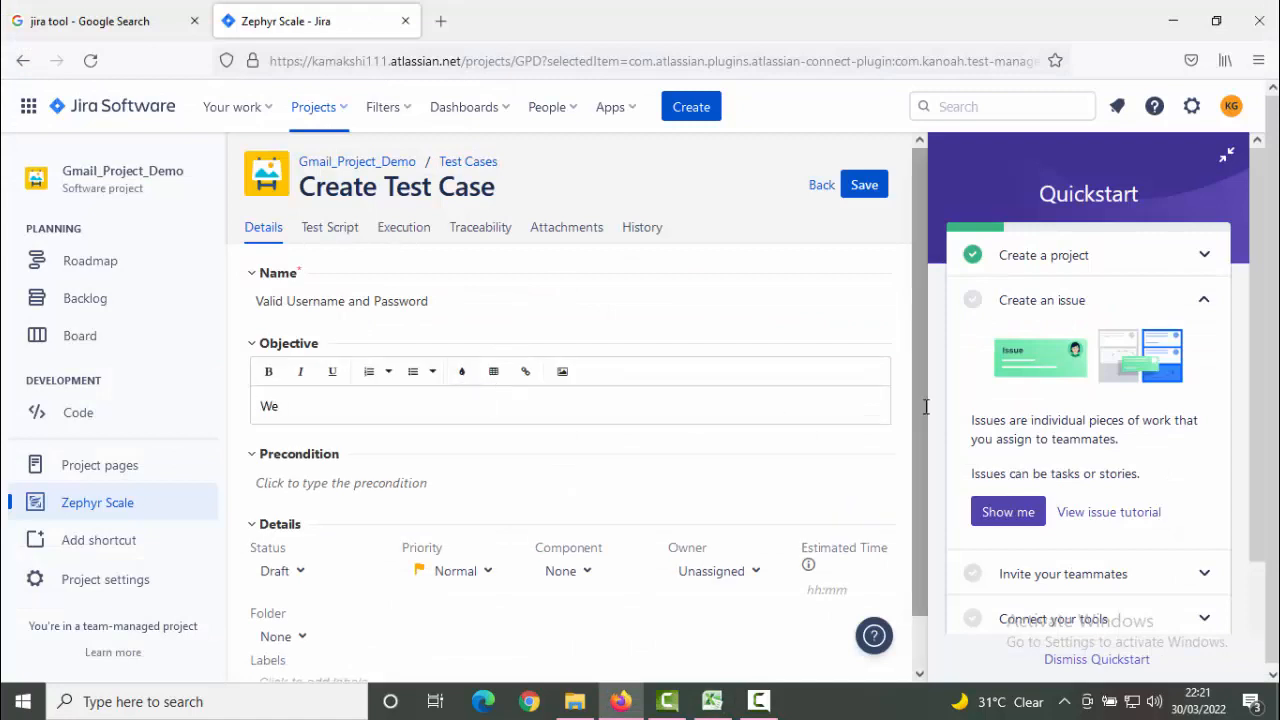
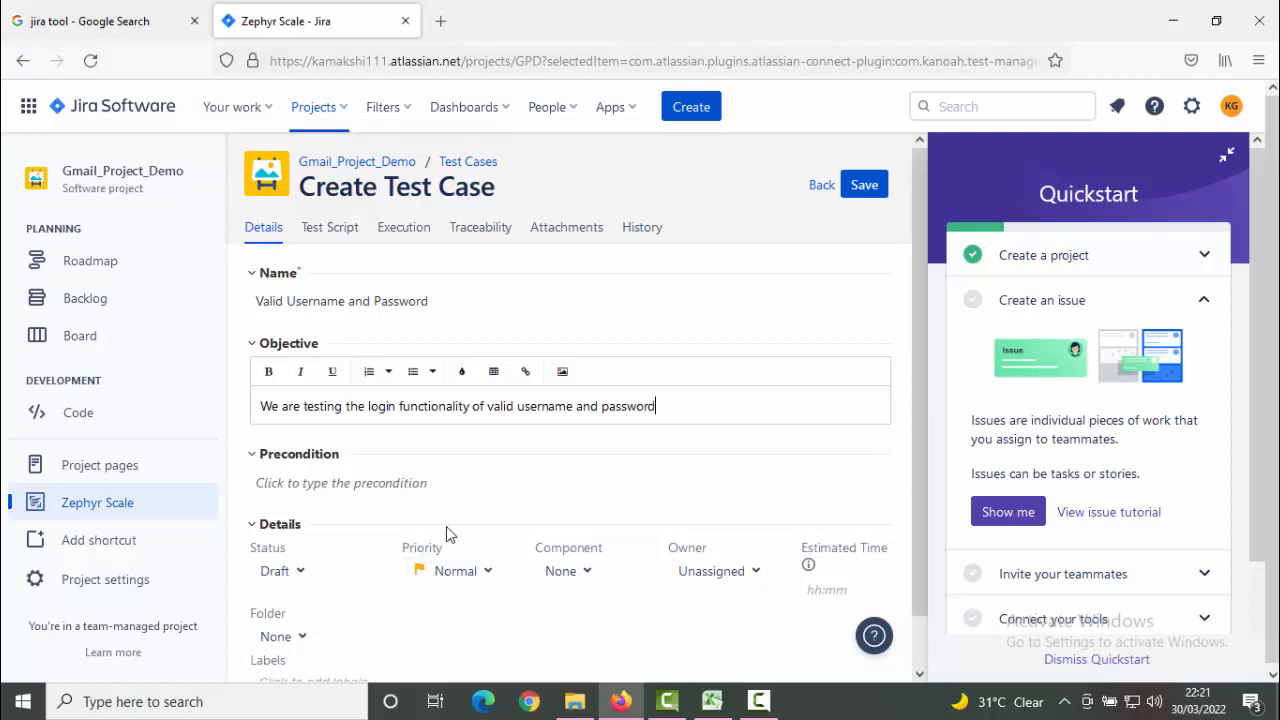
Step: Set the Precondition to "Need a valid Gmail account", following the Pre-Condition entry in the Excel workbook
{"action": "left_click", "coordinate": [465, 485]}
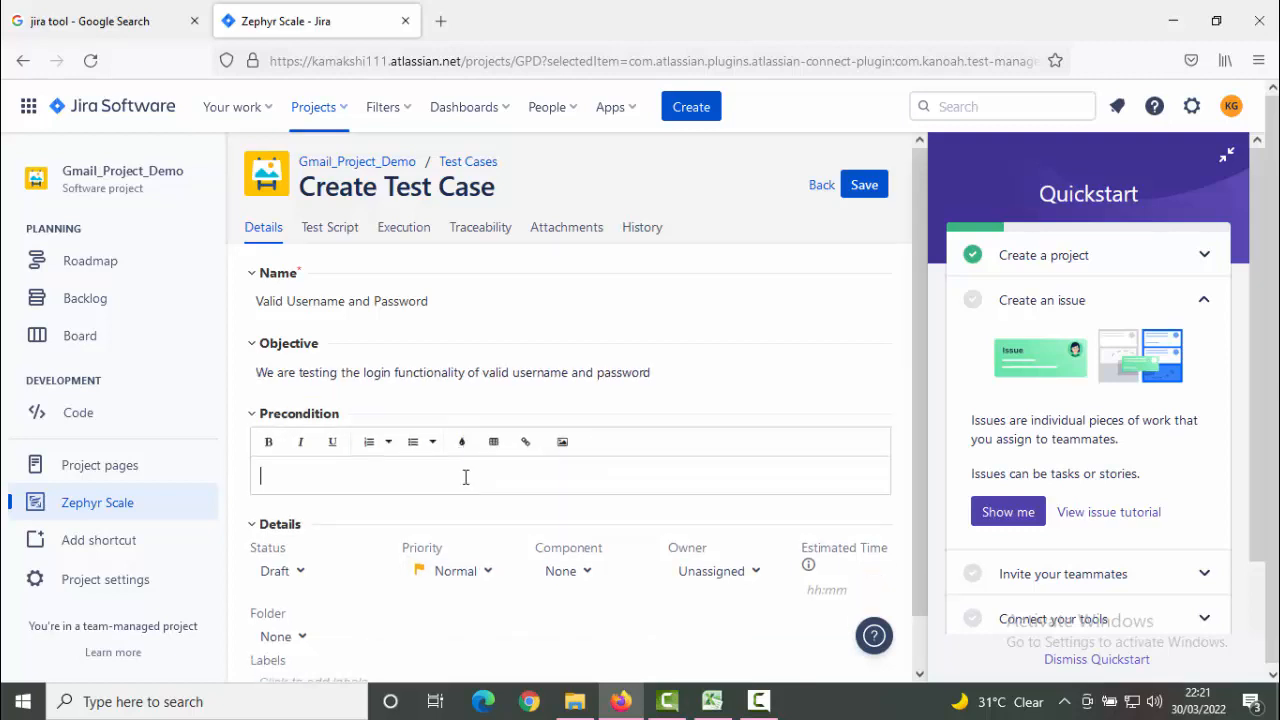
{"action": "left_click", "coordinate": [712, 701]}
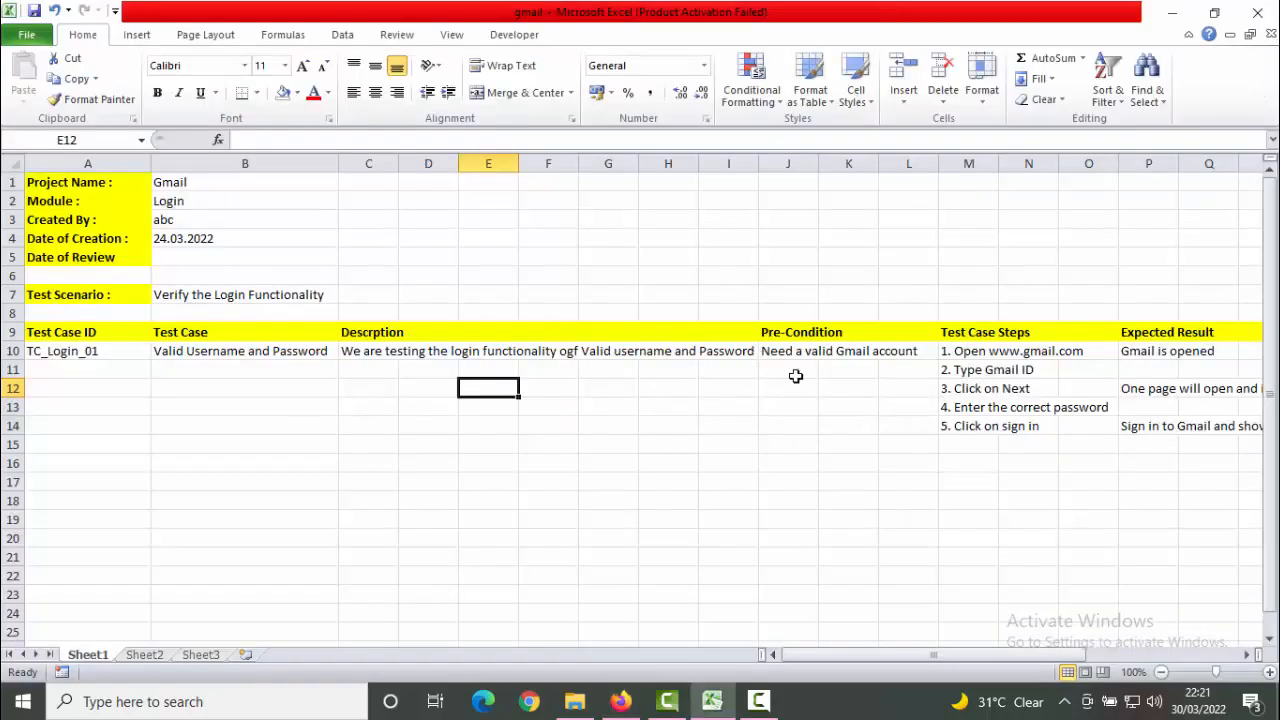
{"action": "key", "text": "alt+Tab"}
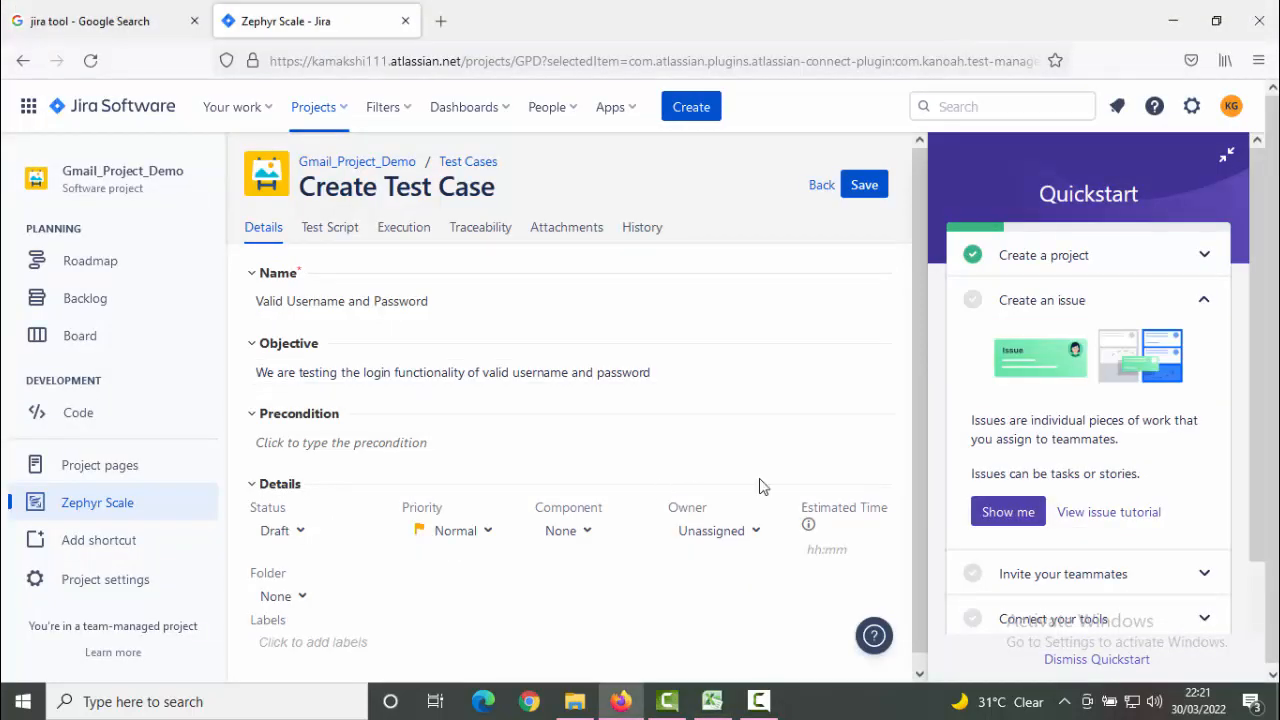
{"action": "left_click", "coordinate": [434, 445]}
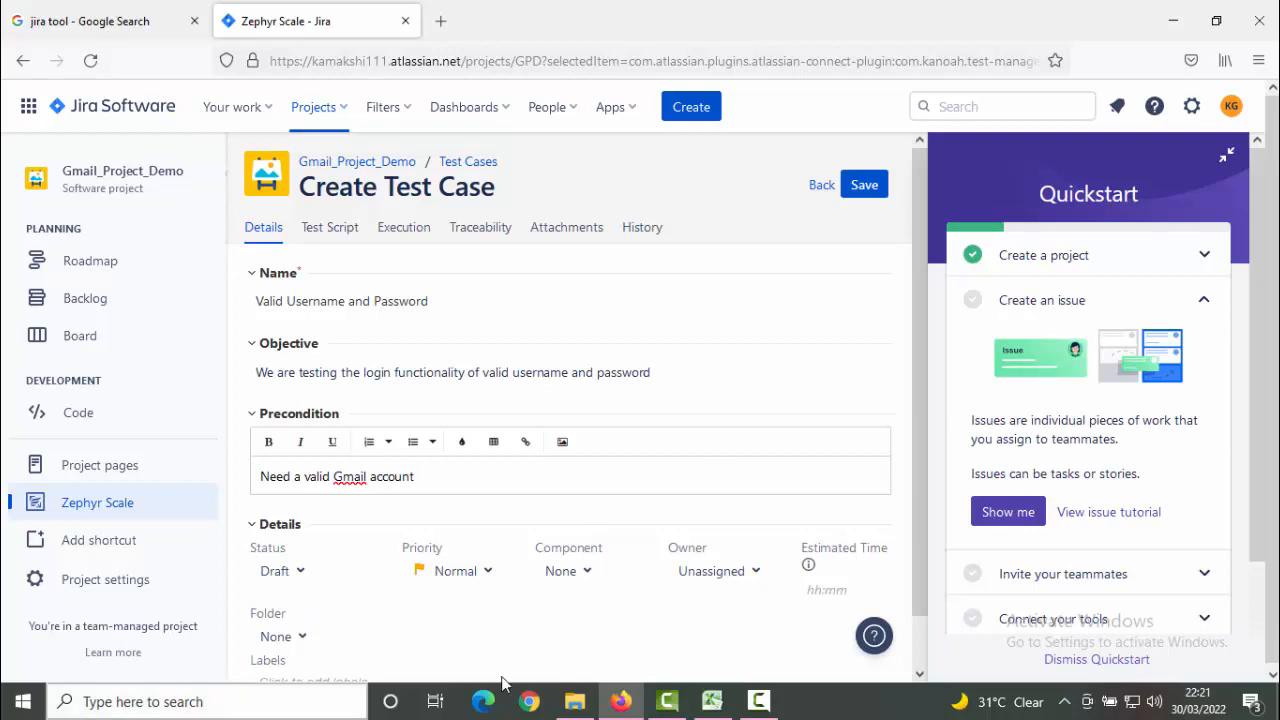
{"action": "key", "text": "alt+Tab"}
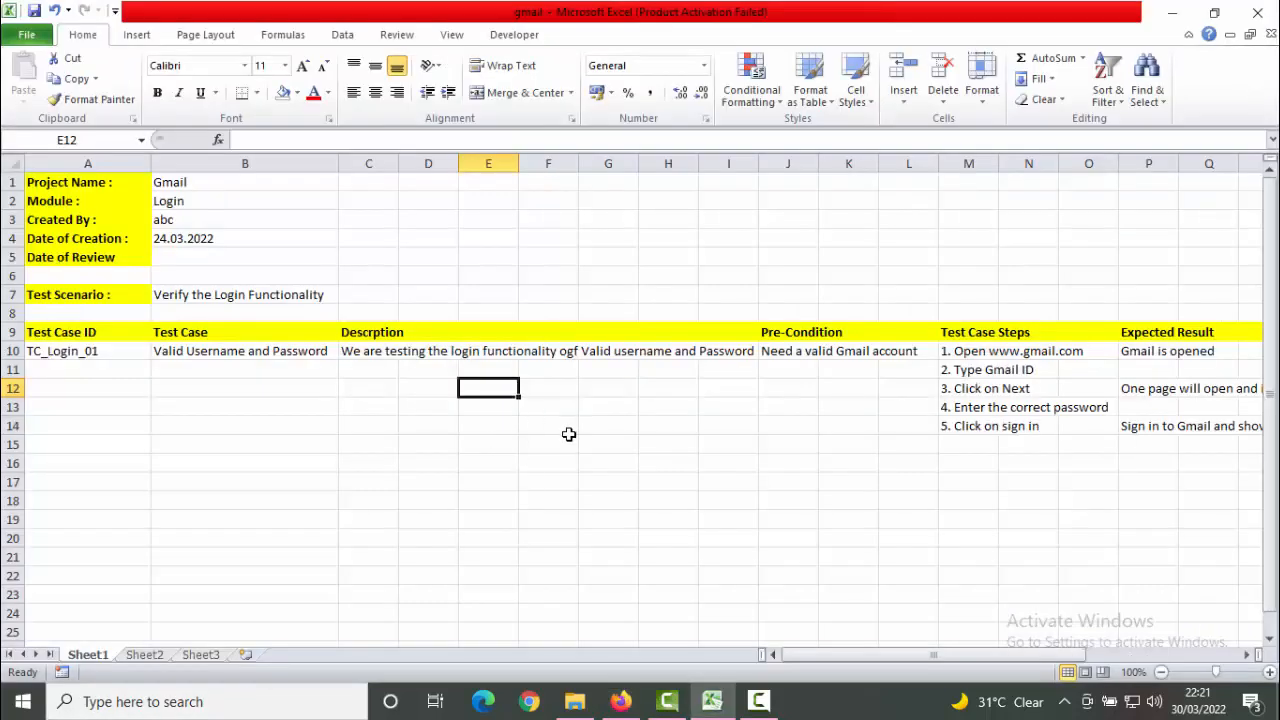
{"action": "key", "text": "alt+Tab"}
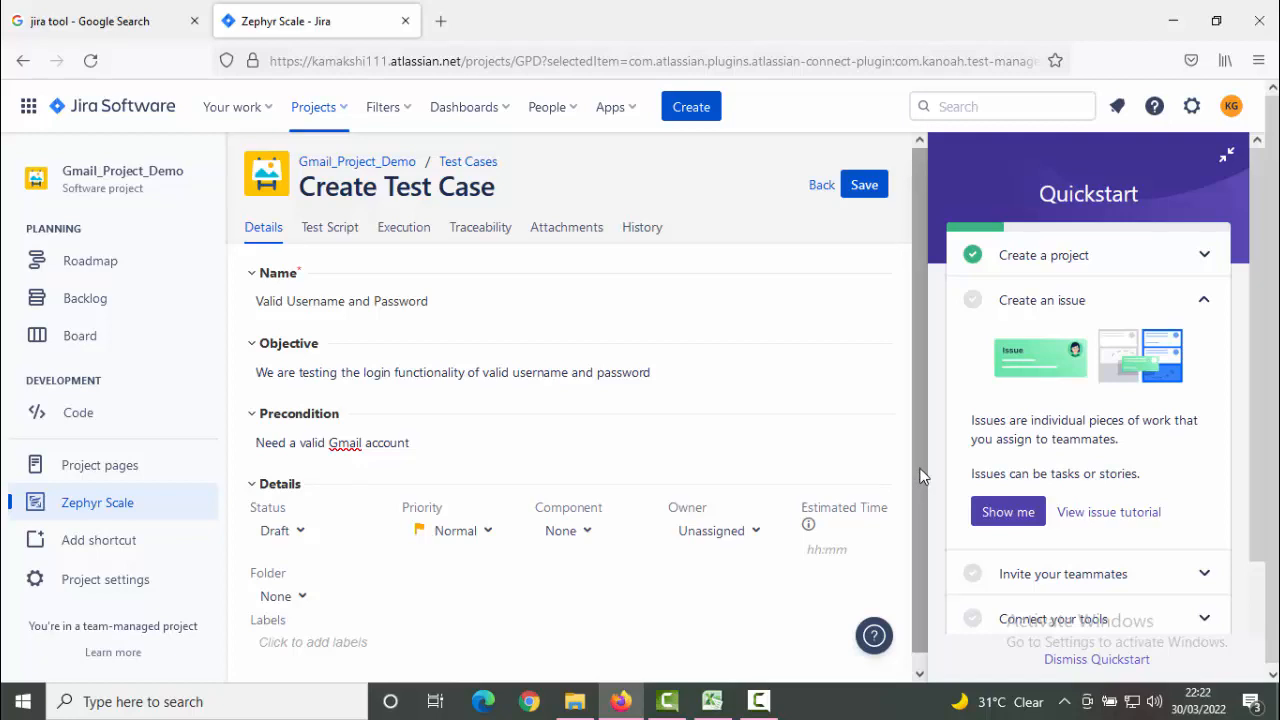
Step: Look through the Status and Owner options in the test case details without changing them
{"action": "left_click_drag", "start_coordinate": [922, 476], "coordinate": [911, 549]}
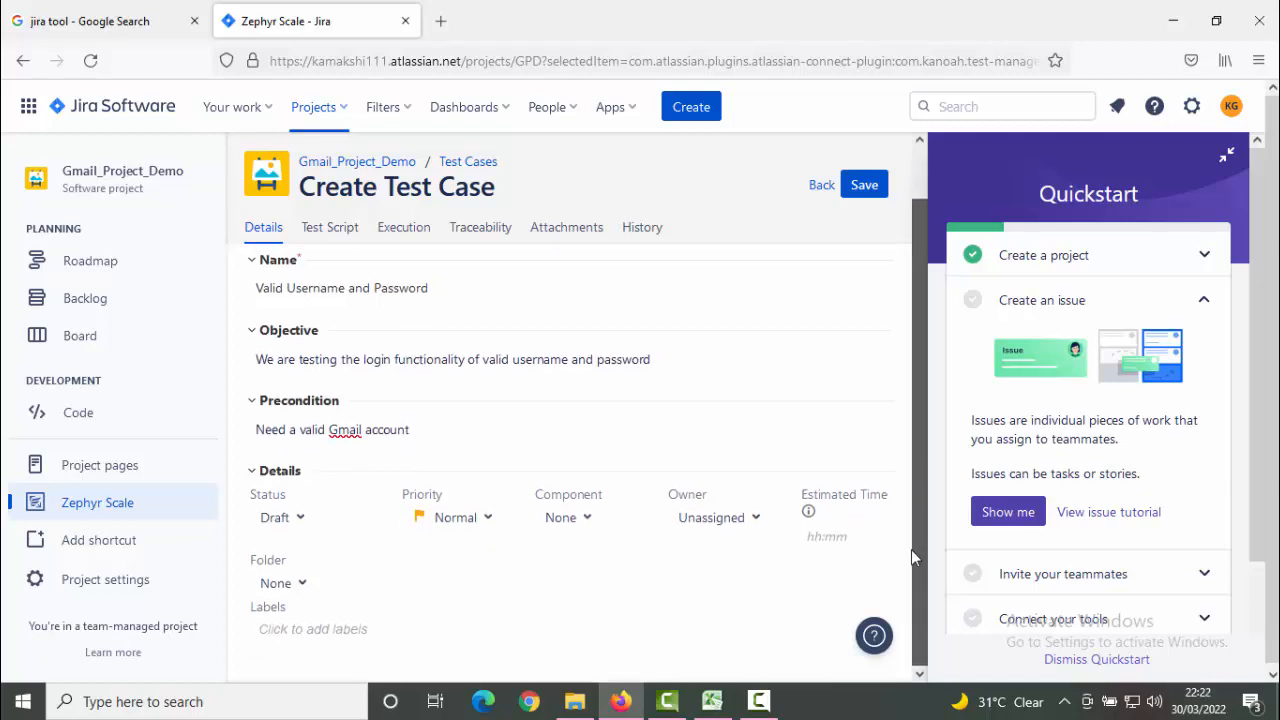
{"action": "left_click", "coordinate": [305, 524]}
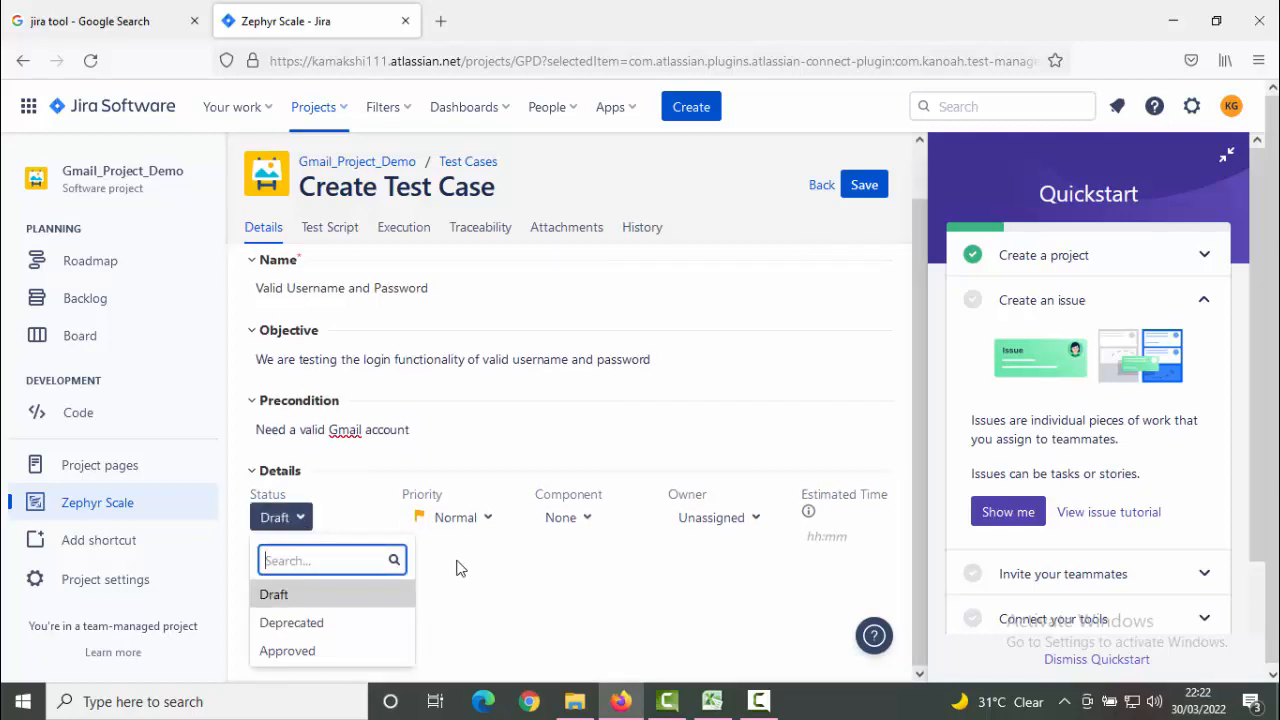
{"action": "left_click", "coordinate": [503, 620]}
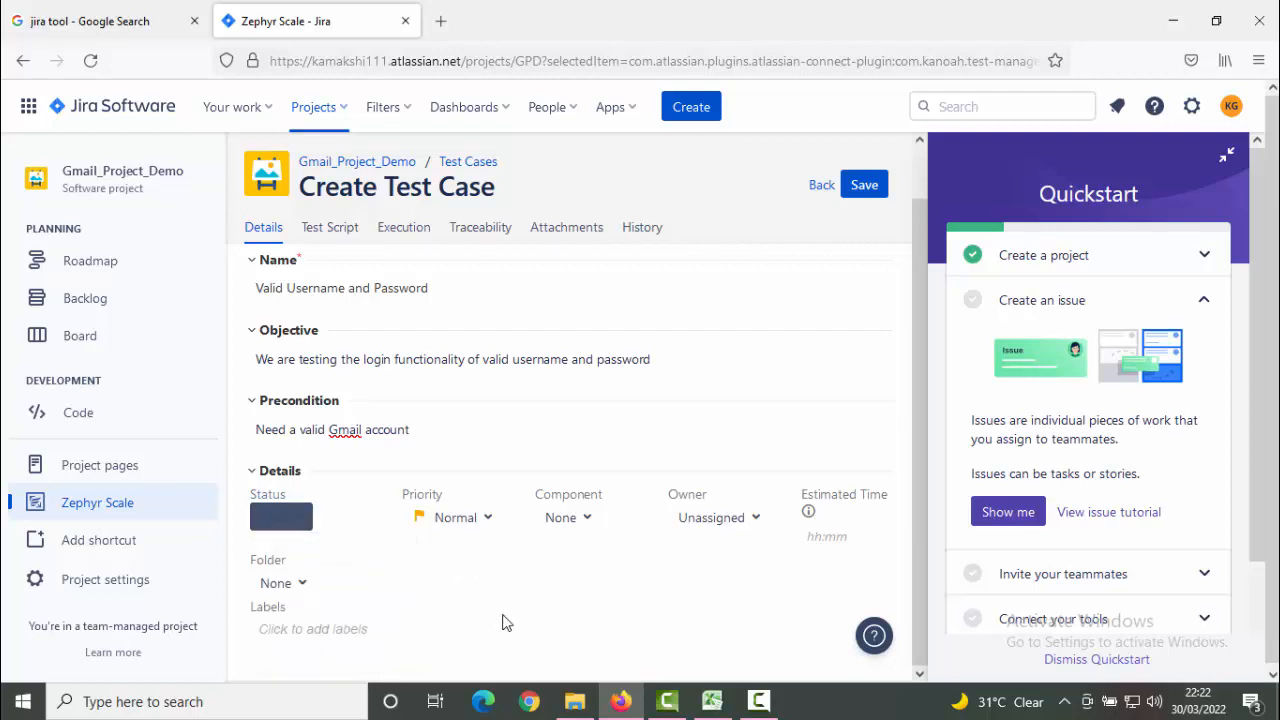
{"action": "left_click", "coordinate": [728, 519]}
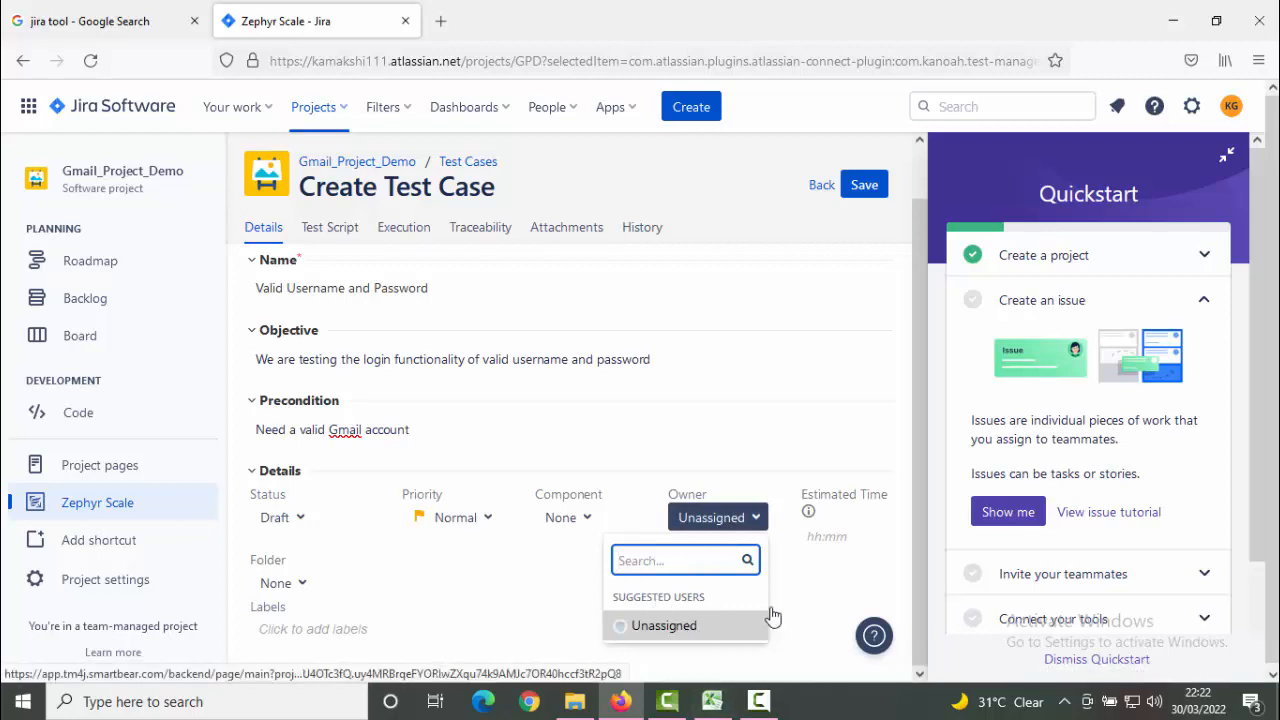
{"action": "left_click", "coordinate": [803, 598]}
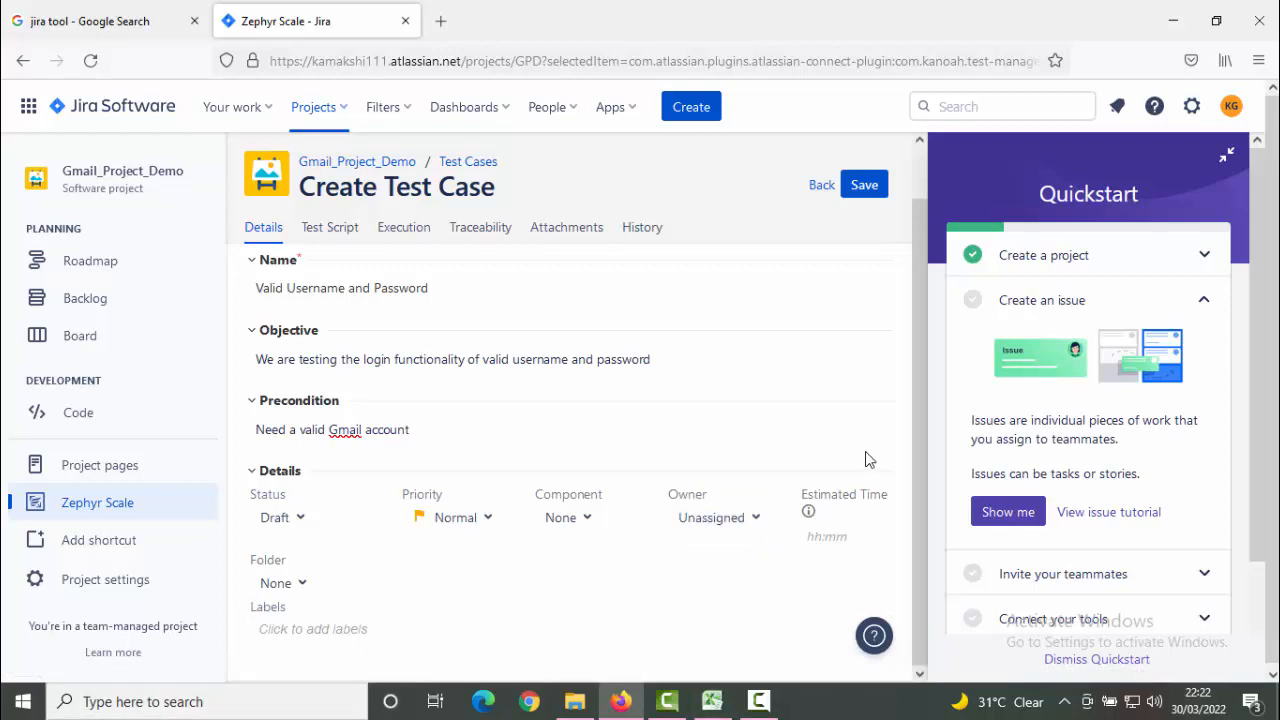
{"action": "scroll", "coordinate": [921, 461], "scroll_direction": "up", "scroll_amount": 1}
{"action": "scroll", "coordinate": [929, 440], "scroll_direction": "down", "scroll_amount": 1}
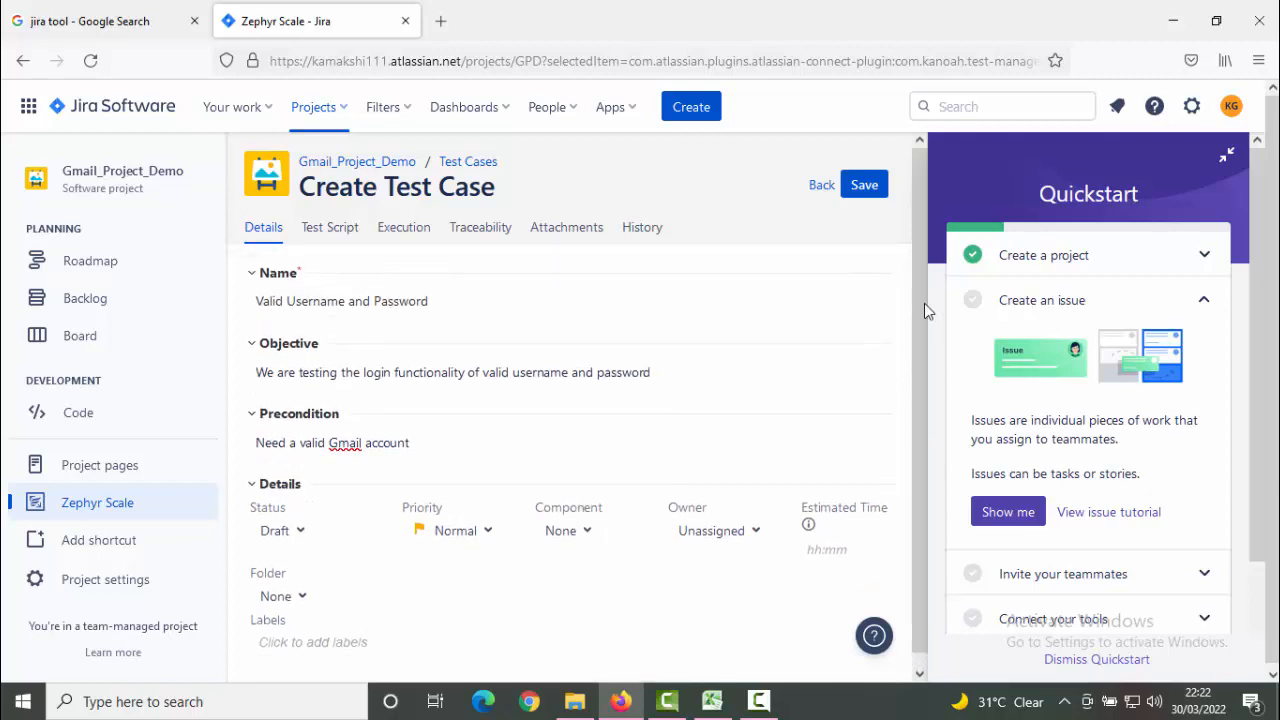
Step: Save the new test case, dismiss the creation notice and open the test script for entering steps
{"action": "left_click", "coordinate": [862, 186]}
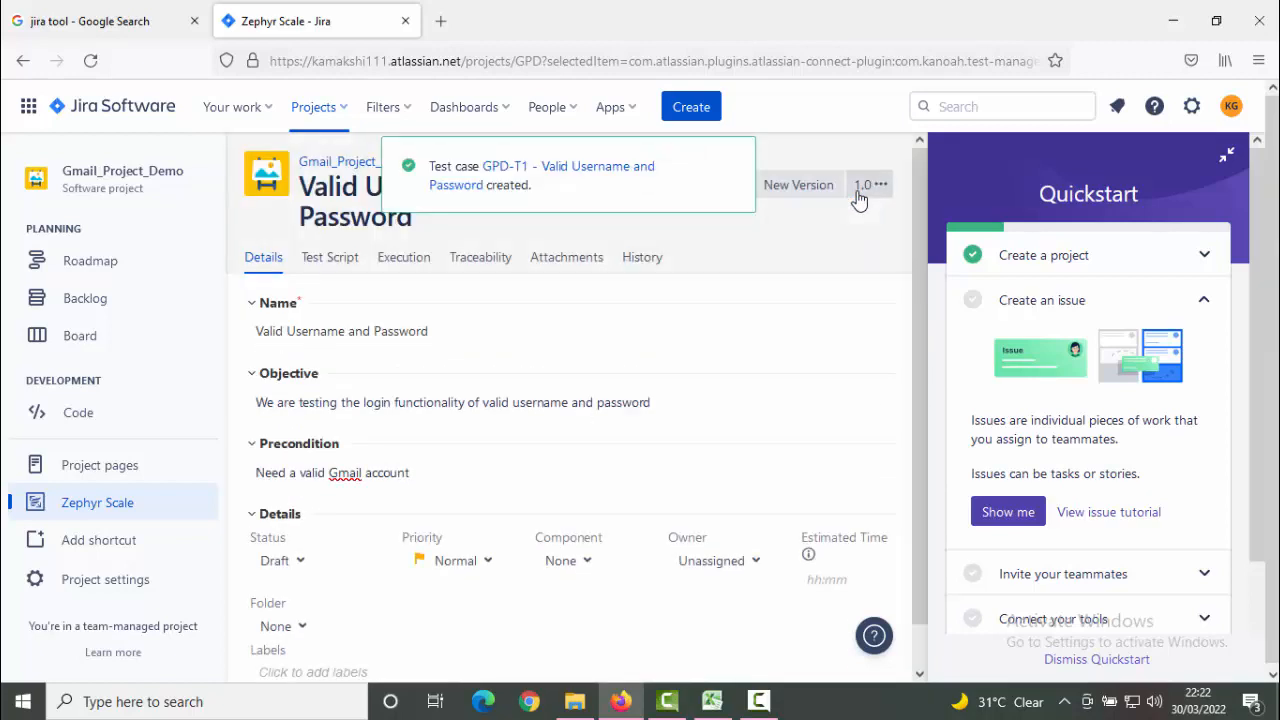
{"action": "left_click", "coordinate": [585, 170]}
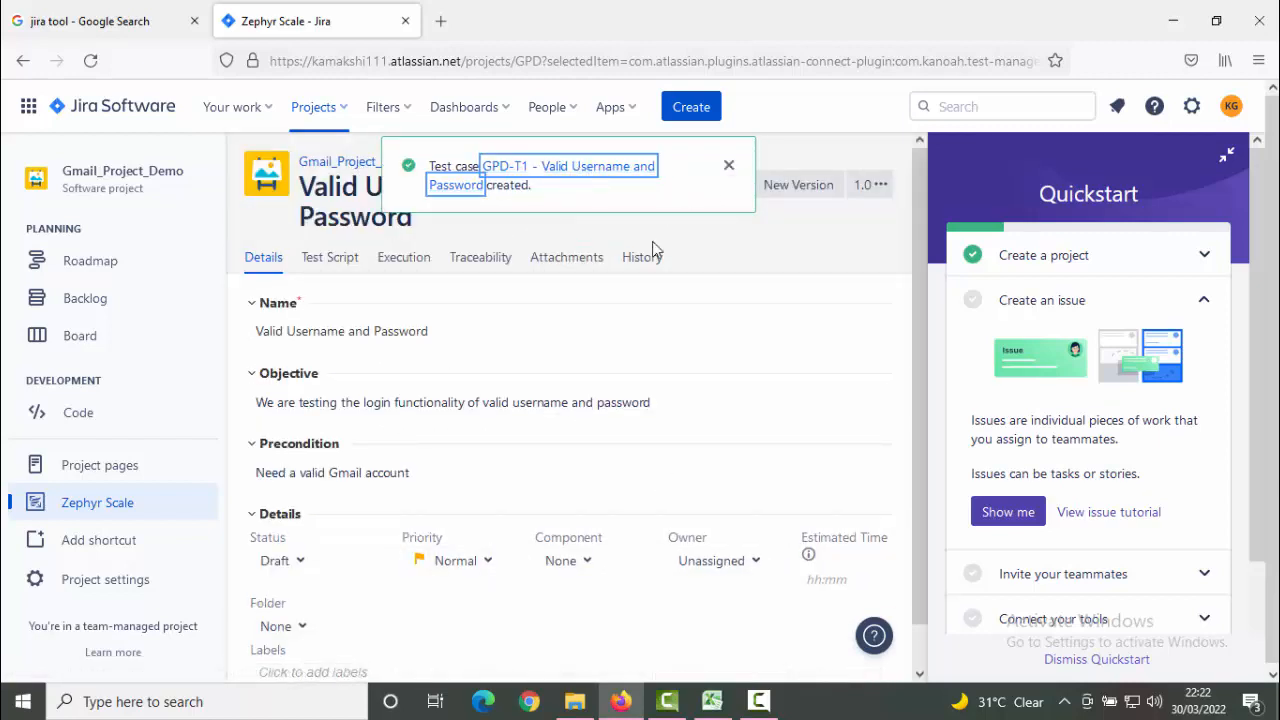
{"action": "left_click", "coordinate": [726, 172]}
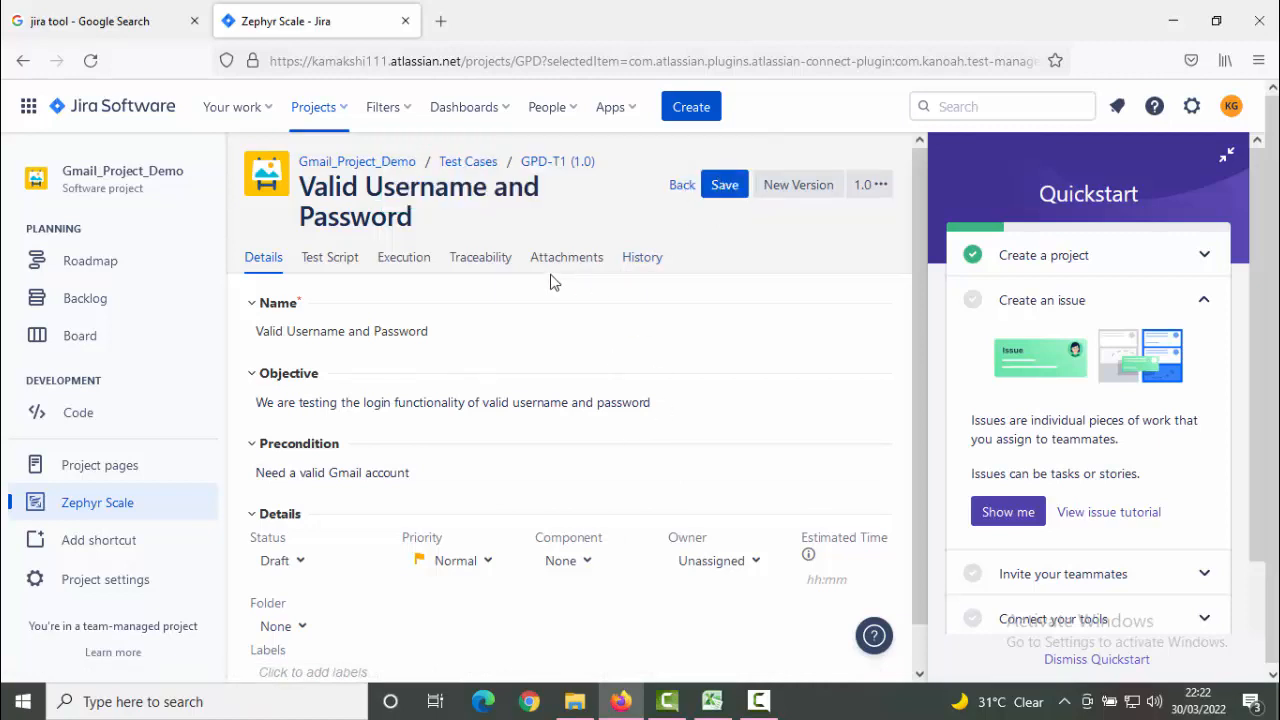
{"action": "left_click", "coordinate": [330, 262]}
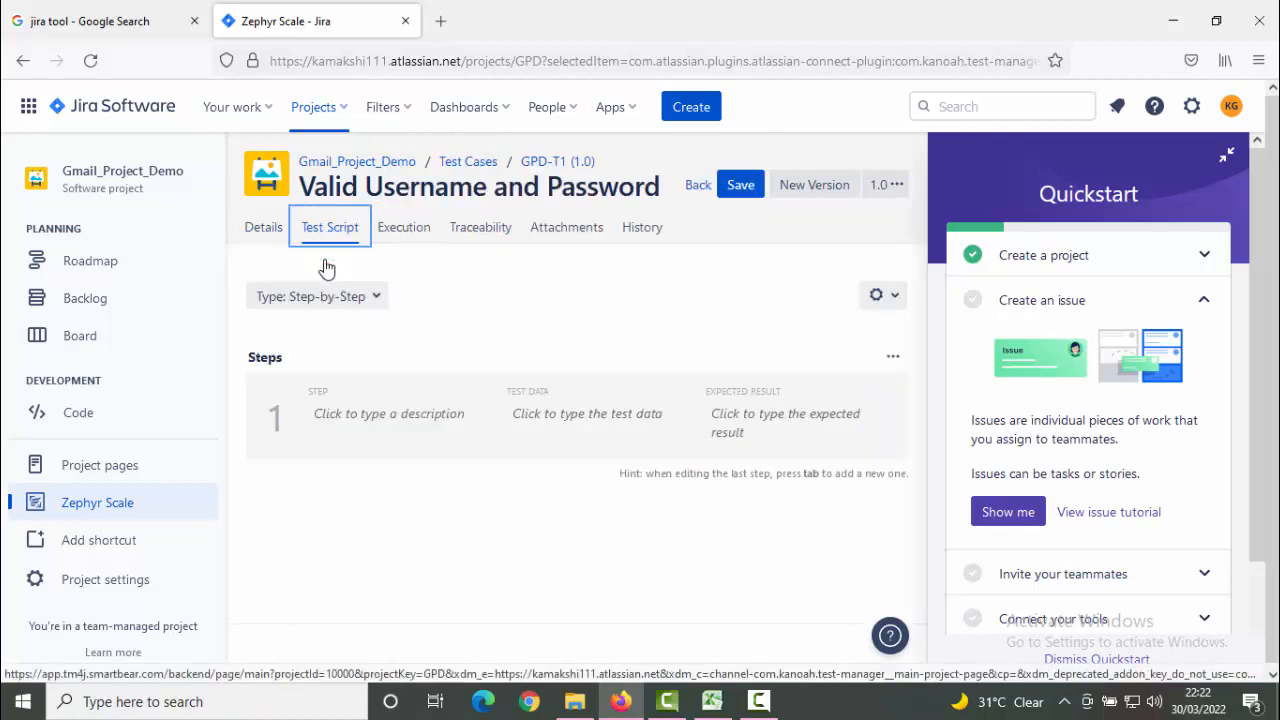
Step: Review the saved test case details in Jira, and switch to Excel to examine the Test Case Steps and Expected Result columns
{"action": "left_click", "coordinate": [258, 232]}
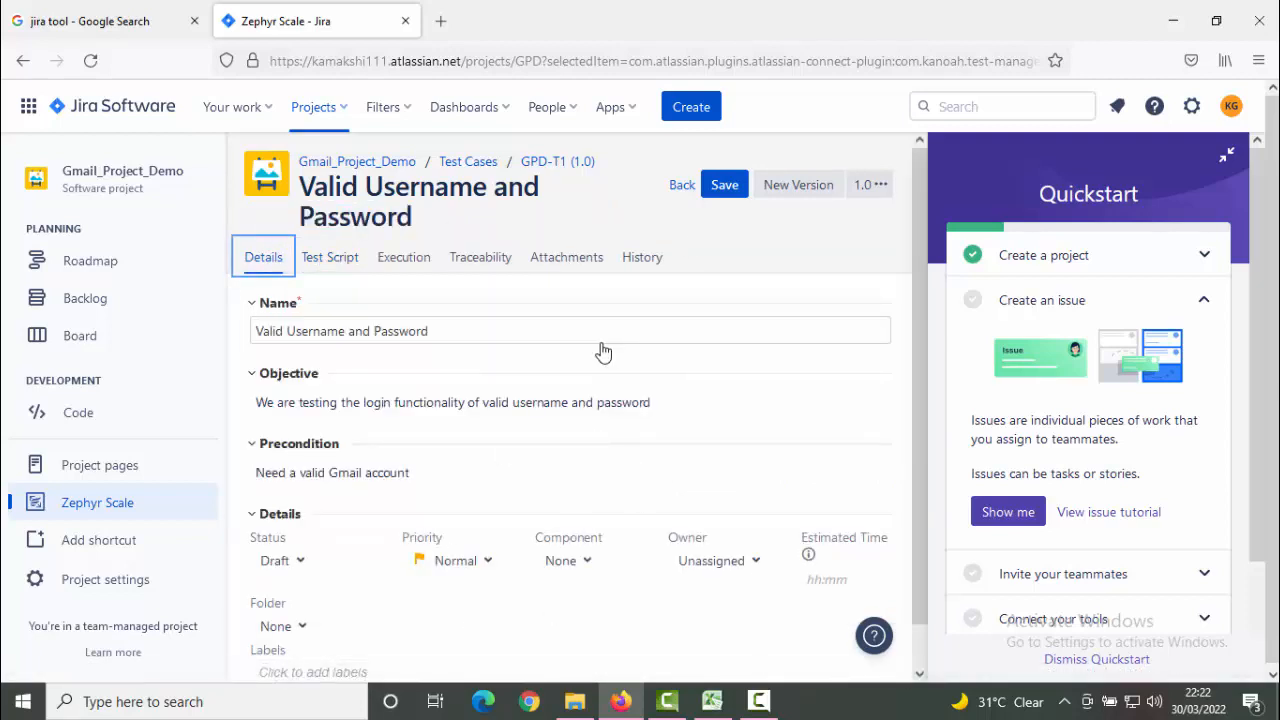
{"action": "key", "text": "alt+Tab"}
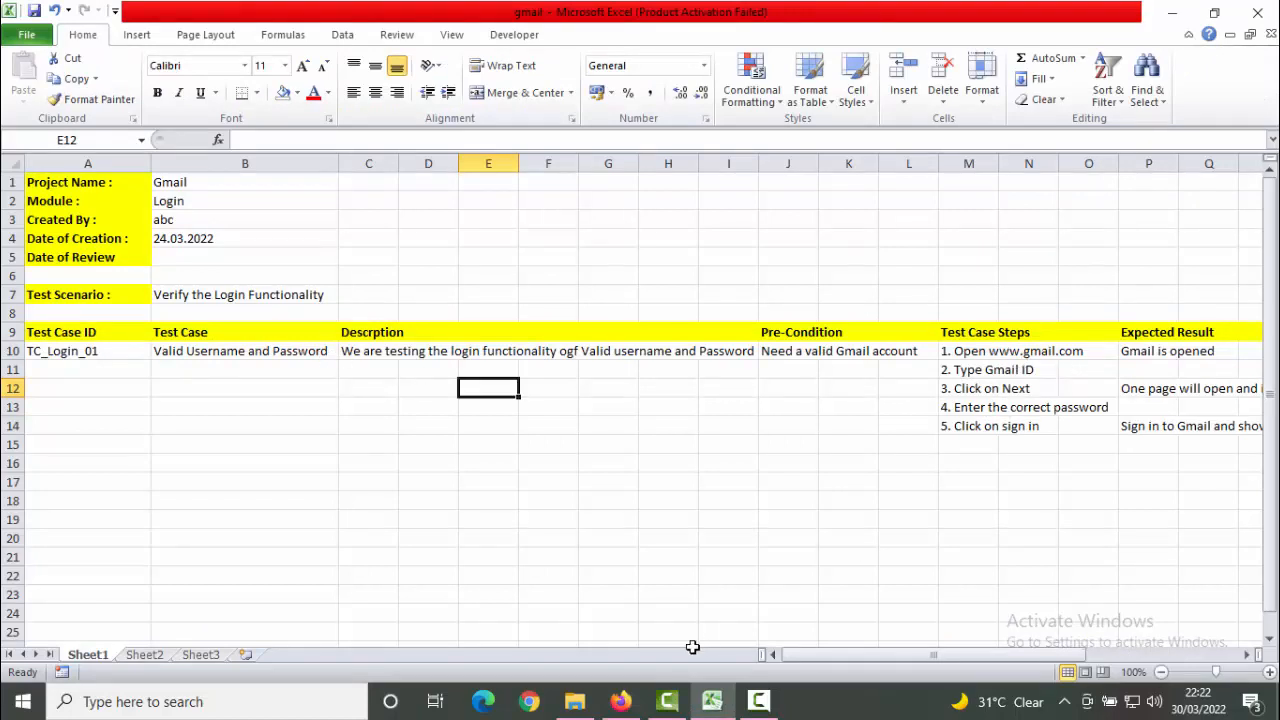
{"action": "left_click_drag", "start_coordinate": [828, 665], "coordinate": [913, 657]}
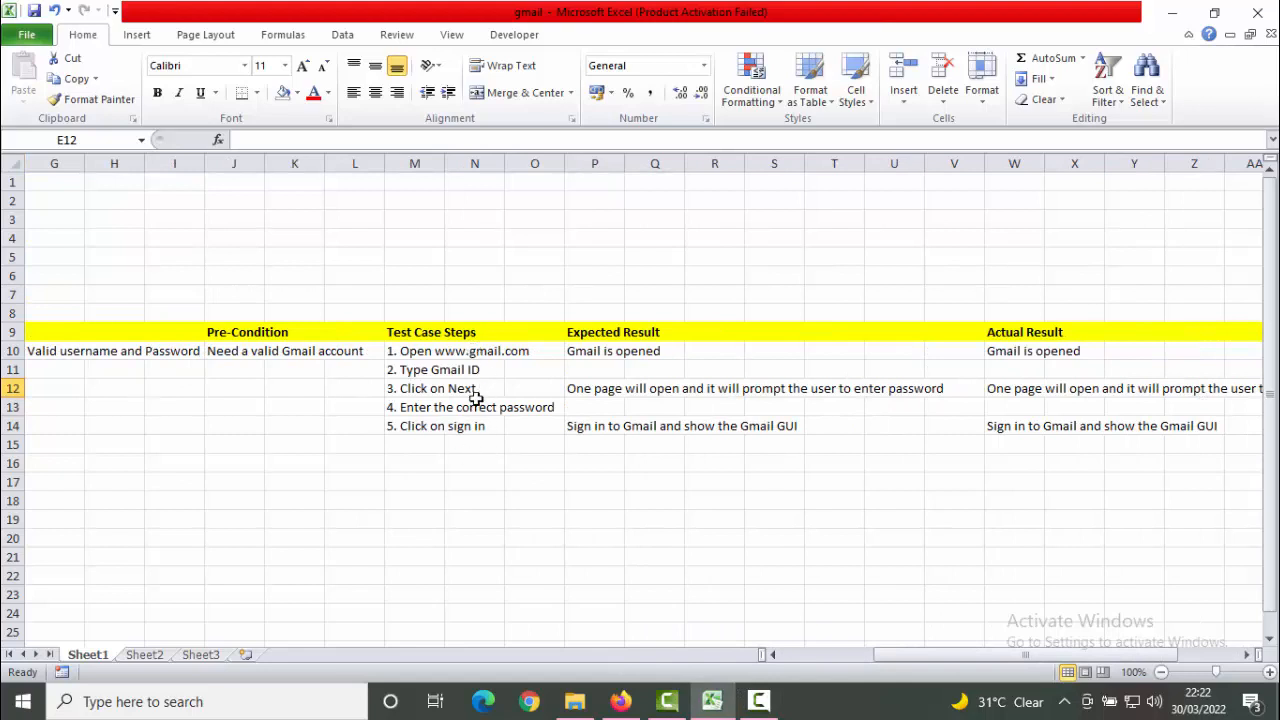
{"action": "key", "text": "alt+Tab"}
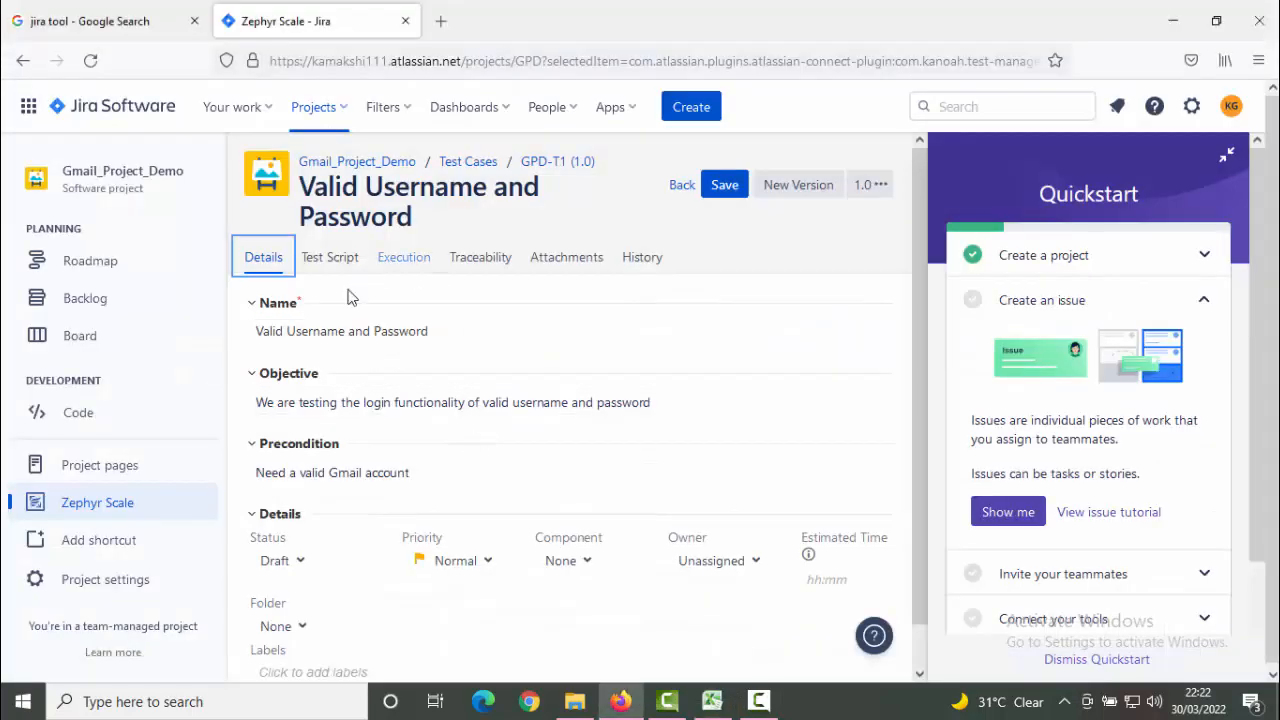
Step: Reopen the test script in Jira and look through the script type options, keeping Step-by-Step
{"action": "left_click", "coordinate": [349, 262]}
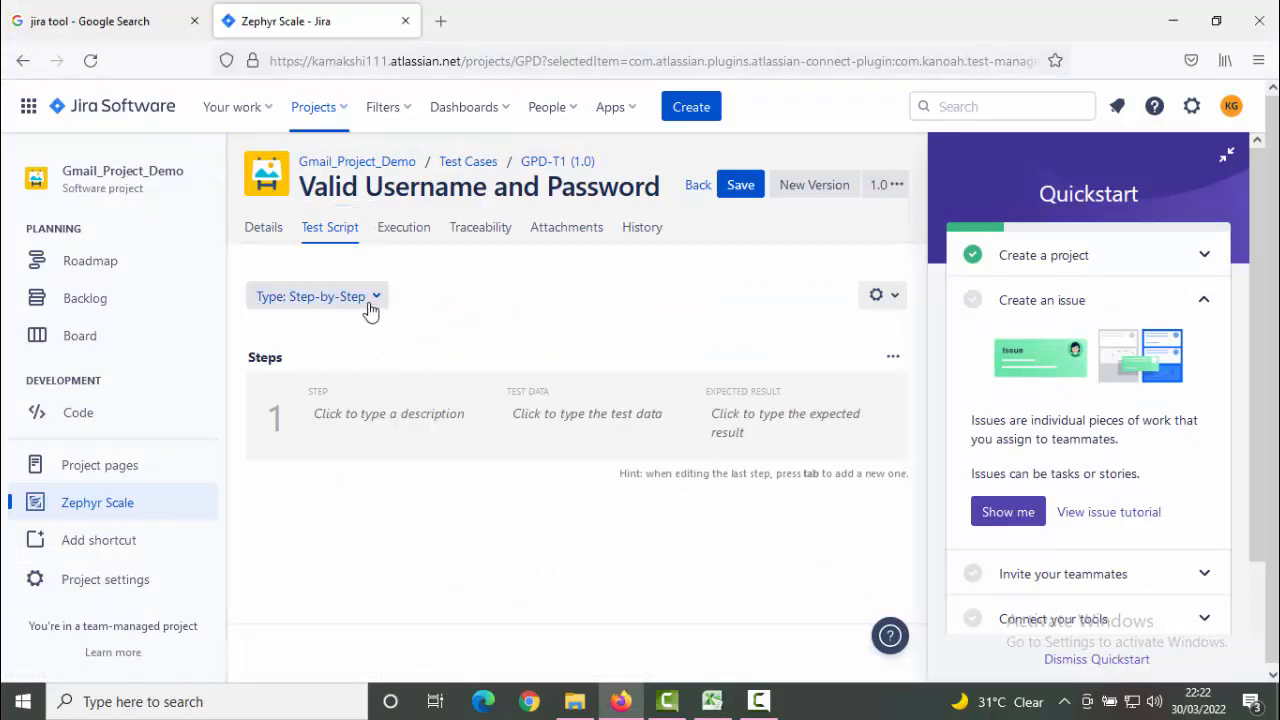
{"action": "left_click", "coordinate": [370, 298]}
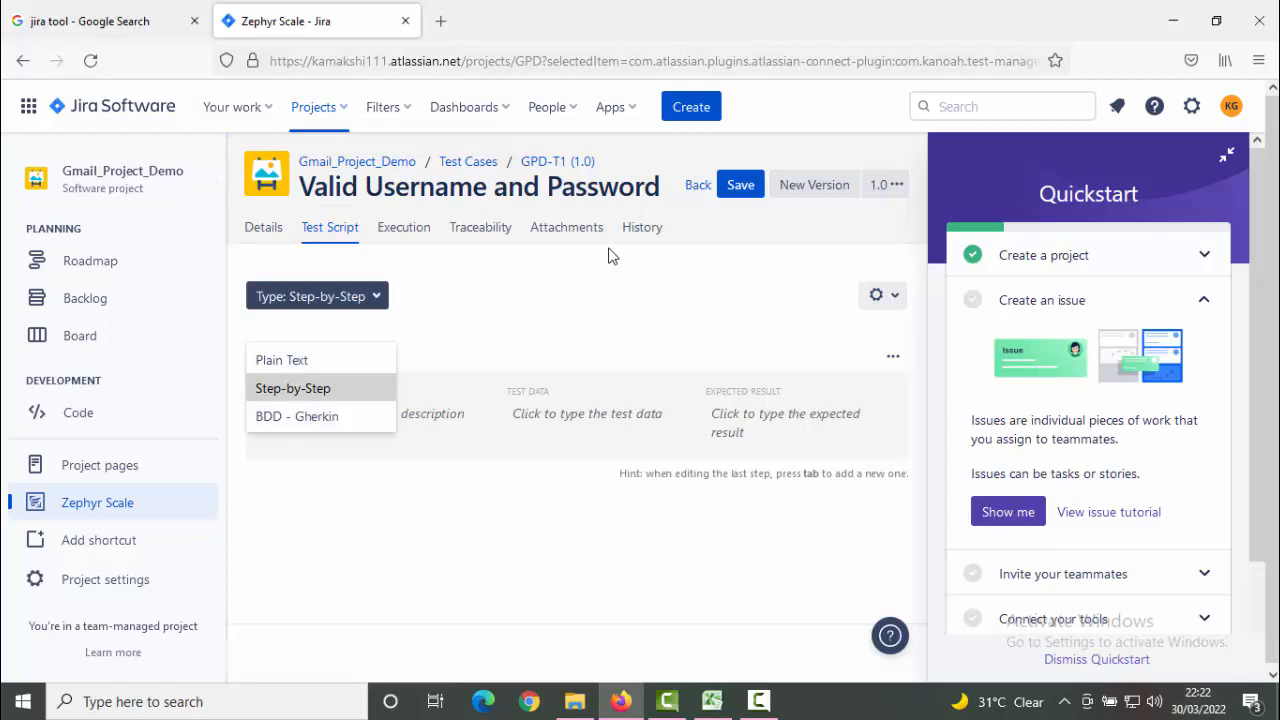
{"action": "left_click", "coordinate": [486, 303]}
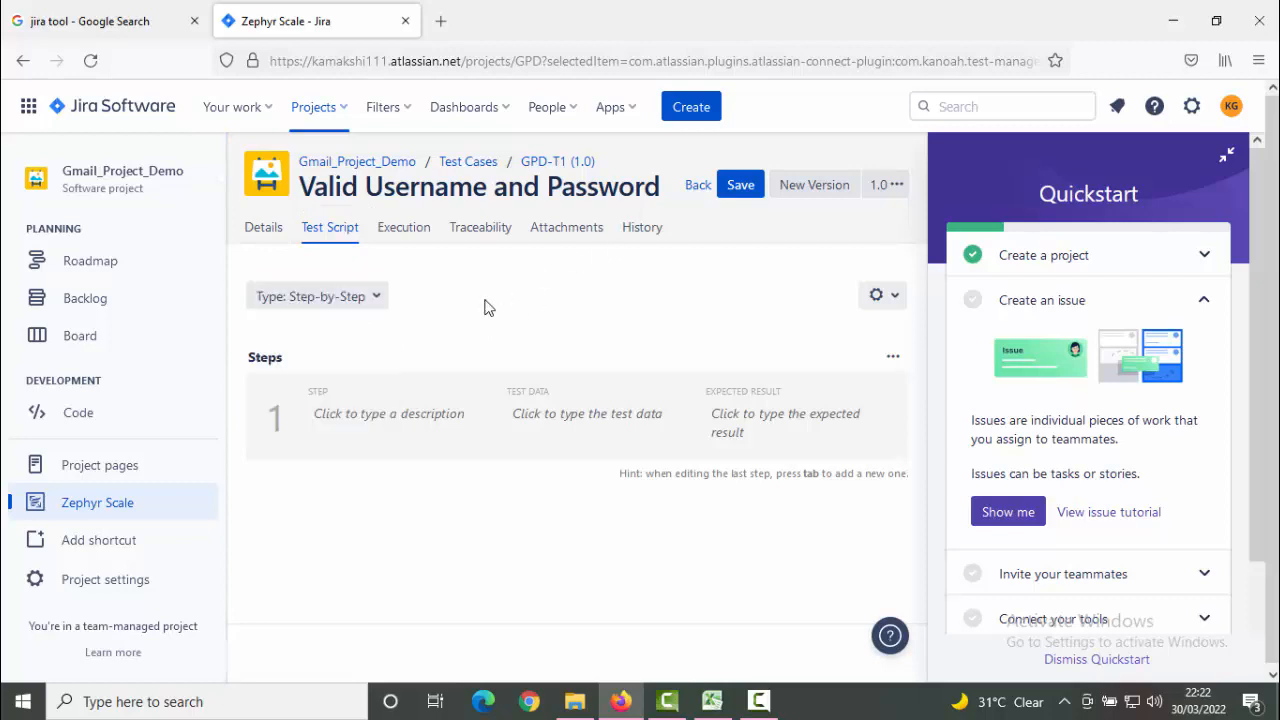
{"action": "left_click", "coordinate": [352, 415]}
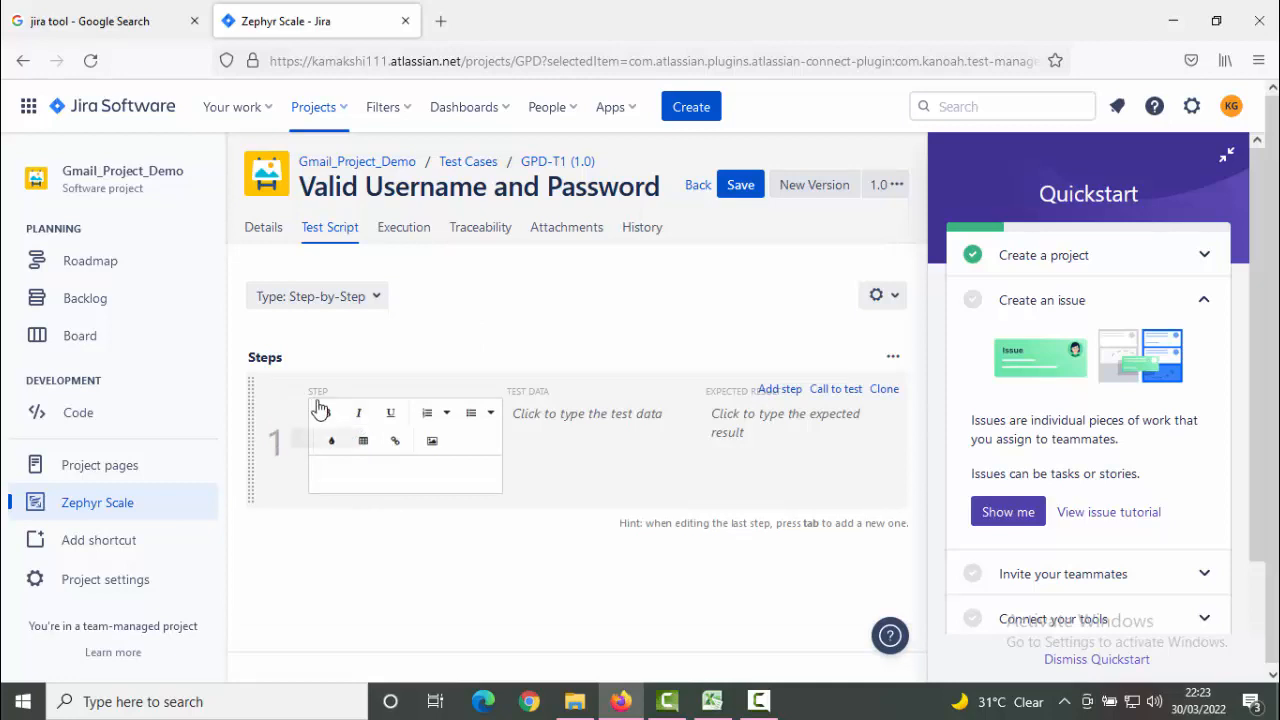
{"action": "key", "text": "alt+Tab"}
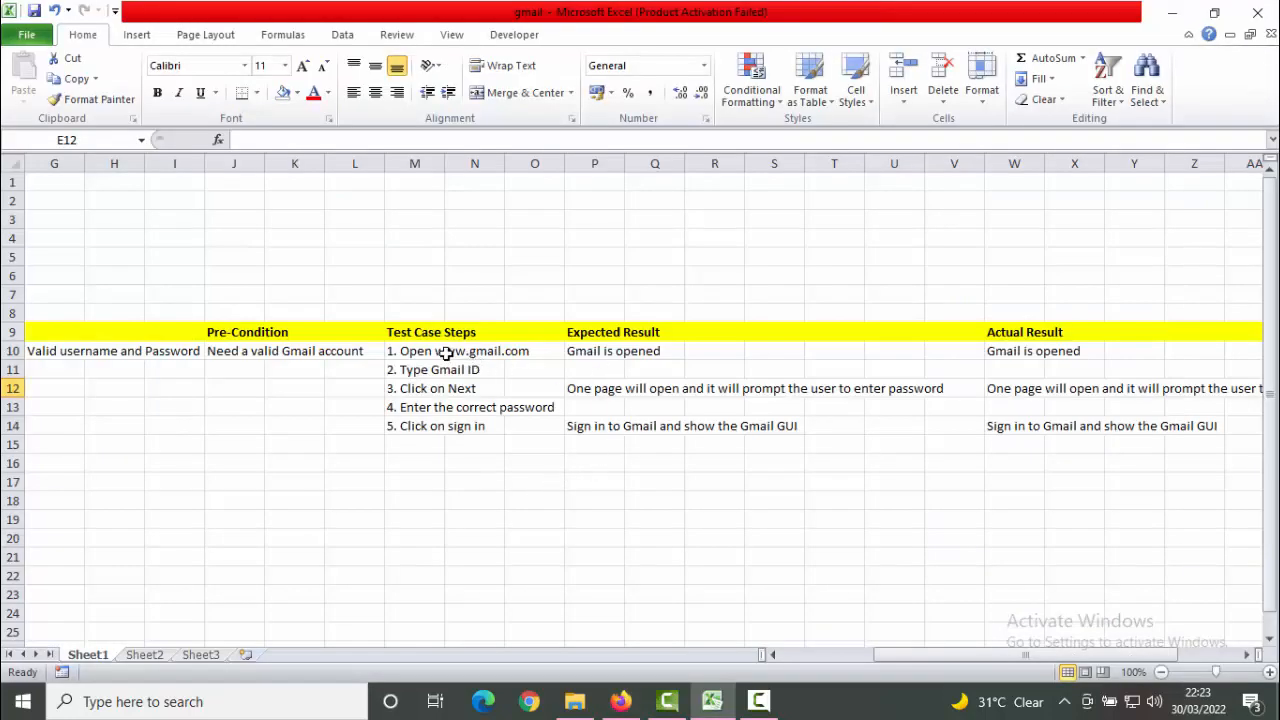
{"action": "key", "text": "alt+Tab"}
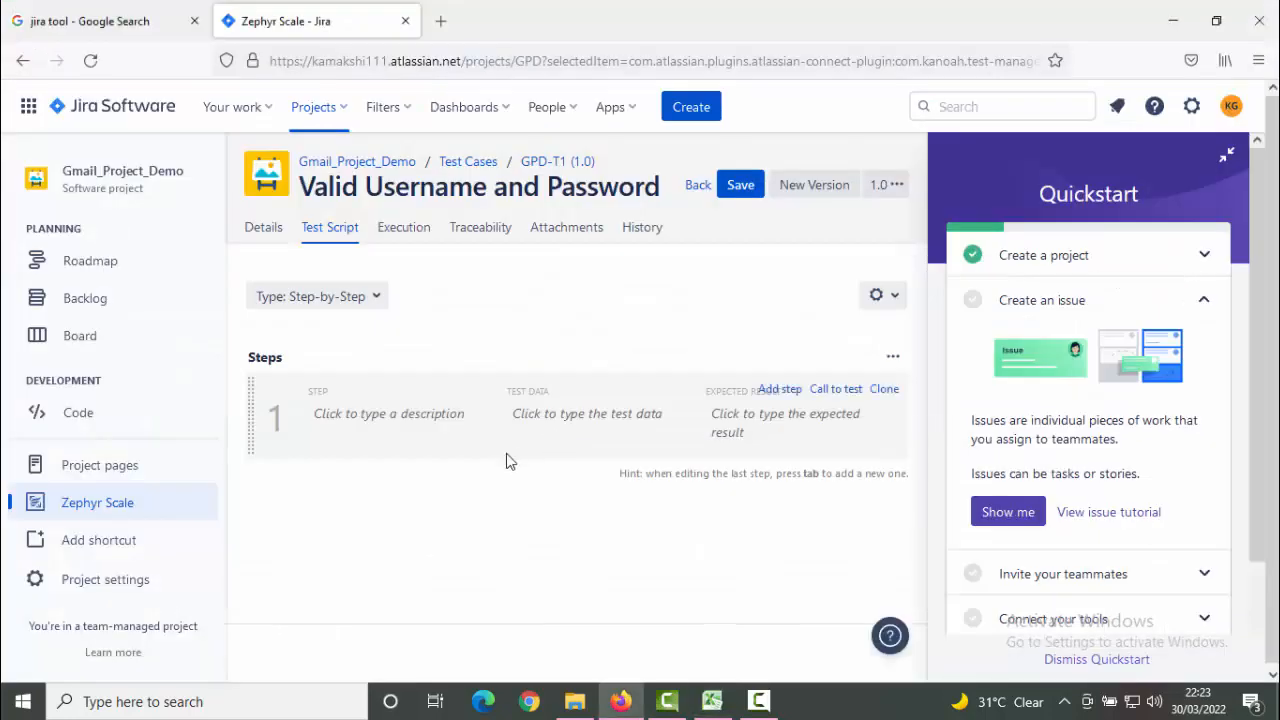
{"action": "left_click", "coordinate": [380, 418]}
{"action": "type", "text": "O"}
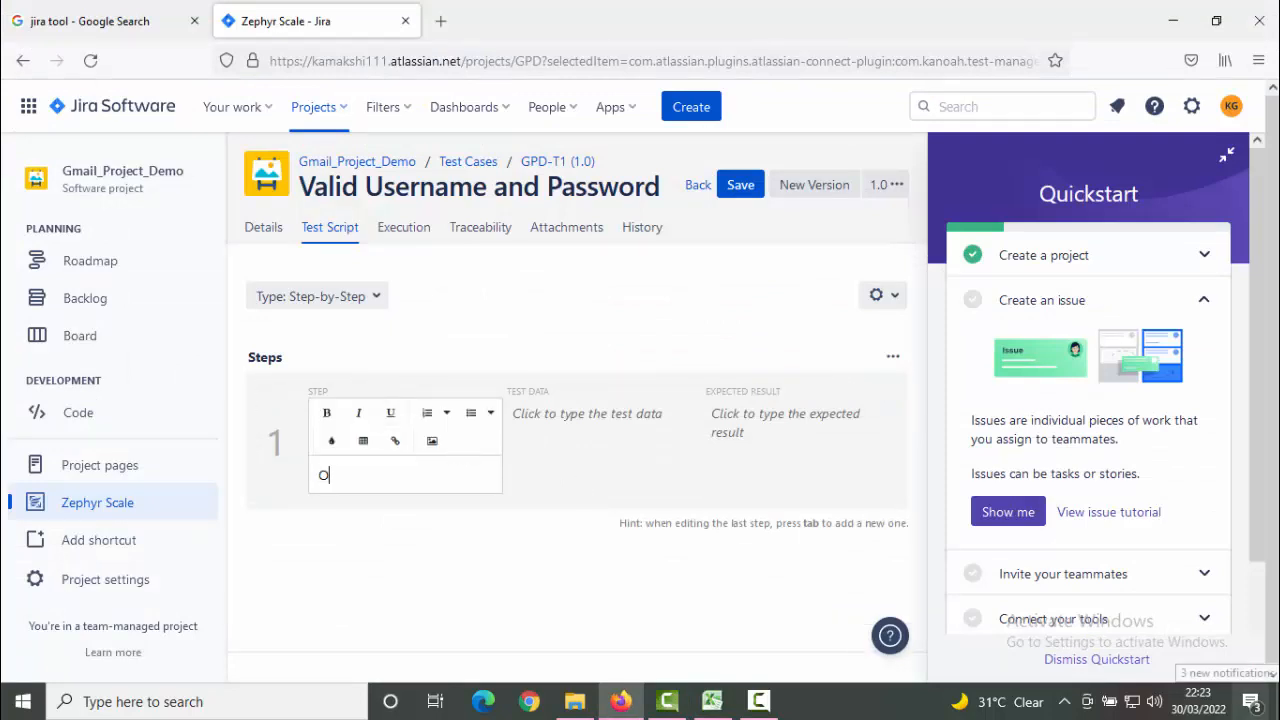
{"action": "type", "text": "pen www.gmail"}
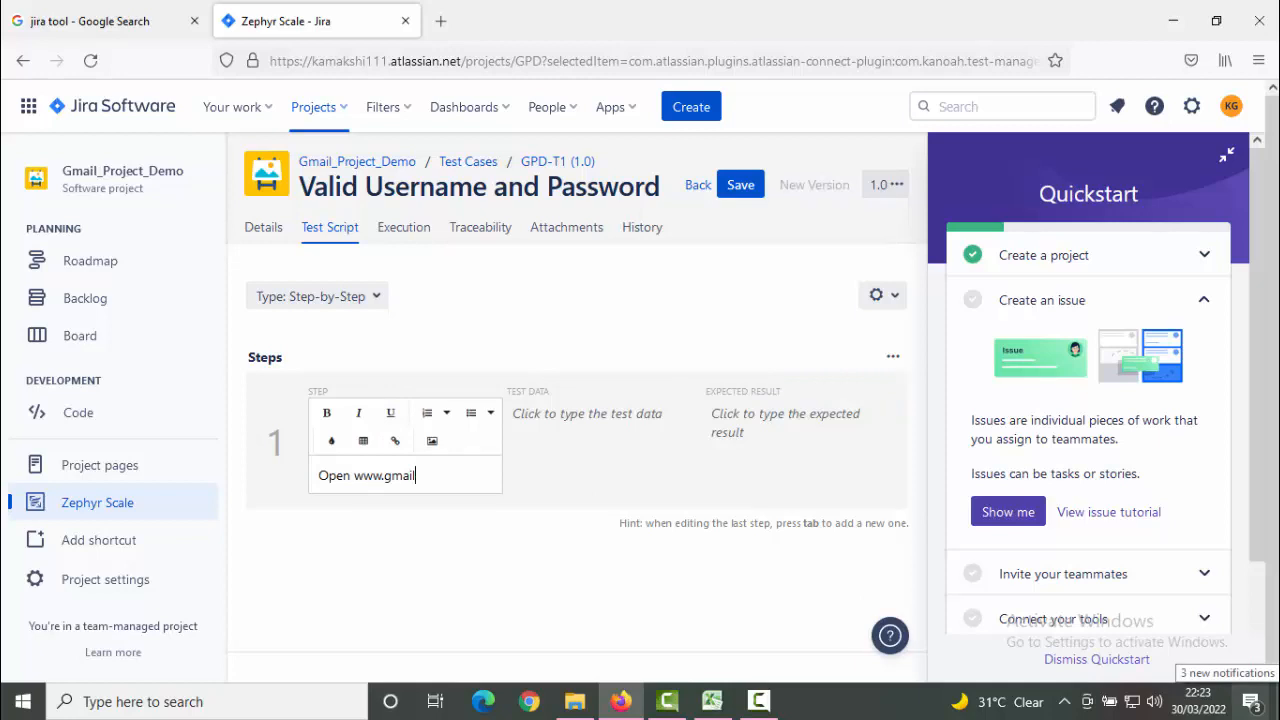
{"action": "type", "text": ".com"}
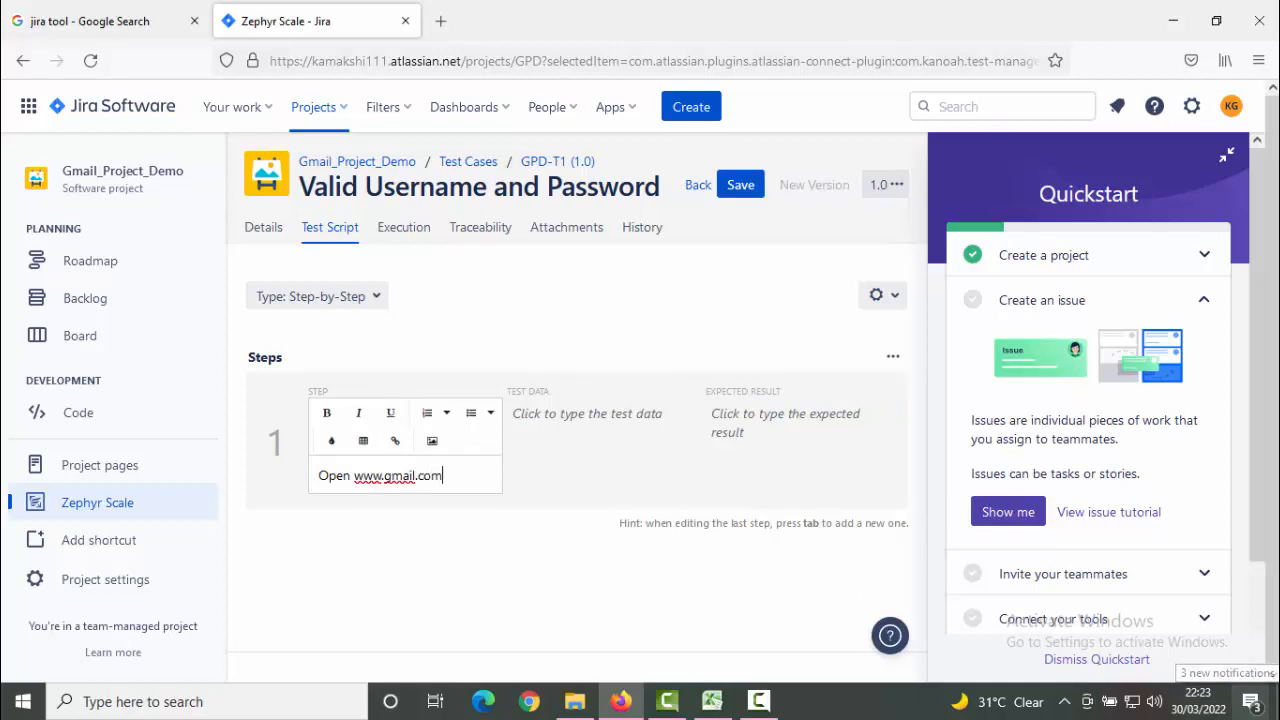
{"action": "left_click", "coordinate": [620, 578]}
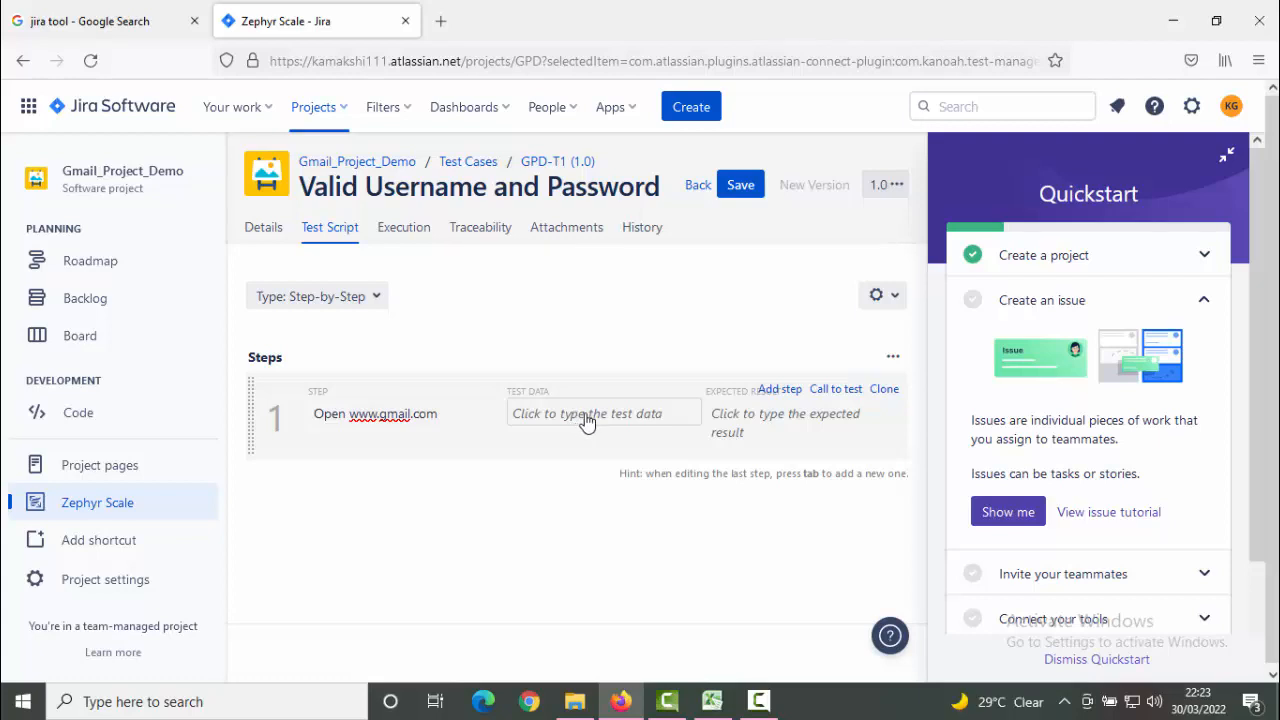
Step: Consult the Expected Result column in Excel and set the expected result of step 1 in Jira to "Gmail is opened"
{"action": "key", "text": "alt+Tab"}
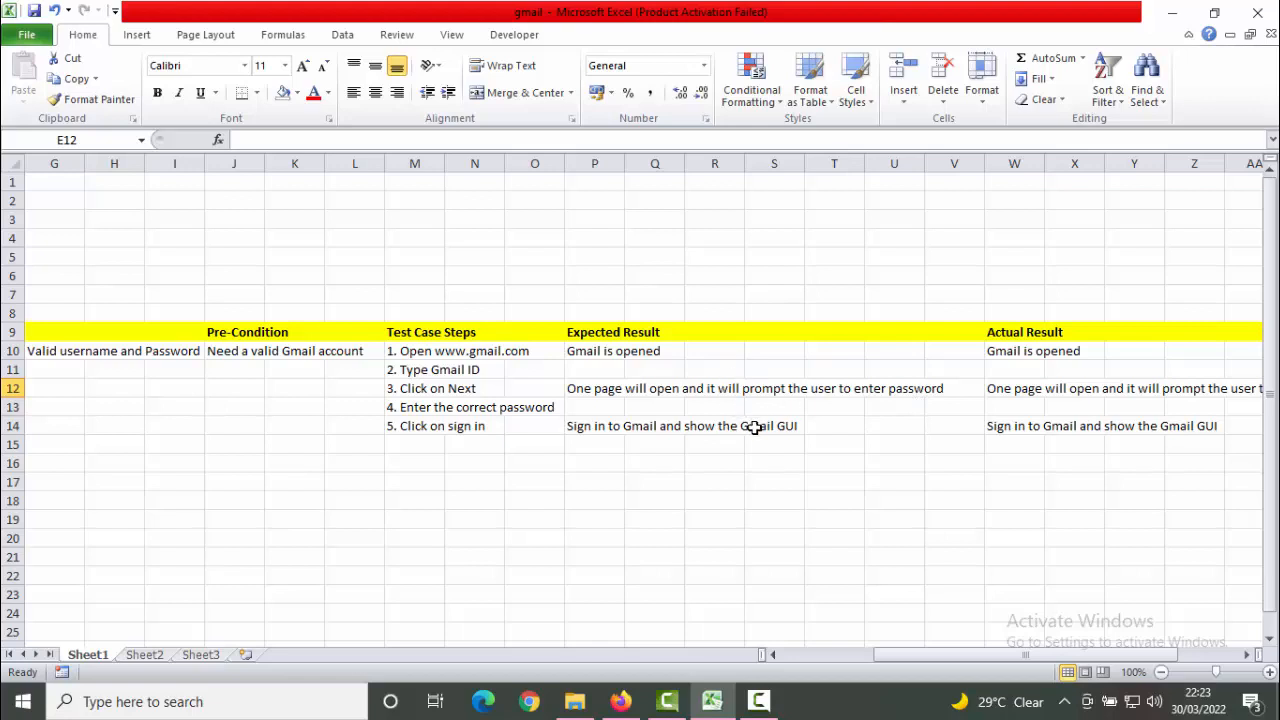
{"action": "key", "text": "alt+Tab"}
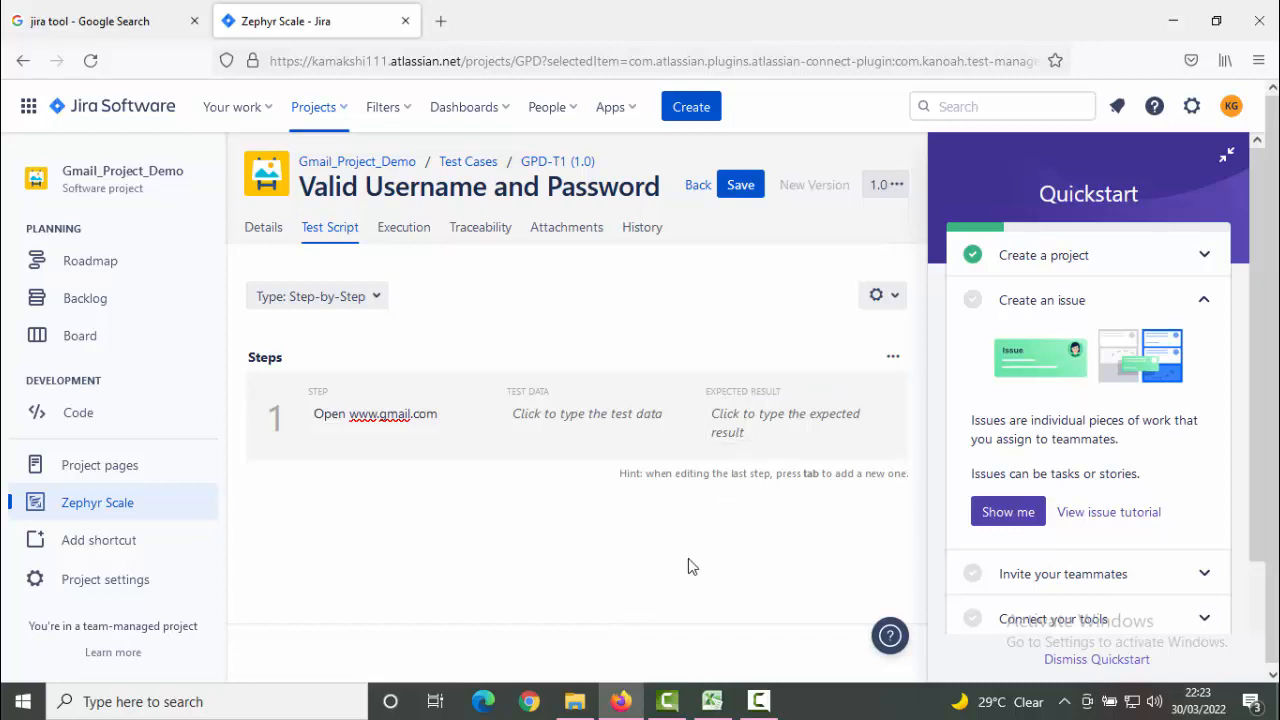
{"action": "left_click", "coordinate": [750, 428]}
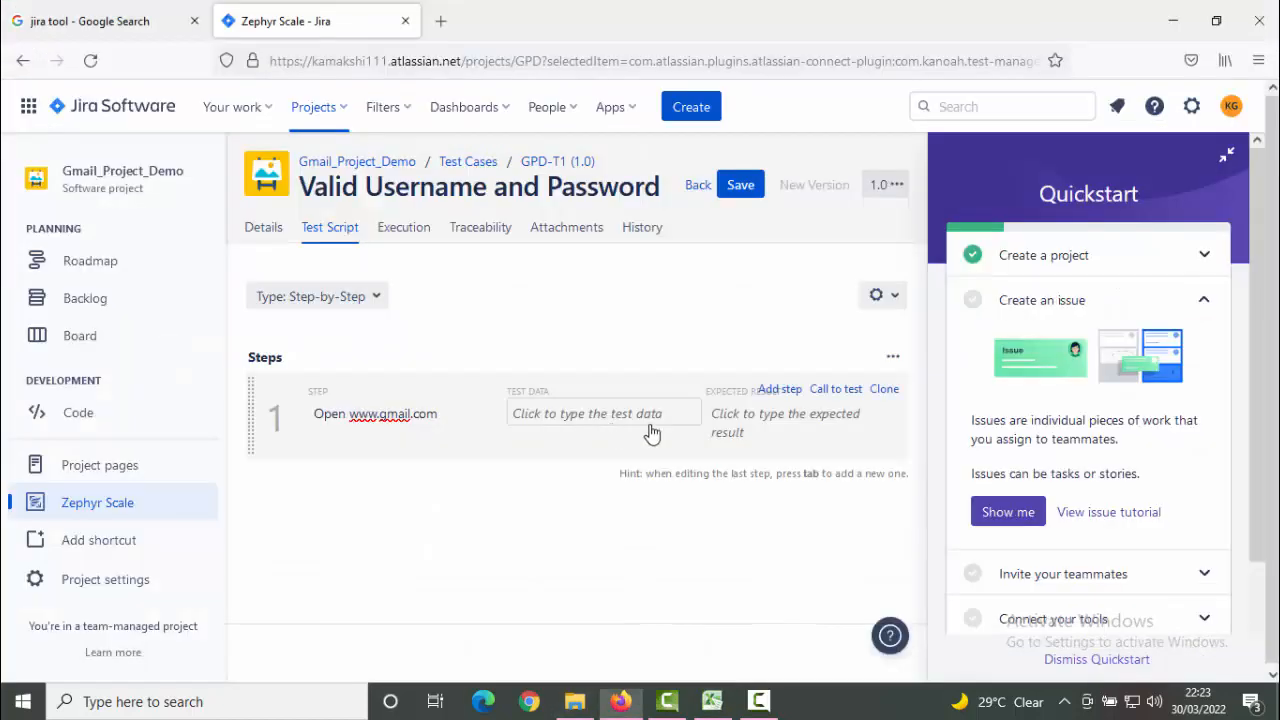
{"action": "left_click", "coordinate": [738, 432]}
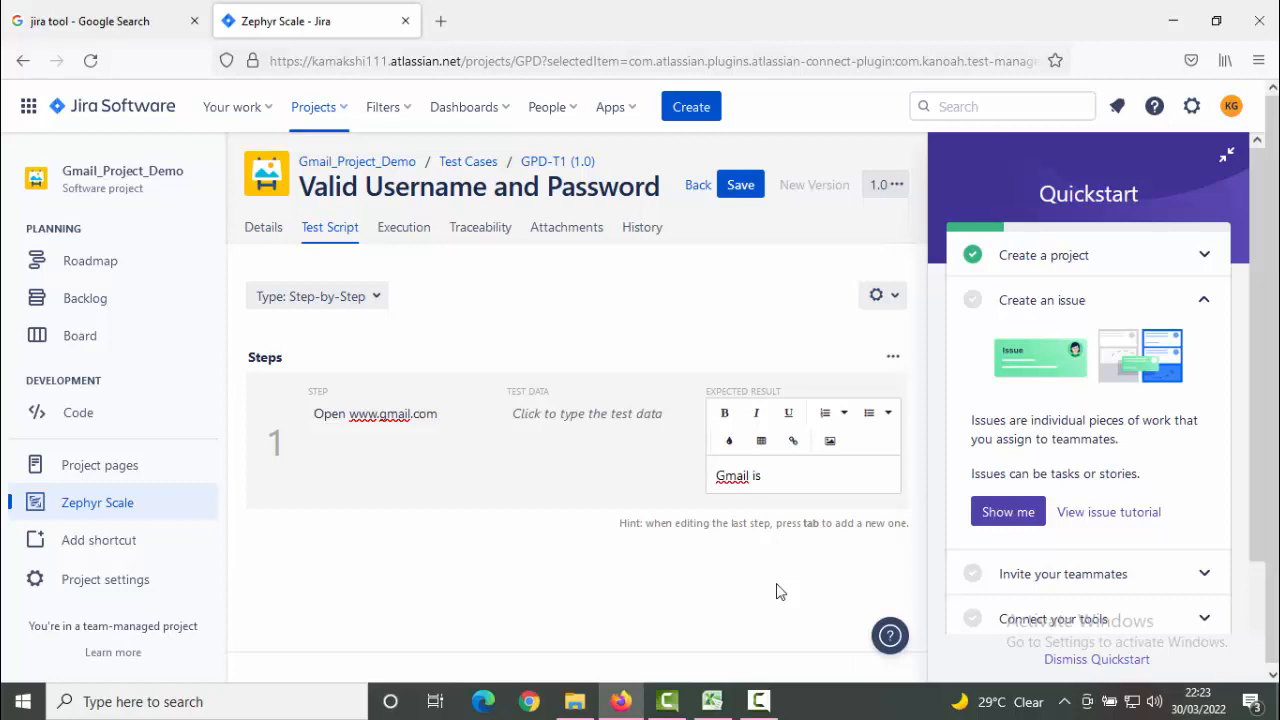
{"action": "left_click", "coordinate": [723, 591]}
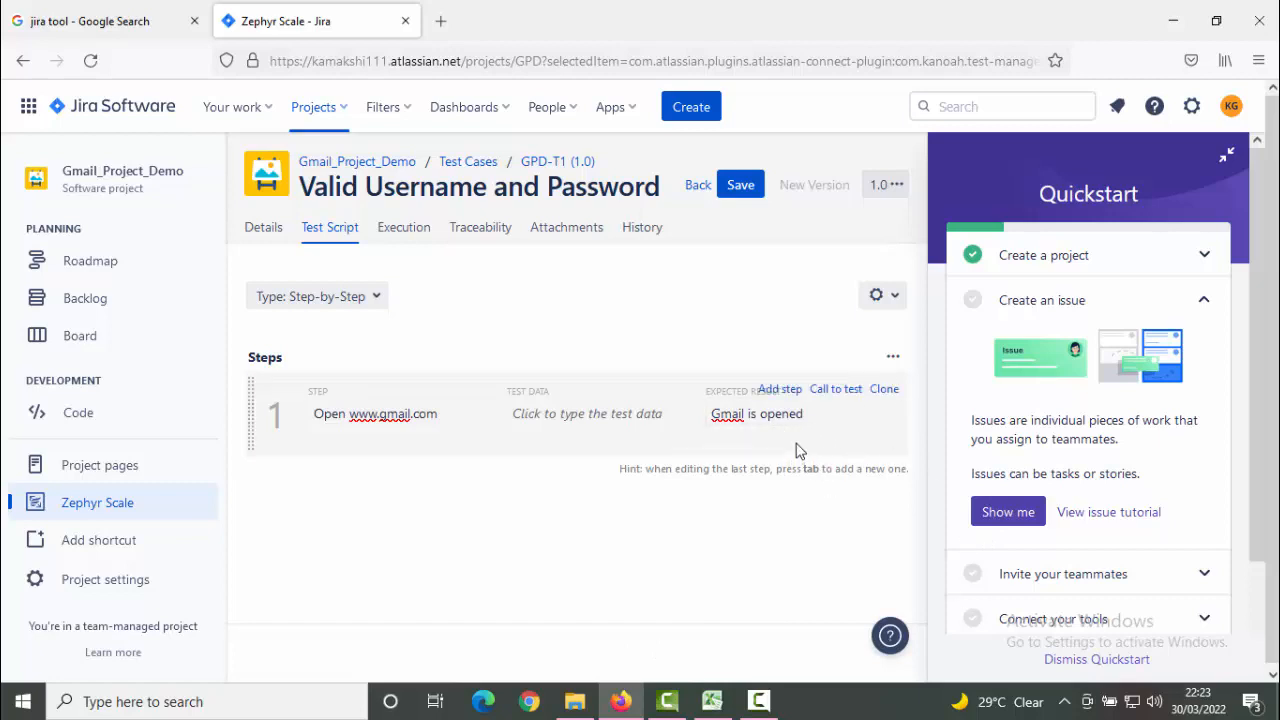
Step: Add a second step to the test script with the description "Type Email ID", checking the steps listed in Excel
{"action": "left_click", "coordinate": [782, 389]}
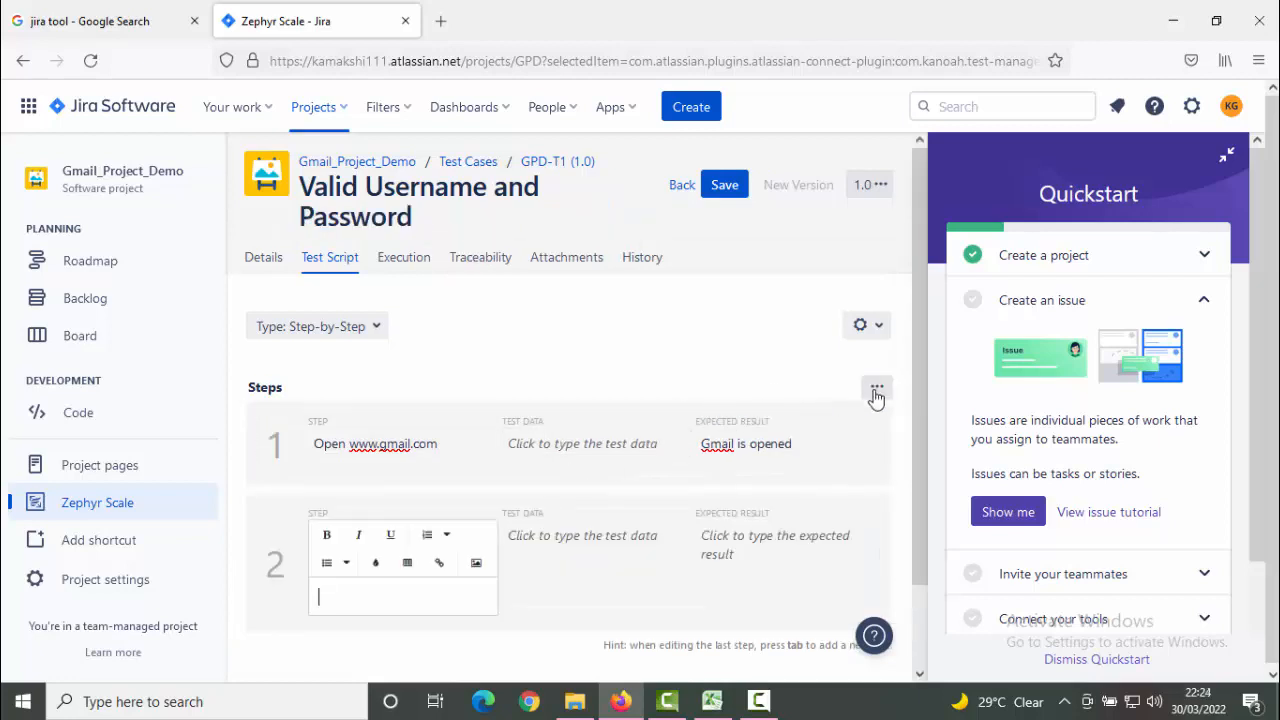
{"action": "scroll", "coordinate": [917, 511], "scroll_direction": "down", "scroll_amount": 2}
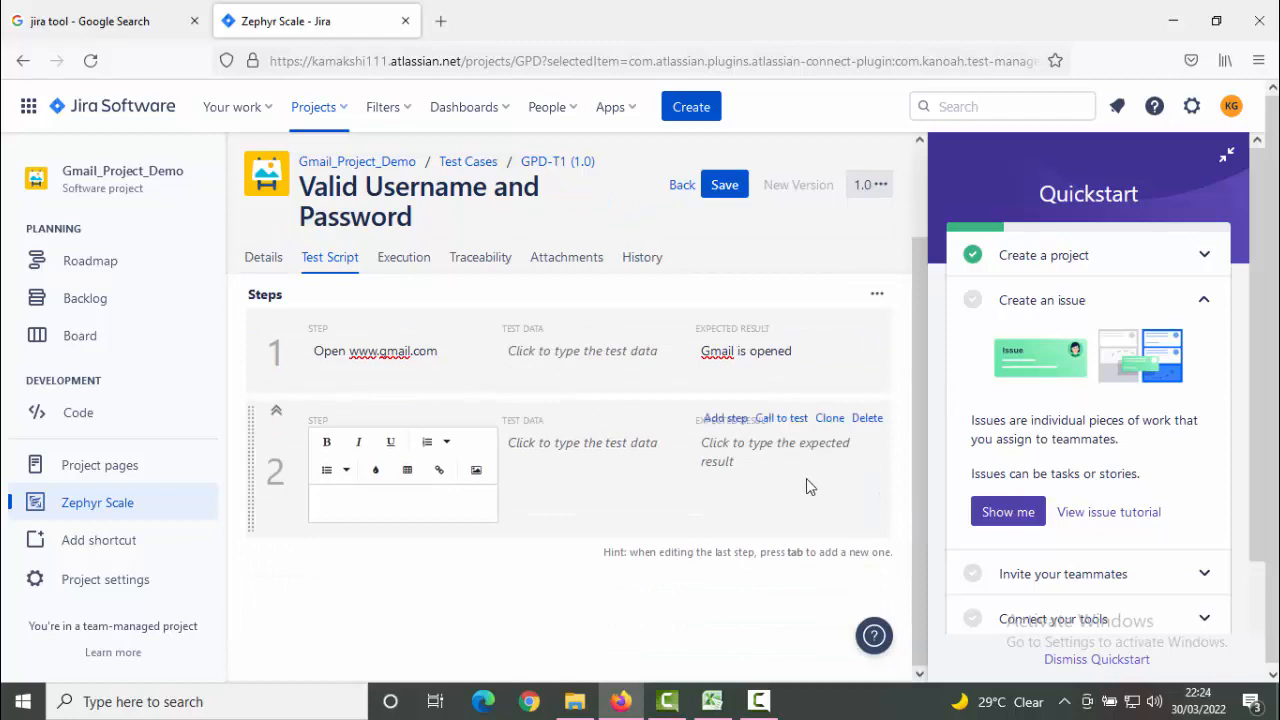
{"action": "key", "text": "alt+Tab"}
{"action": "key", "text": "alt+Tab"}
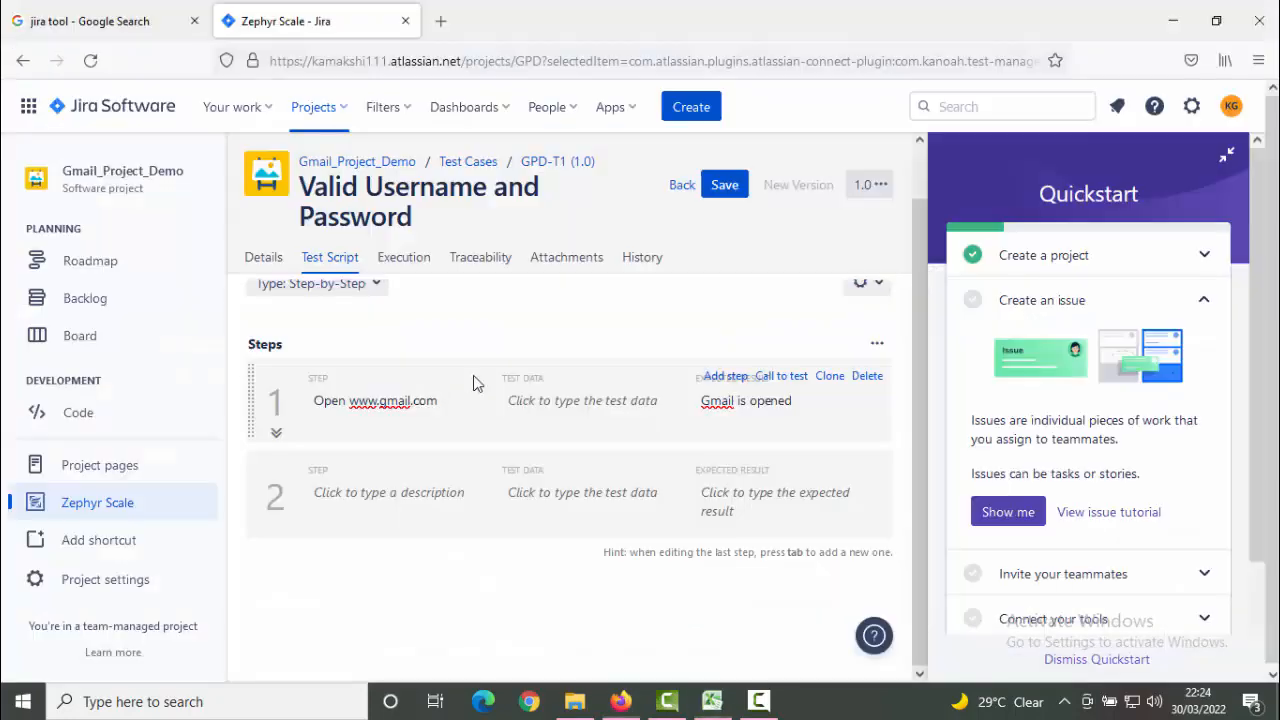
{"action": "left_click", "coordinate": [398, 492]}
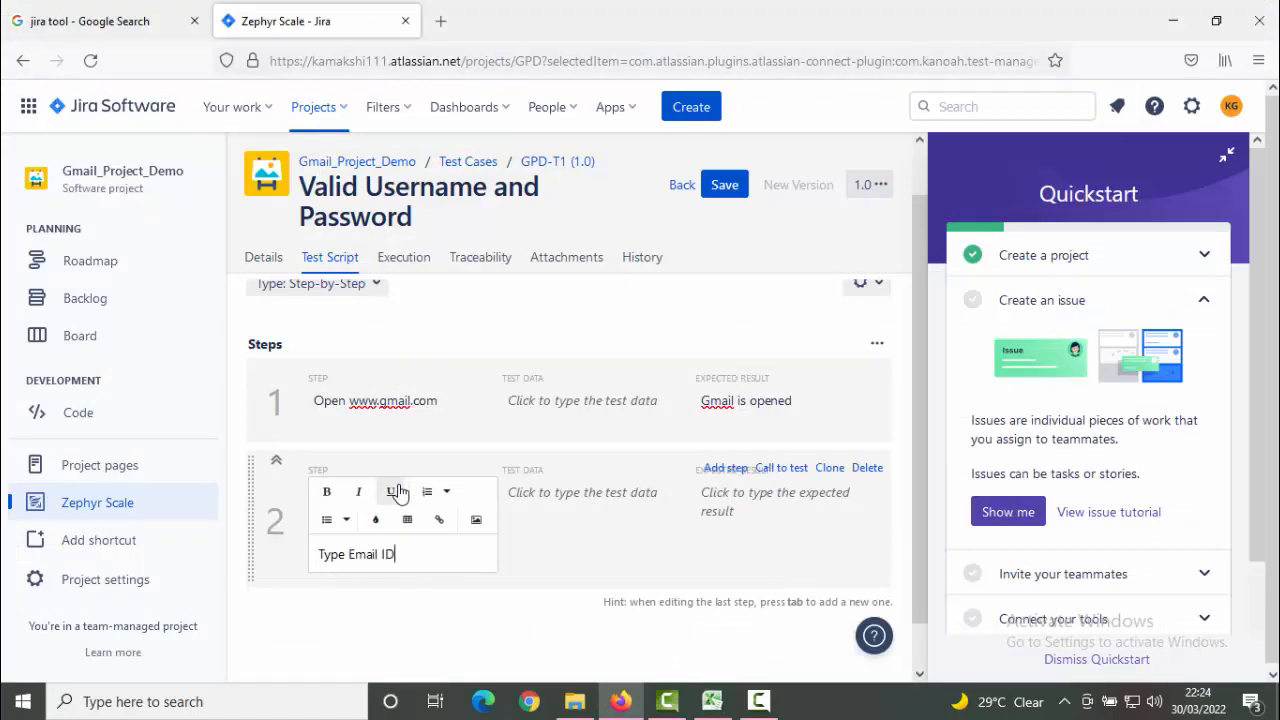
{"action": "type", "text": "Type Email ID"}
{"action": "left_click", "coordinate": [538, 551]}
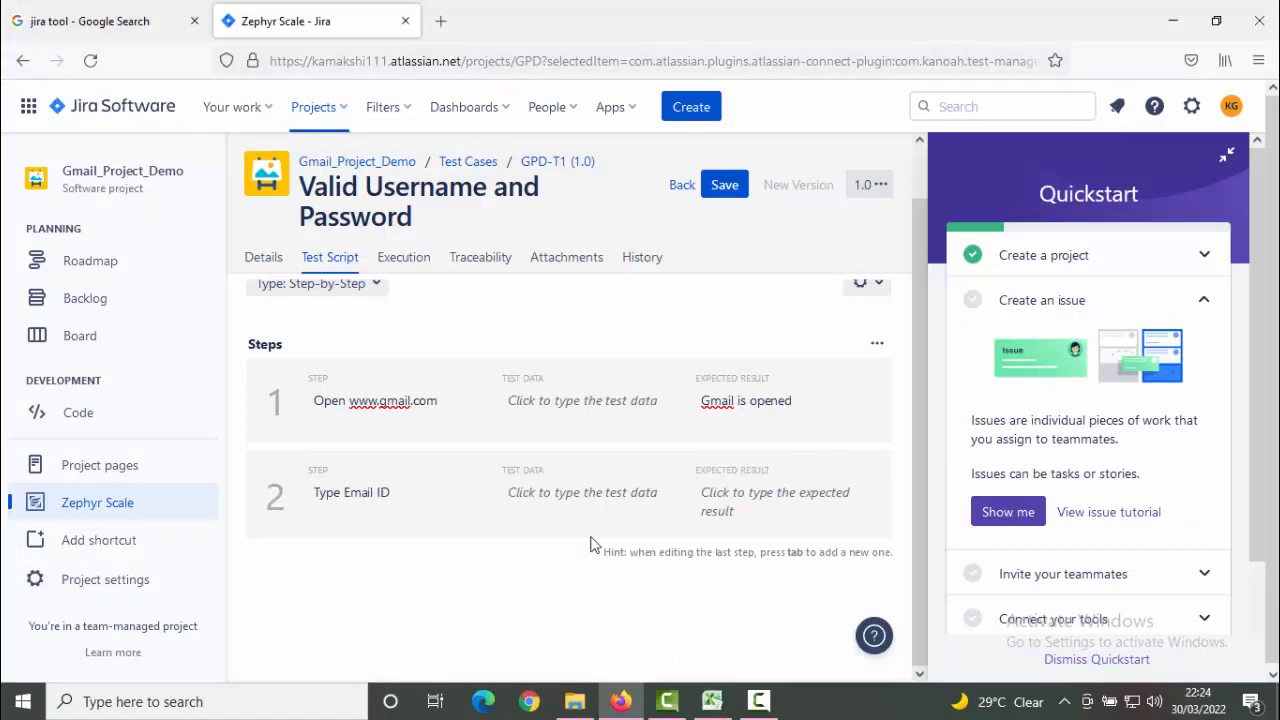
Step: Check the expected results in Excel and set the expected result of step 2 in Jira to "Get redirected to Password Field"
{"action": "left_click", "coordinate": [725, 510]}
{"action": "key", "text": "alt+Tab"}
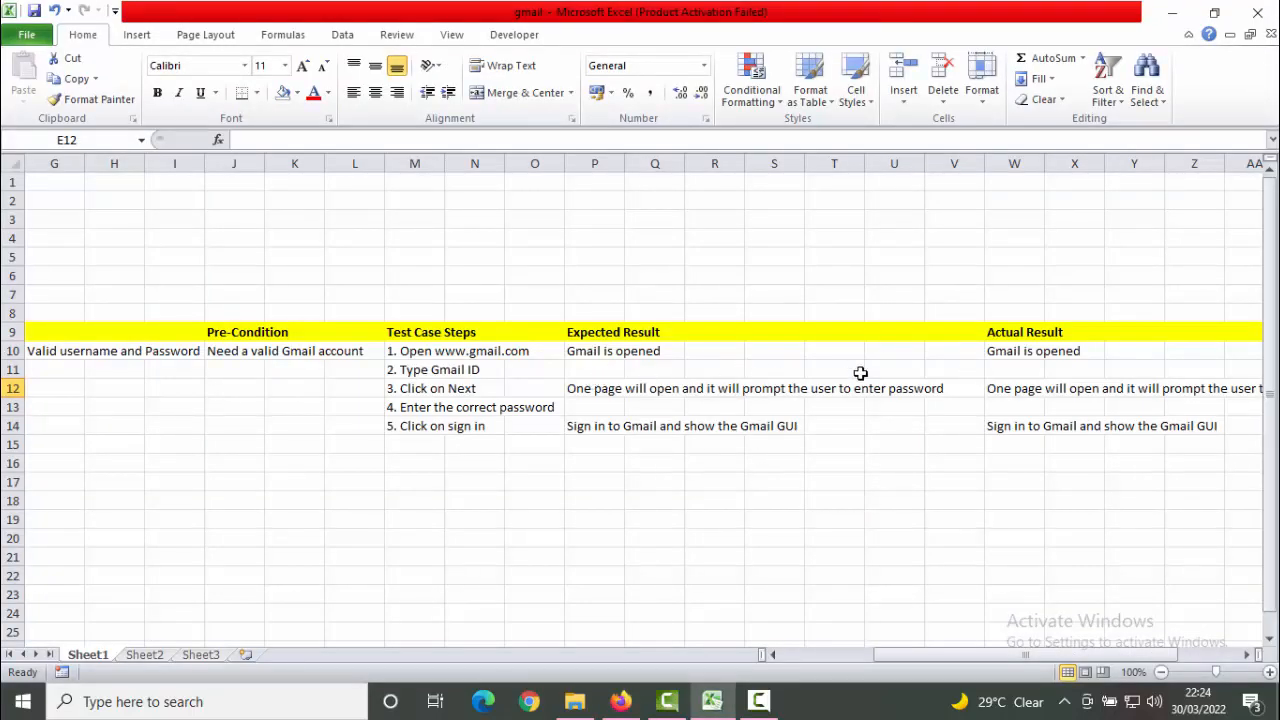
{"action": "key", "text": "alt+Tab"}
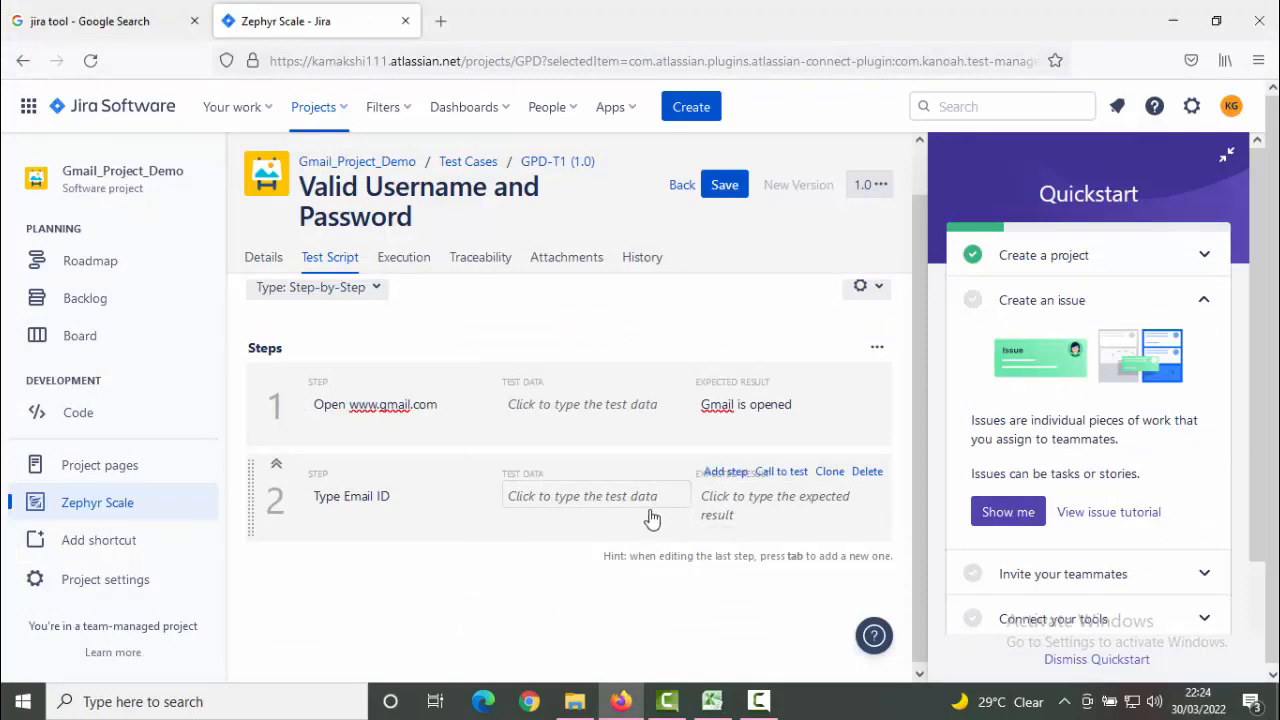
{"action": "left_click", "coordinate": [737, 505]}
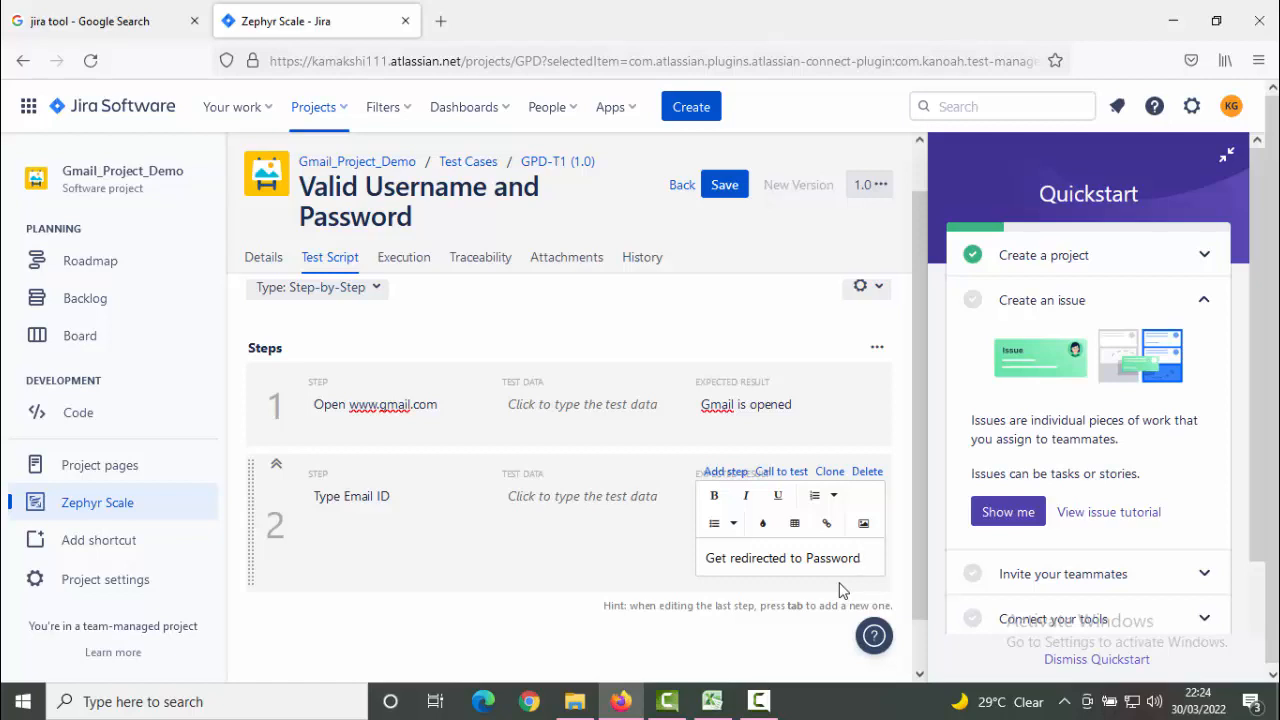
{"action": "type", "text": "eld"}
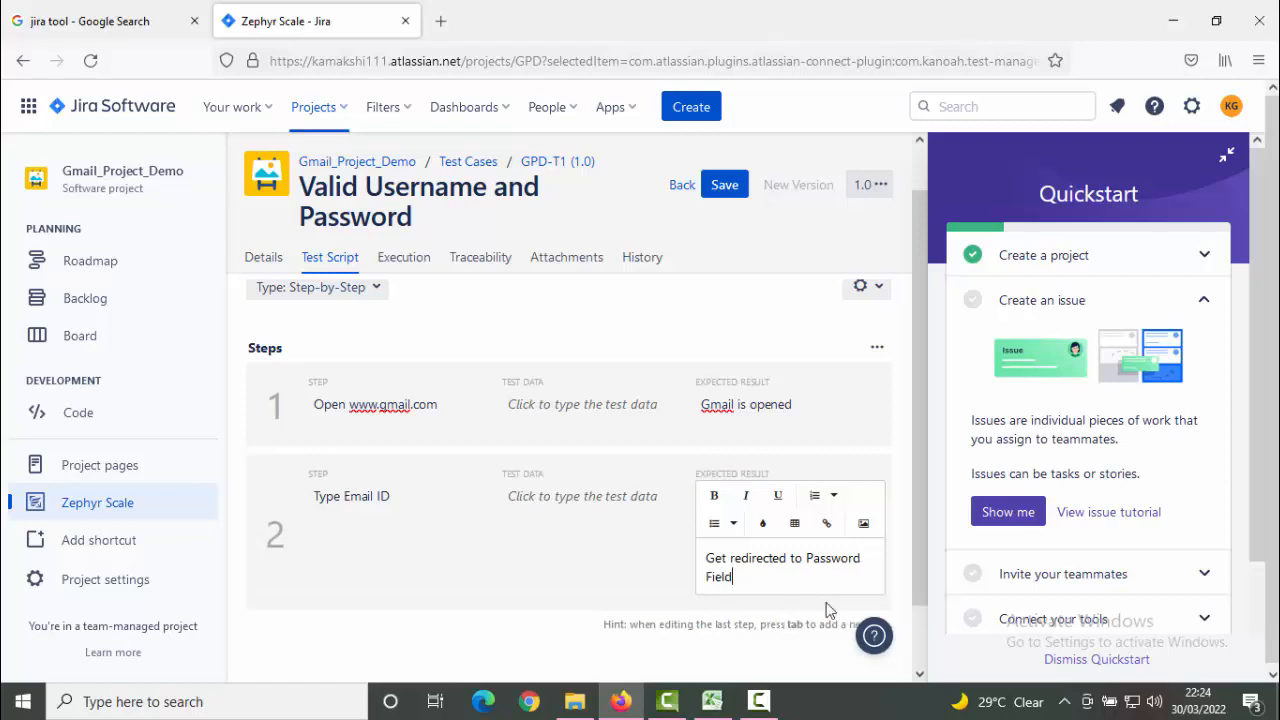
{"action": "left_click", "coordinate": [614, 534]}
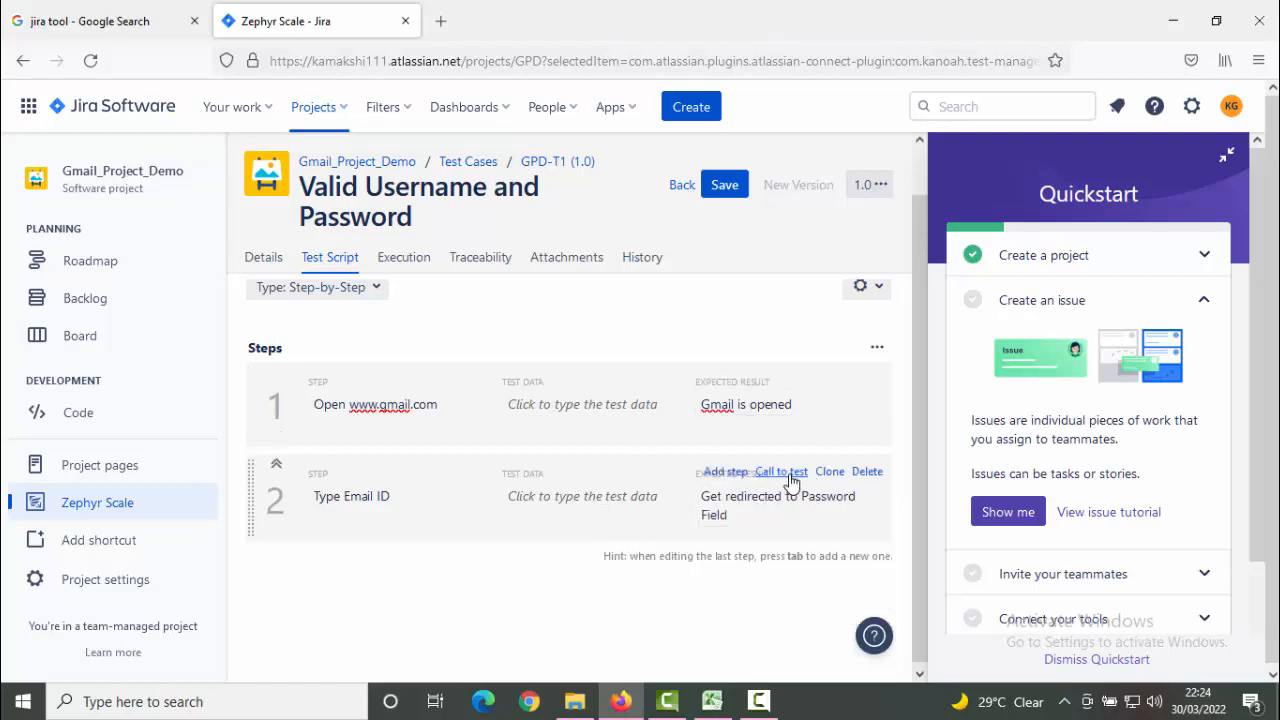
Step: Add a third step to the test script with the description "Enter correct password", checking the test case steps in Excel
{"action": "left_click", "coordinate": [737, 477]}
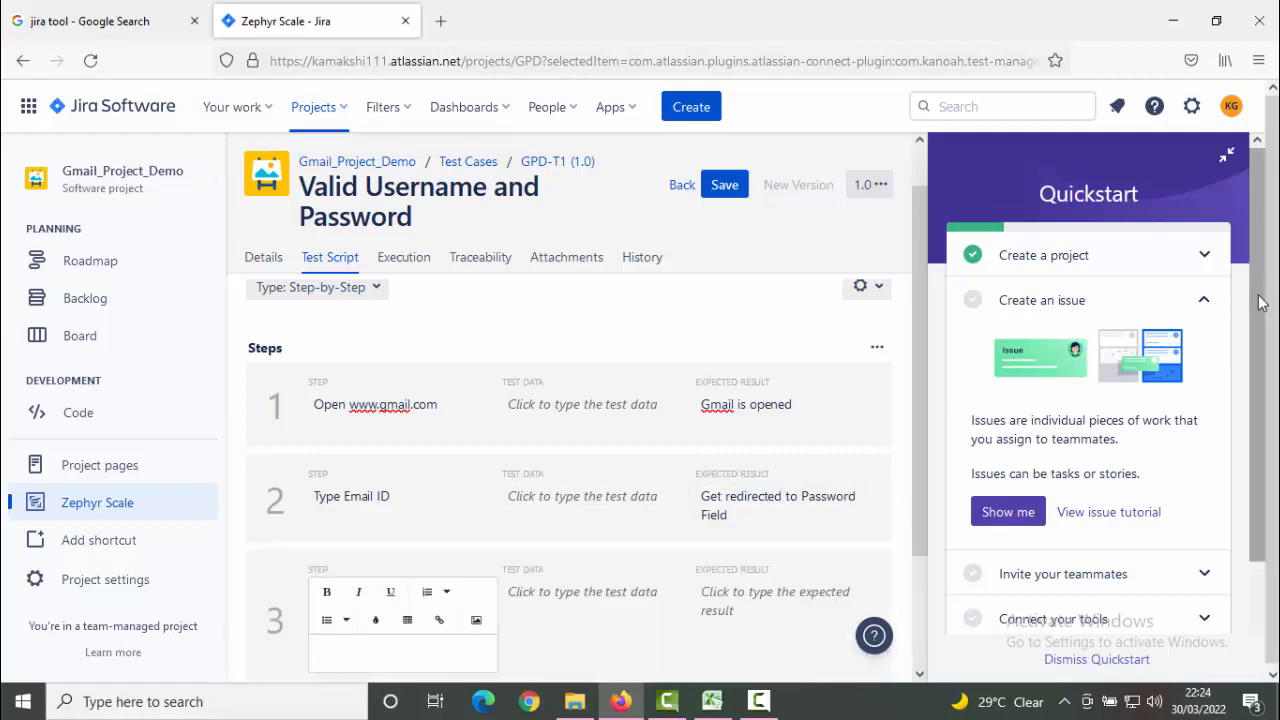
{"action": "left_click_drag", "start_coordinate": [1260, 304], "coordinate": [1271, 345]}
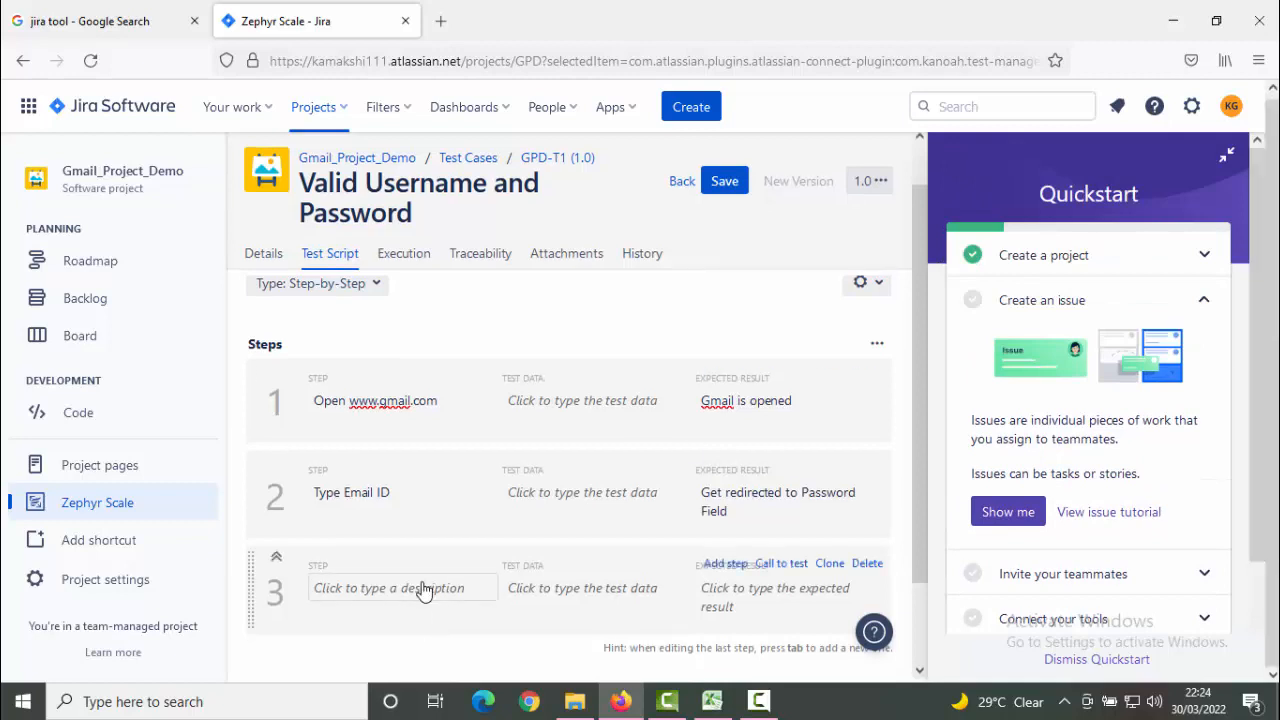
{"action": "key", "text": "alt+Tab"}
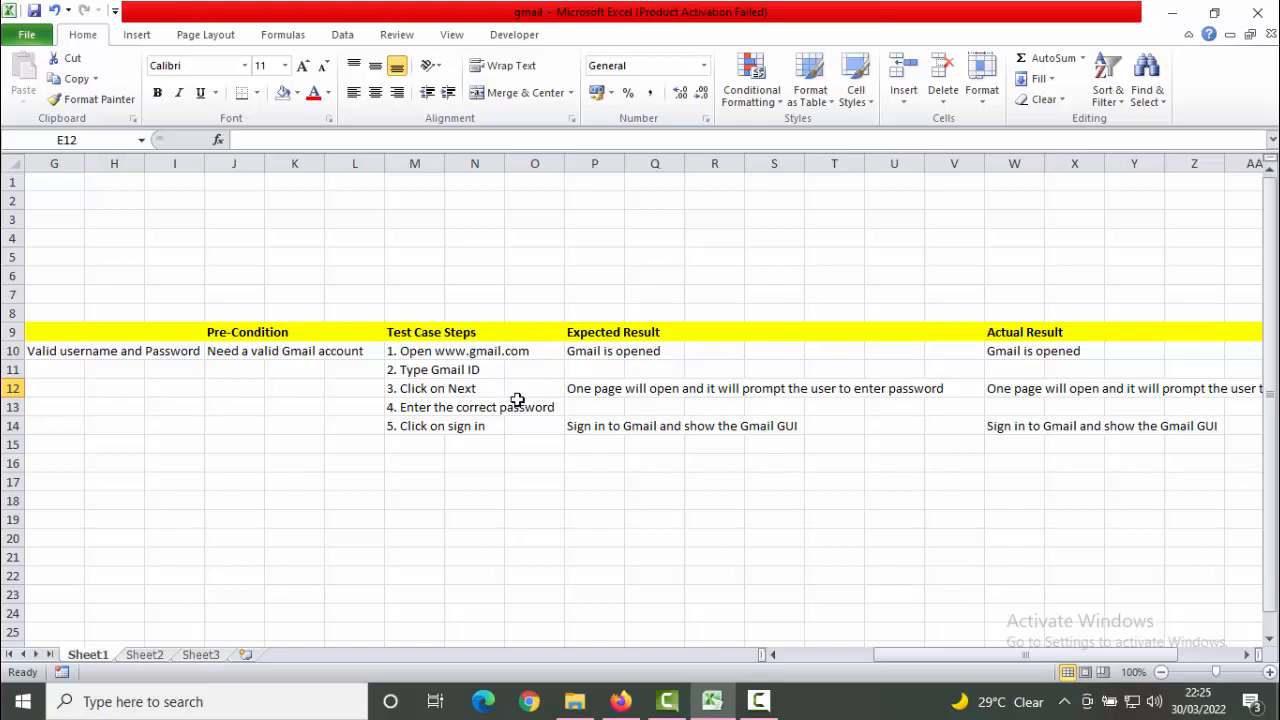
{"action": "key", "text": "alt+Tab"}
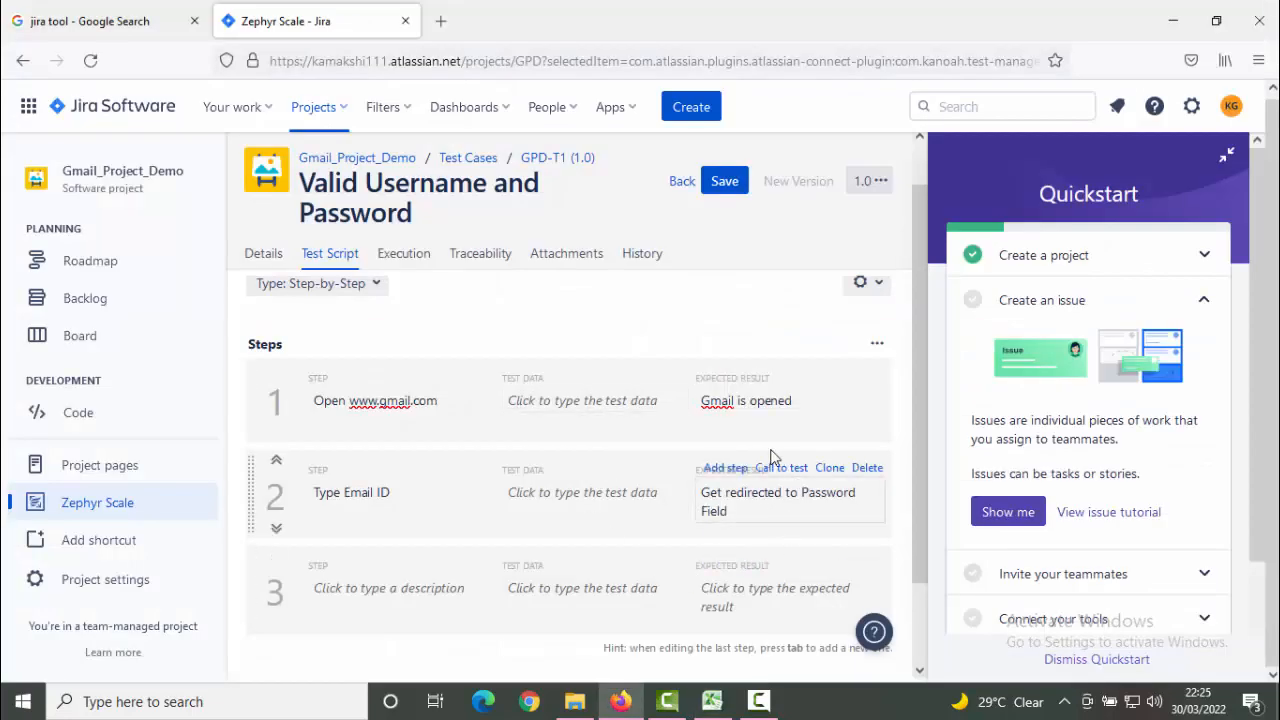
{"action": "key", "text": "alt+Tab"}
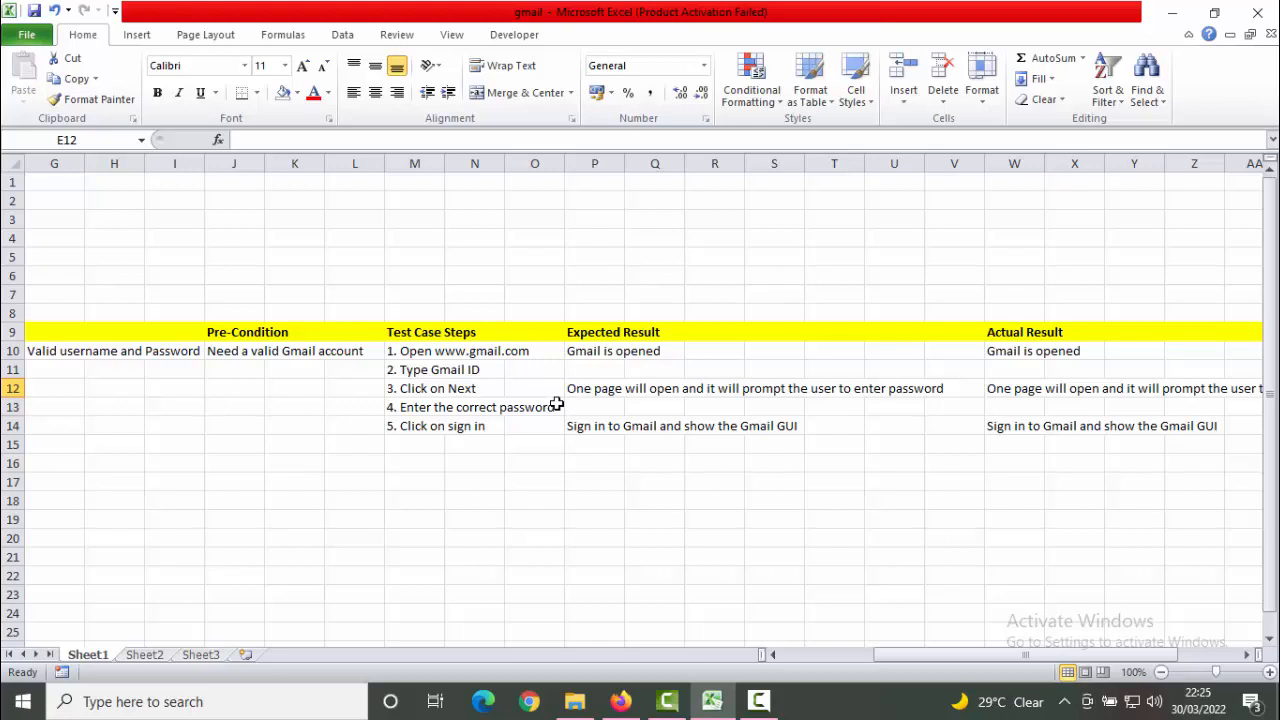
{"action": "key", "text": "alt+Tab"}
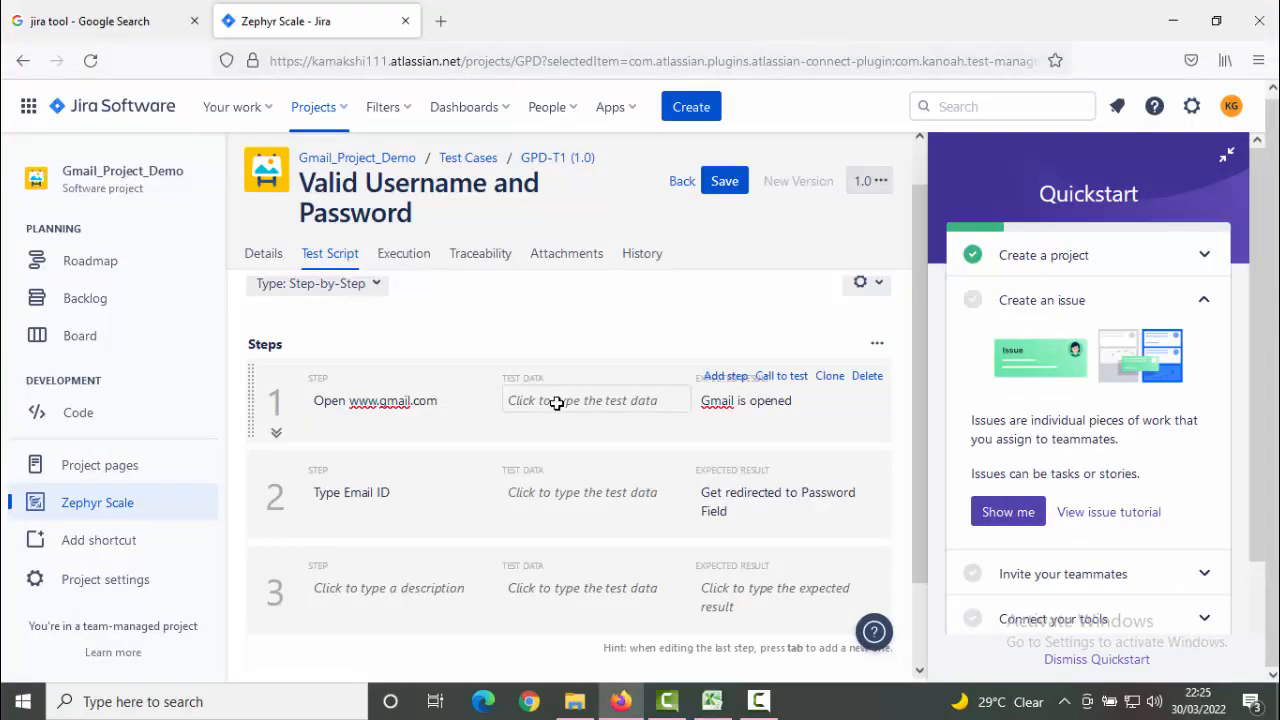
{"action": "key", "text": "alt+Tab"}
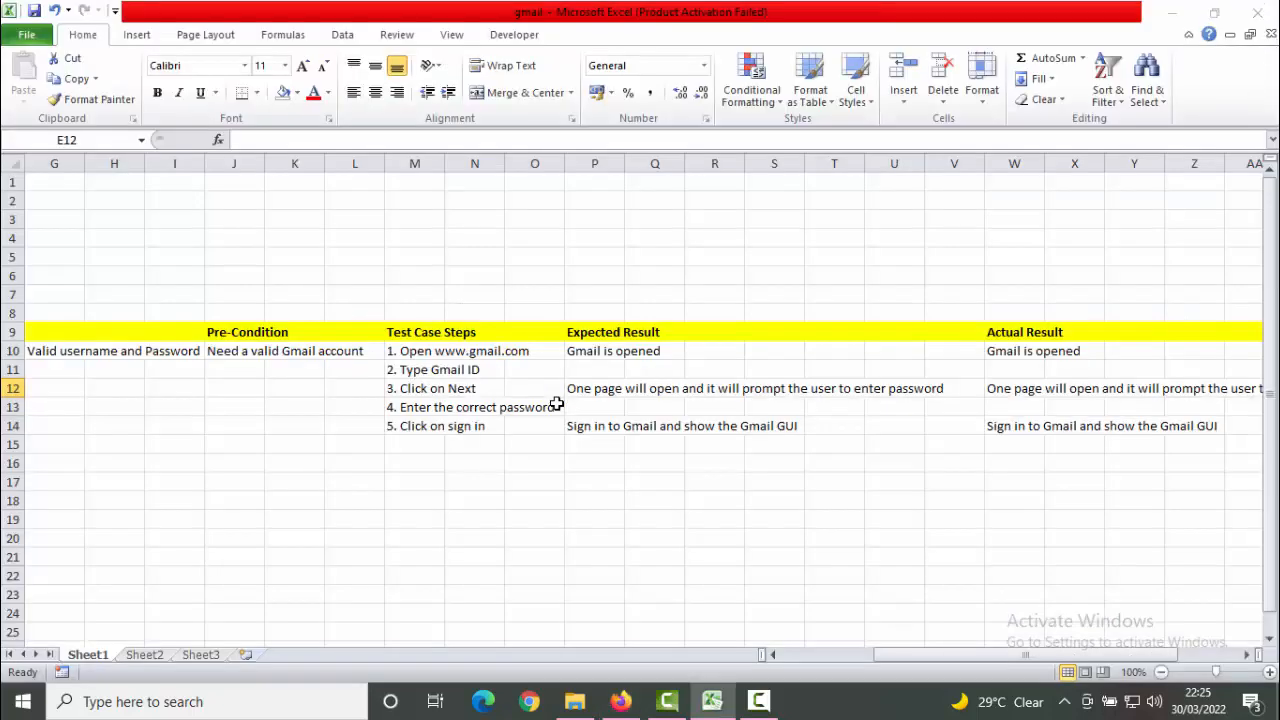
{"action": "key", "text": "alt+Tab"}
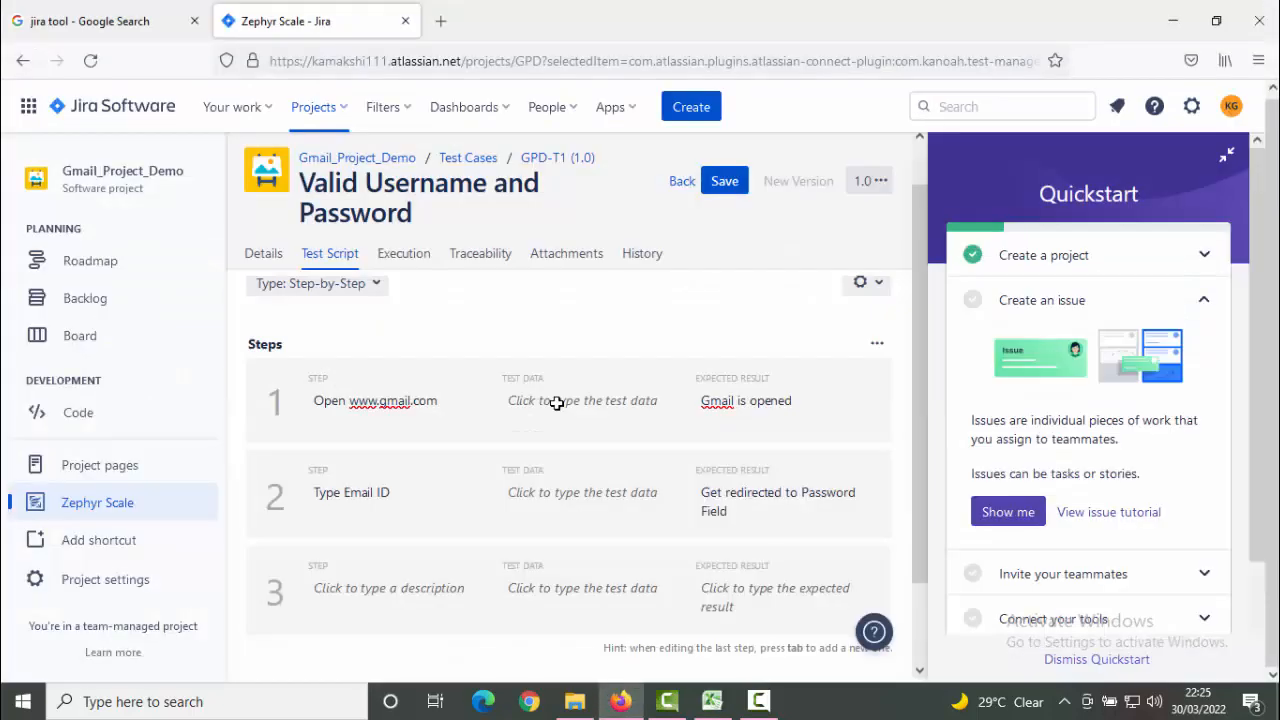
{"action": "left_click", "coordinate": [380, 588]}
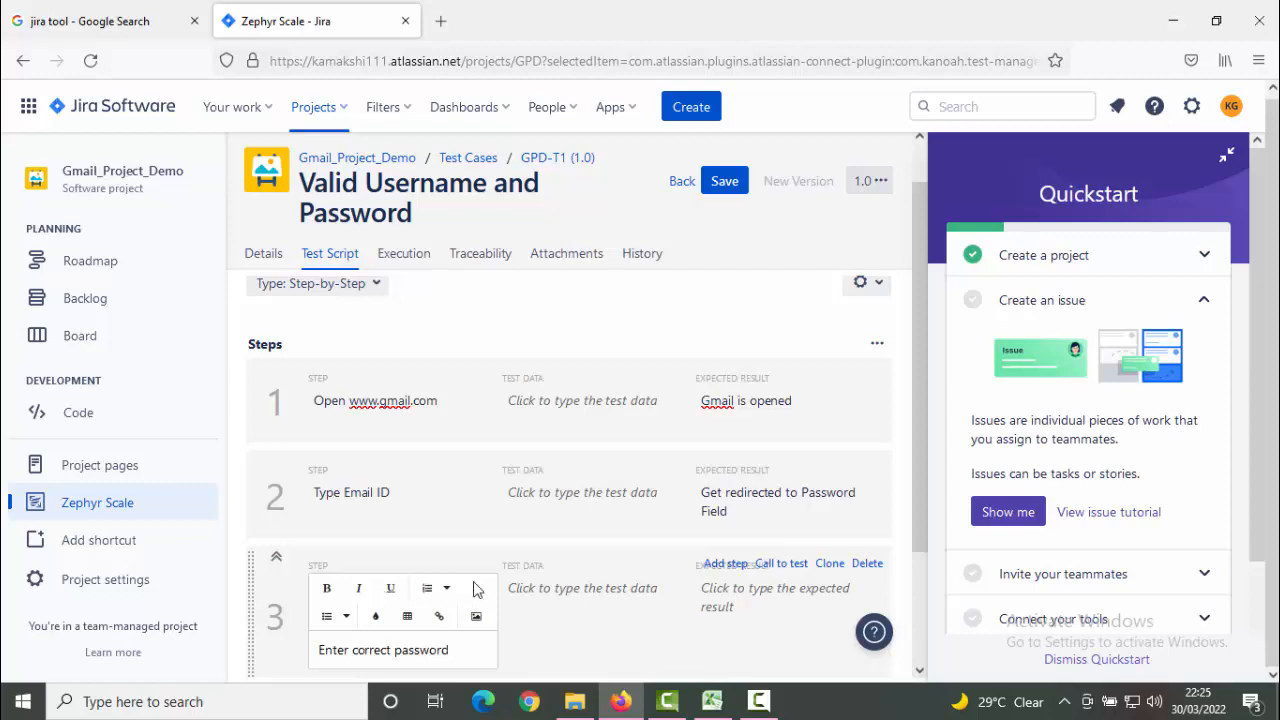
Step: Set the expected result of step 3 to "Login successful. Gmail Inbox is opened."
{"action": "left_click", "coordinate": [717, 594]}
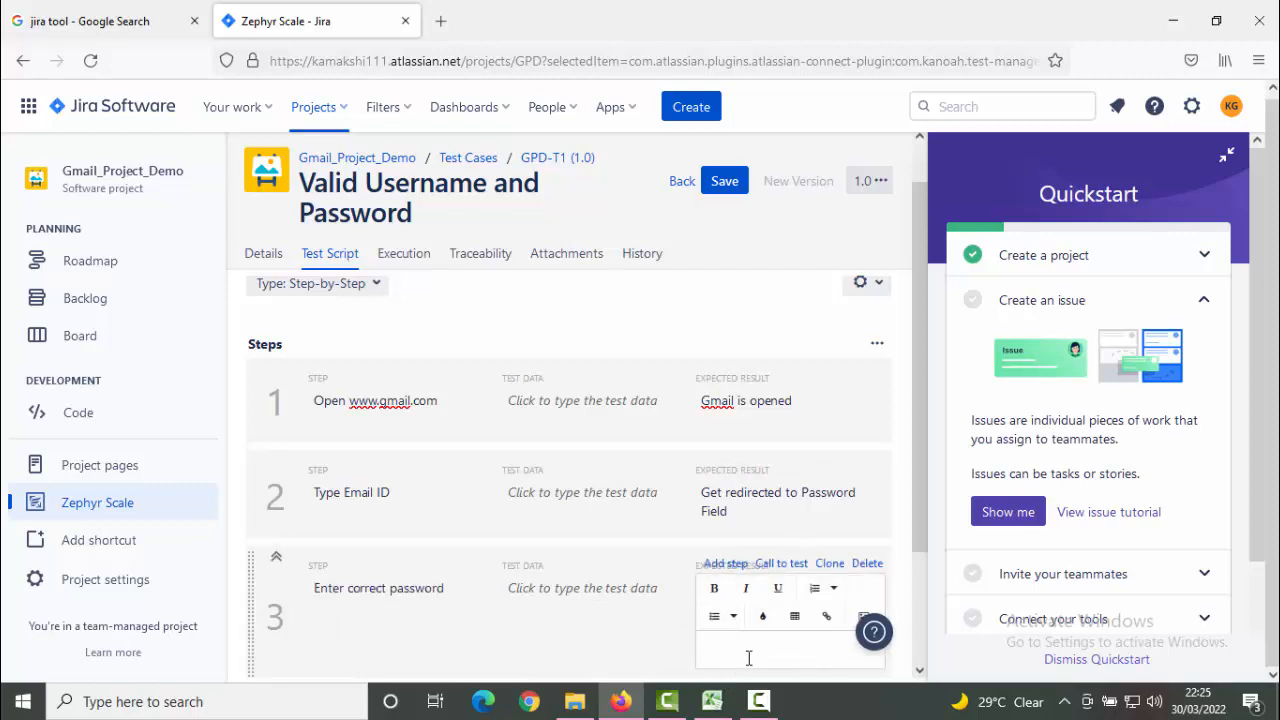
{"action": "scroll", "coordinate": [646, 551], "scroll_direction": "down", "scroll_amount": 1}
{"action": "left_click", "coordinate": [668, 553]}
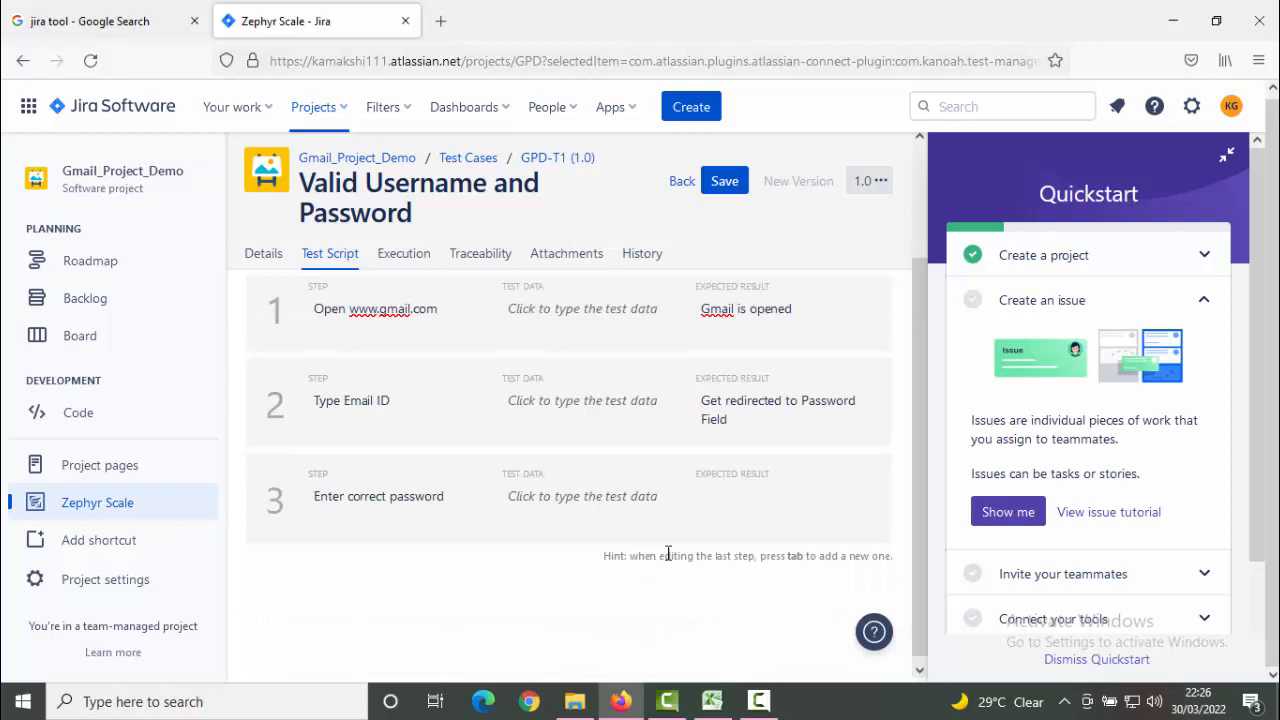
{"action": "left_click", "coordinate": [763, 500]}
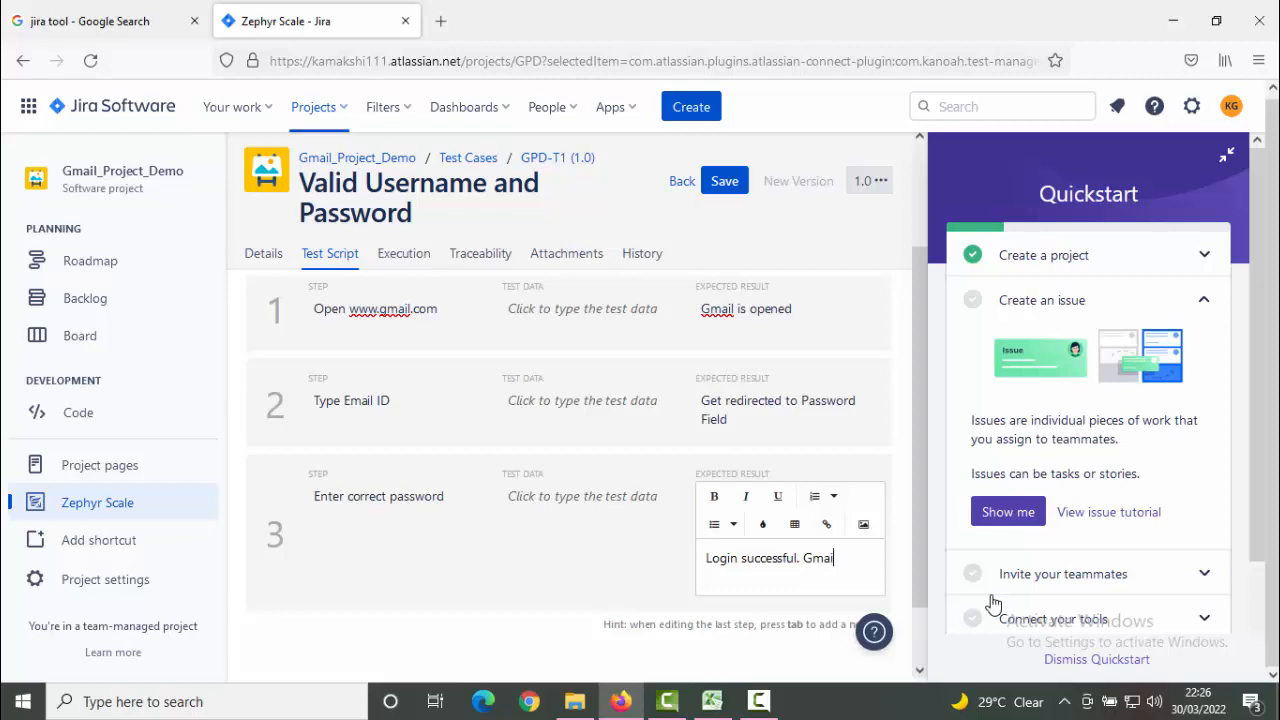
{"action": "type", "text": "Inbox is opened."}
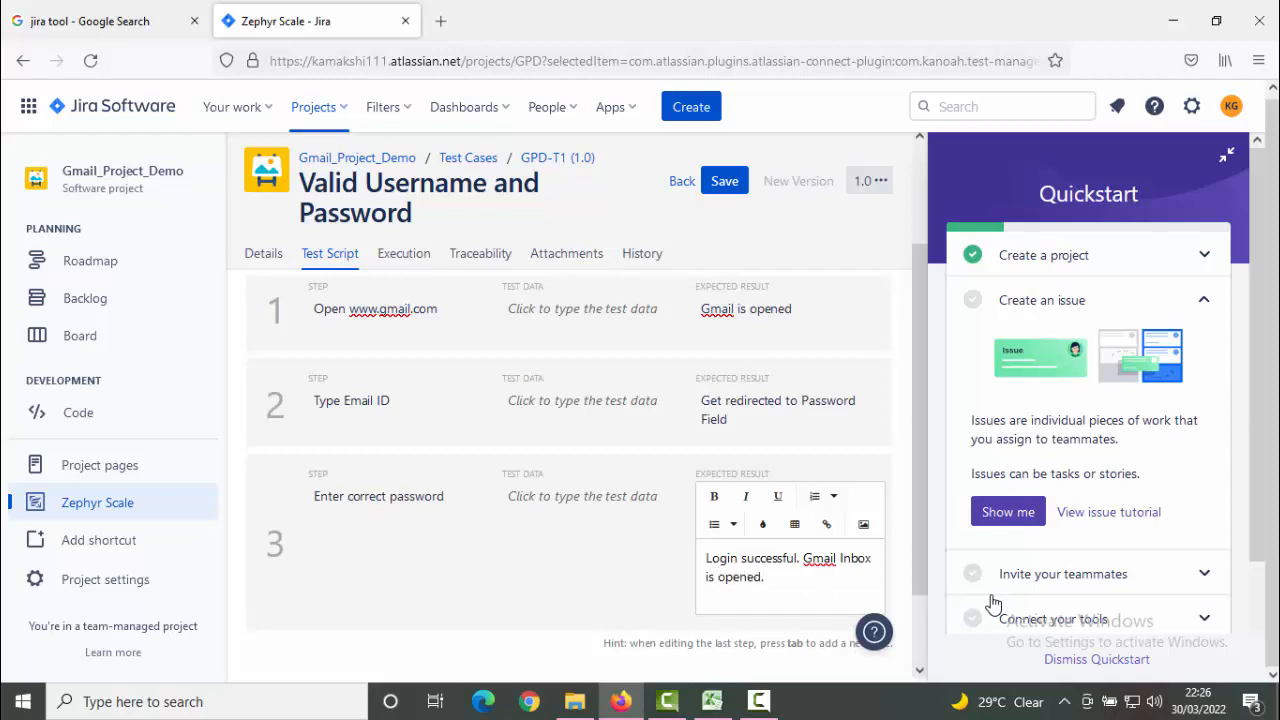
{"action": "left_click", "coordinate": [642, 568]}
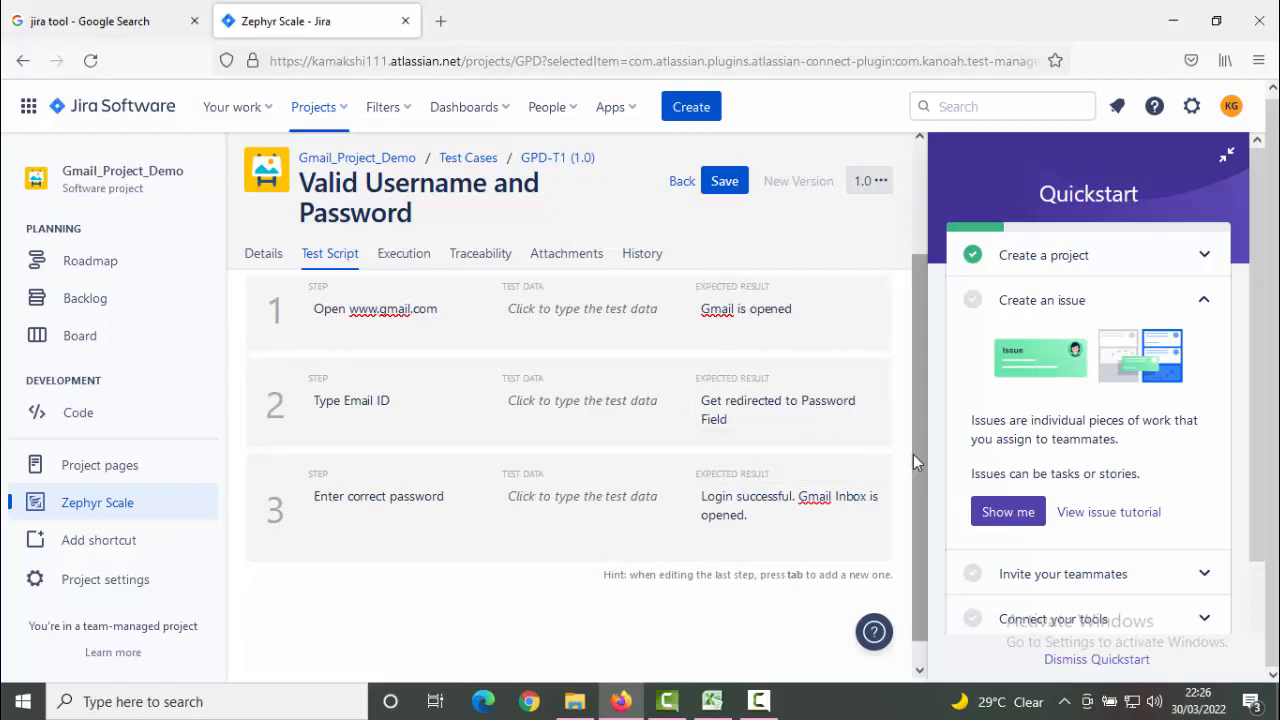
Step: Save the completed test script, check the test case's executions, and save the test case again from its details
{"action": "left_click", "coordinate": [727, 186]}
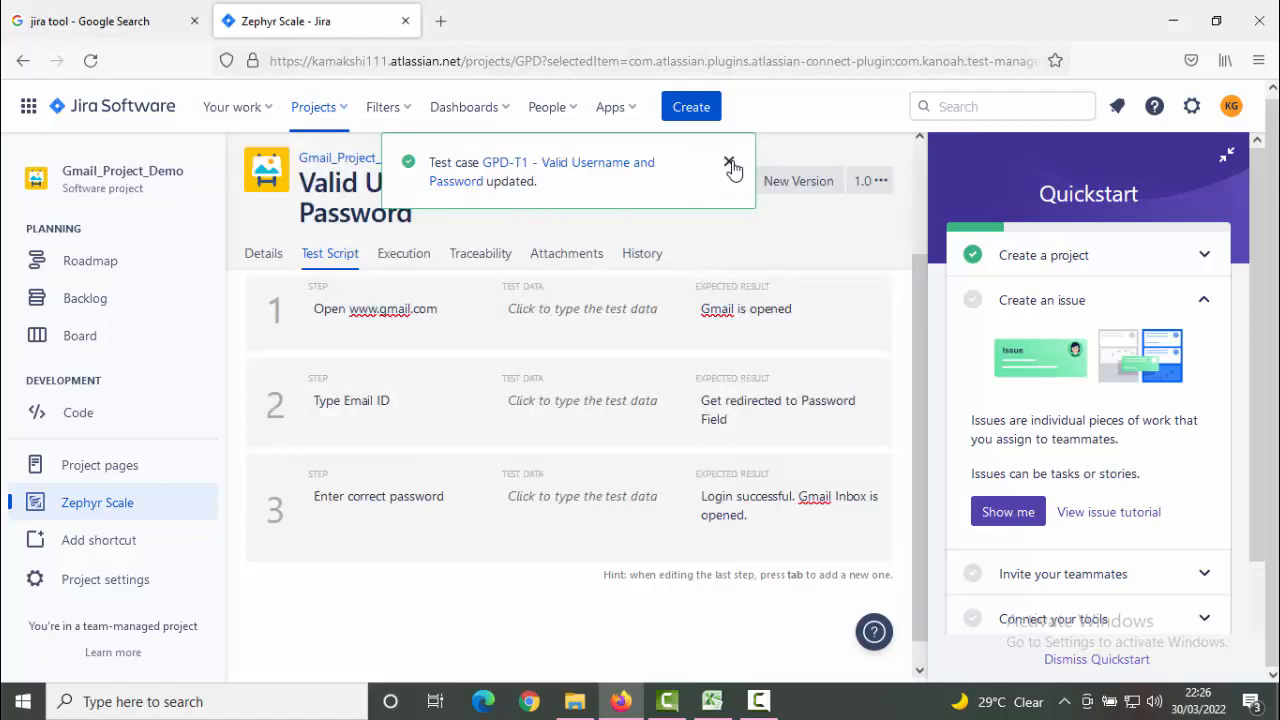
{"action": "left_click", "coordinate": [729, 163]}
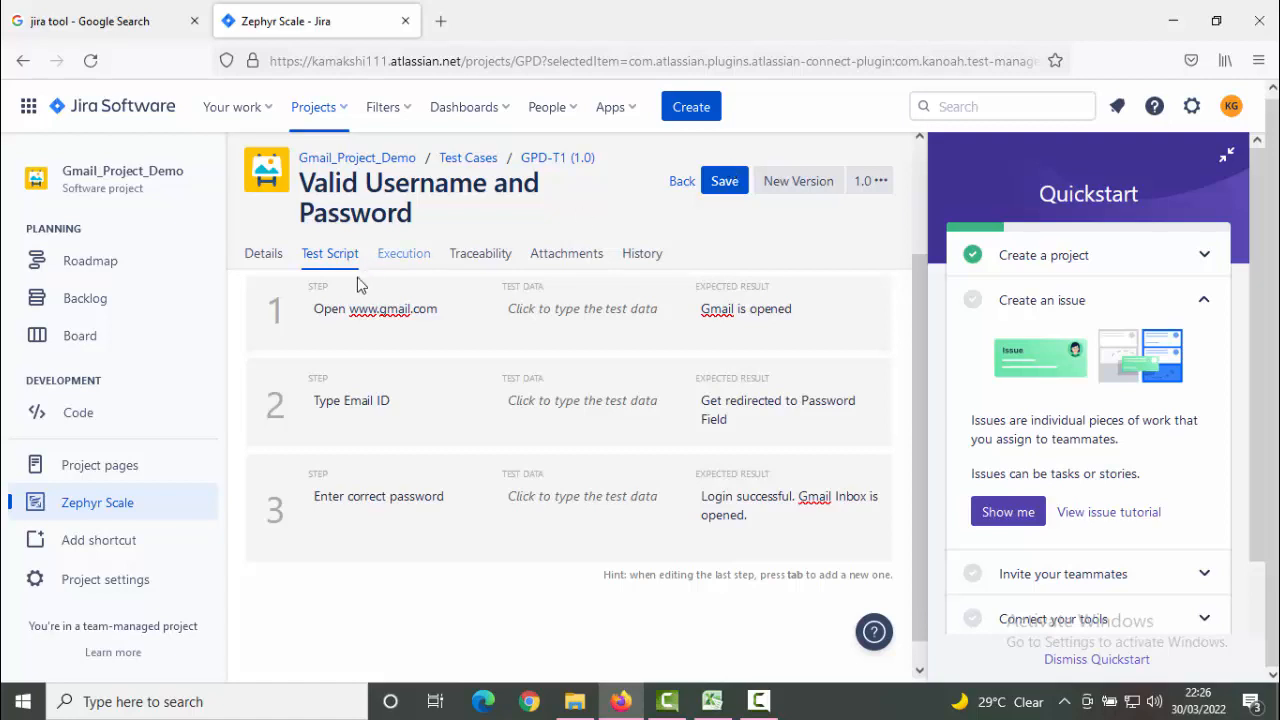
{"action": "left_click", "coordinate": [395, 262]}
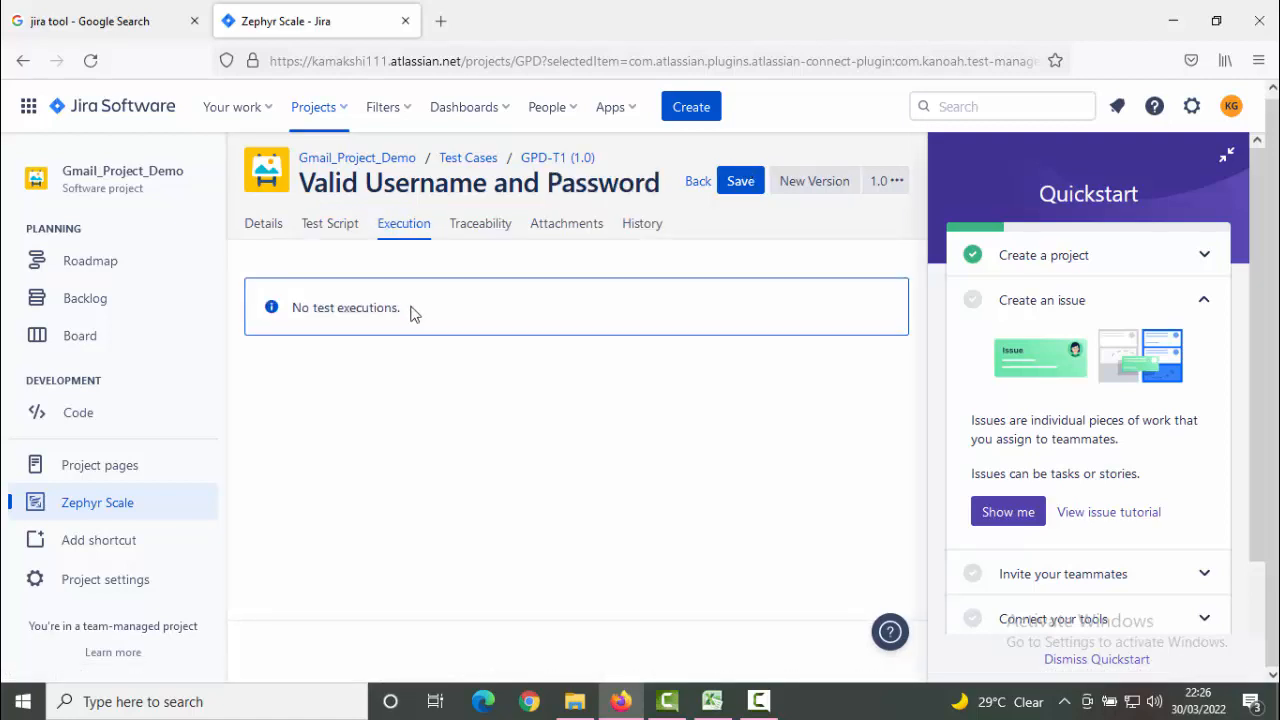
{"action": "left_click", "coordinate": [266, 226]}
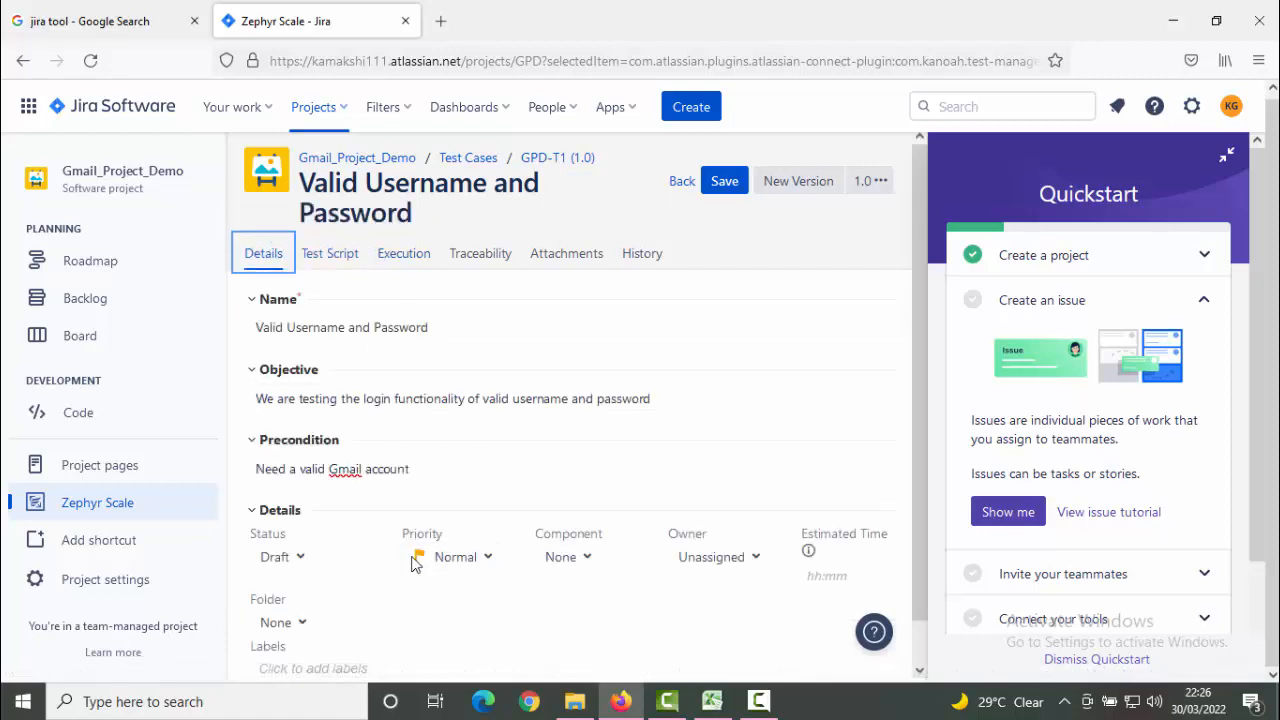
{"action": "left_click", "coordinate": [724, 188]}
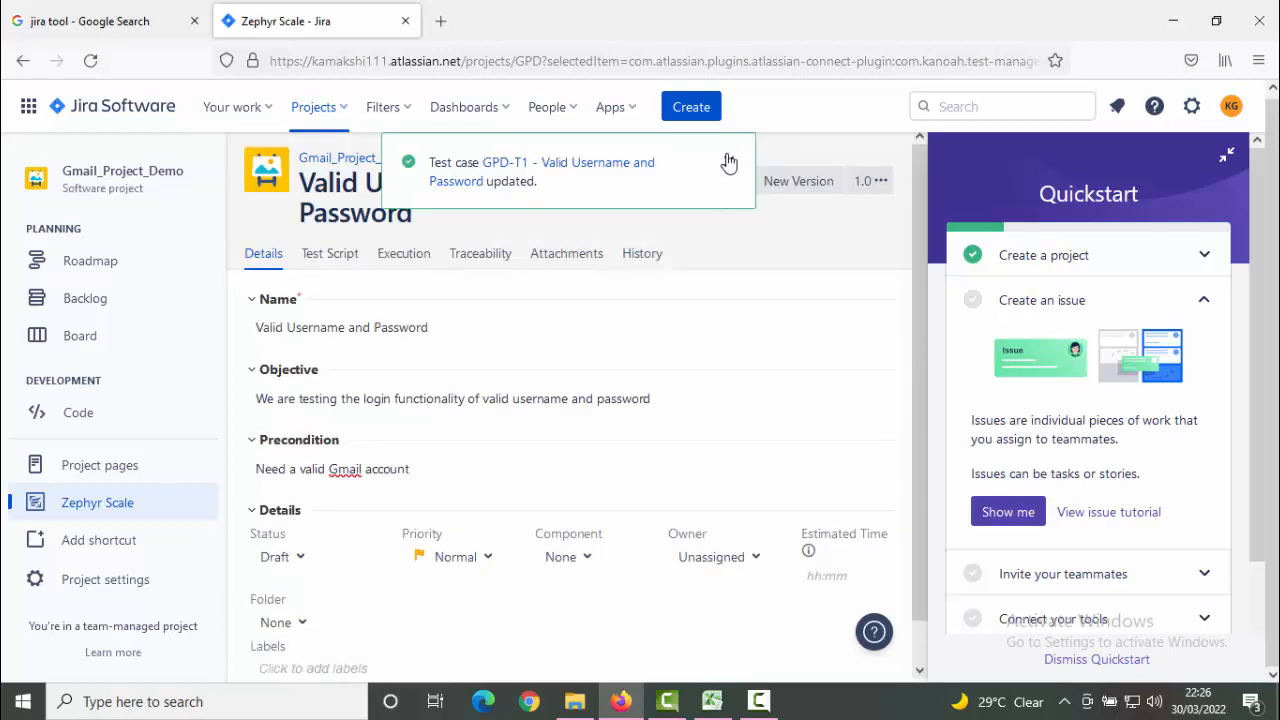
{"action": "left_click", "coordinate": [725, 159]}
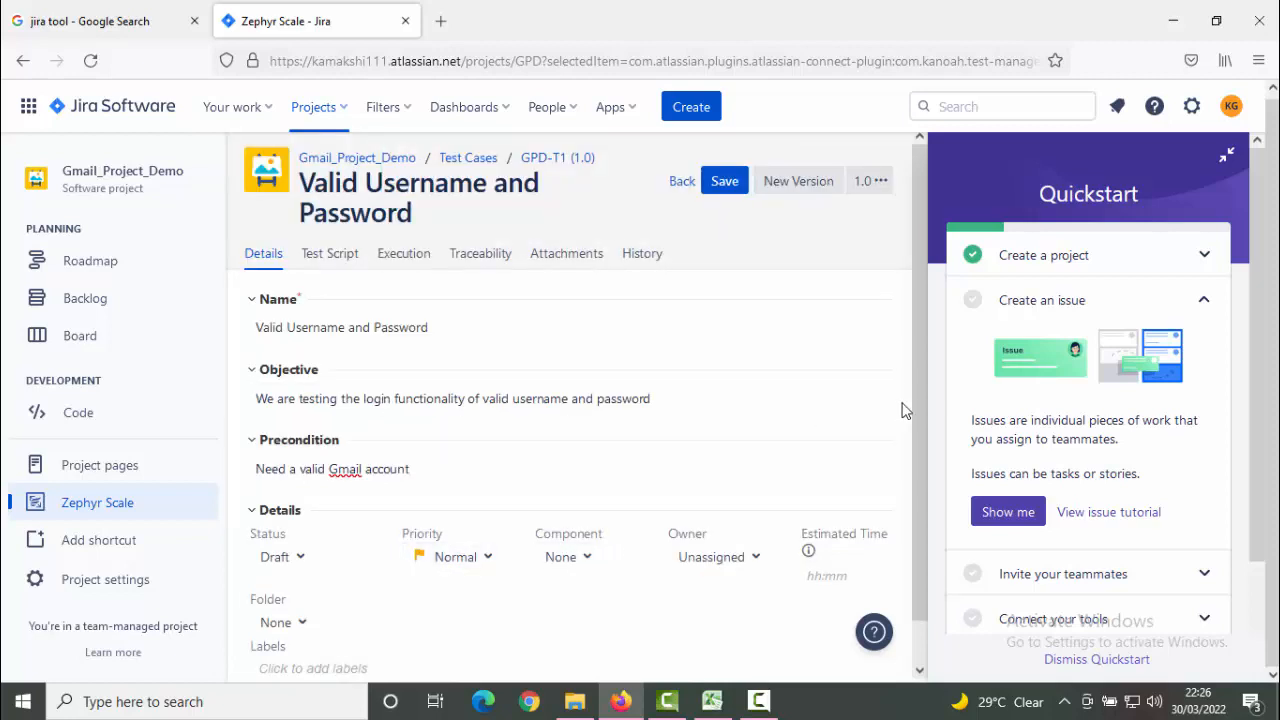
Step: Review the saved test case's details, script and executions, and return to the Zephyr Scale test case list
{"action": "left_click_drag", "start_coordinate": [916, 417], "coordinate": [906, 349]}
{"action": "left_click", "coordinate": [342, 257]}
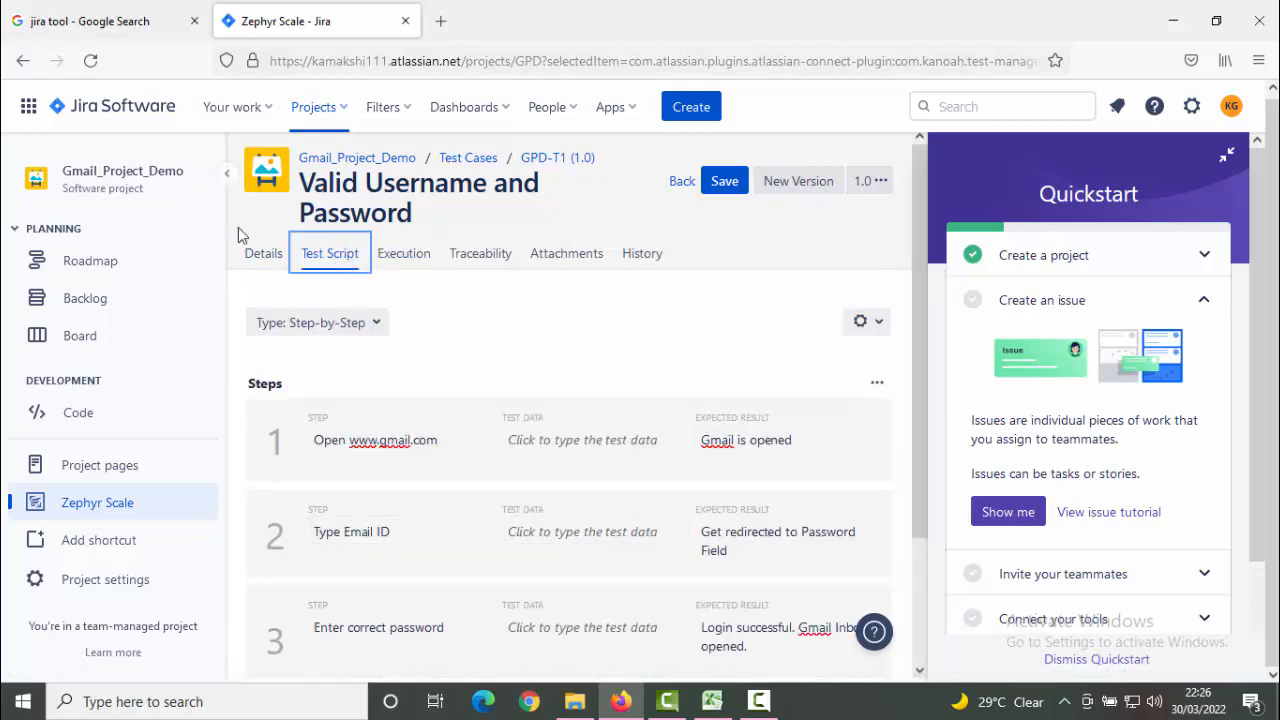
{"action": "left_click", "coordinate": [405, 255]}
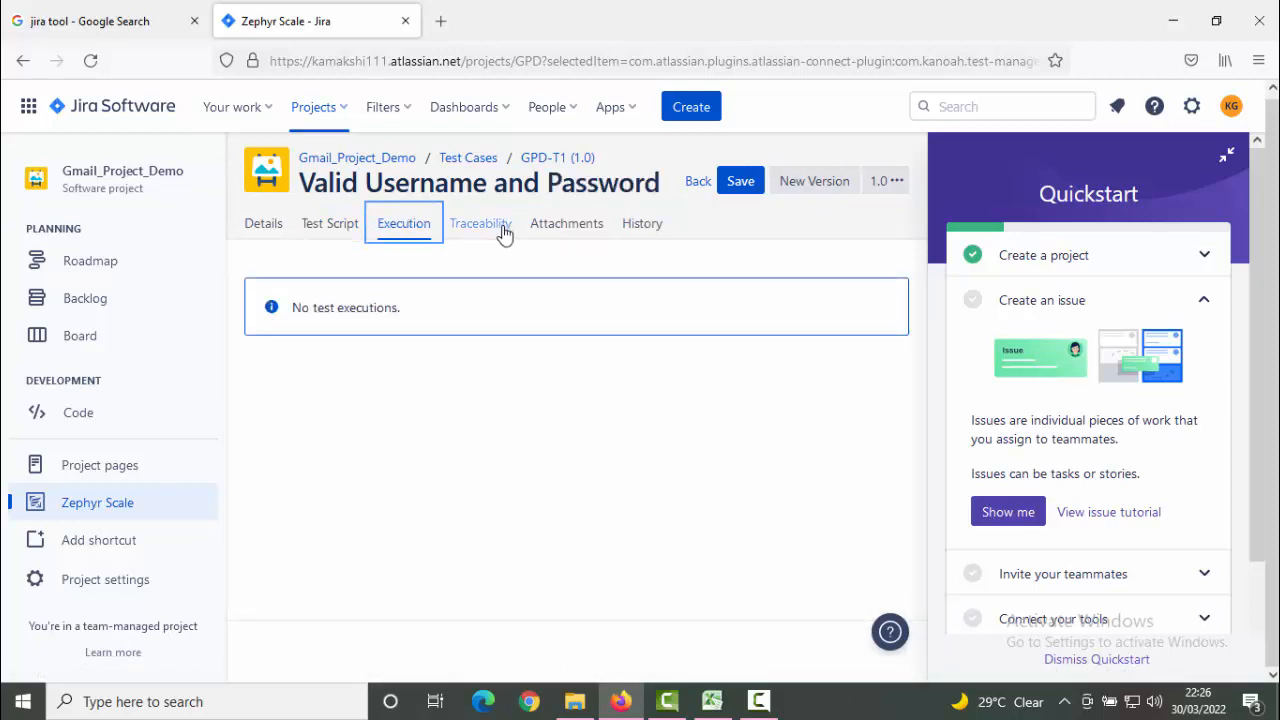
{"action": "left_click", "coordinate": [697, 181]}
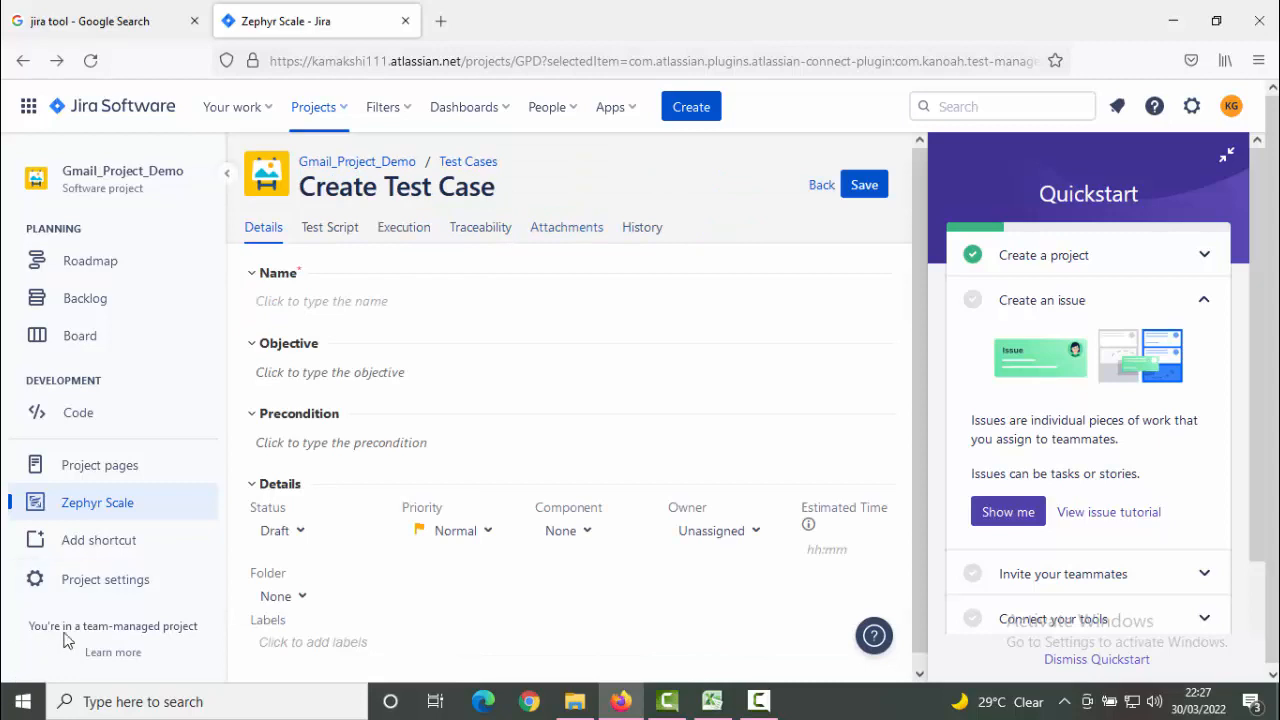
{"action": "left_click", "coordinate": [177, 516]}
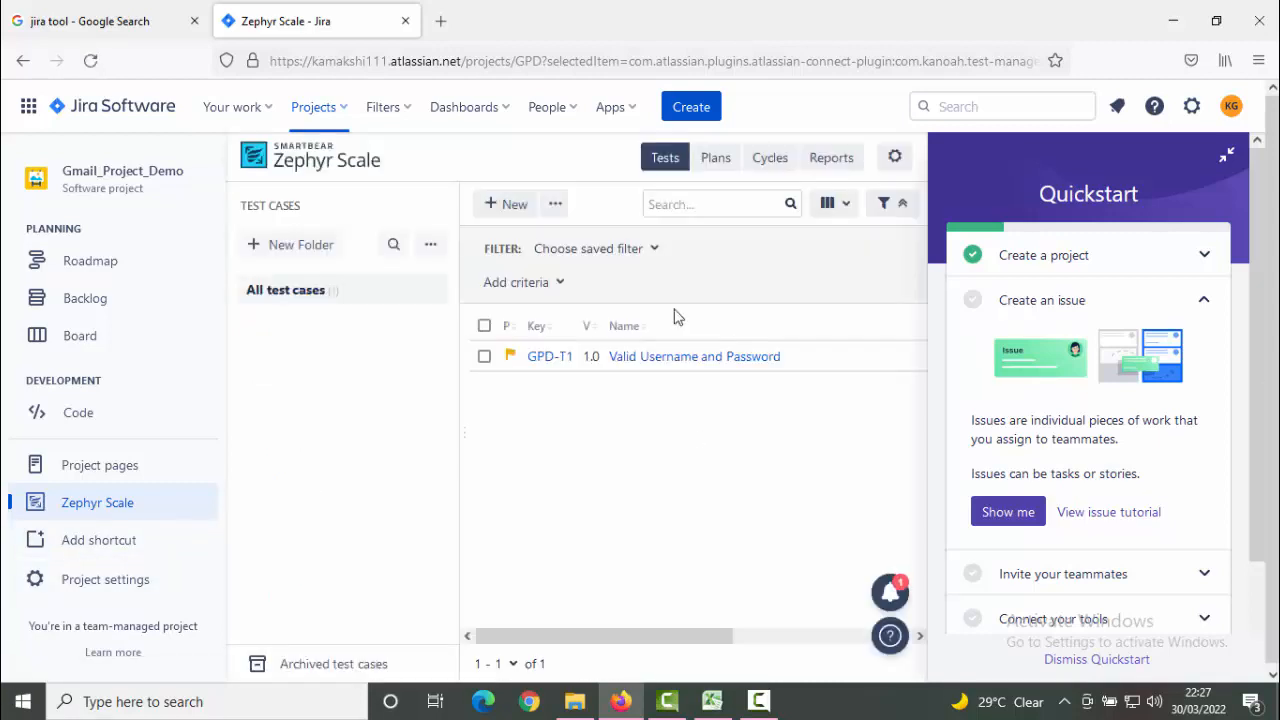
Step: Examine the bulk actions and filter criteria available for the "Valid Username and Password" test case in the list
{"action": "left_click", "coordinate": [484, 357]}
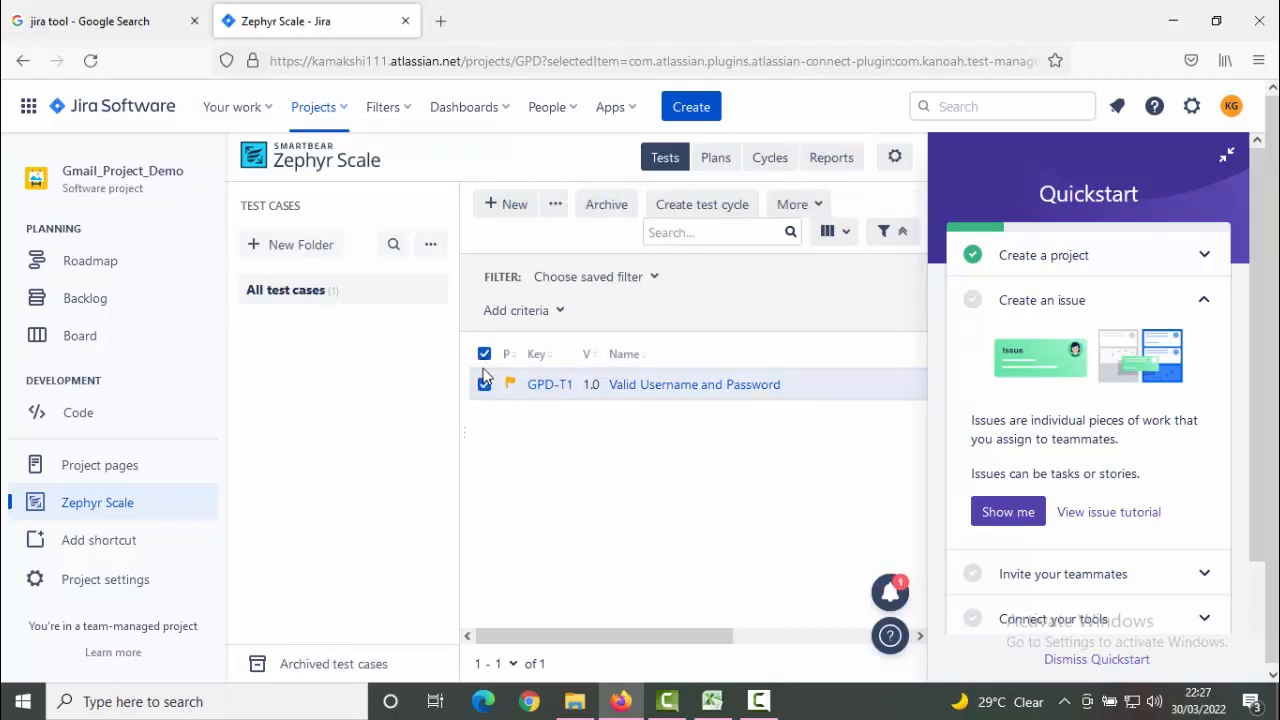
{"action": "left_click", "coordinate": [558, 312]}
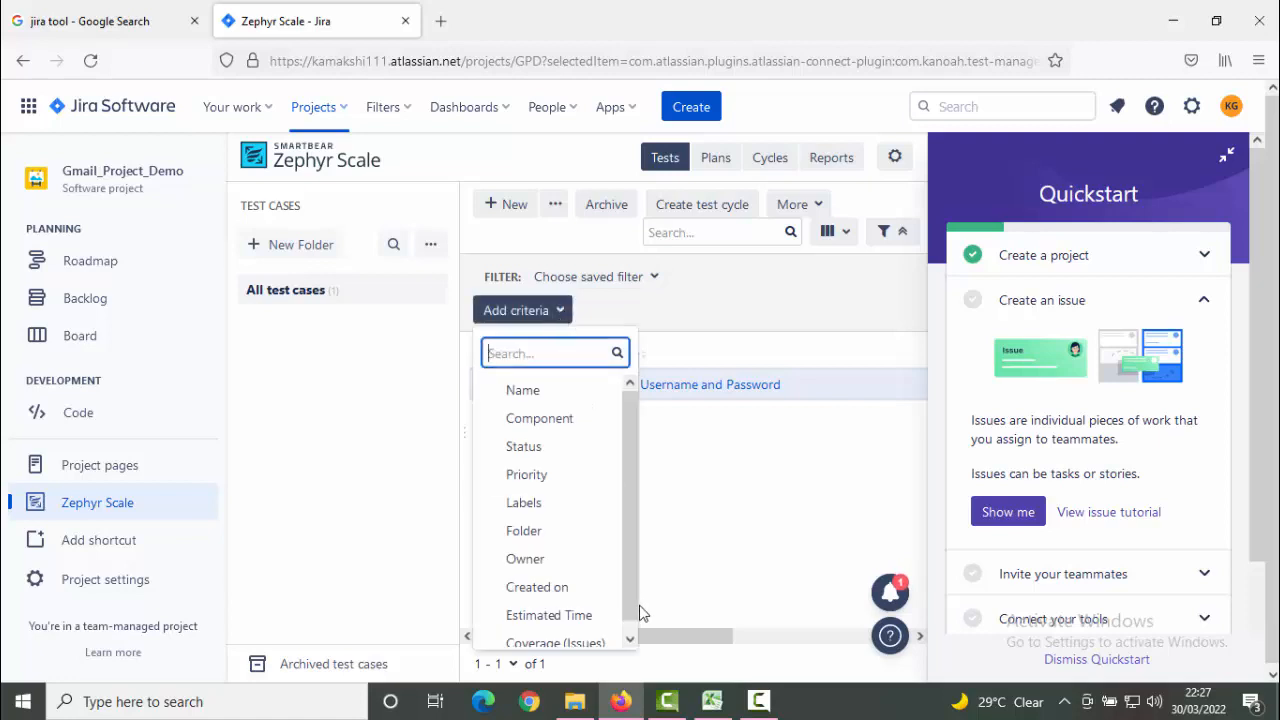
{"action": "left_click_drag", "start_coordinate": [630, 540], "coordinate": [623, 471]}
{"action": "left_click", "coordinate": [731, 468]}
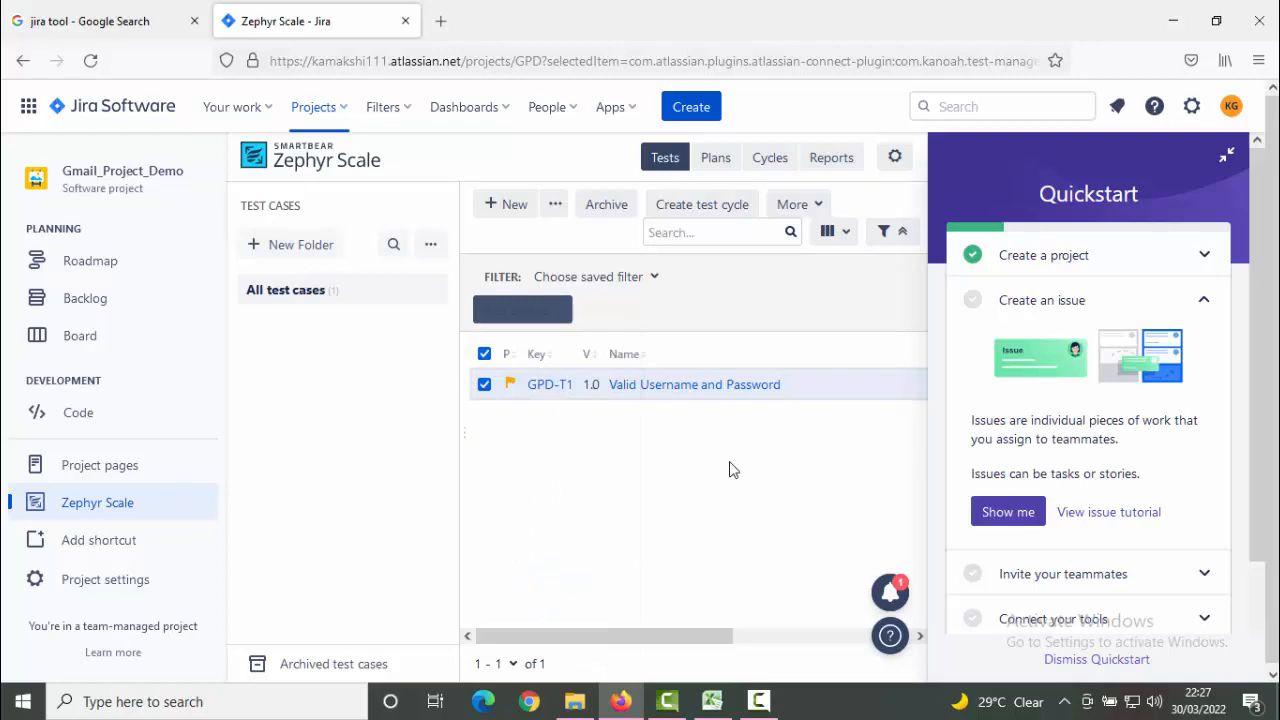
{"action": "left_click", "coordinate": [486, 356]}
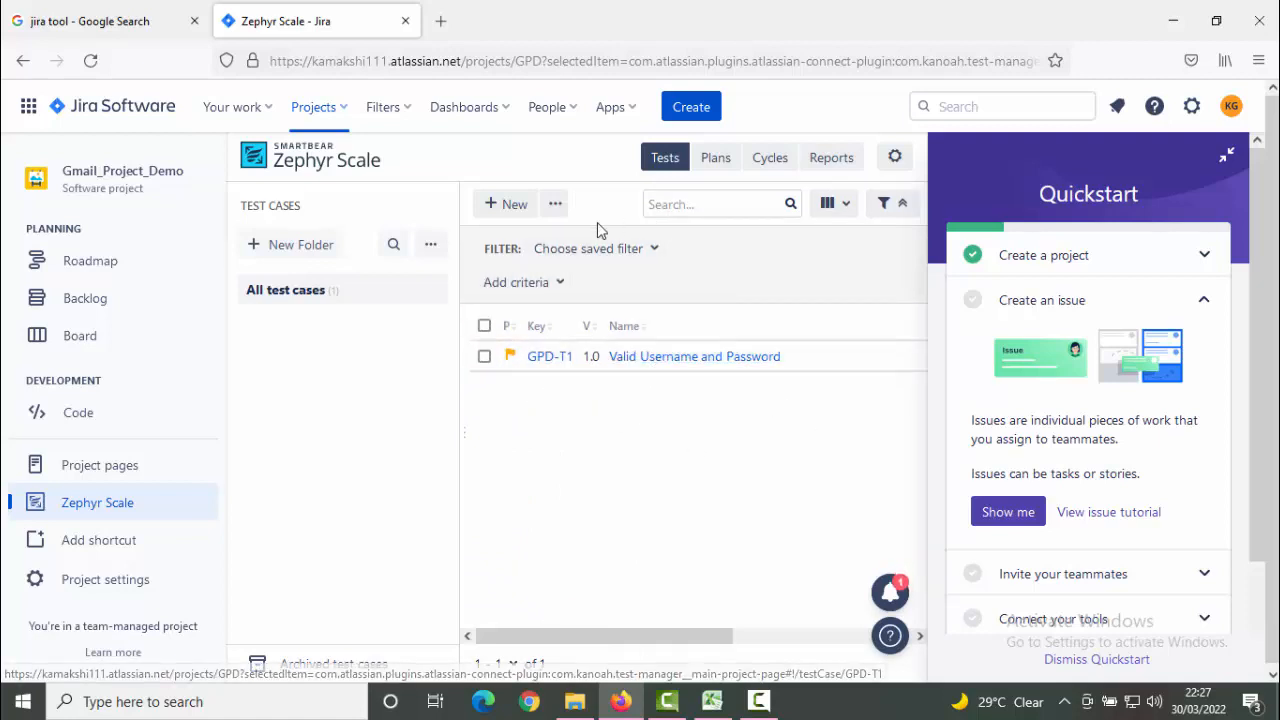
Step: Look through the test plans, test cycles and Test Execution reports, and return to the test cases
{"action": "left_click", "coordinate": [733, 162]}
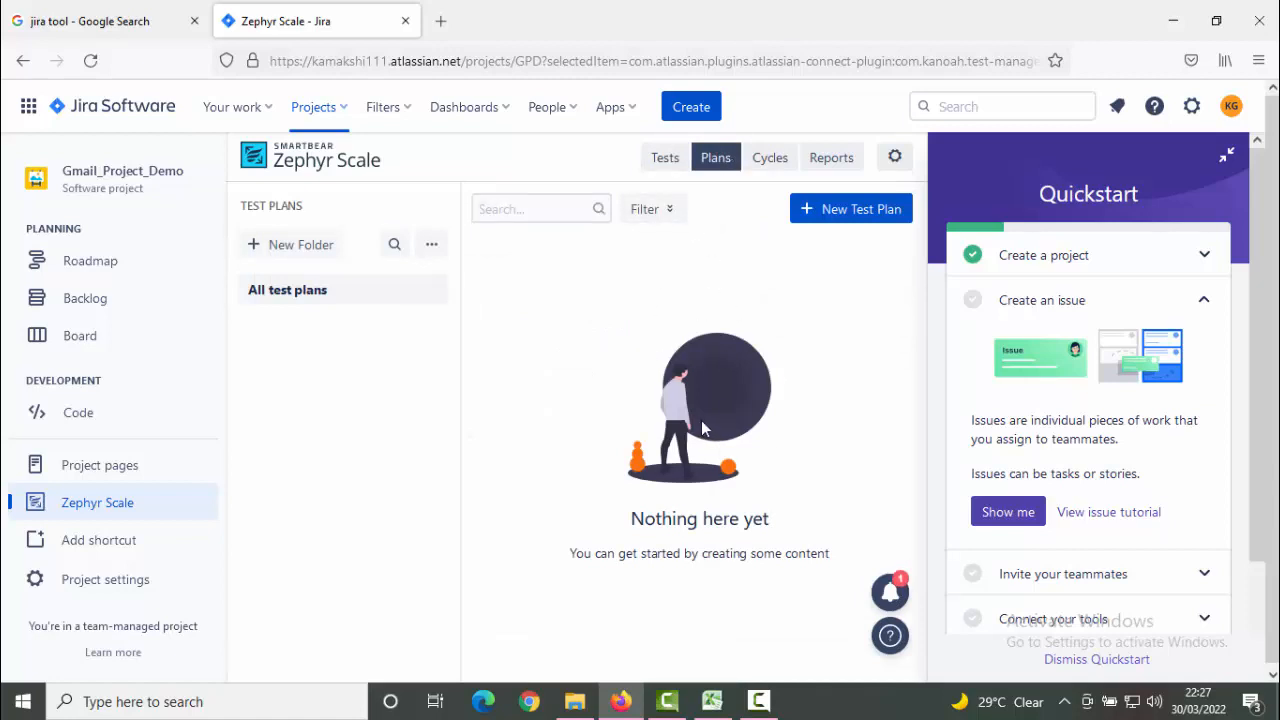
{"action": "left_click", "coordinate": [774, 161]}
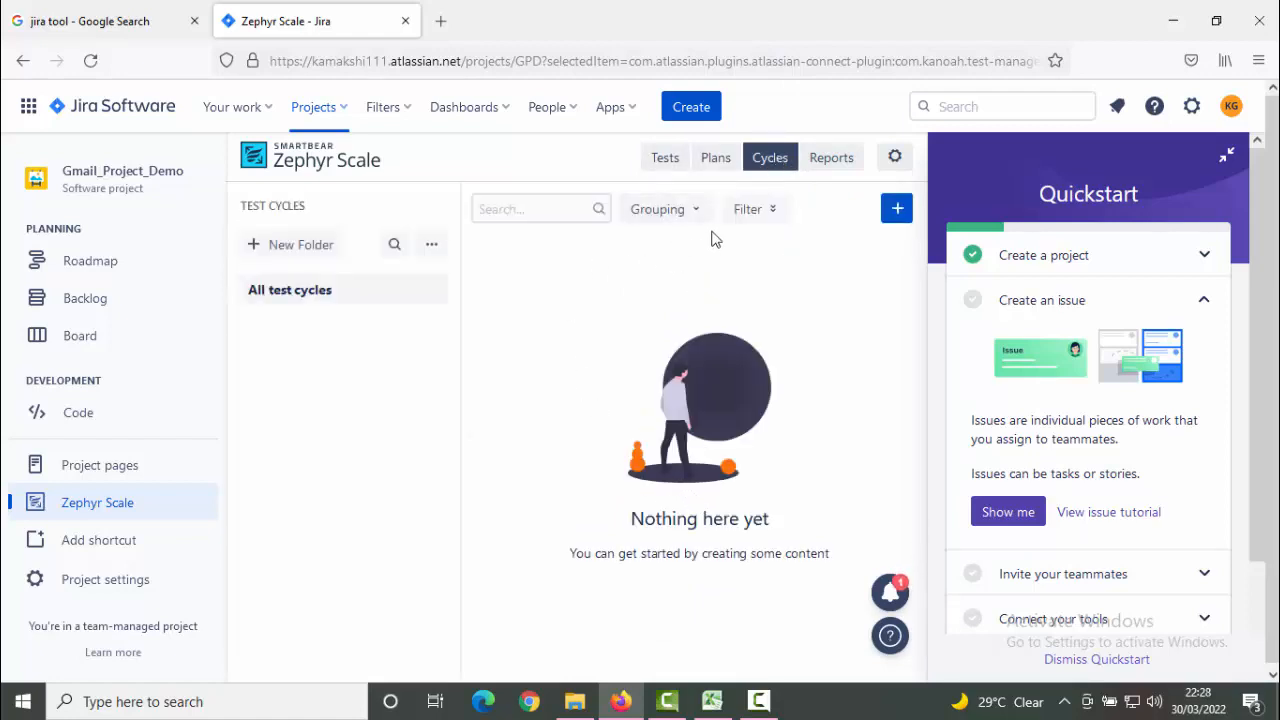
{"action": "left_click", "coordinate": [824, 158]}
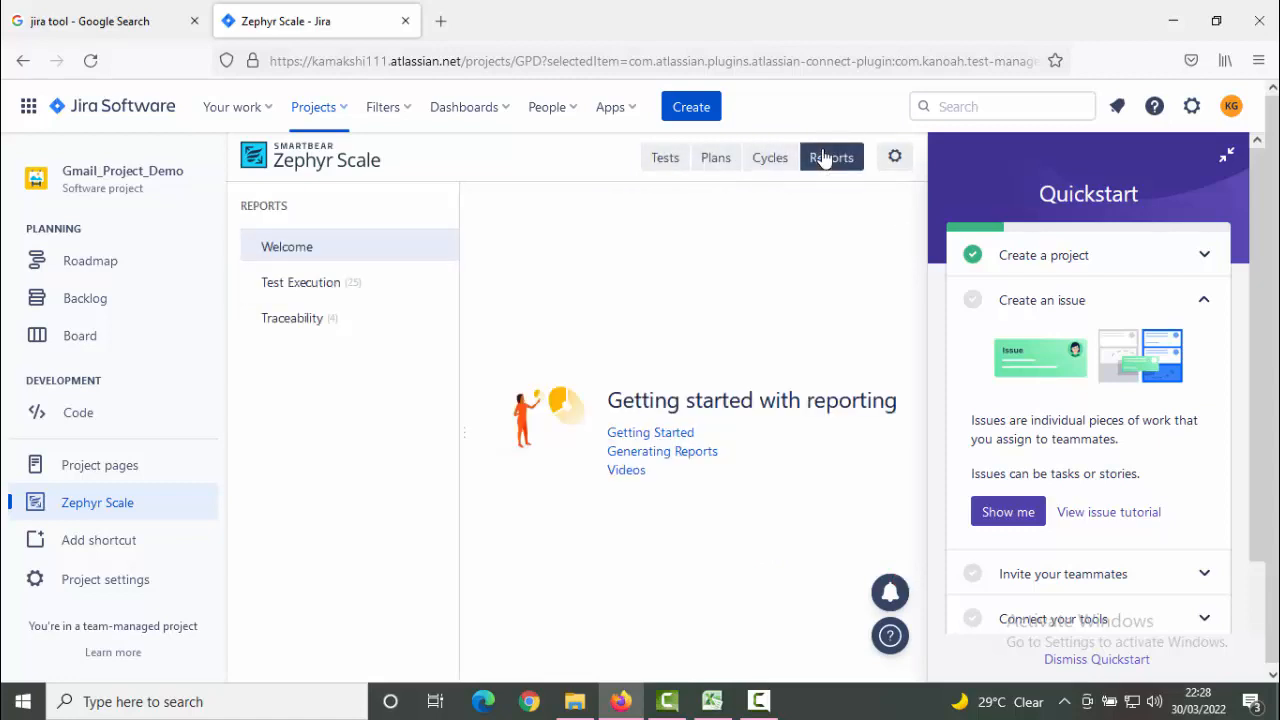
{"action": "left_click", "coordinate": [329, 282]}
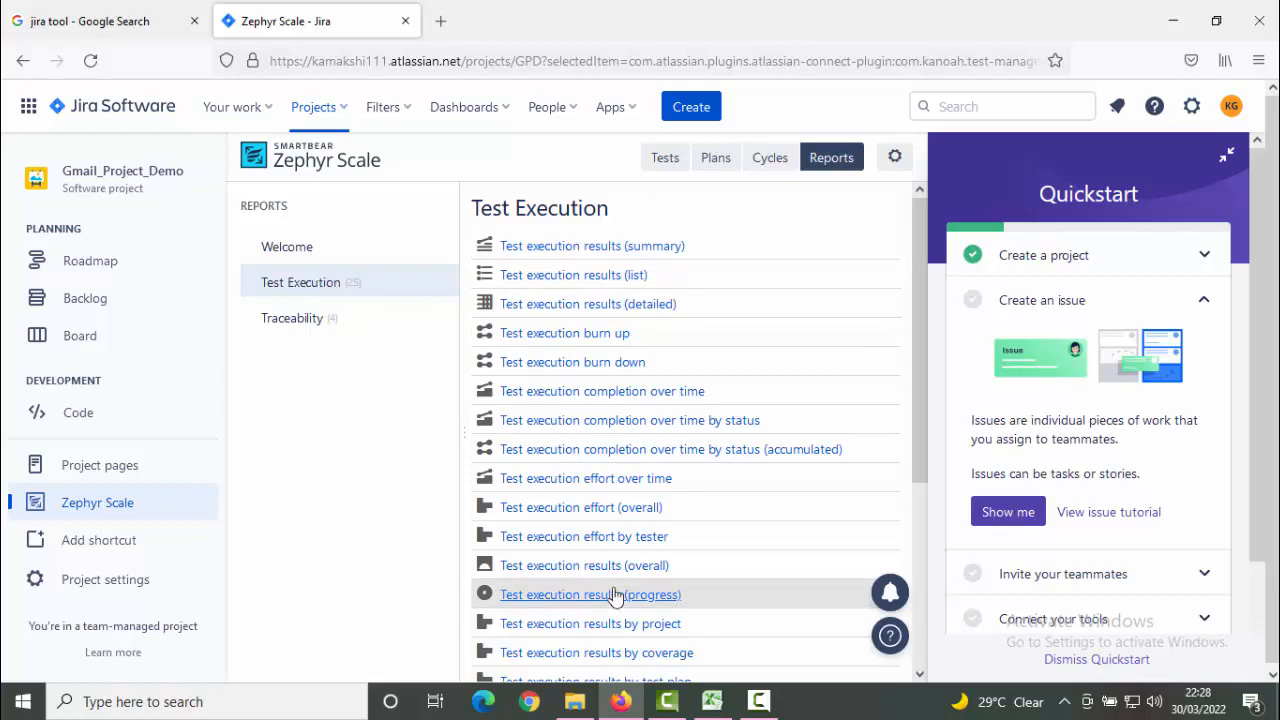
{"action": "left_click", "coordinate": [660, 158]}
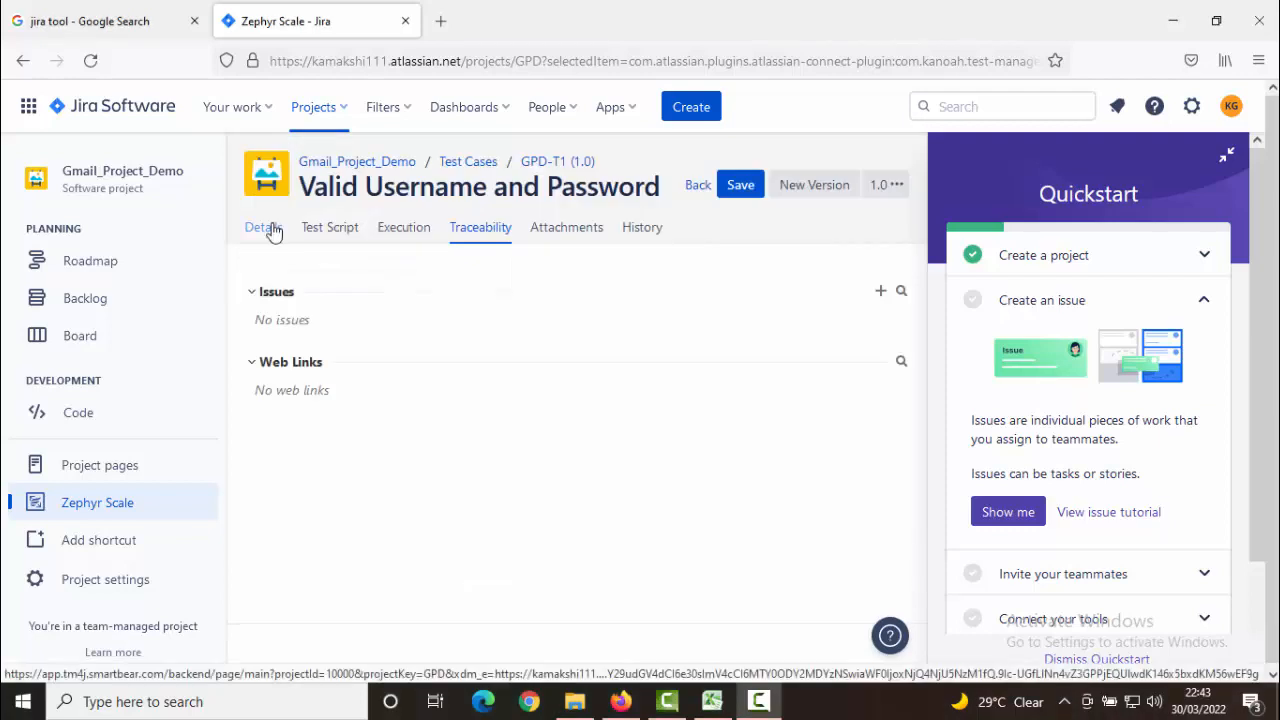
Step: Review the details of the "Valid Username and Password" test case and open its traceability information
{"action": "left_click", "coordinate": [271, 229]}
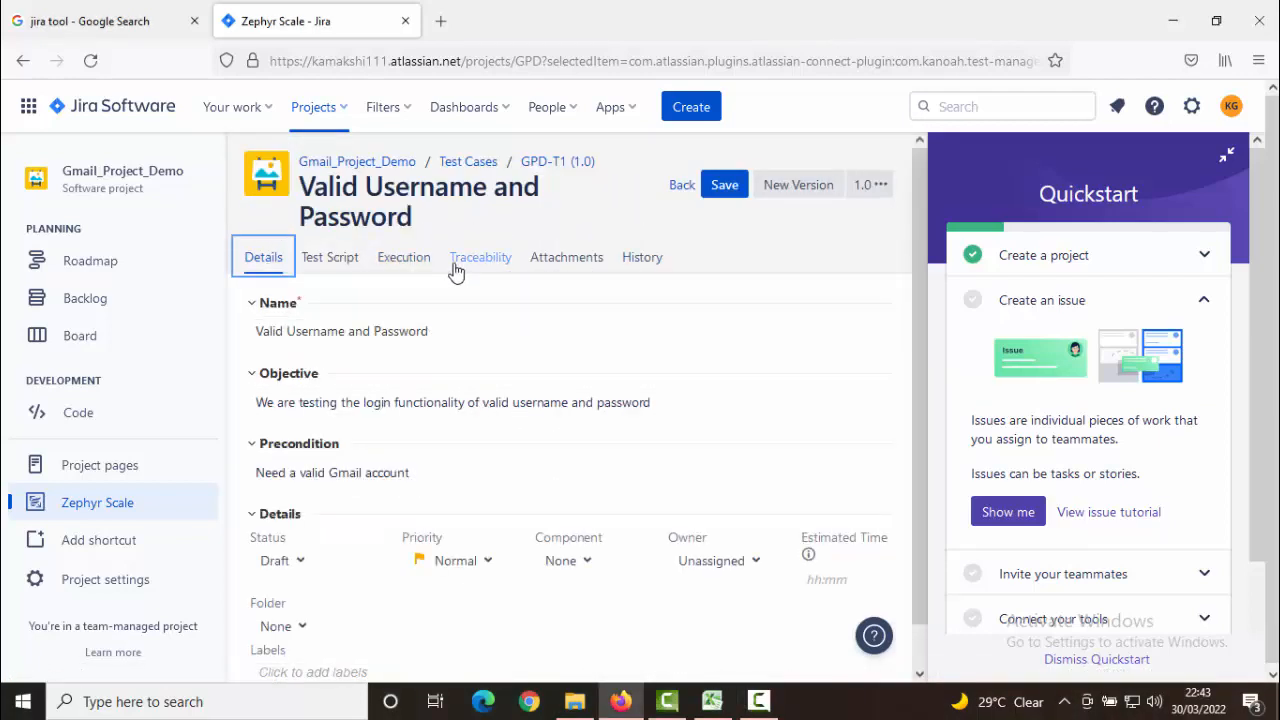
{"action": "left_click", "coordinate": [338, 256]}
{"action": "left_click", "coordinate": [480, 257]}
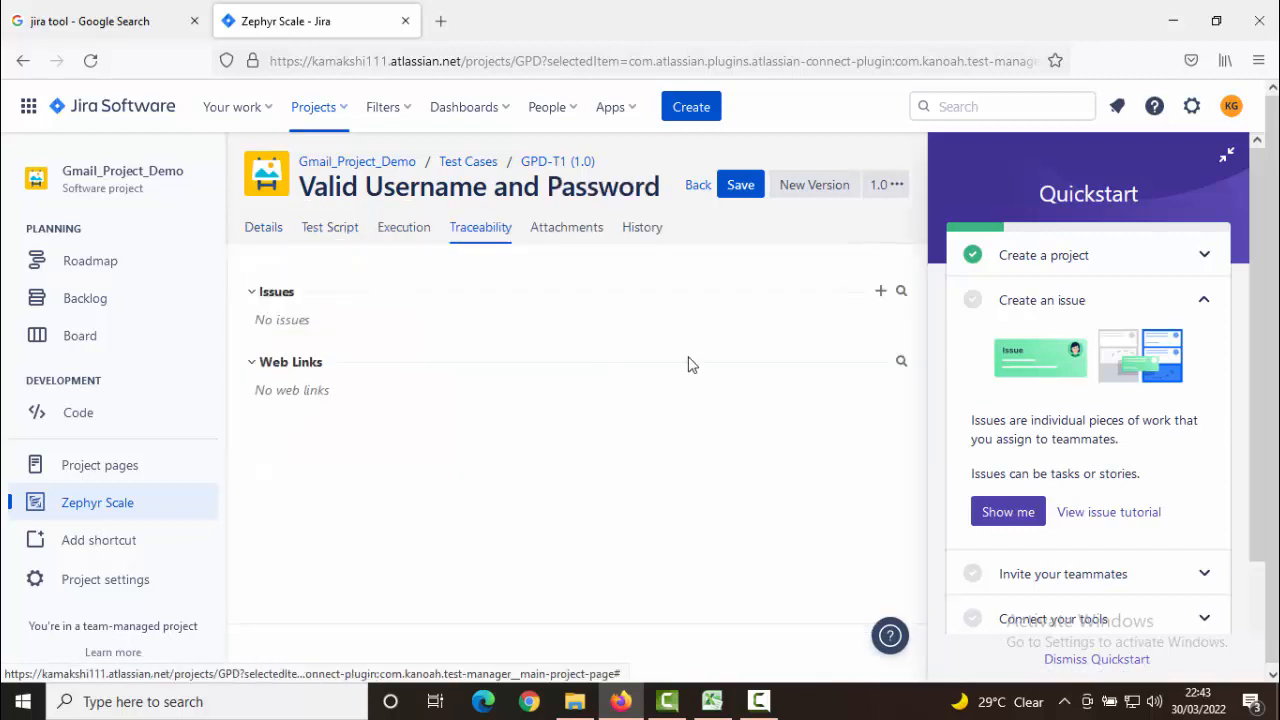
Step: Search existing issues for "login" and link GPD-2 "Verify the Login Functionality" to the test case
{"action": "left_click", "coordinate": [900, 292]}
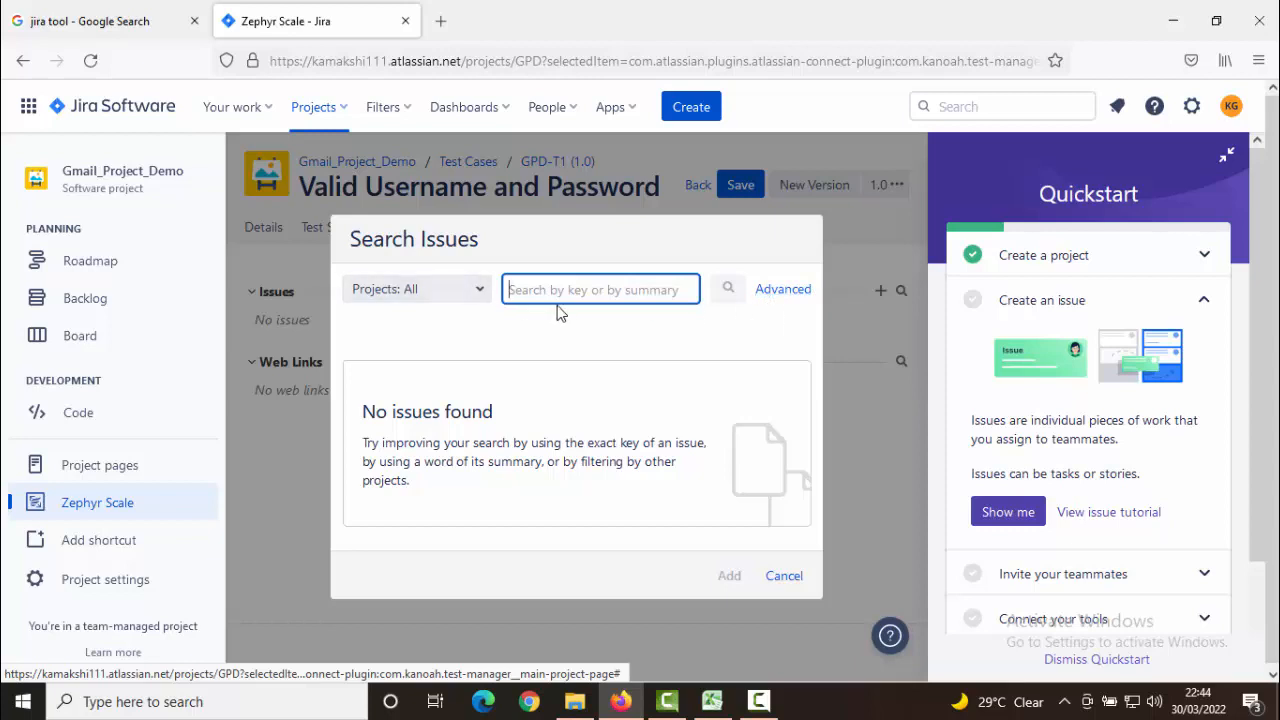
{"action": "type", "text": "login"}
{"action": "key", "text": "Return"}
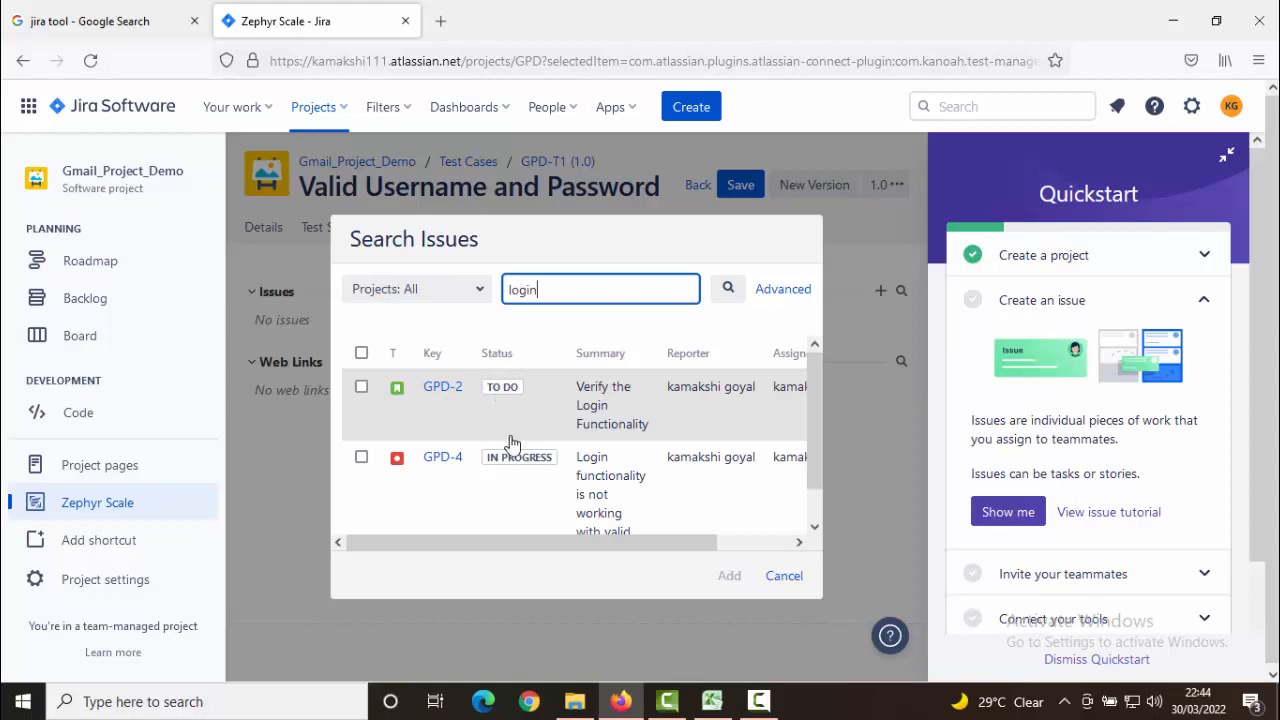
{"action": "left_click", "coordinate": [361, 388]}
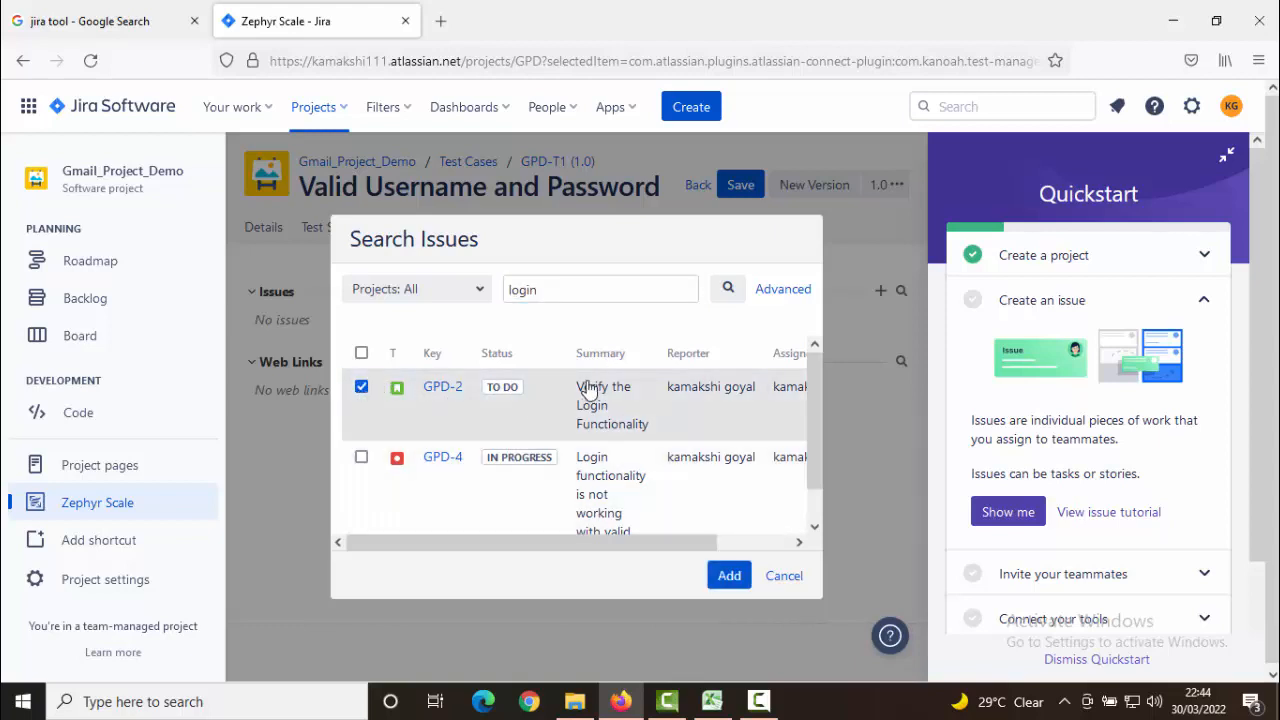
{"action": "left_click", "coordinate": [725, 578]}
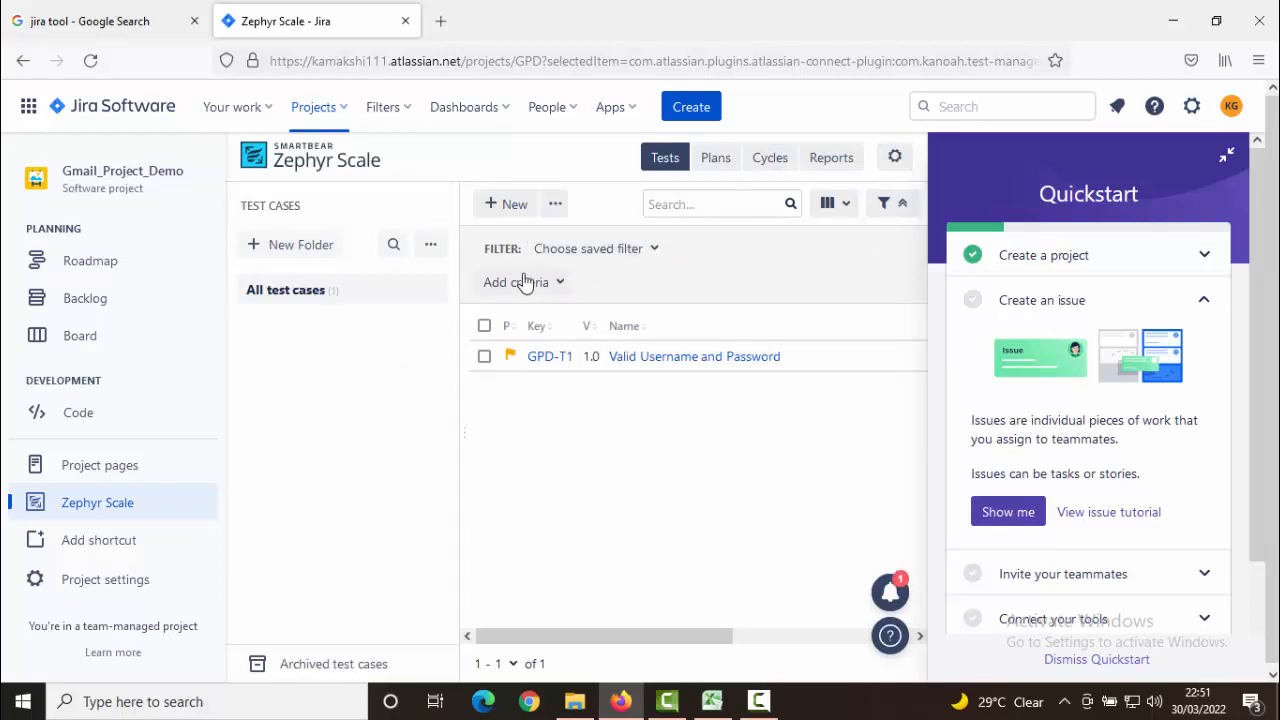
Step: Set the status of the "Valid Username and Password" test case to Approved and save it
{"action": "left_click", "coordinate": [657, 357]}
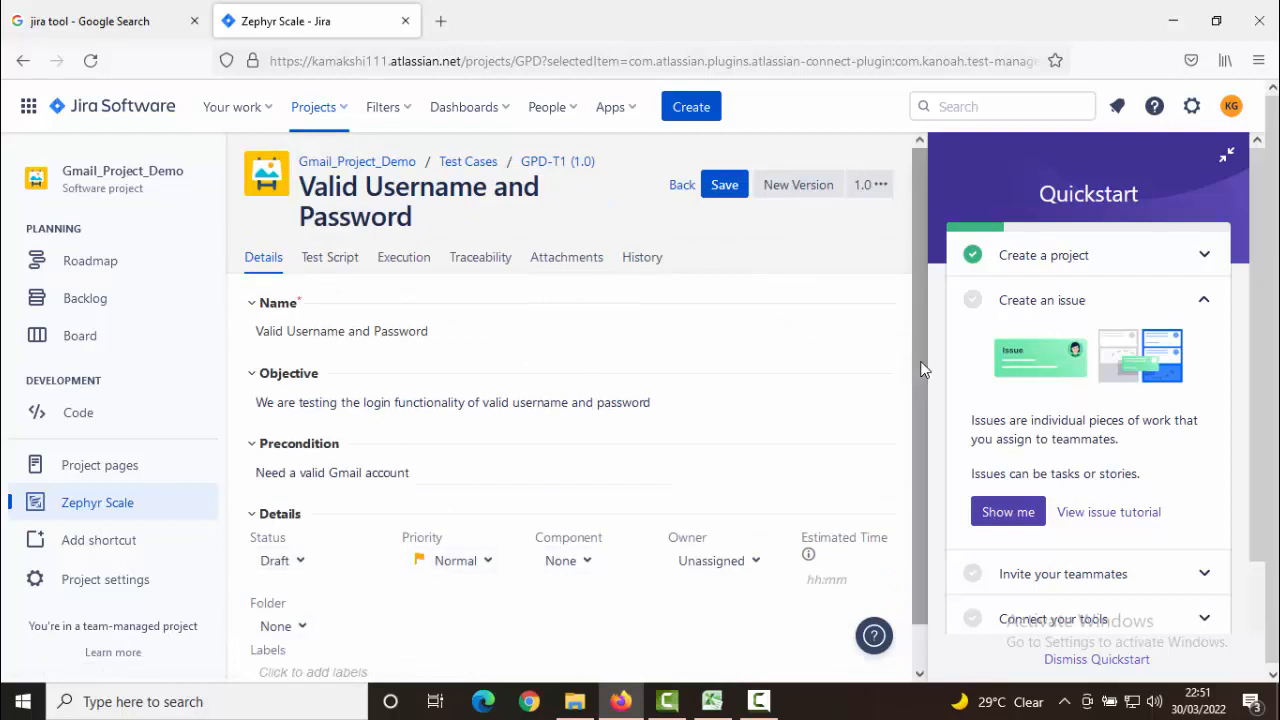
{"action": "left_click_drag", "start_coordinate": [921, 368], "coordinate": [922, 456]}
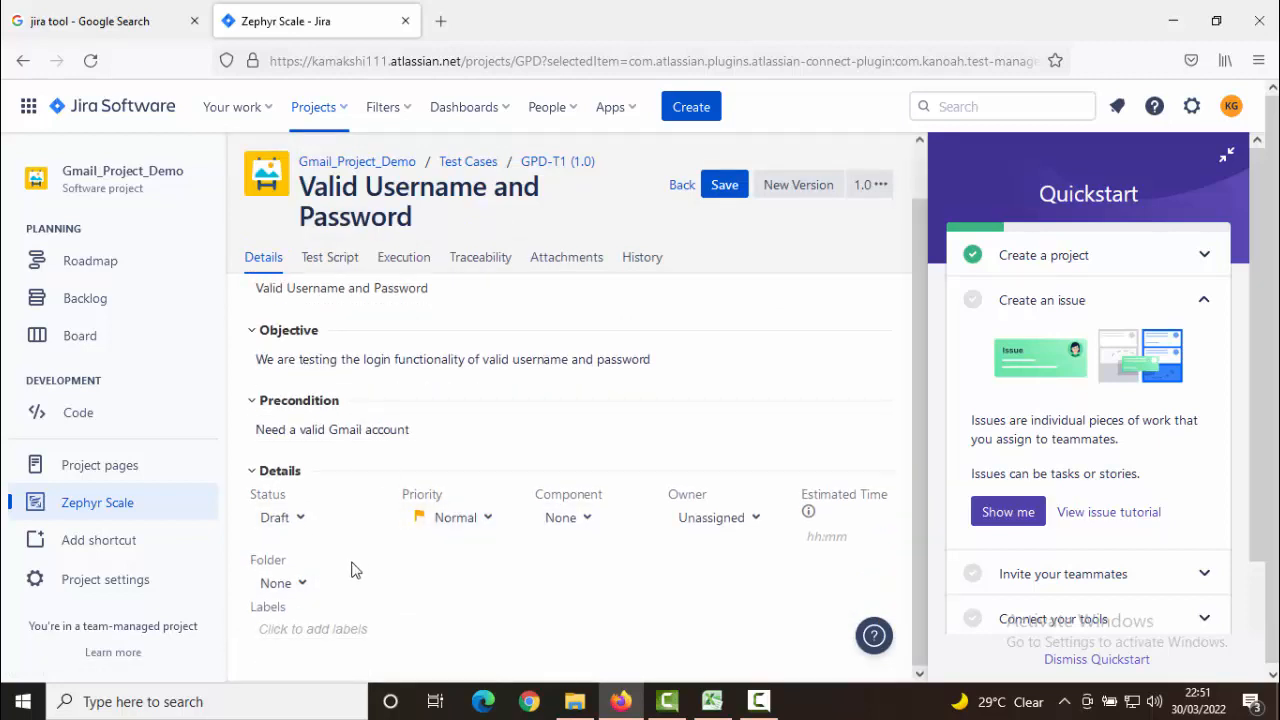
{"action": "left_click", "coordinate": [301, 522]}
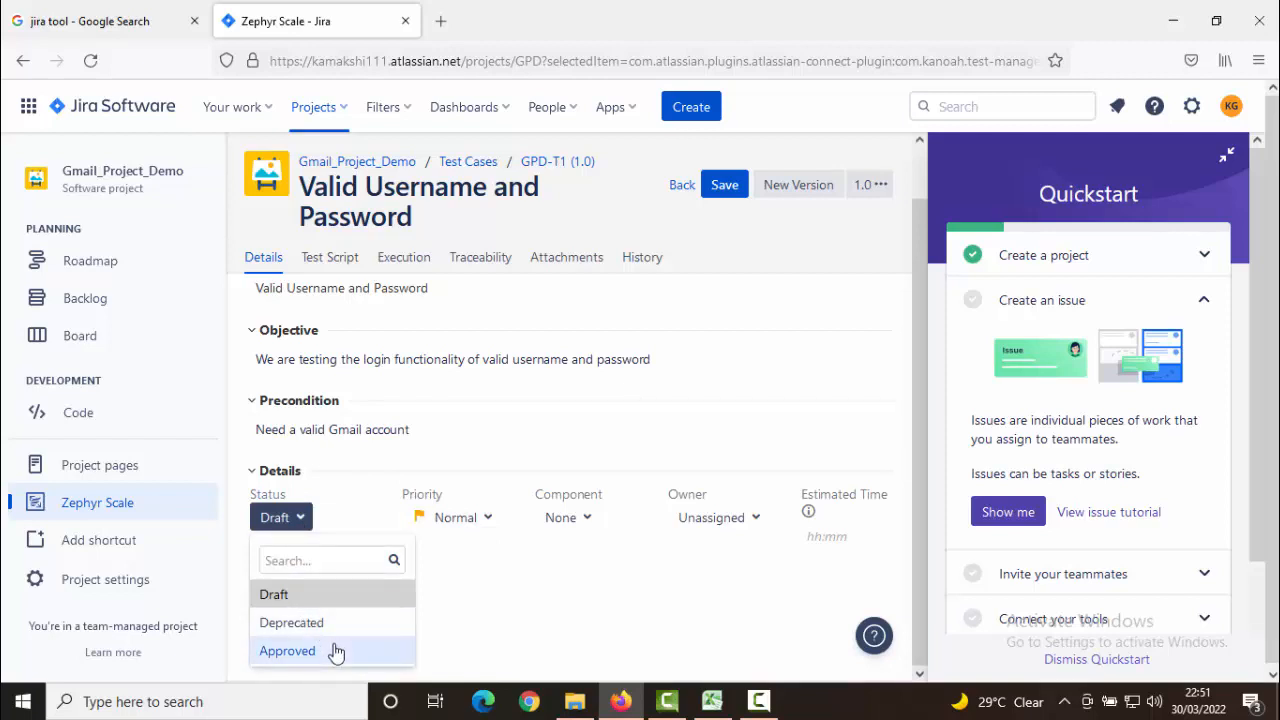
{"action": "left_click", "coordinate": [336, 652]}
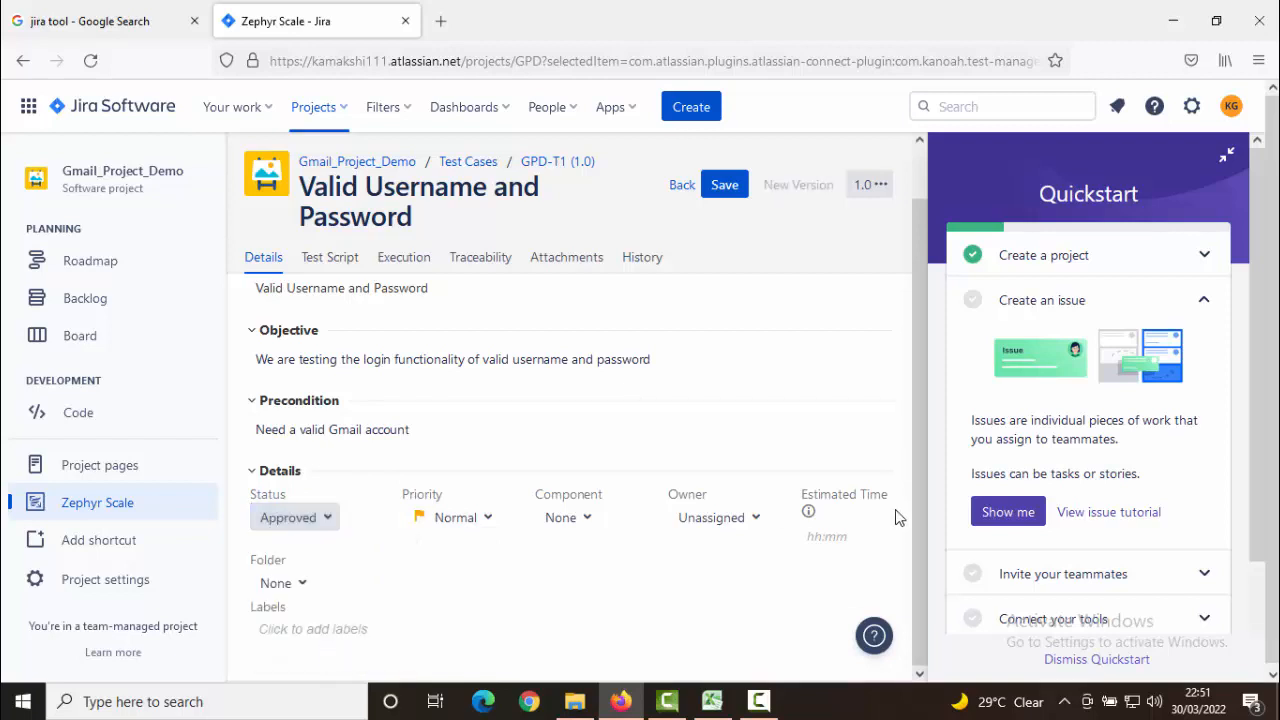
{"action": "left_click", "coordinate": [724, 186]}
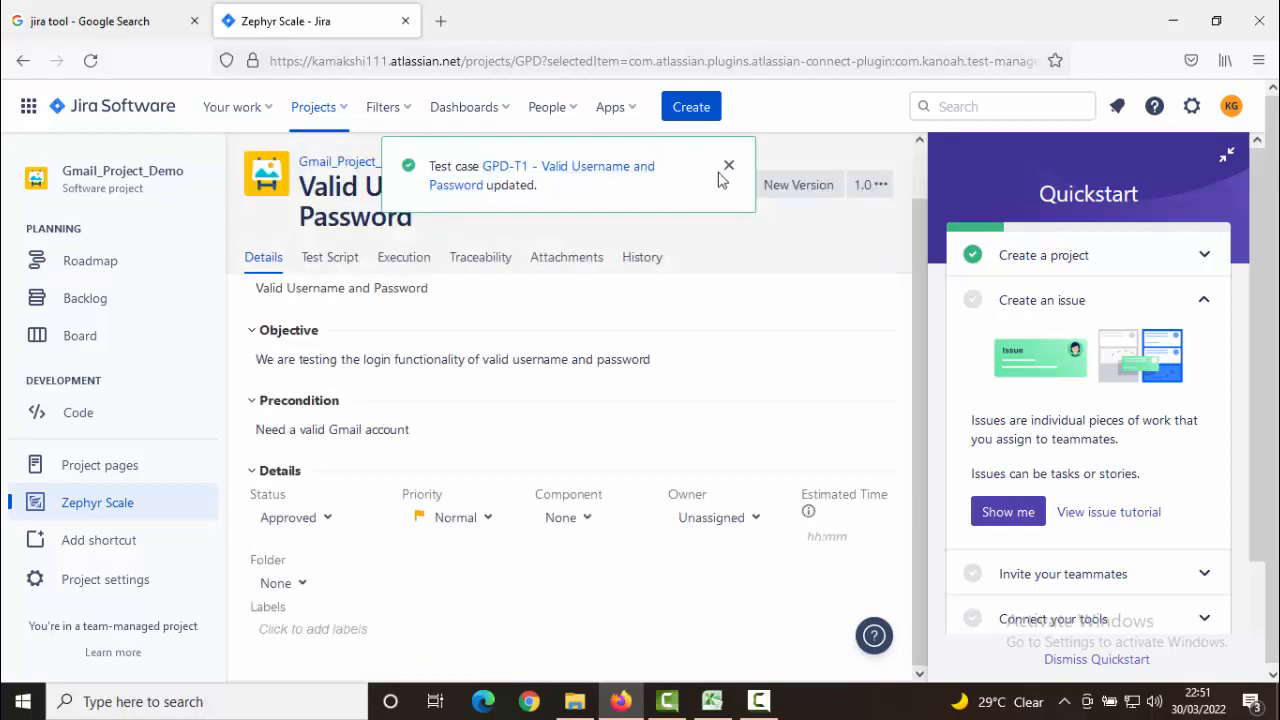
{"action": "left_click", "coordinate": [728, 166]}
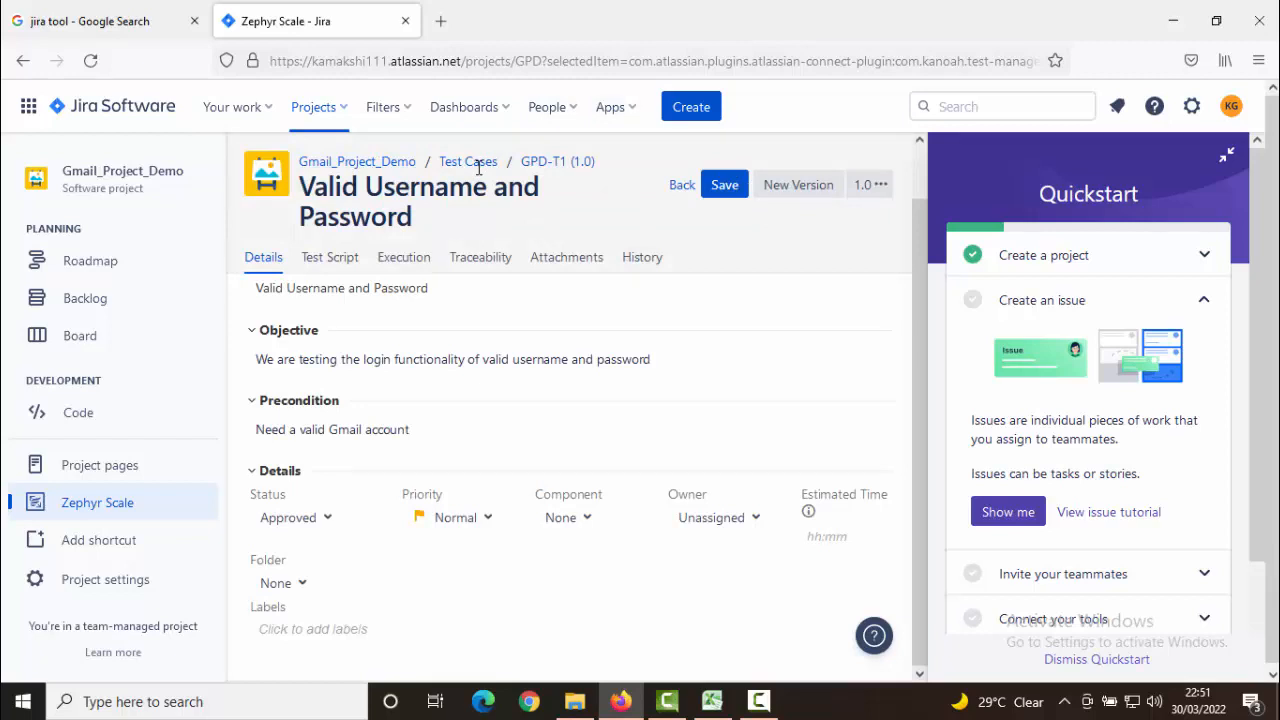
{"action": "left_click", "coordinate": [724, 184]}
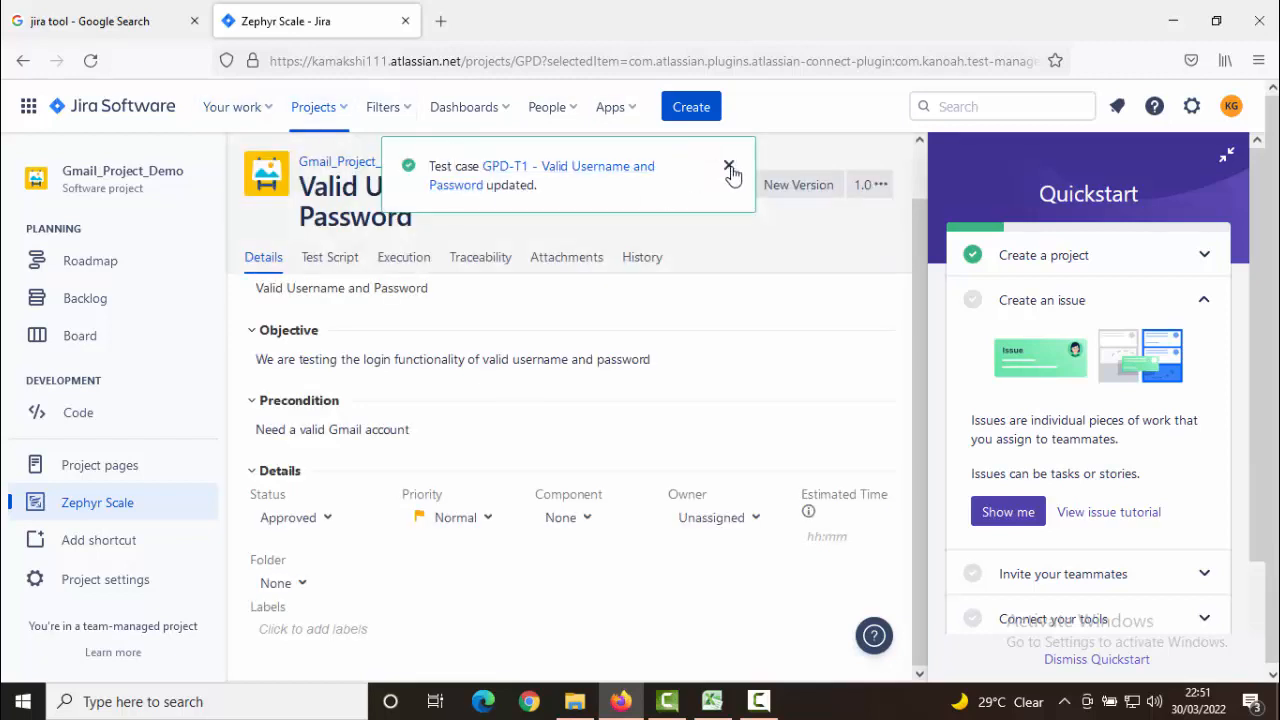
{"action": "left_click", "coordinate": [729, 170]}
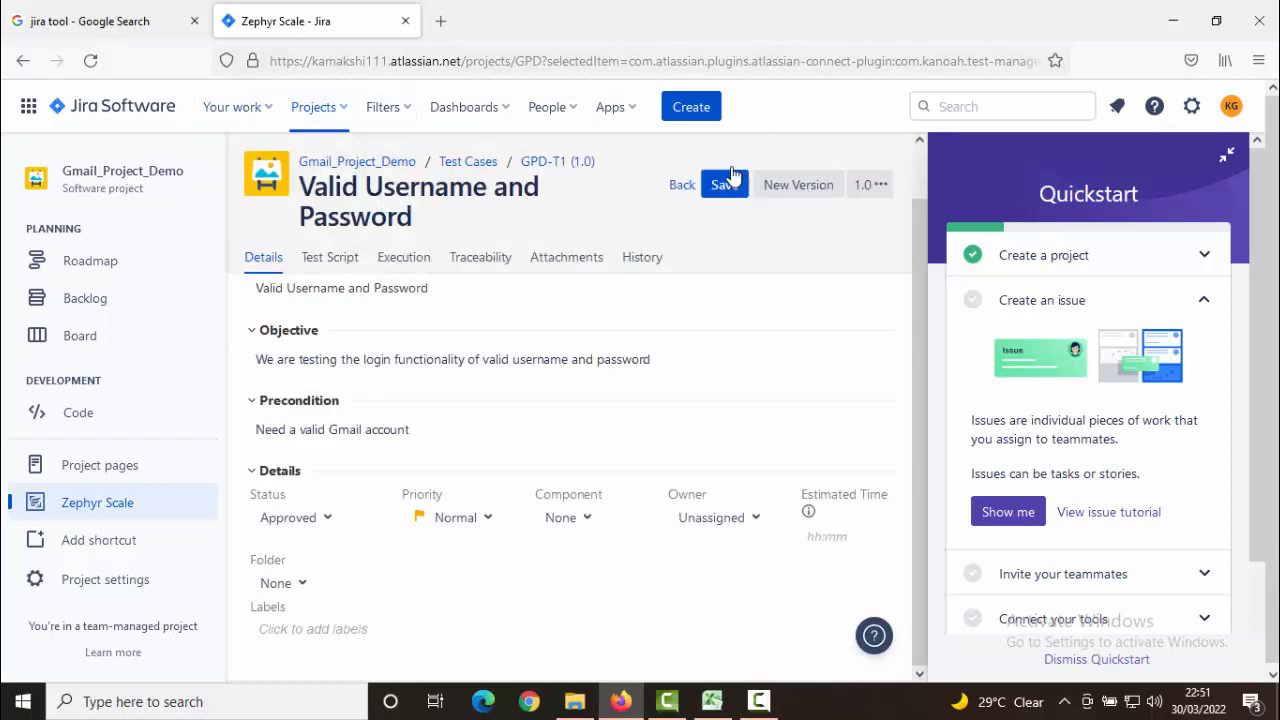
Step: Check the test case's status in the test case list, and open the project board
{"action": "left_click", "coordinate": [465, 162]}
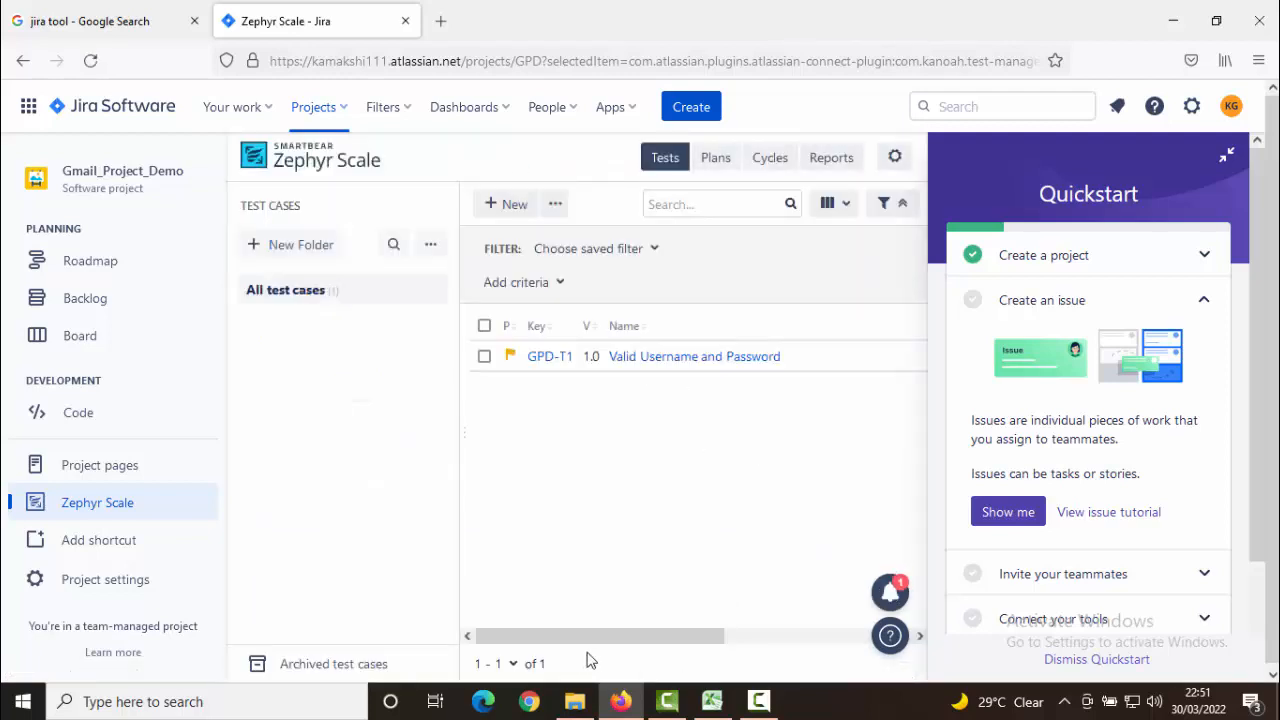
{"action": "left_click_drag", "start_coordinate": [622, 637], "coordinate": [840, 657]}
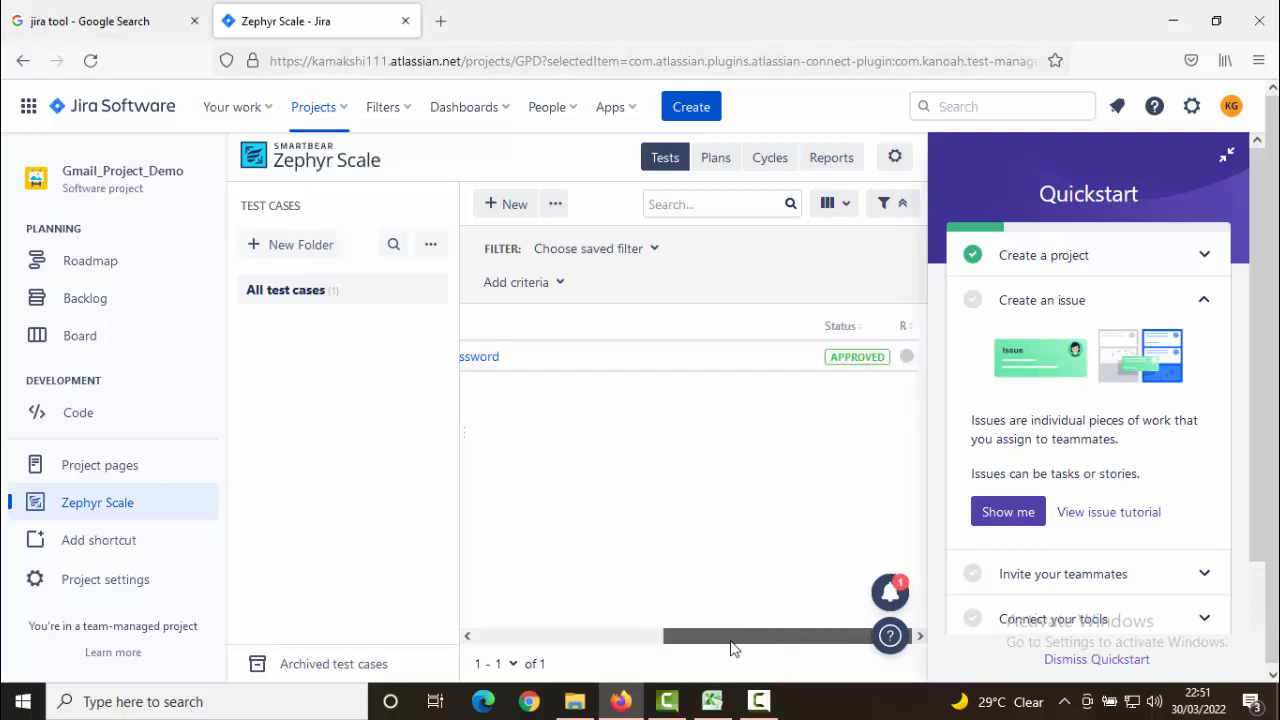
{"action": "left_click_drag", "start_coordinate": [730, 648], "coordinate": [531, 651]}
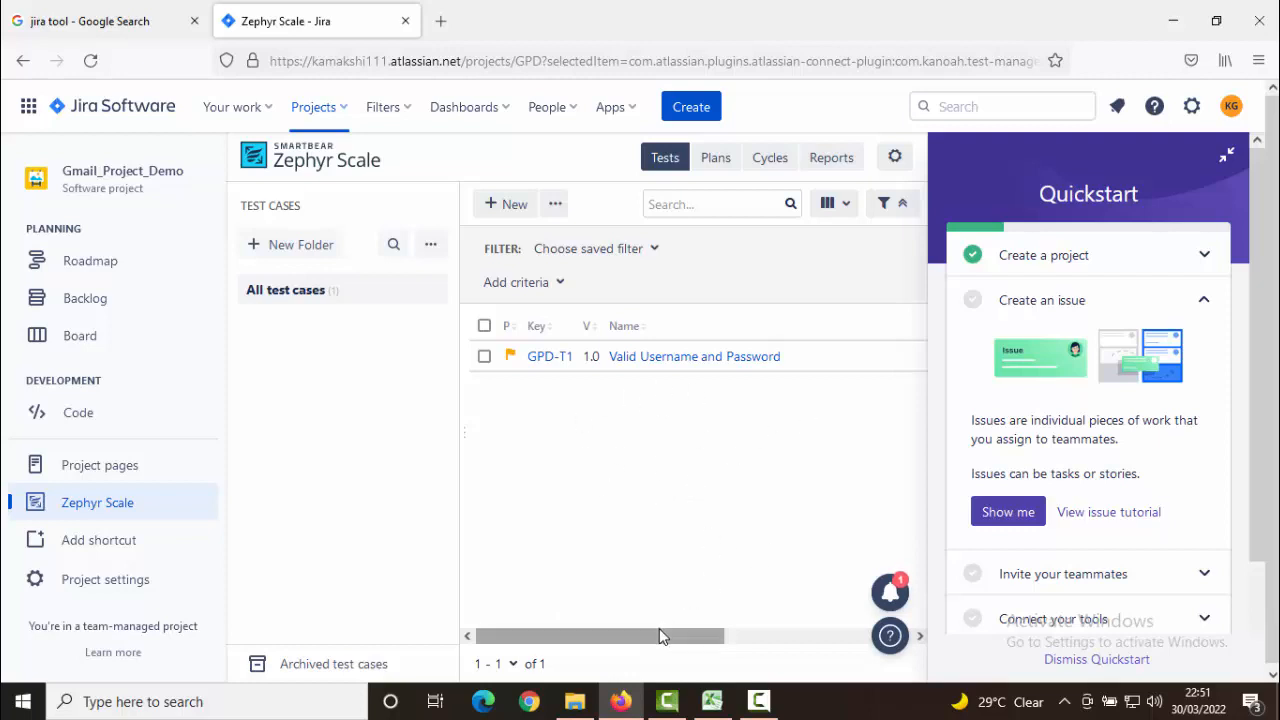
{"action": "left_click_drag", "start_coordinate": [660, 635], "coordinate": [620, 646]}
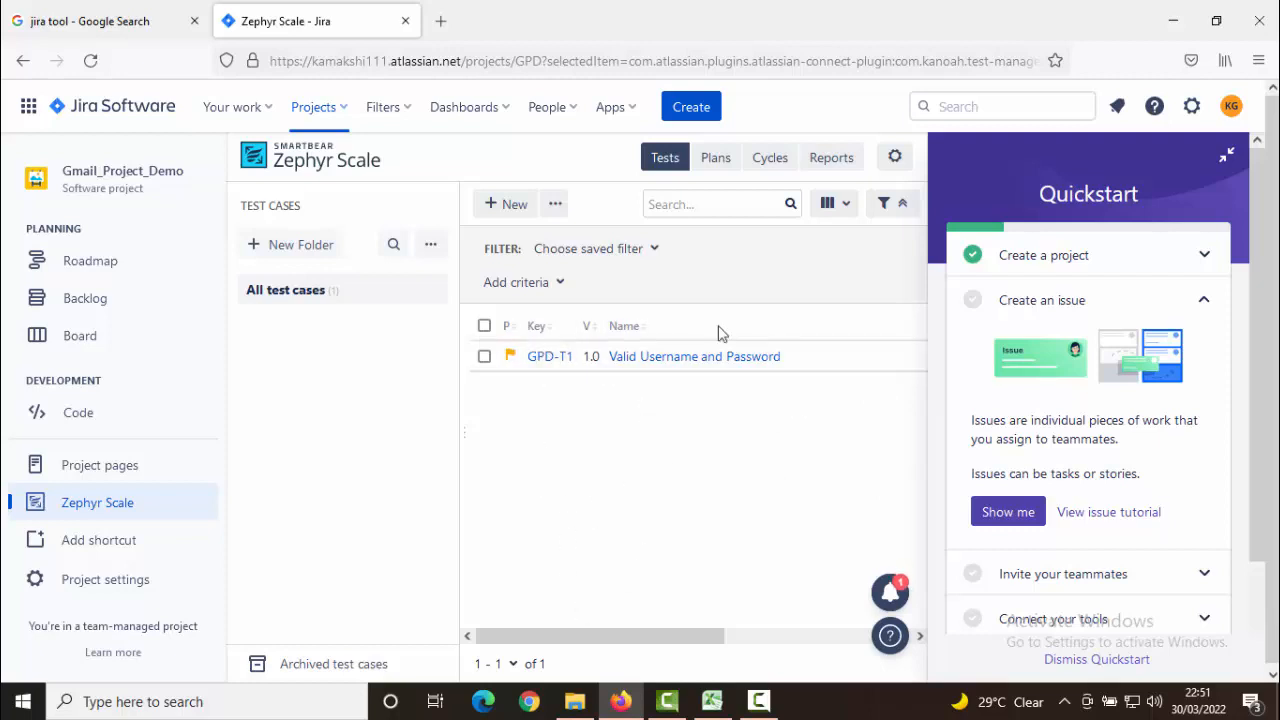
{"action": "left_click", "coordinate": [160, 337]}
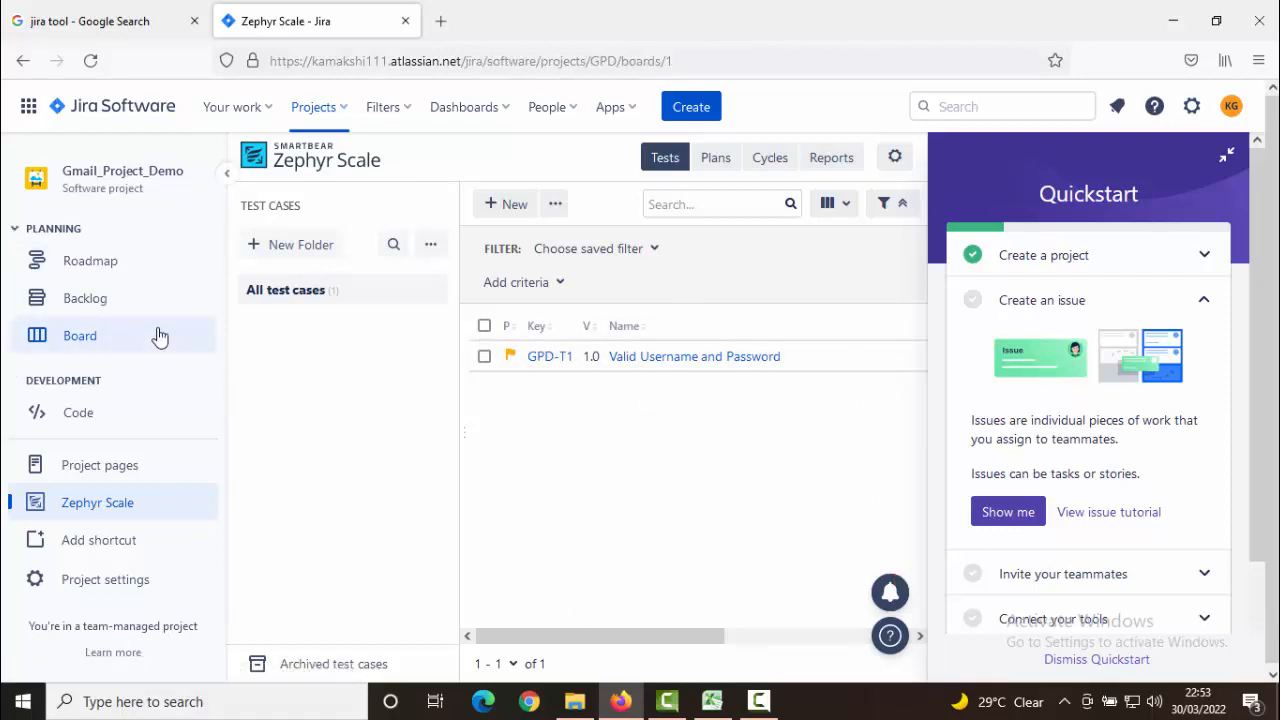